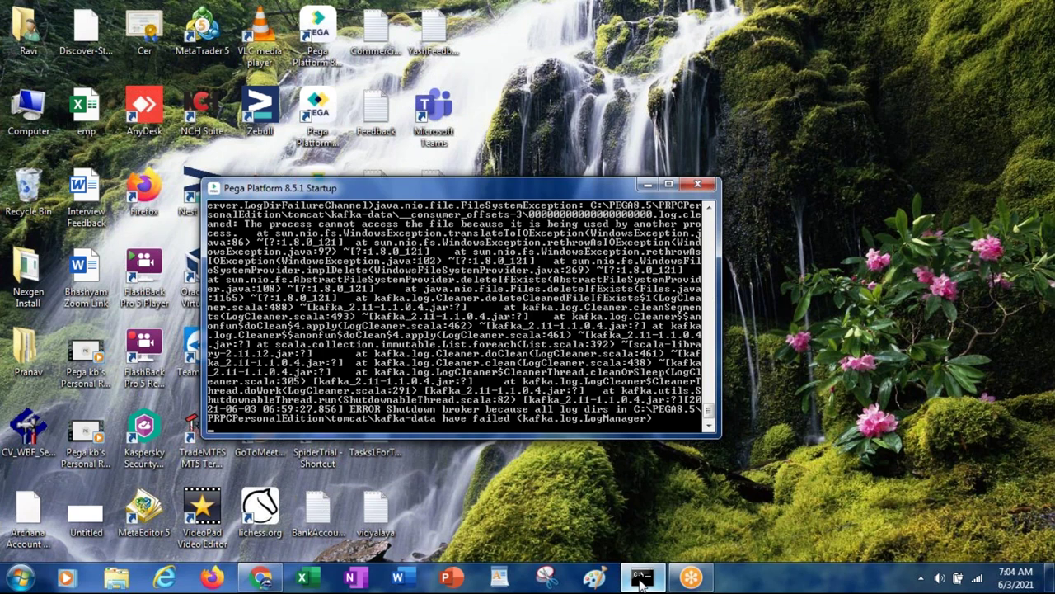
Step: Browse Explorer to C:\PEGA8.5\PRPCPersonalEdition\tomcat\kafka-data
key("super+e")
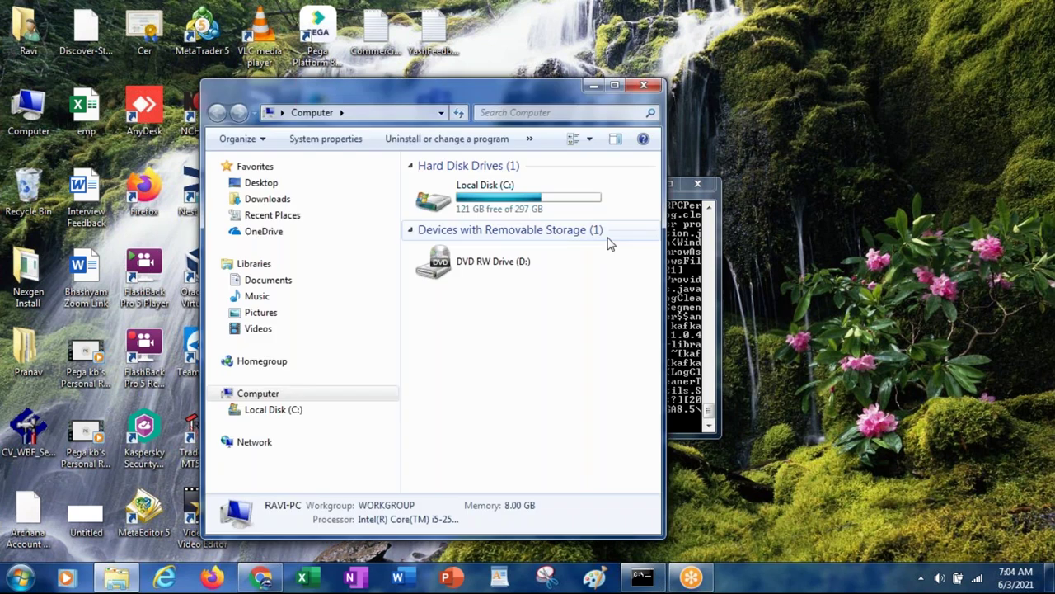
double_click(498, 203)
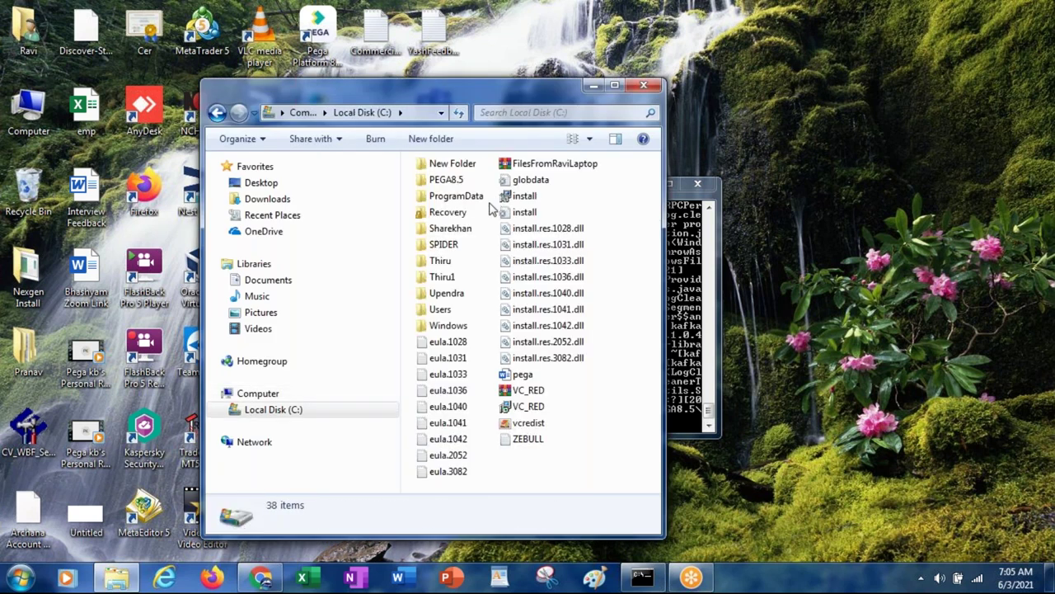
double_click(449, 180)
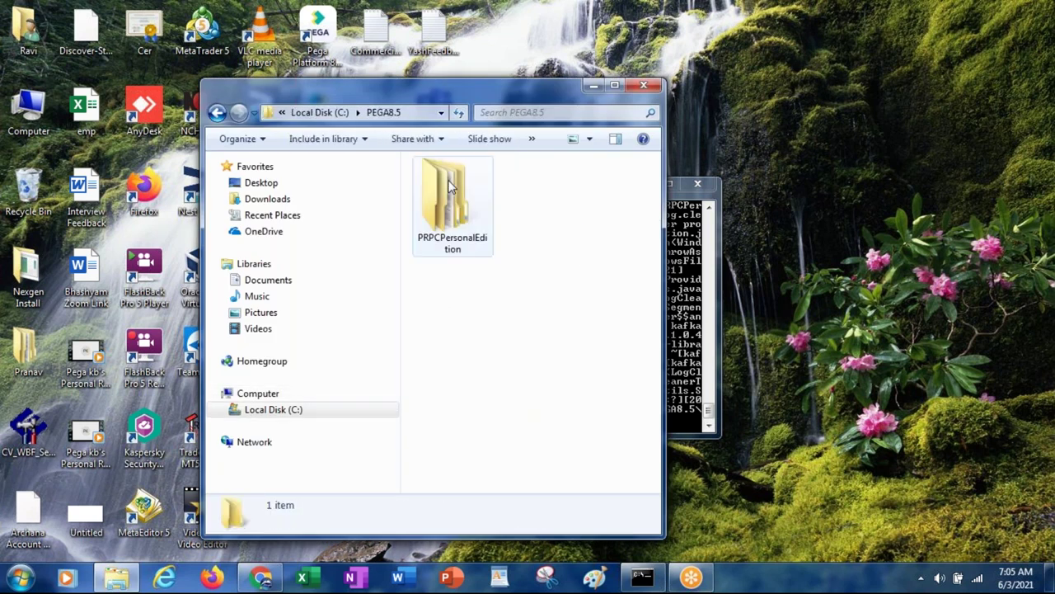
double_click(417, 94)
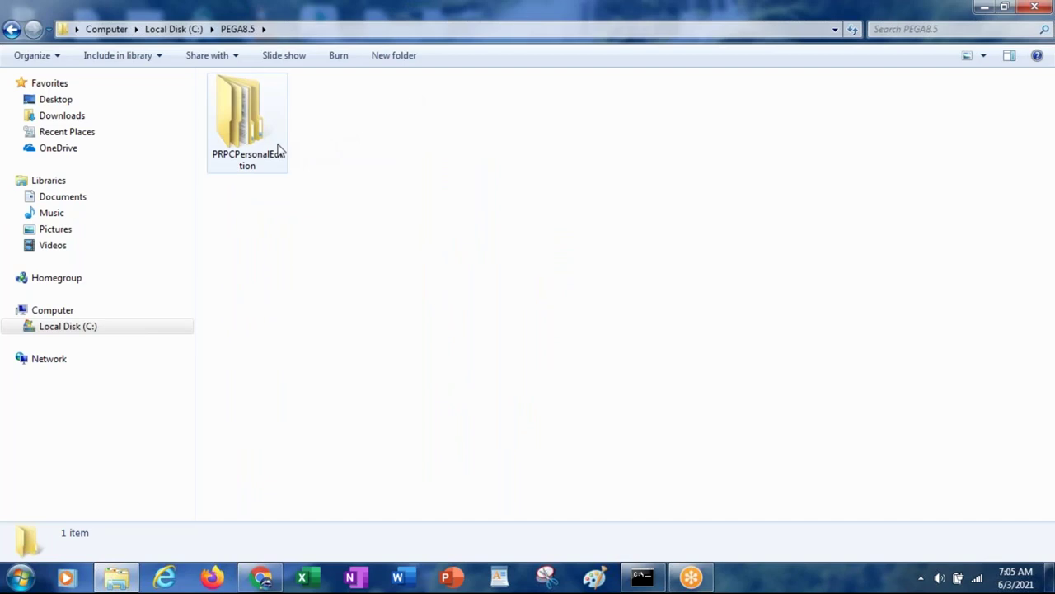
left_click(234, 123)
double_click(234, 124)
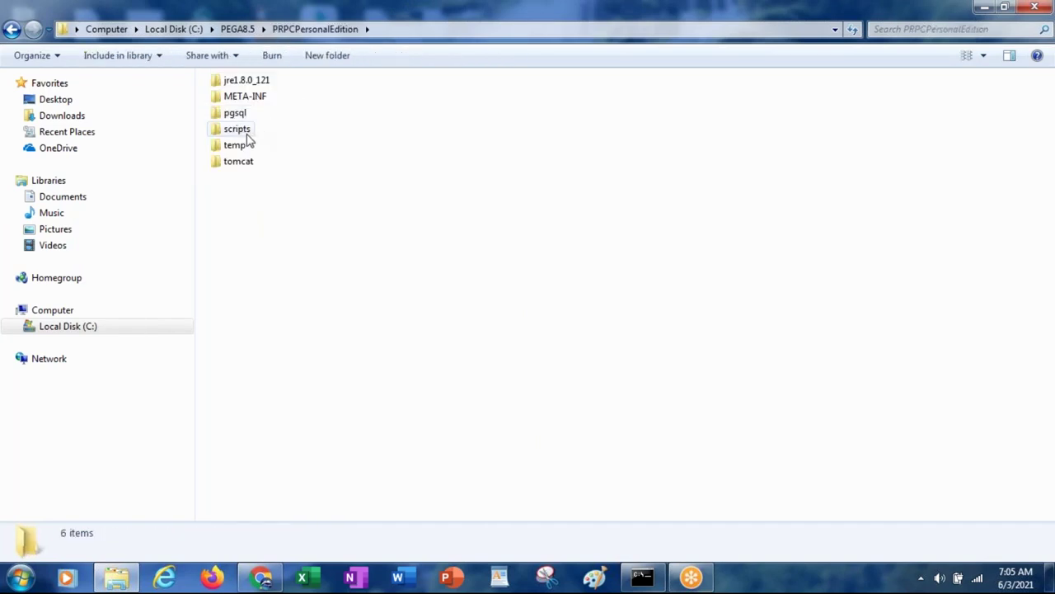
double_click(236, 130)
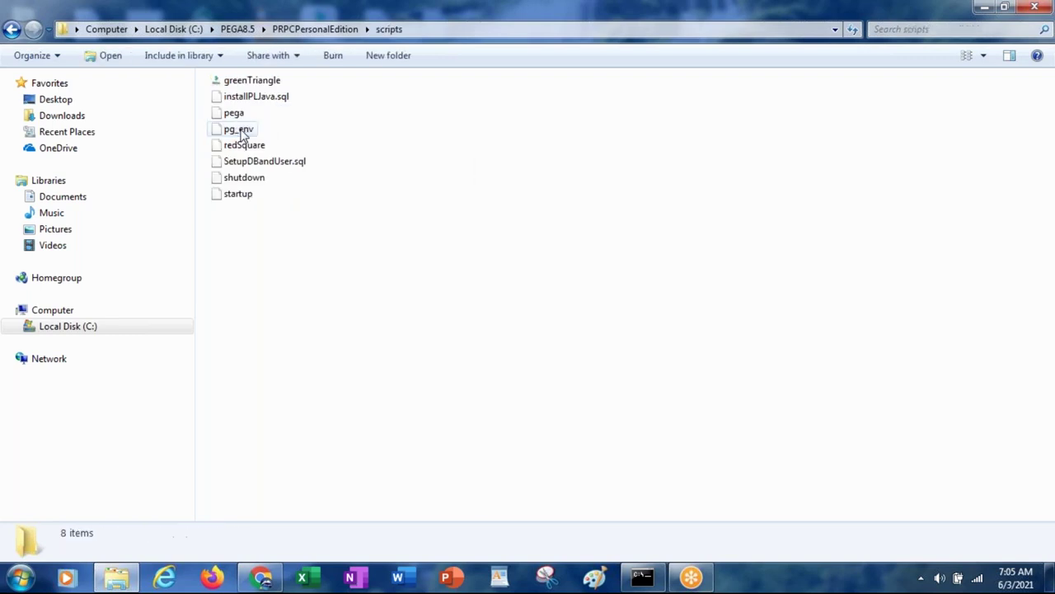
key("BackSpace")
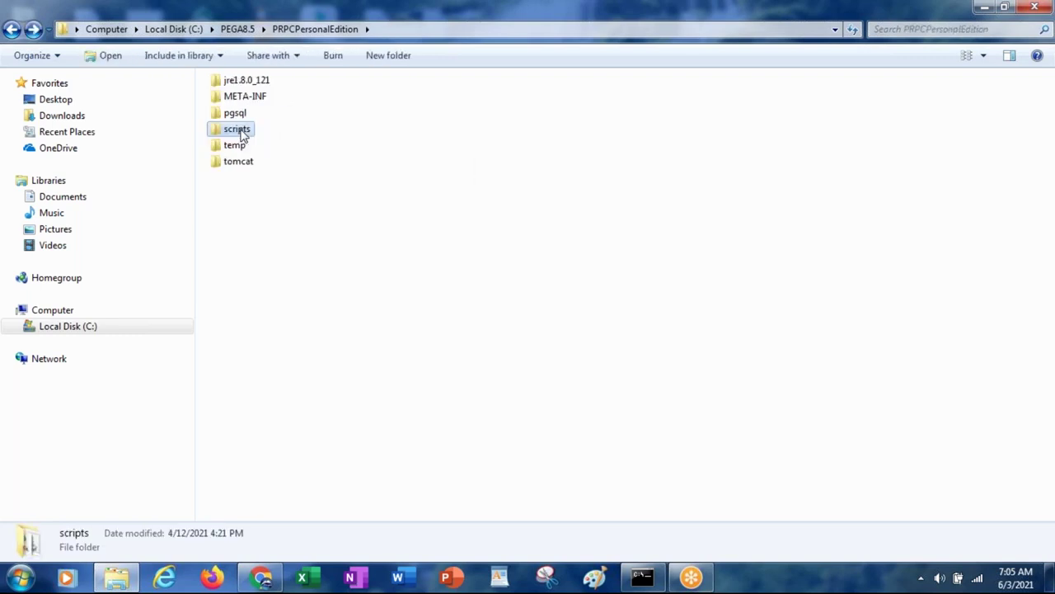
double_click(236, 164)
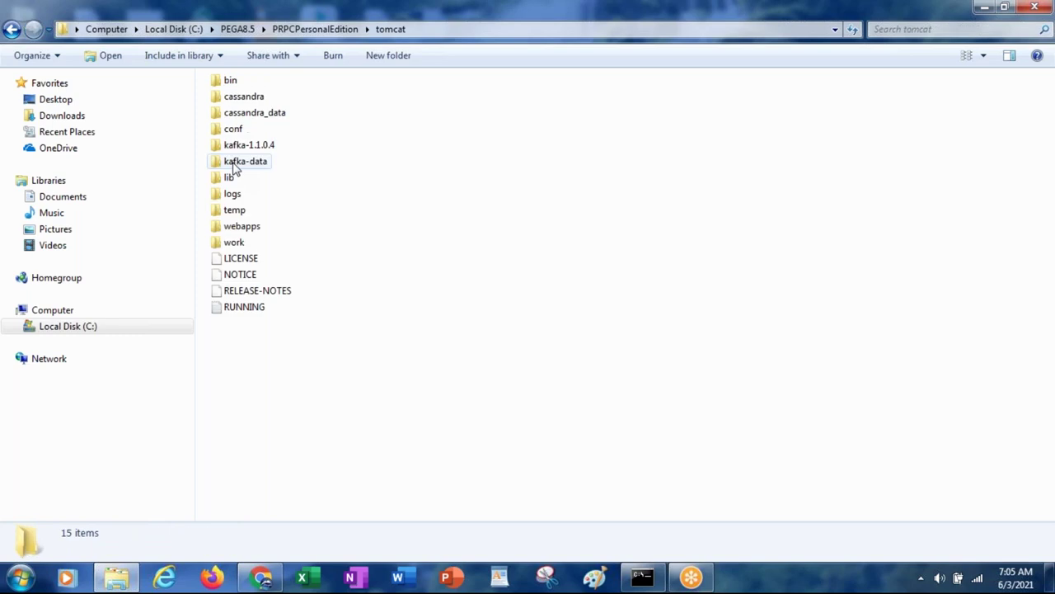
double_click(234, 169)
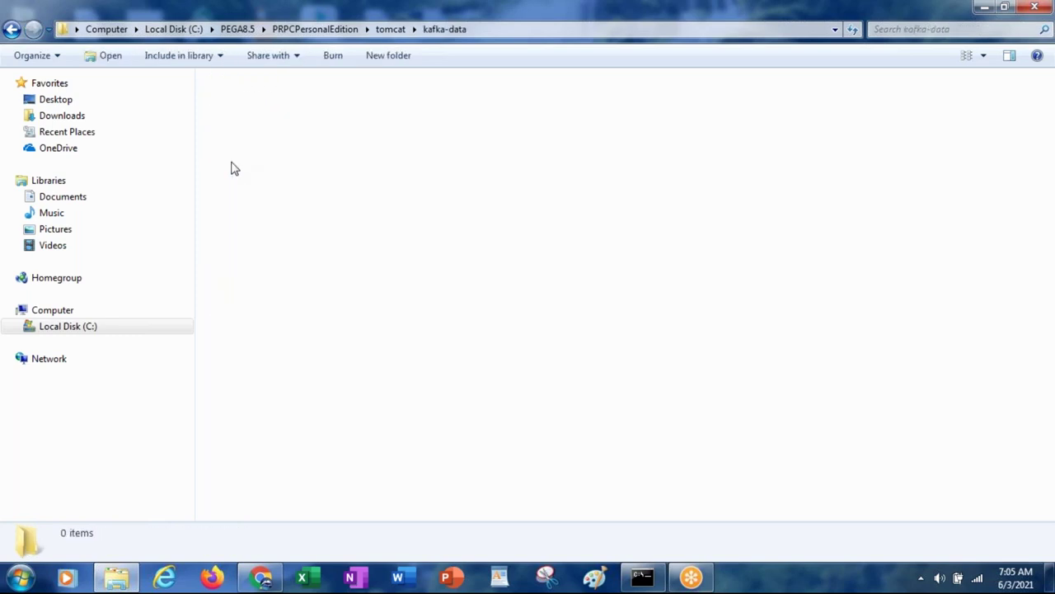
Step: Select all folders in kafka-data, clear them out, and close Explorer
left_click(350, 227)
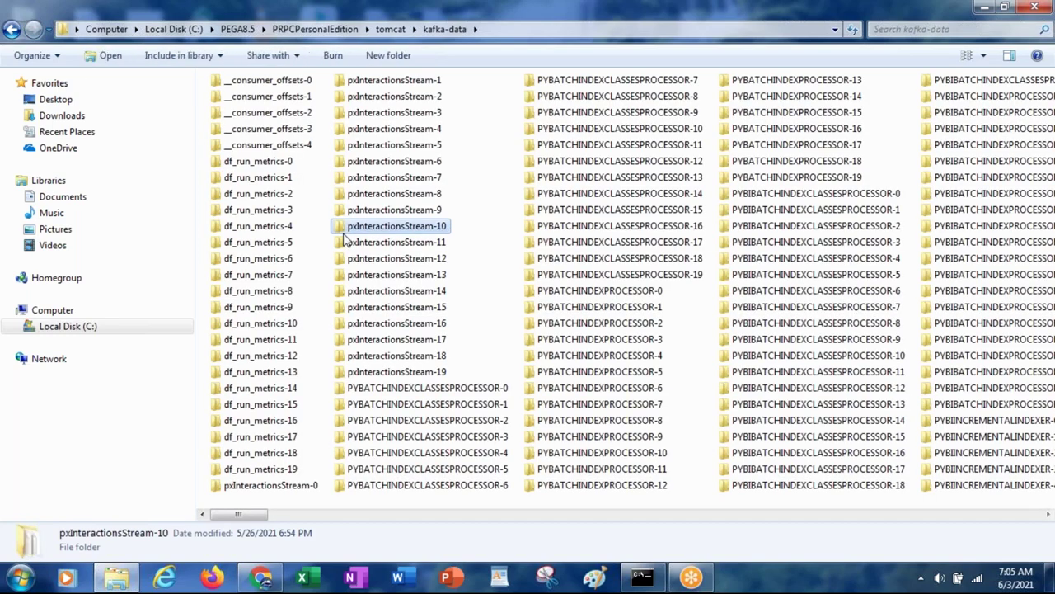
key("ctrl+a")
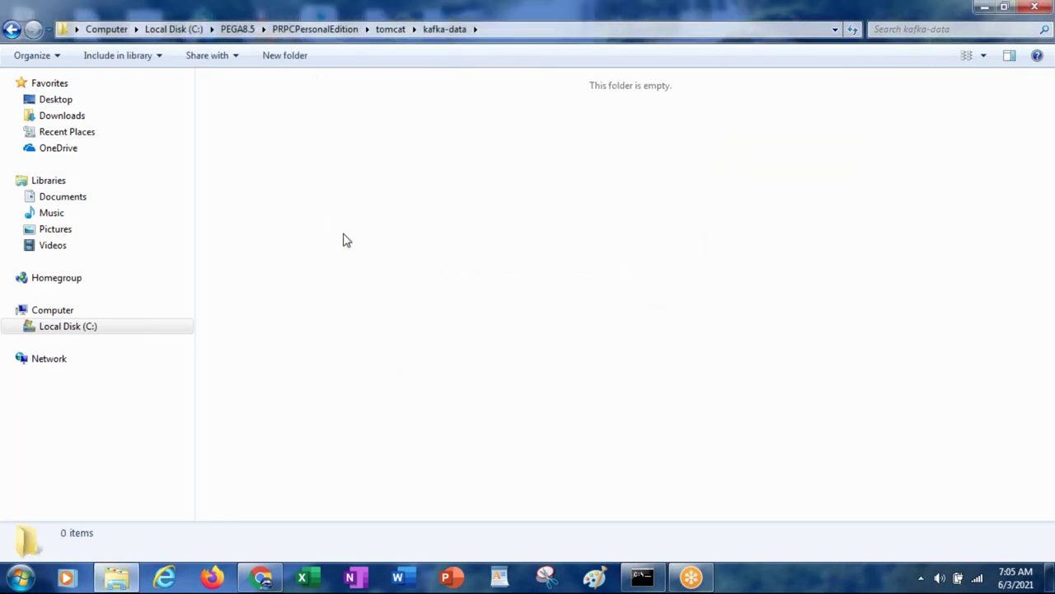
double_click(276, 13)
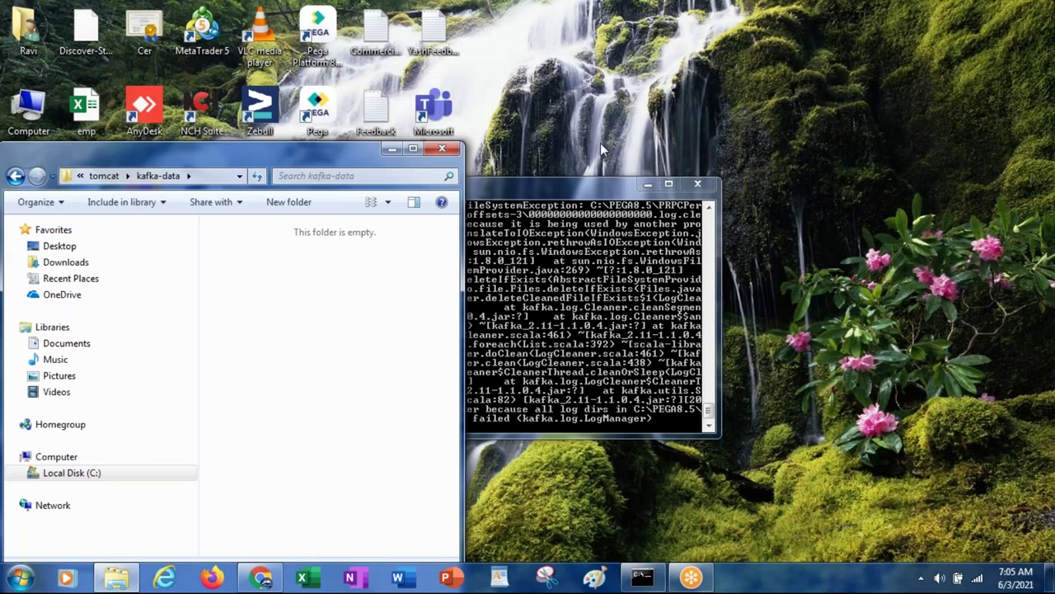
left_click(443, 149)
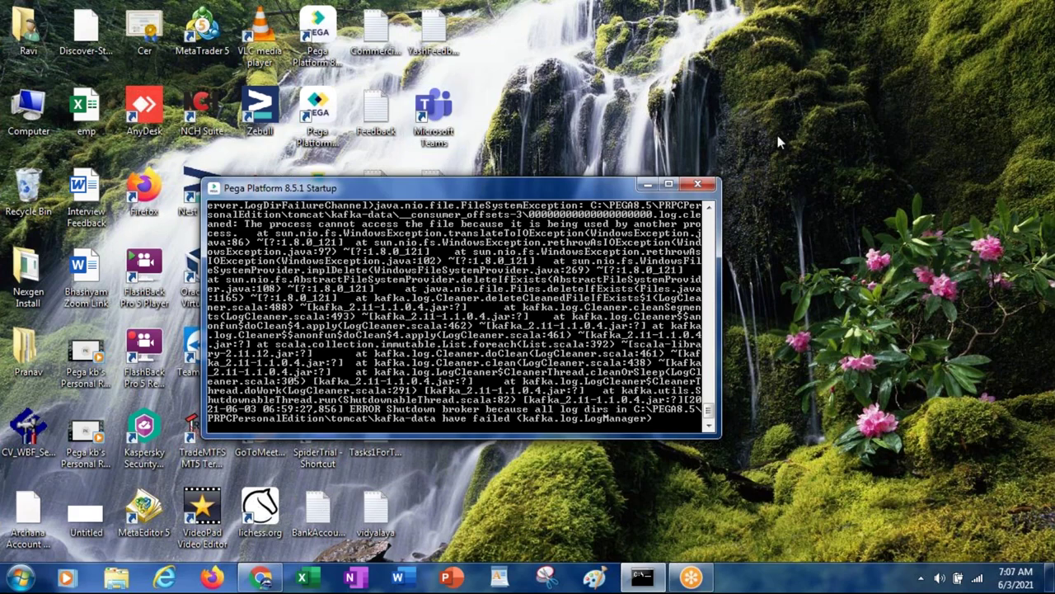
Step: Close the failed Pega Platform 8.5.1 Startup console window
left_click(699, 186)
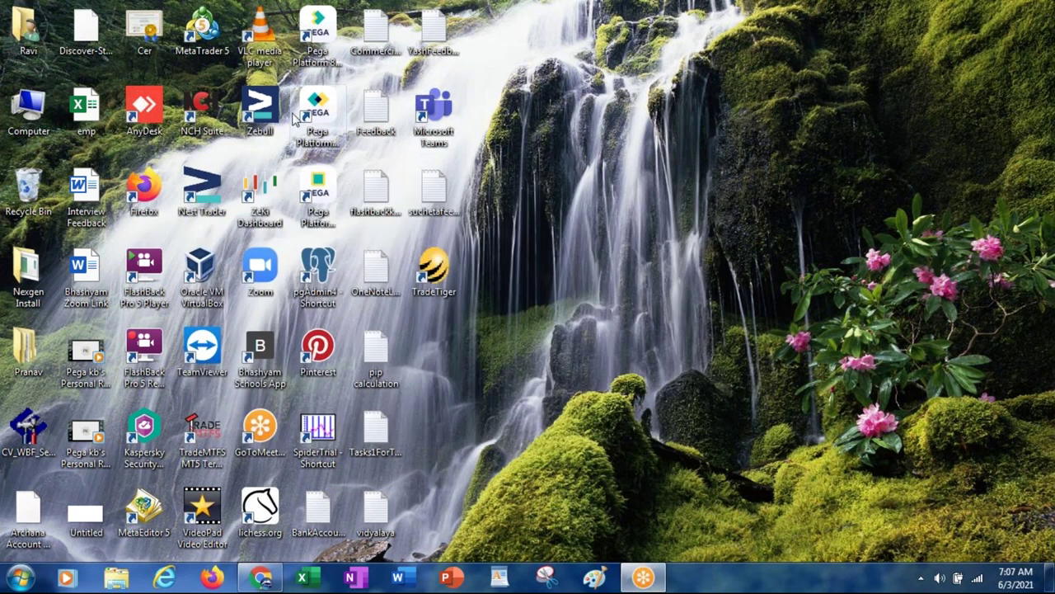
Step: Relaunch the server from the Pega Platform 8.5.1 Startup desktop shortcut
left_click(319, 35)
double_click(318, 34)
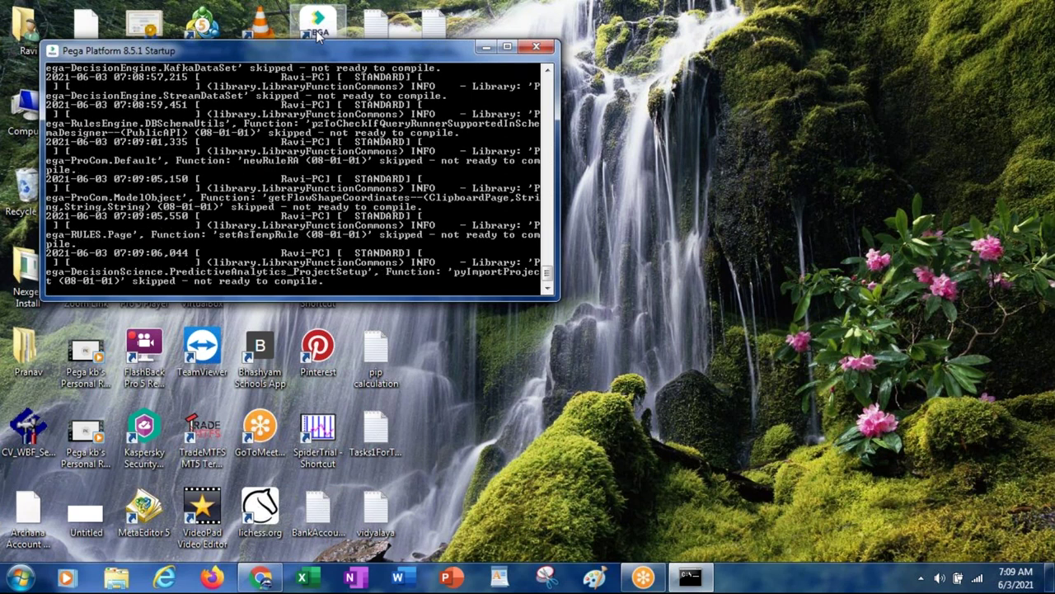
Step: Run the cmd command from the Windows Run dialog
key("super+r")
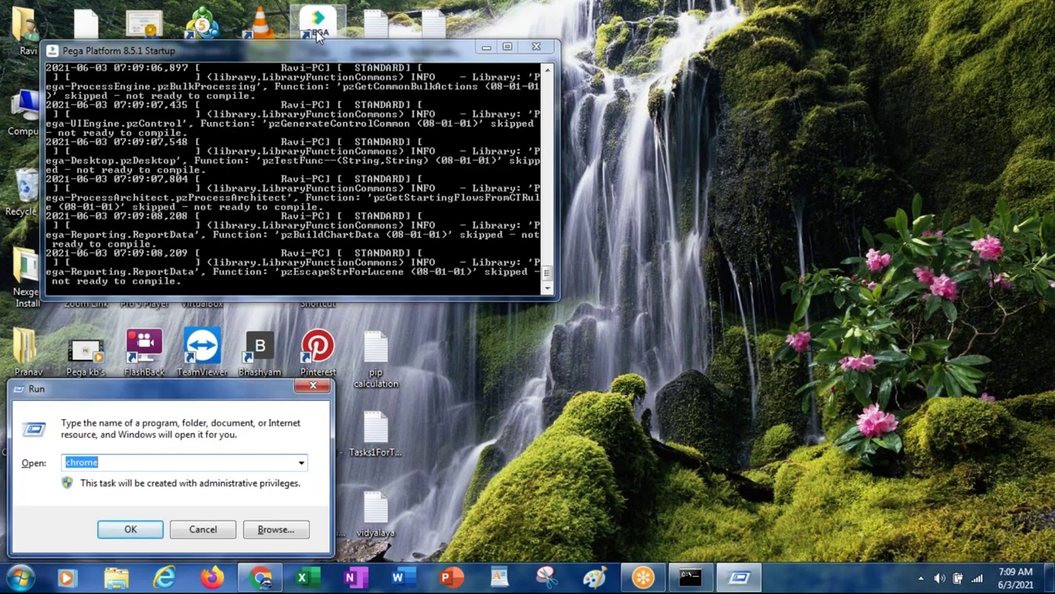
type("cmd")
key("Return")
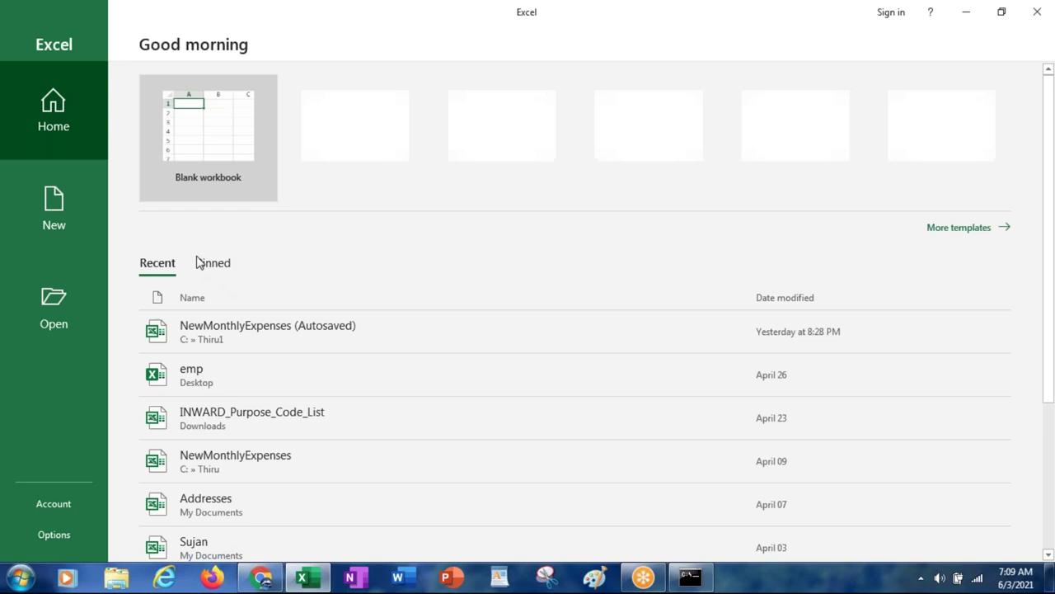
Step: Start a blank workbook, then open the recent emp workbook and select G18 on Student
left_click(208, 121)
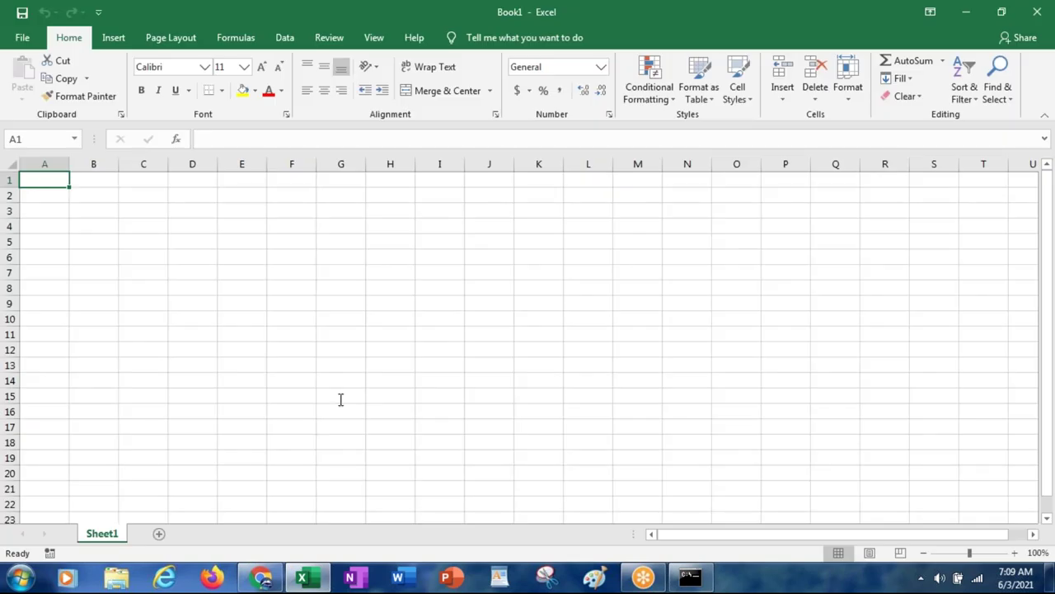
right_click(321, 579)
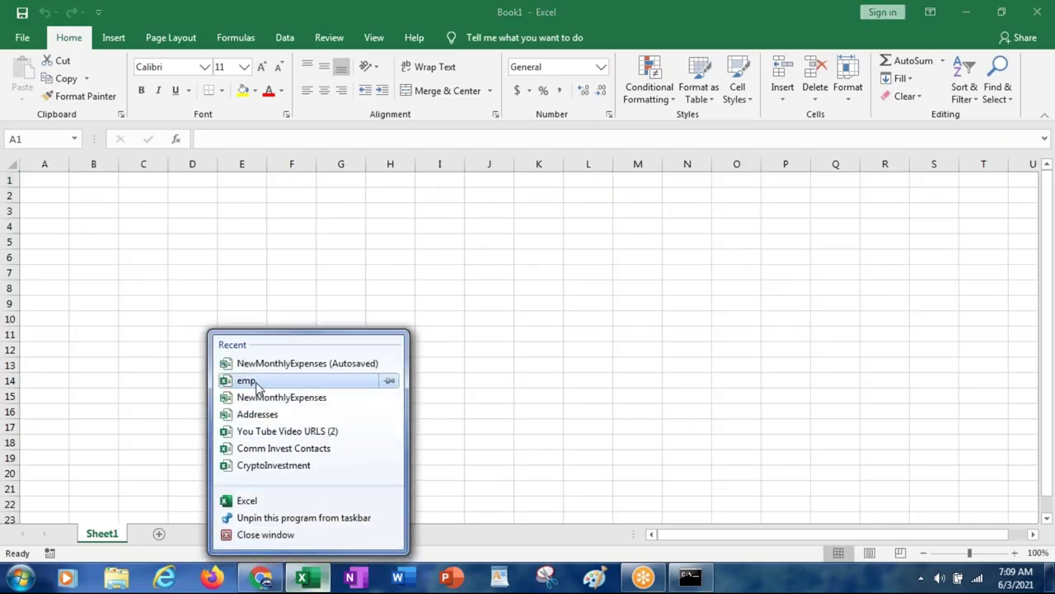
left_click(256, 388)
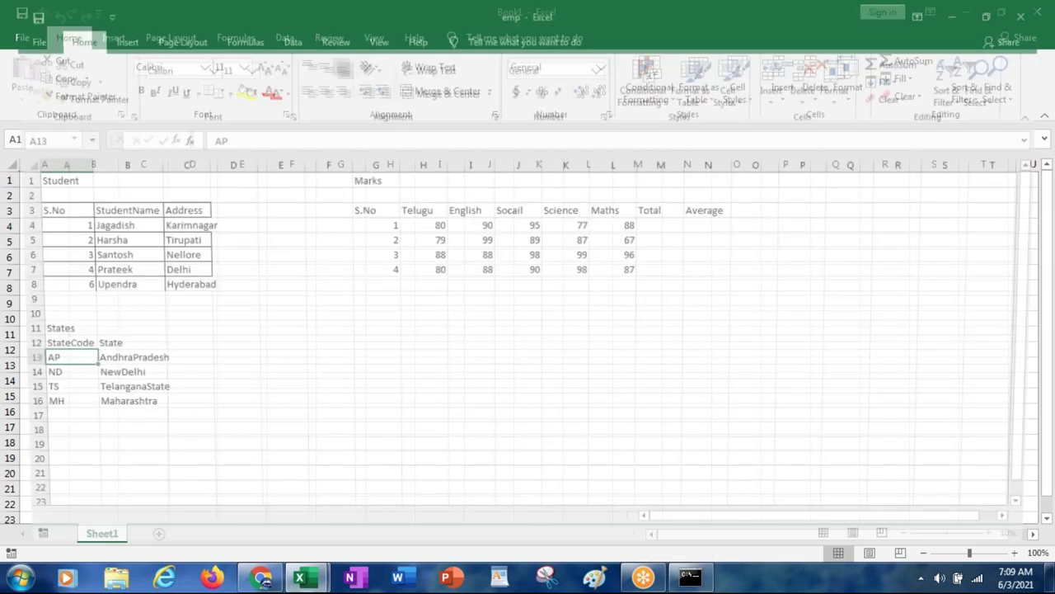
left_click(362, 439)
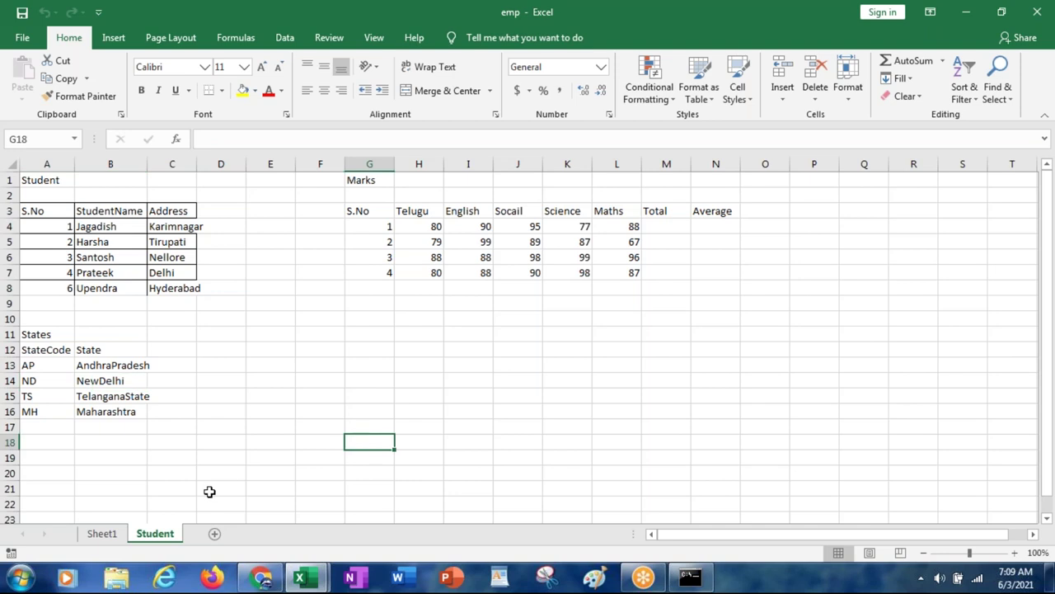
Step: Add a new sheet and enter the class name pc_ICICG-FW-iCICIAPP_Work in A1
left_click(213, 534)
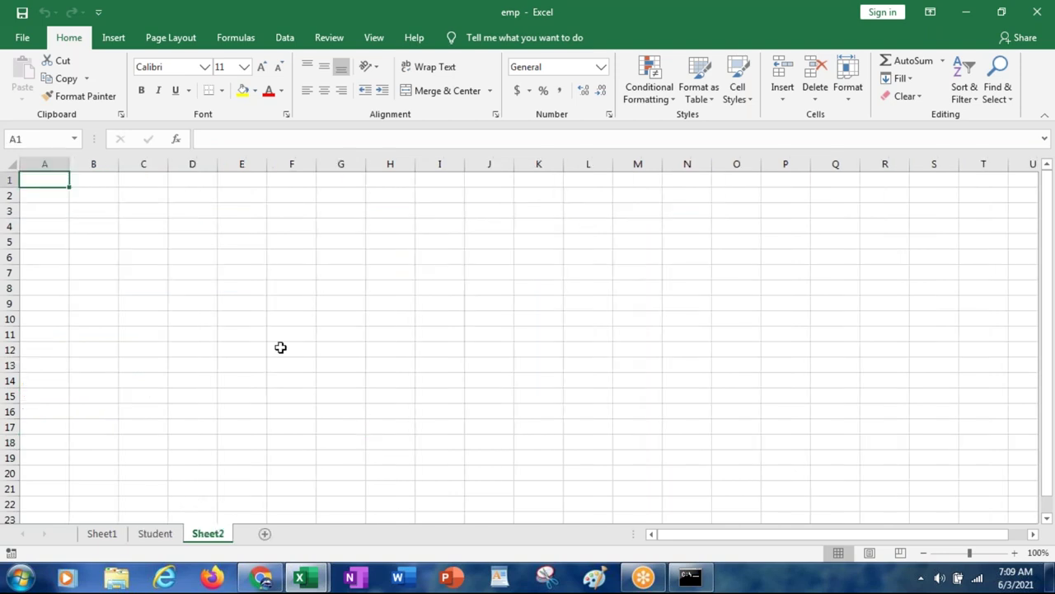
type("pc")
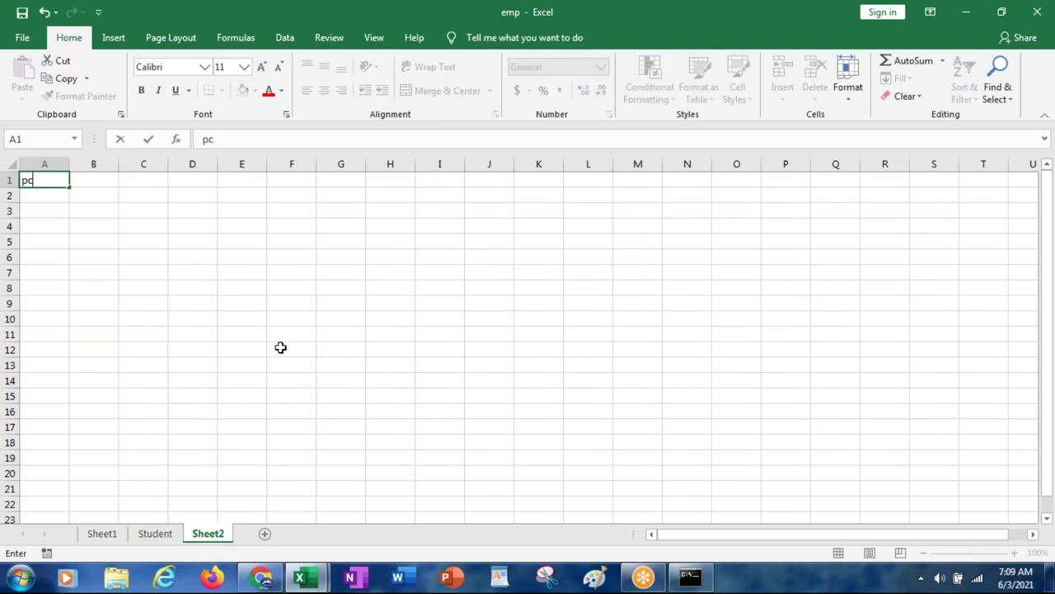
type("_ICICG-FW-i")
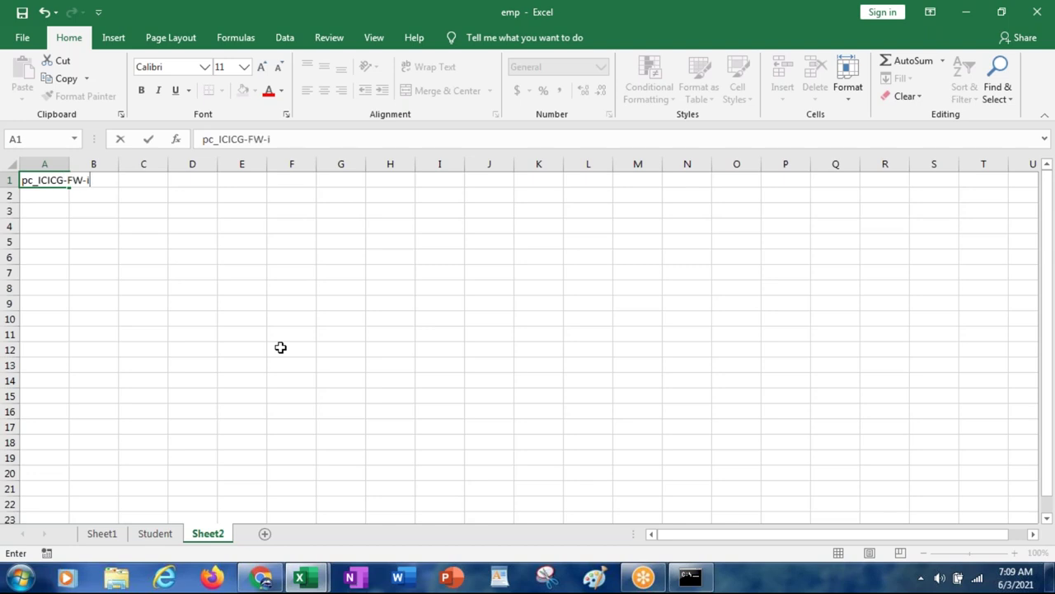
type("CICIAPP-W")
key("BackSpace")
key("BackSpace")
type("_Work")
key("Return")
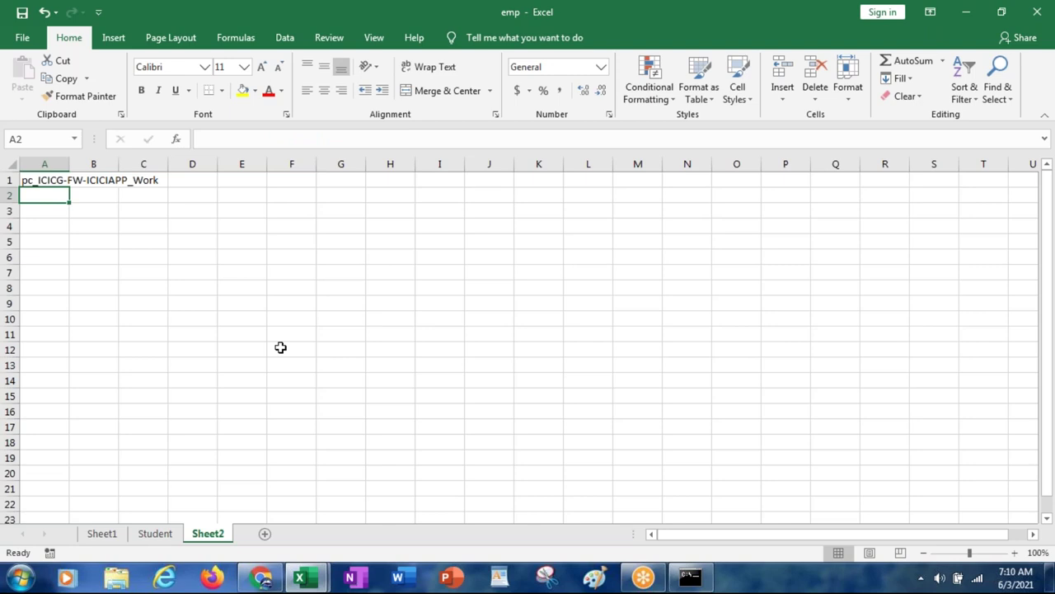
Step: Enter column headers pzInsKey, pxObjClass and pxCreateOperator in B3:D3
key("Down")
key("Right")
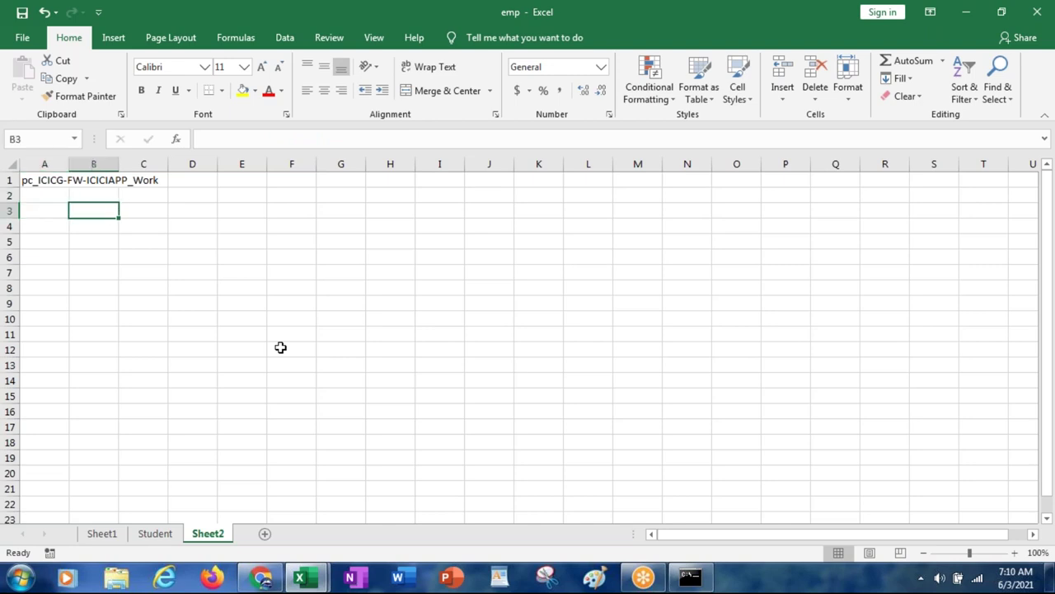
type("p")
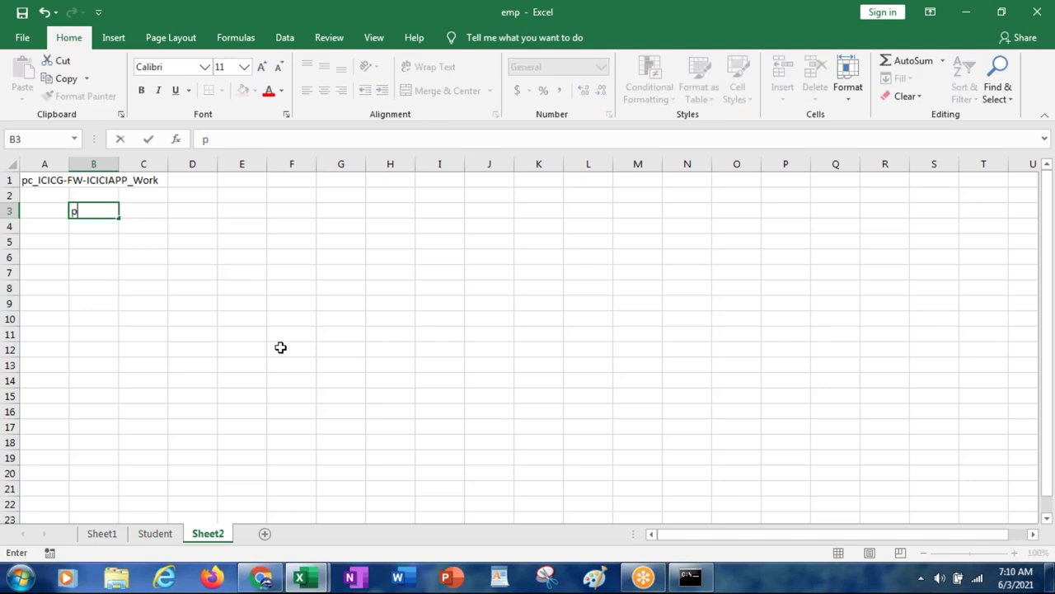
type("zInsKey")
key("Tab")
type("pxObj")
key("BackSpace")
key("BackSpace")
type("bjClass")
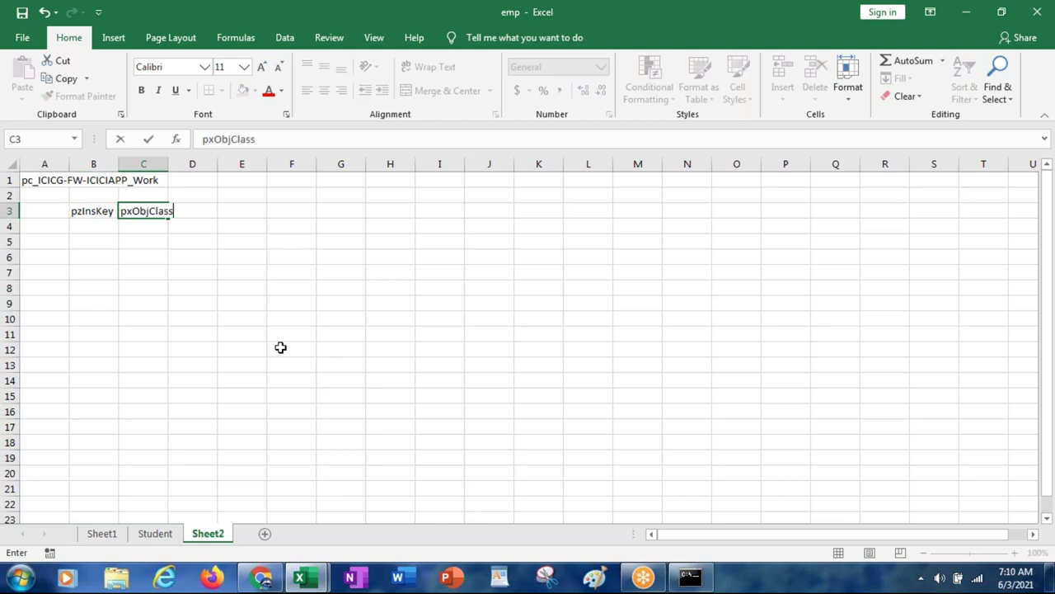
key("Tab")
type("px")
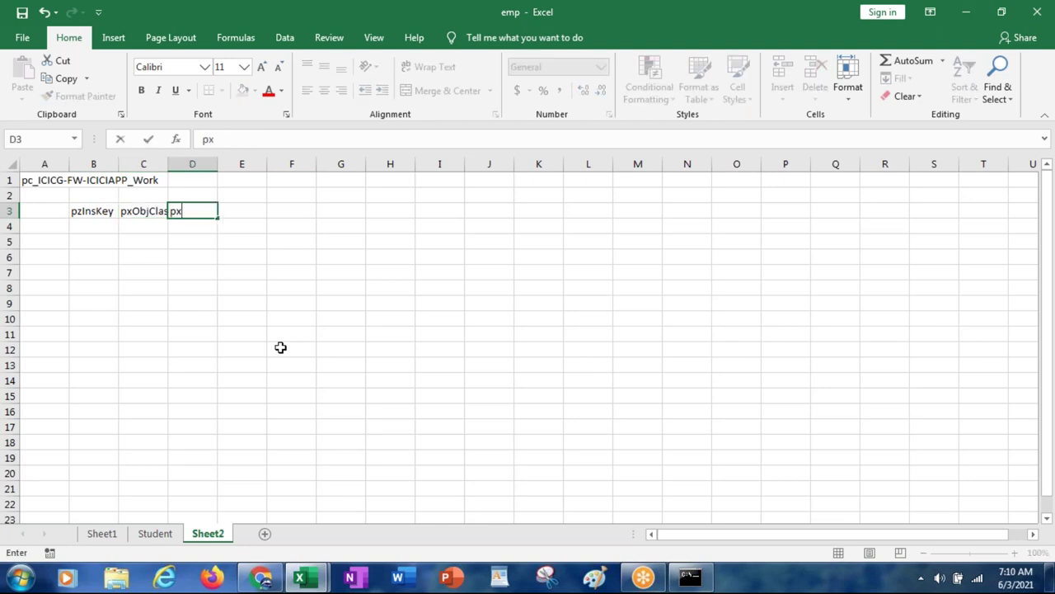
type("CreateOperator")
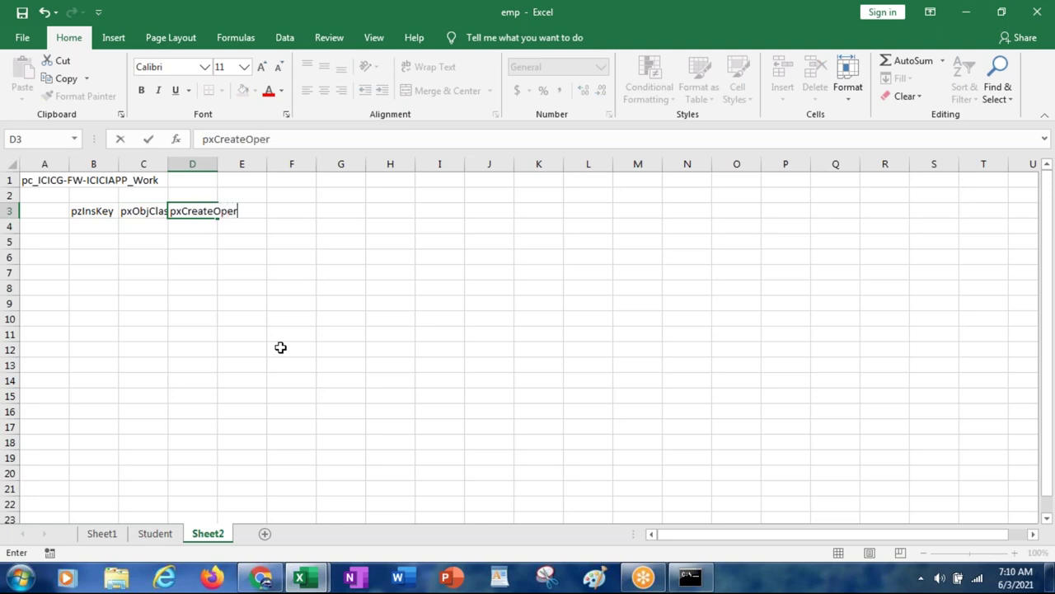
key("Tab")
Step: Add pxUpdateOperator, pzPVStream and City in E3:G3, then begin Customer in J3
type("pxUp")
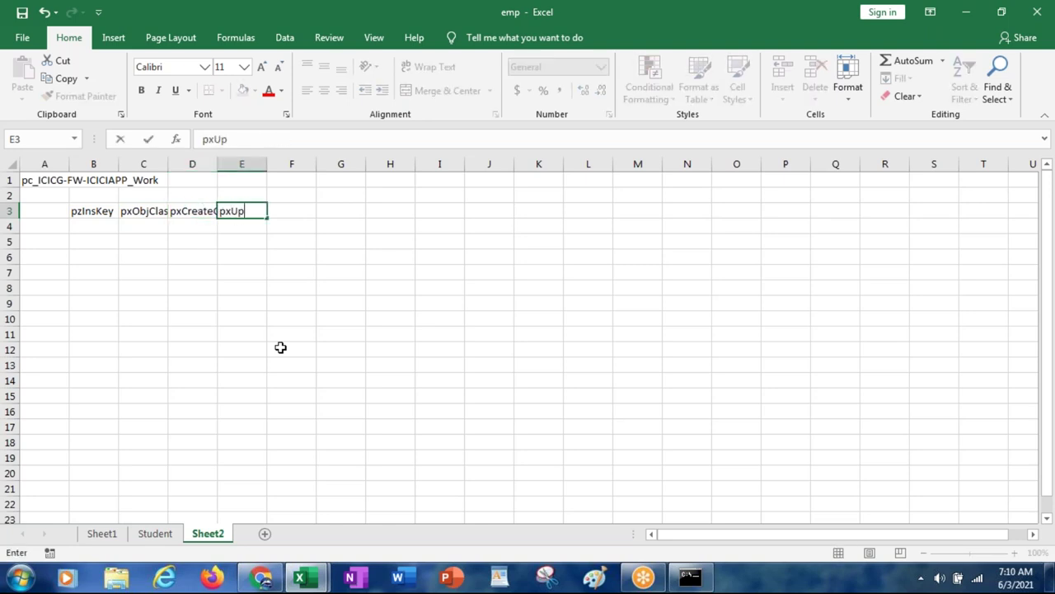
type("dateOperator")
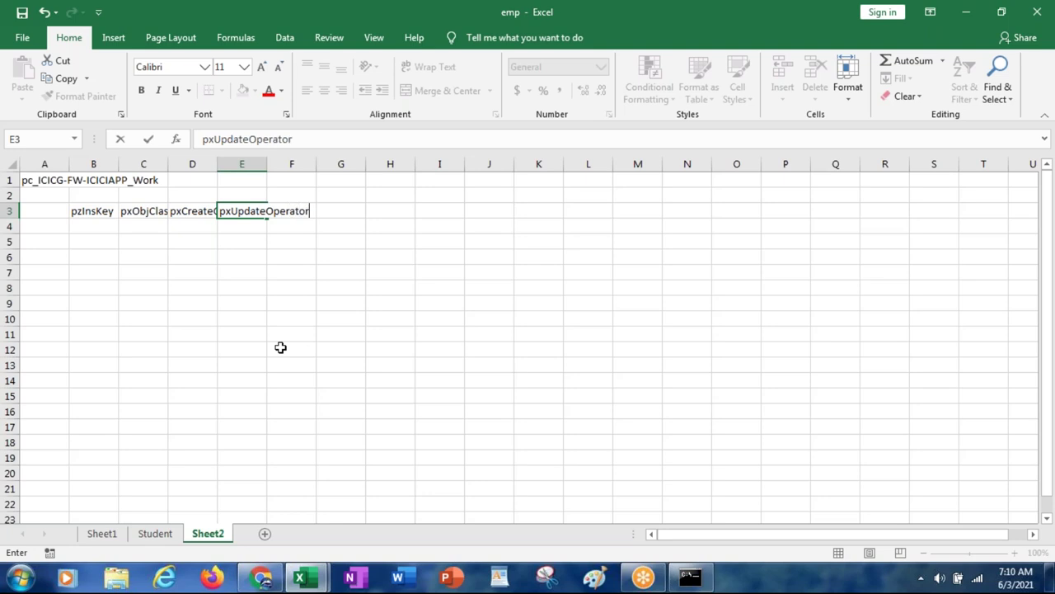
key("Tab")
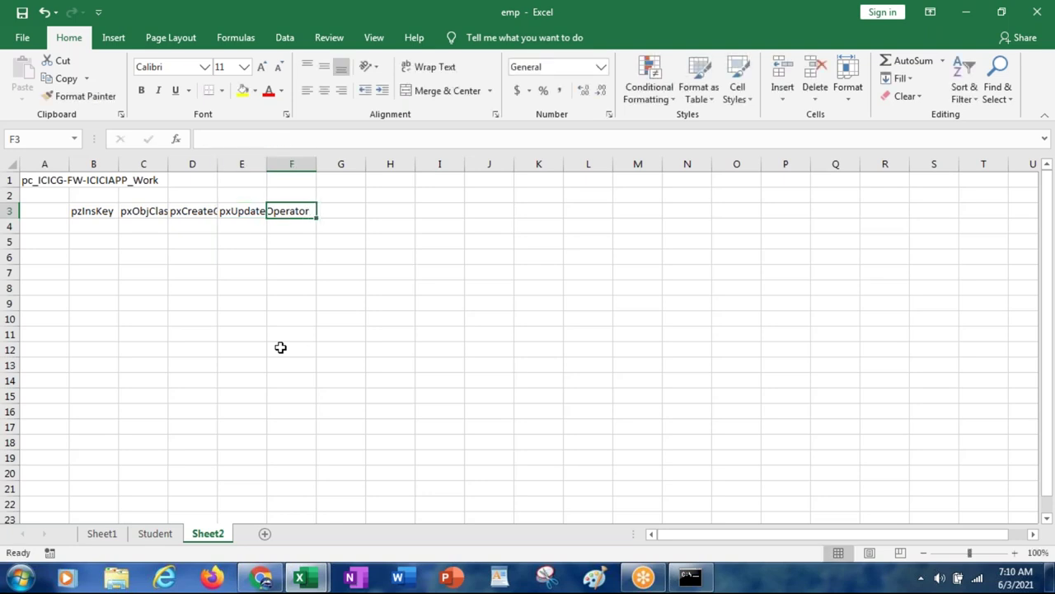
type("pzP V")
key("BackSpace")
key("BackSpace")
type("VStream")
key("Tab")
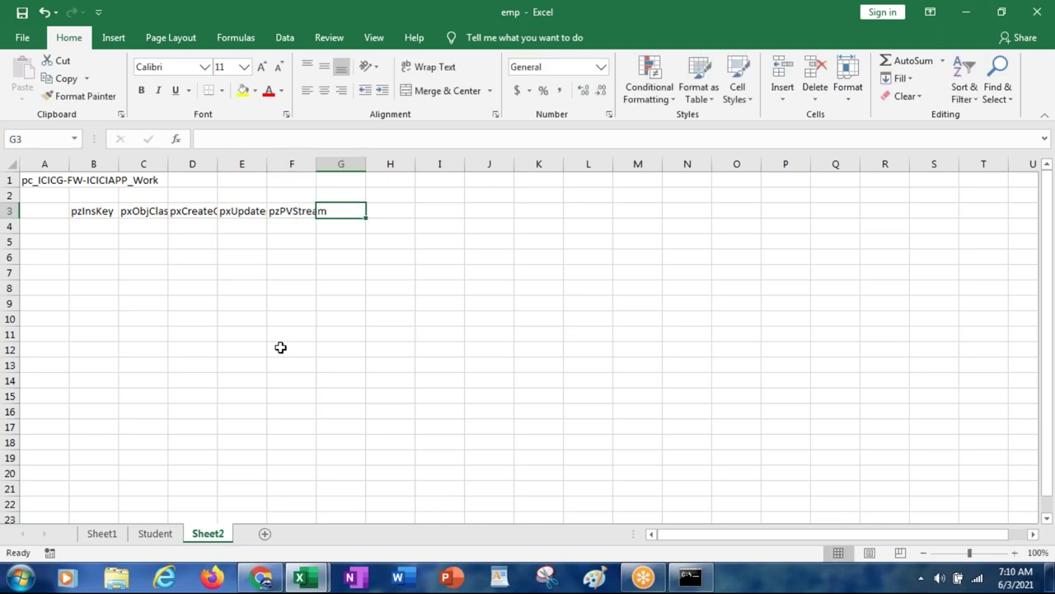
type("City")
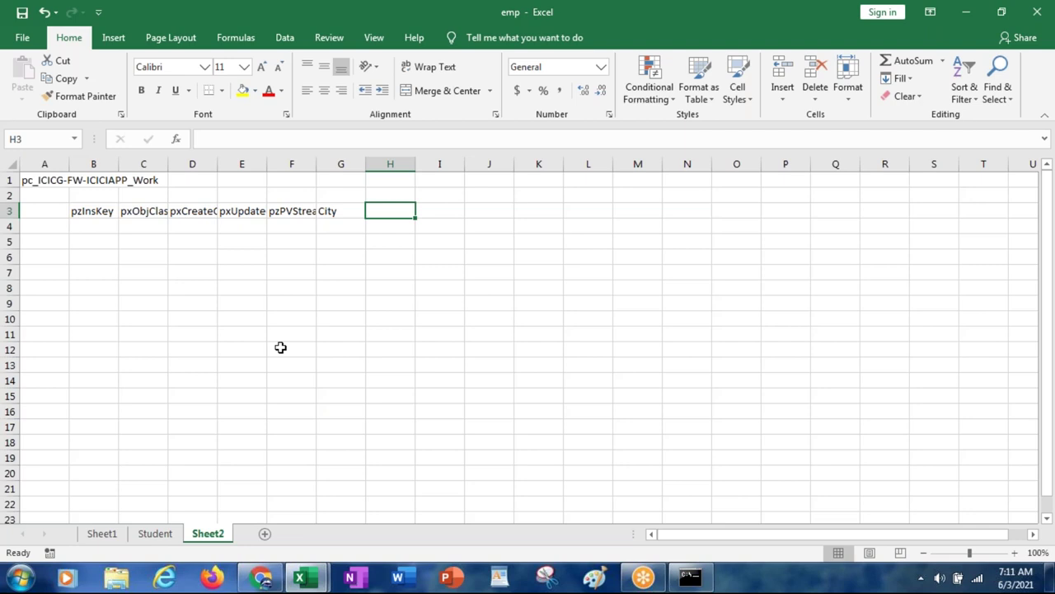
key("Right")
key("Right")
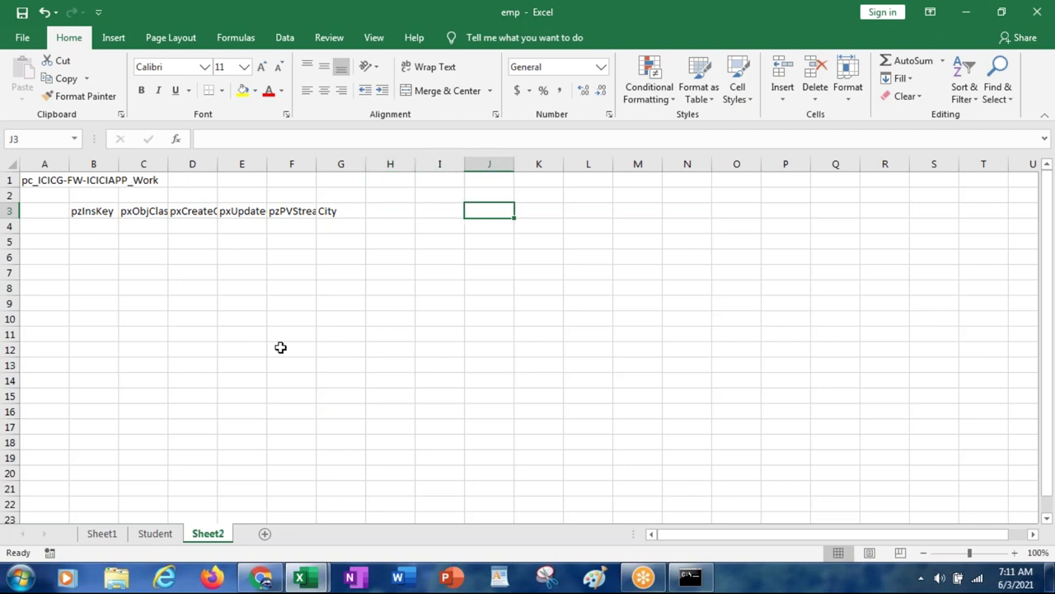
type("Customer")
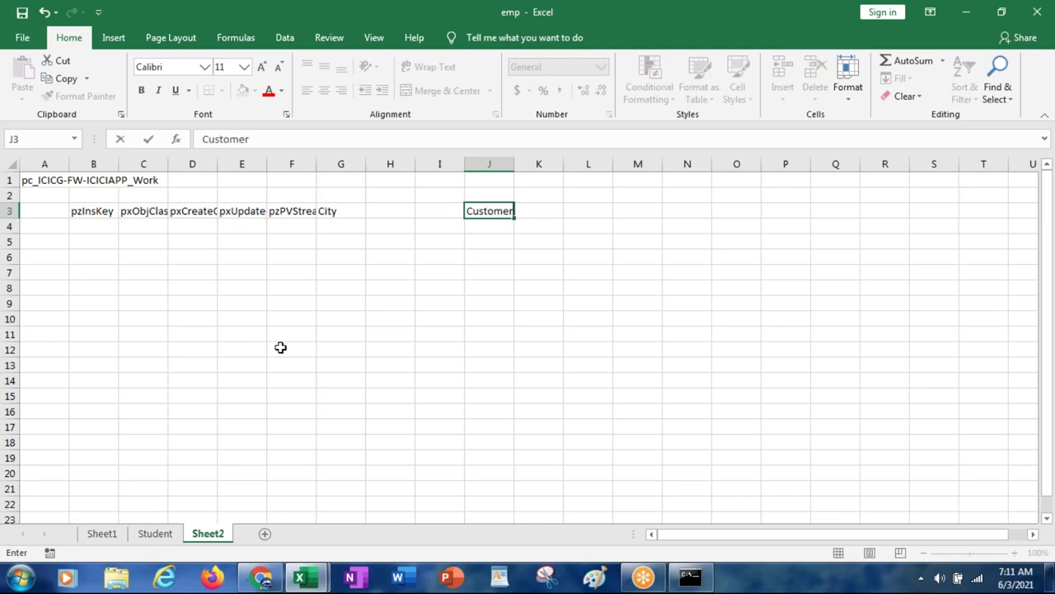
Step: Enter ICICIG-Data-Customer in K3 beside Customer and move to J4
key("Tab")
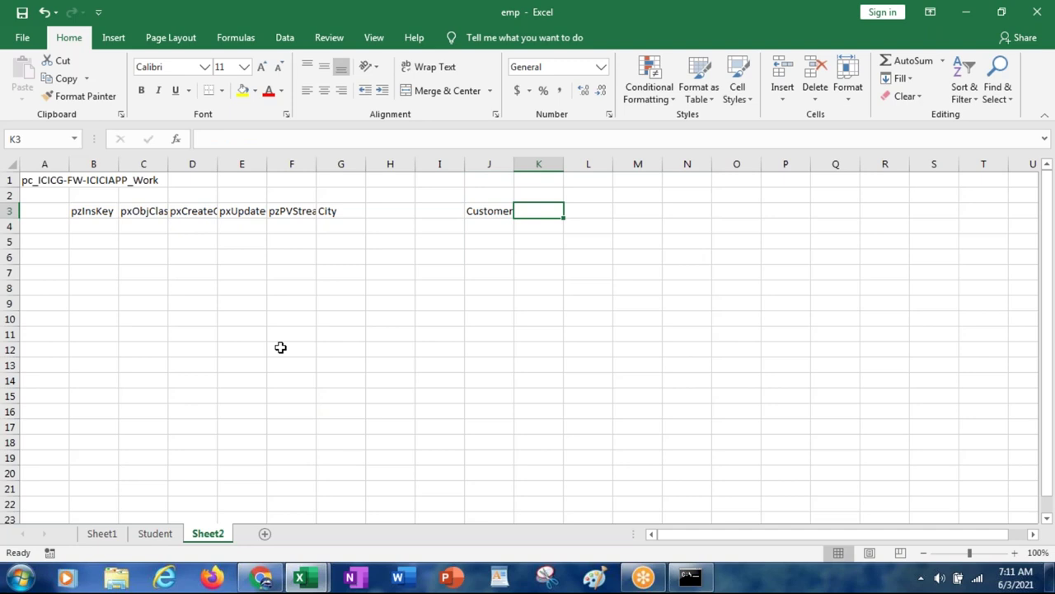
type("ICICIG-")
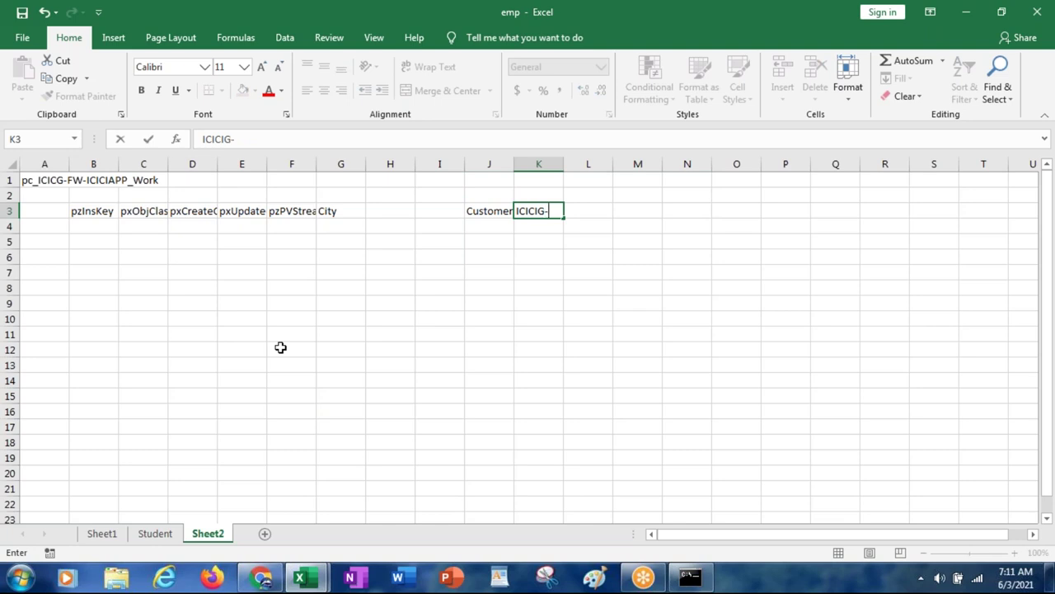
type("Data-Customer")
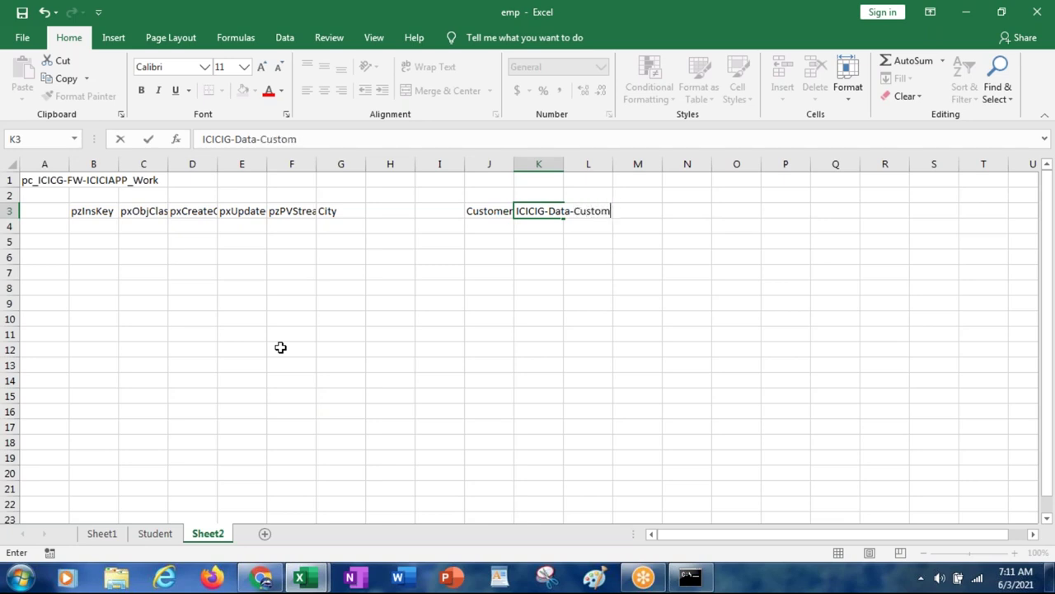
key("Return")
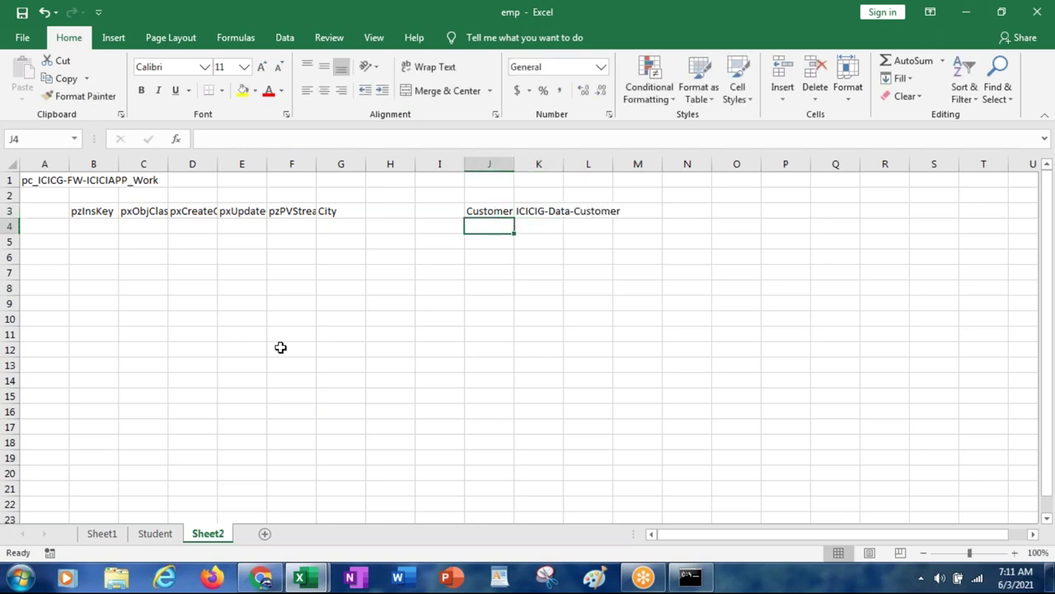
key("Up")
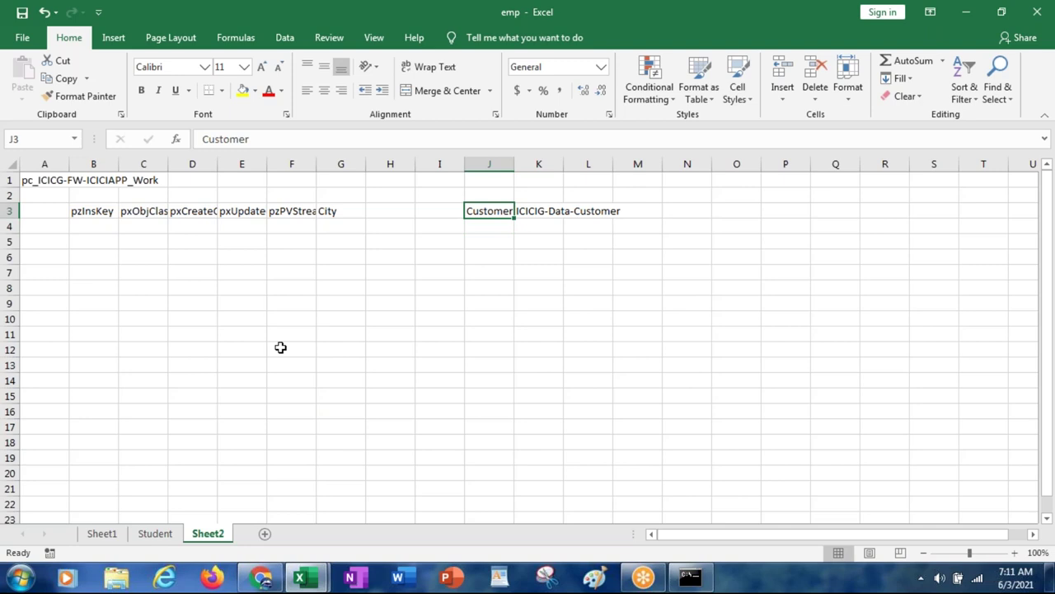
key("Right")
key("Down")
key("Left")
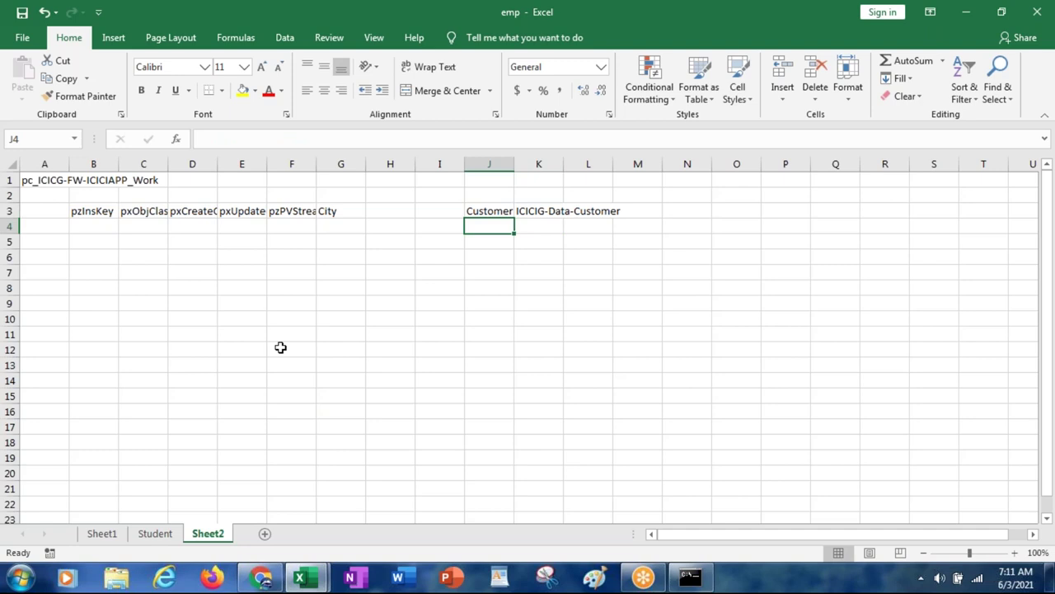
Step: Enter CustomerID, CustomerName, Age and DOB in J4:M4, fitting columns J and K to their text
type("C")
key("BackSpace")
type("ustomerD")
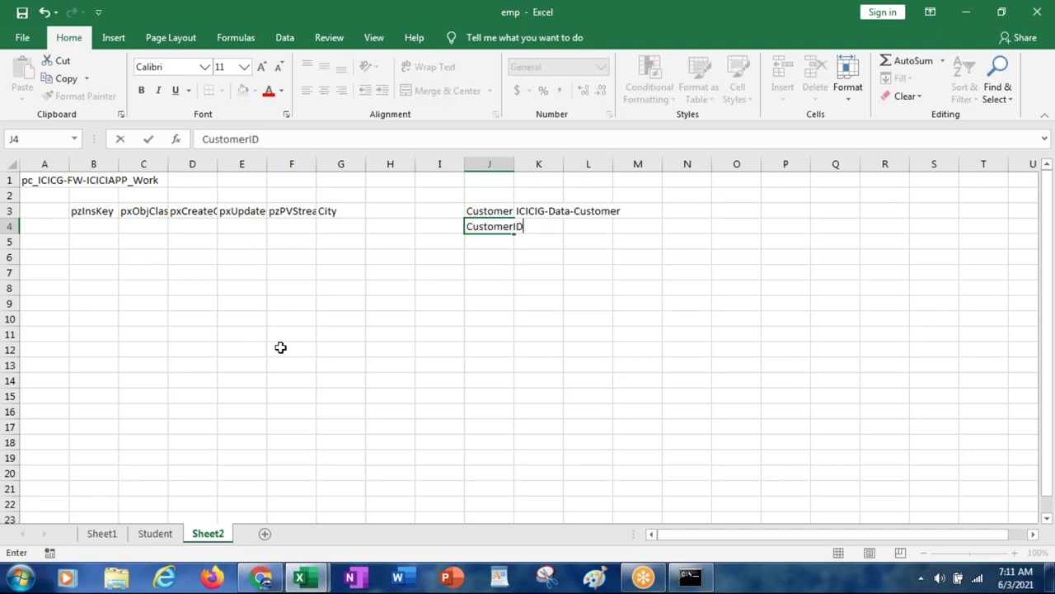
key("Tab")
type("CustomerName")
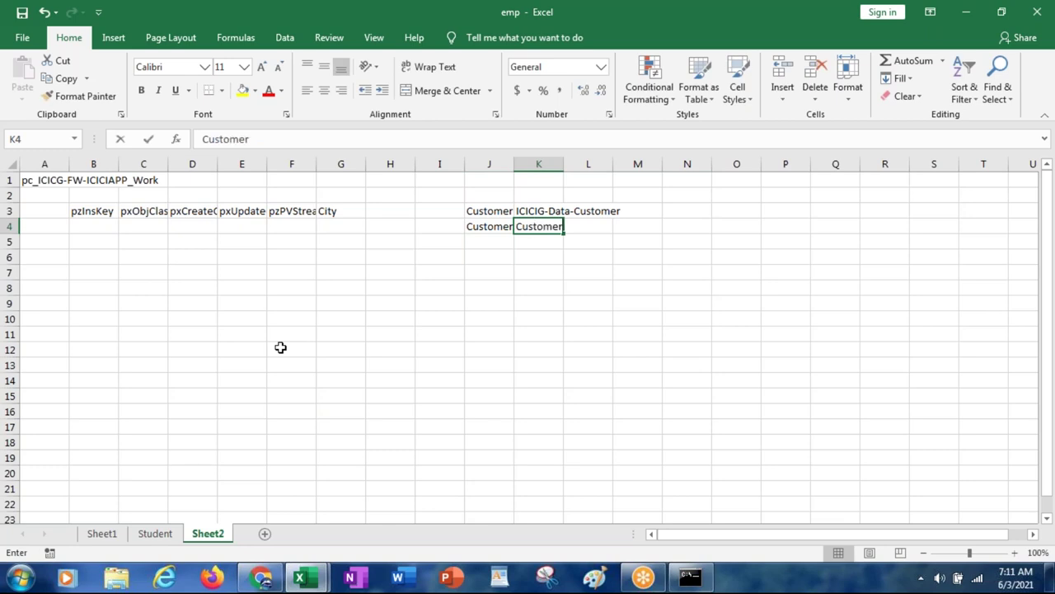
key("Tab")
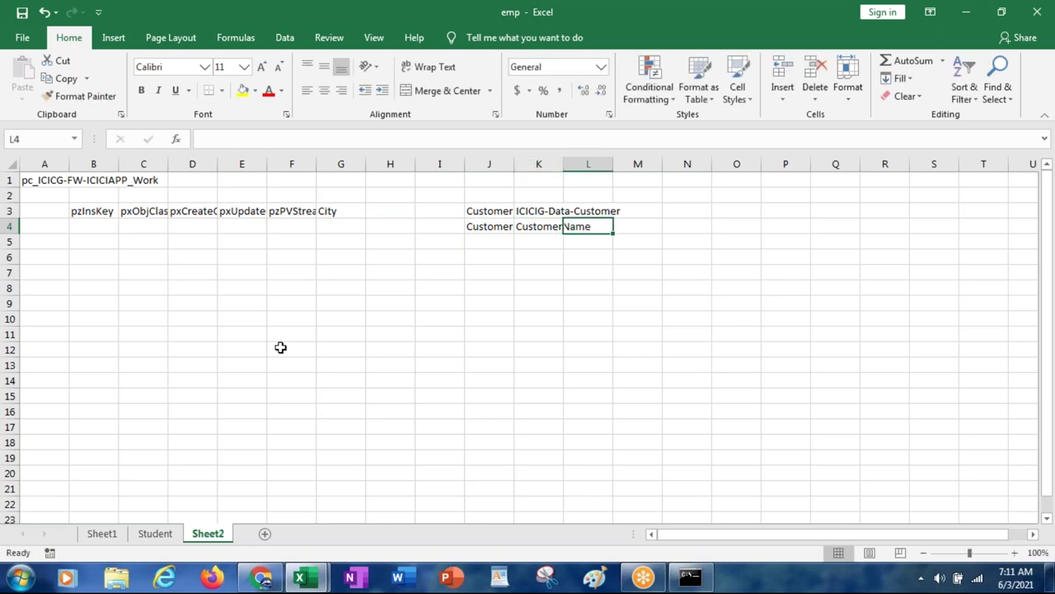
type("Age")
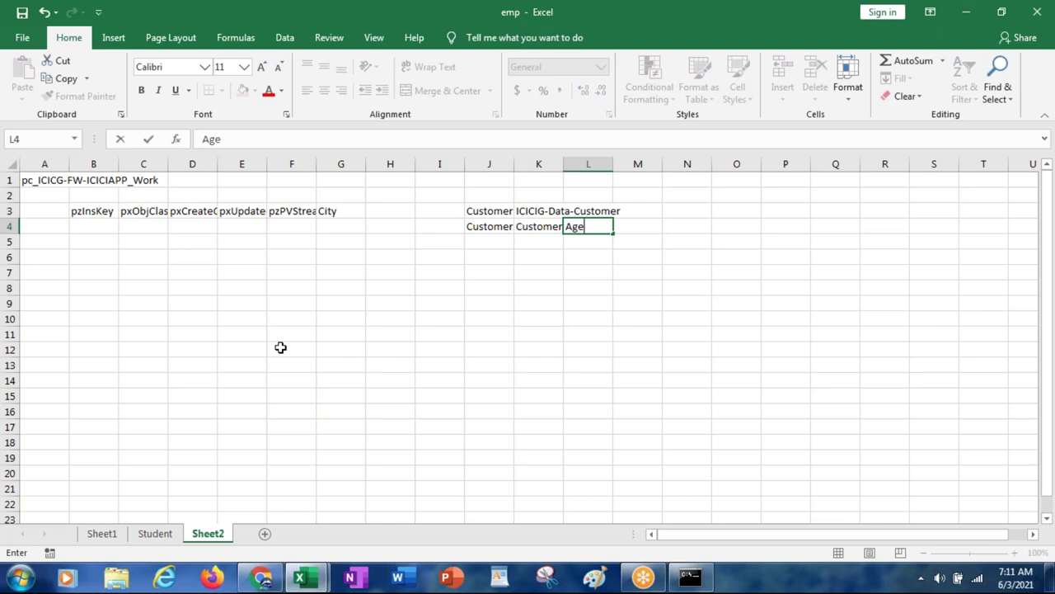
key("Tab")
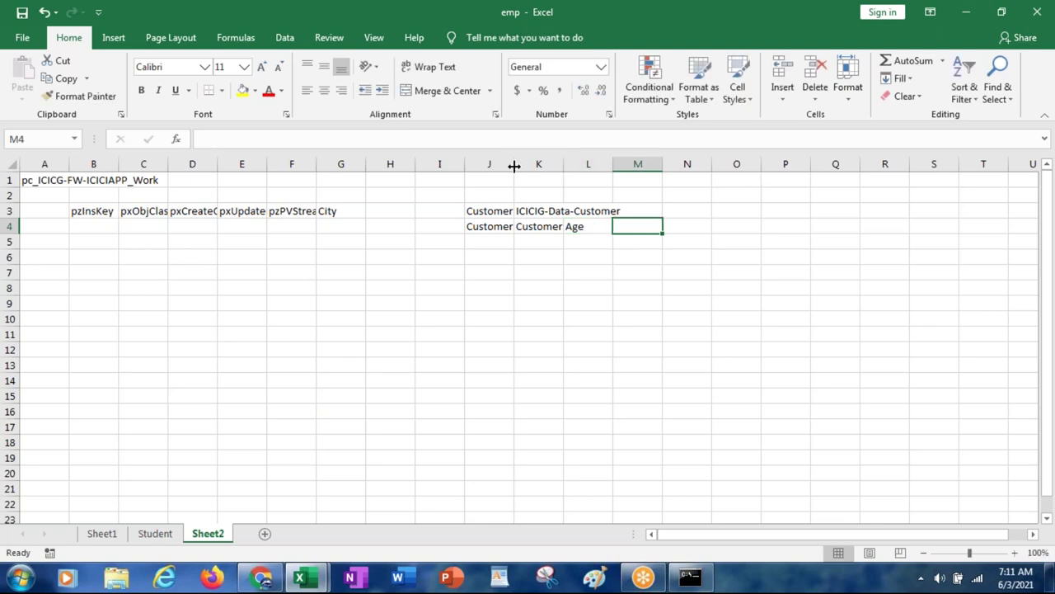
double_click(513, 166)
left_click_drag(576, 167, 619, 166)
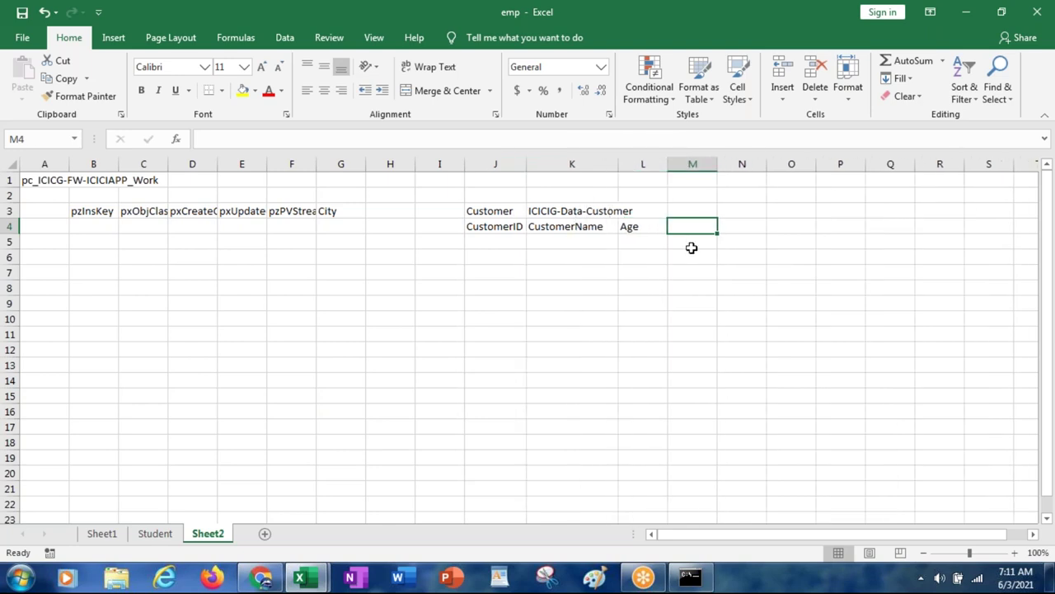
type("DOB")
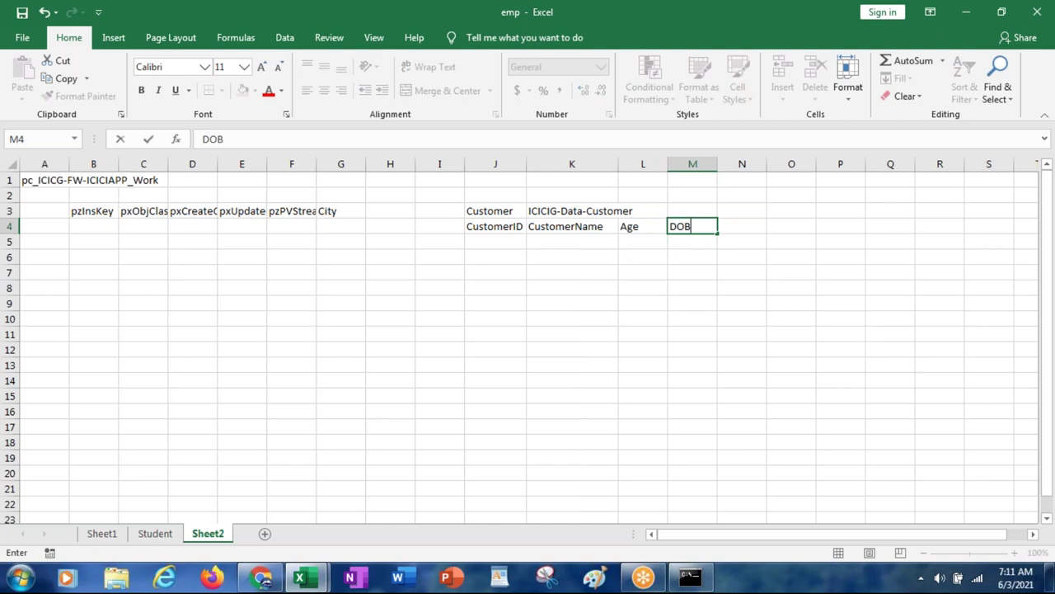
key("Return")
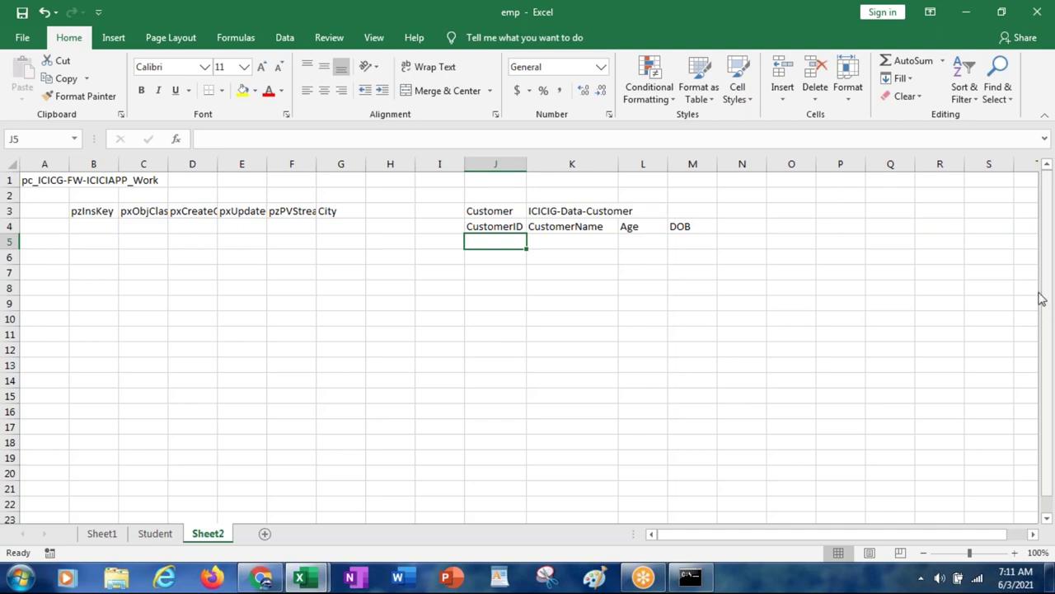
Step: Review the Customer block and Work headers, selecting J3, J4, K3, H3, N3 and G3
left_click(500, 210)
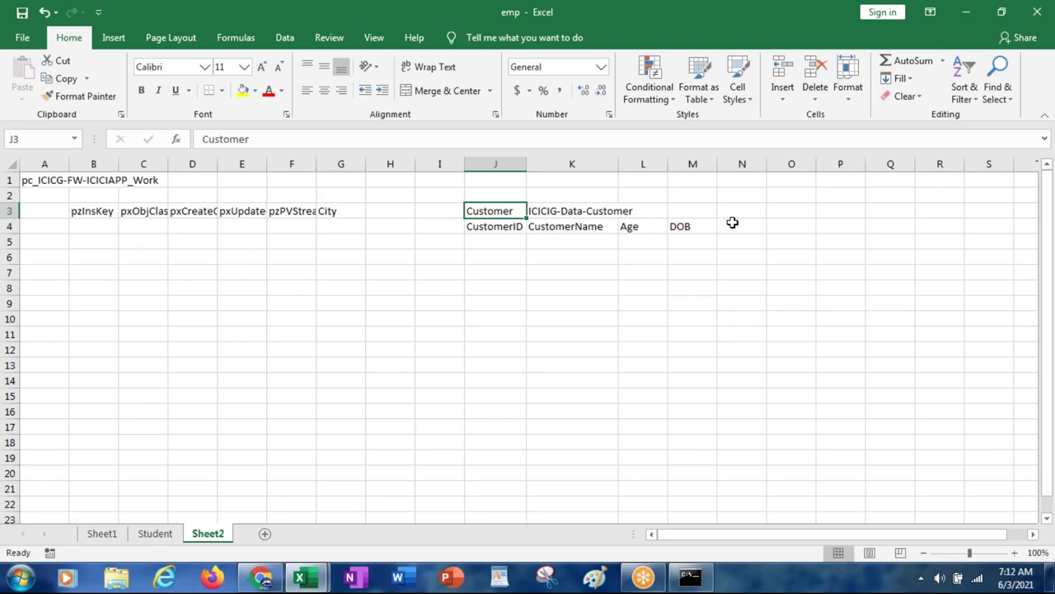
left_click(485, 228)
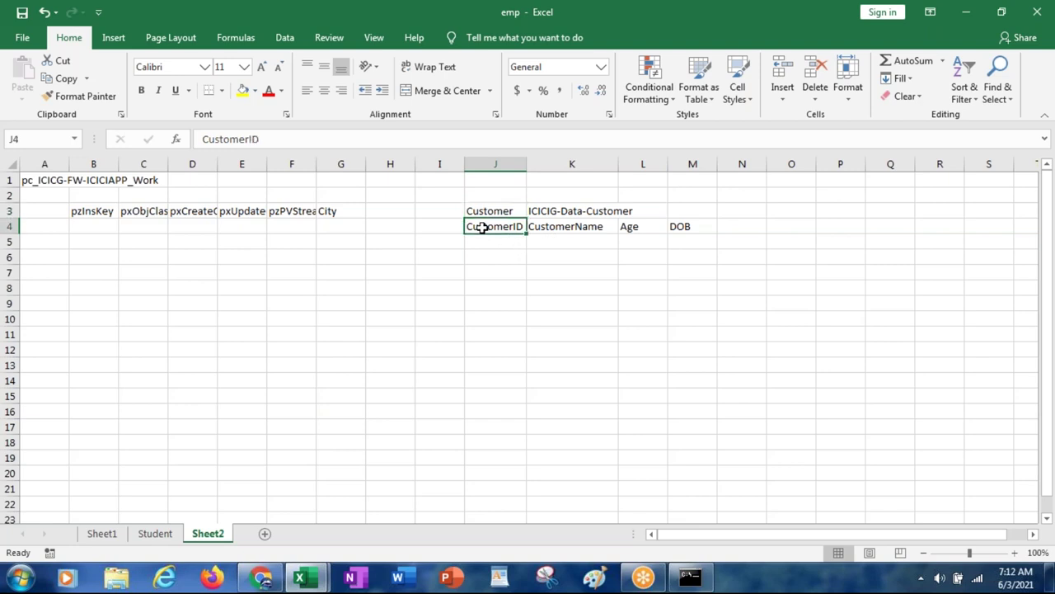
left_click(387, 208)
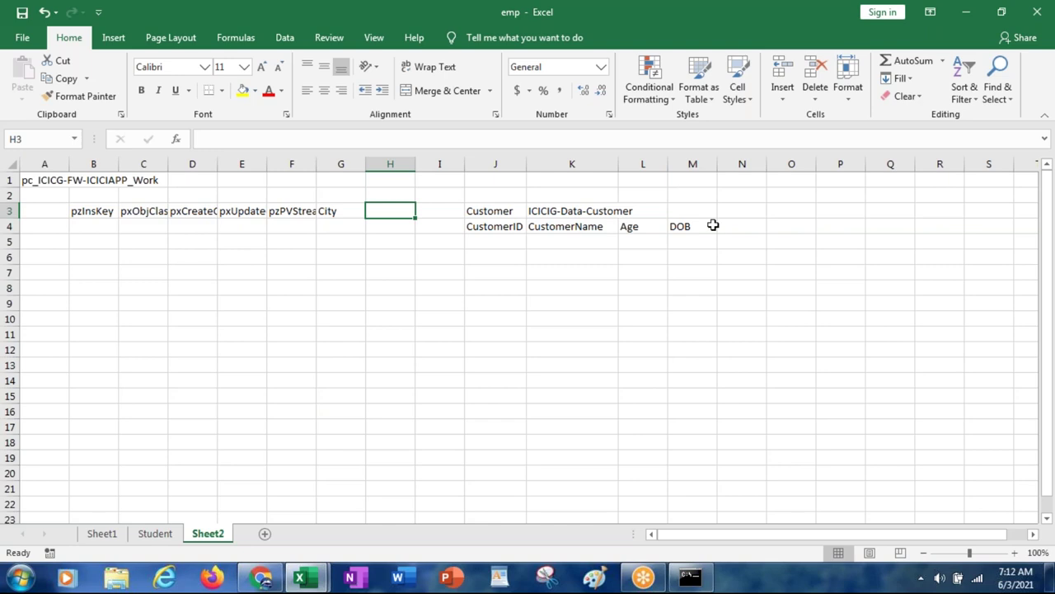
left_click(754, 210)
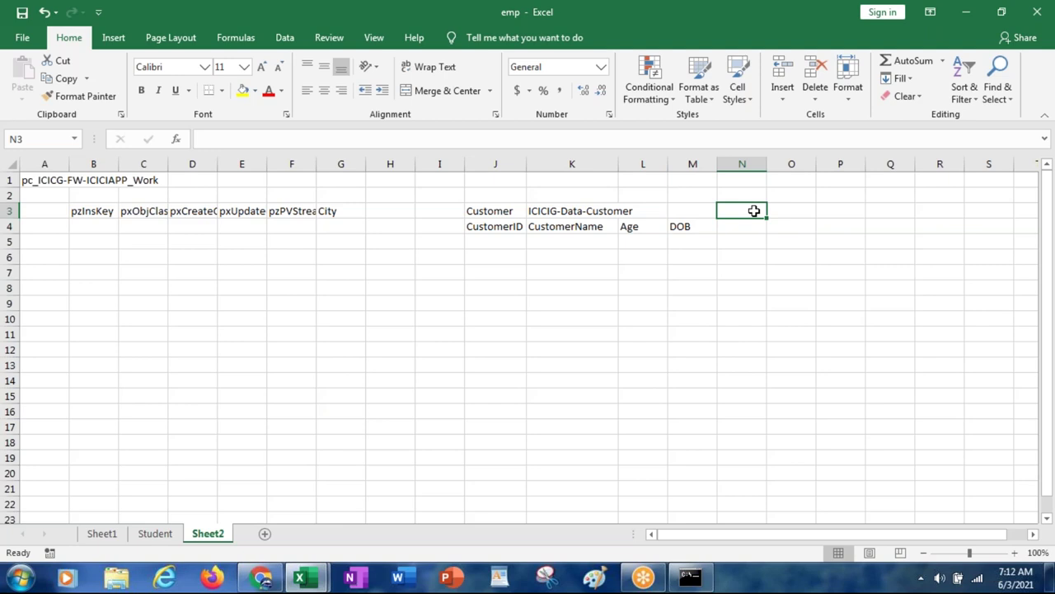
left_click(574, 212)
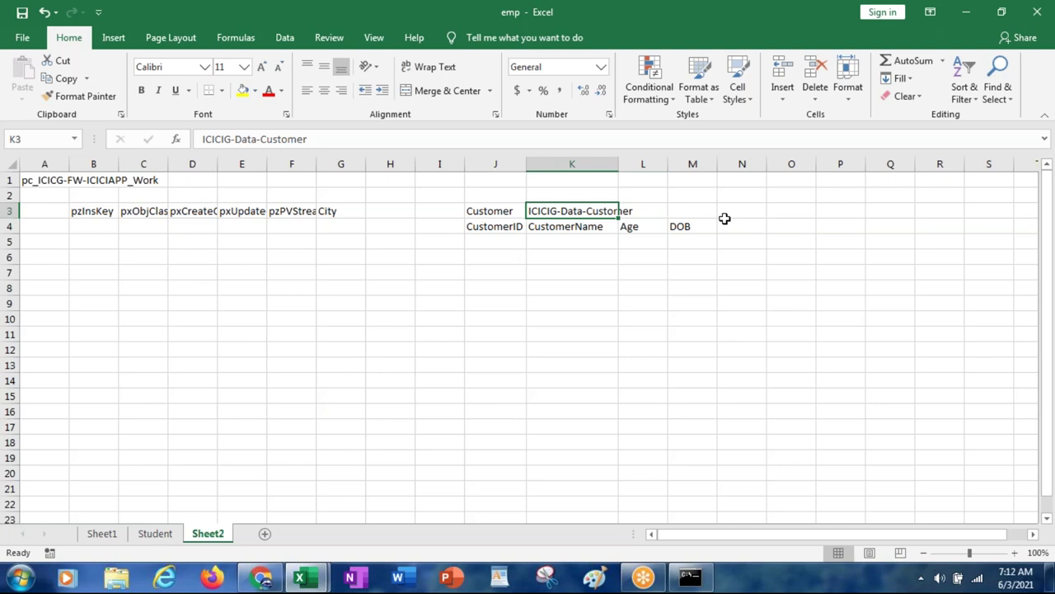
left_click(505, 228)
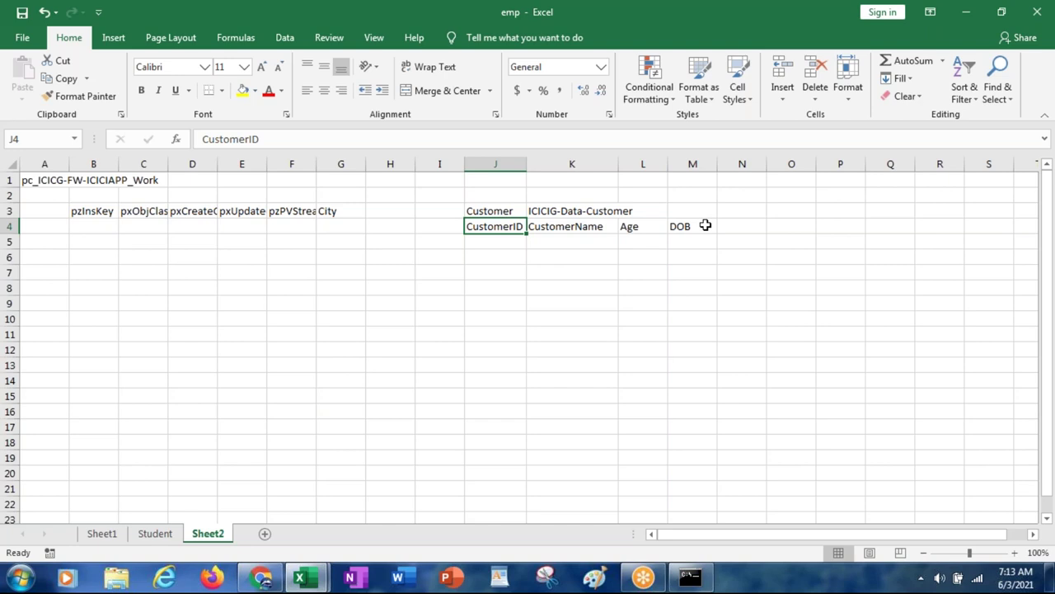
left_click(579, 210)
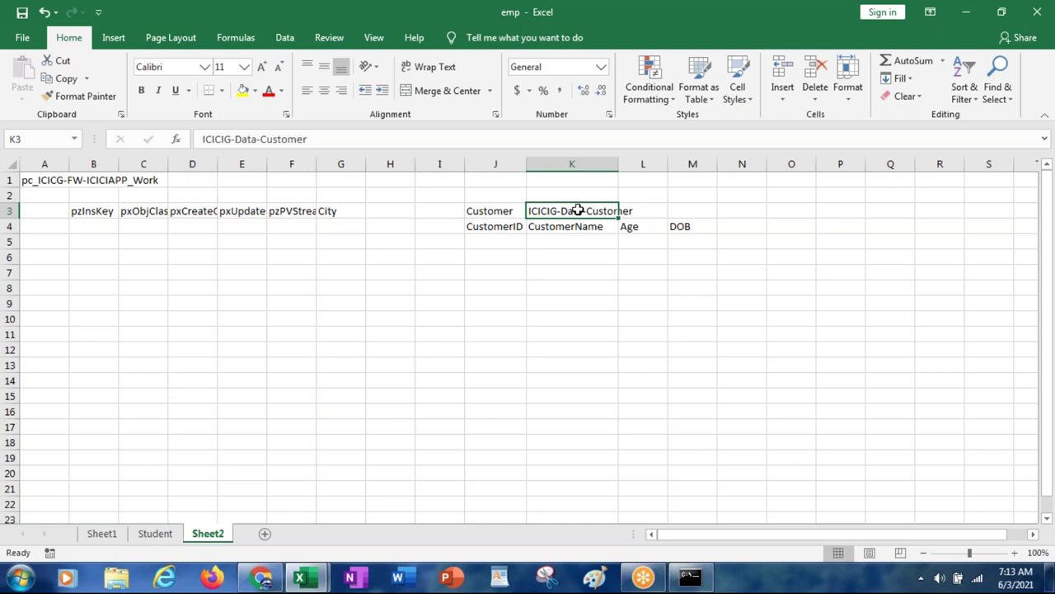
left_click(490, 223)
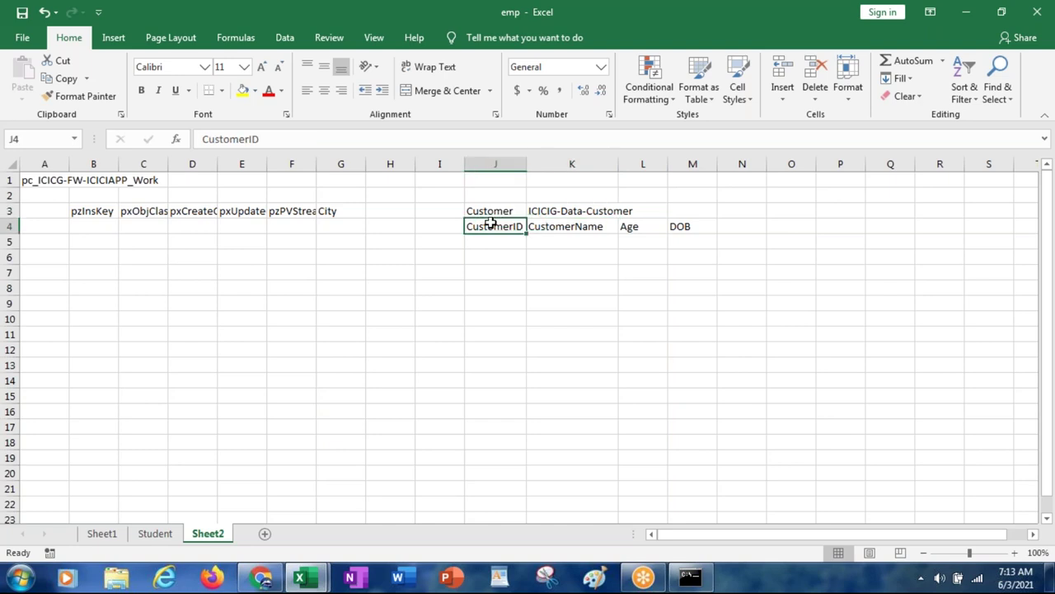
key("Right")
key("Right")
key("Right")
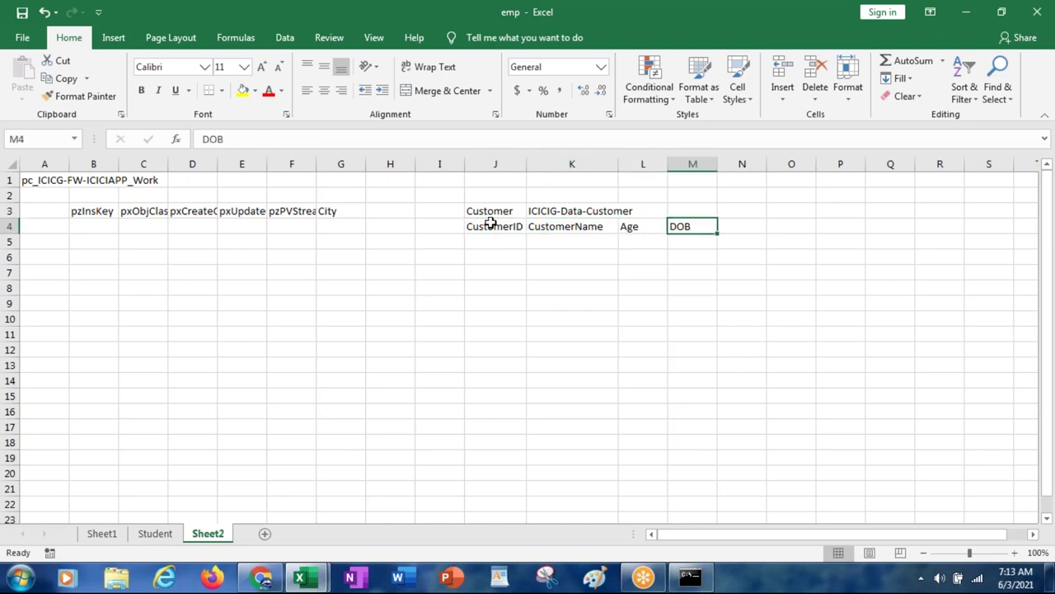
key("Left")
key("Left")
key("Left")
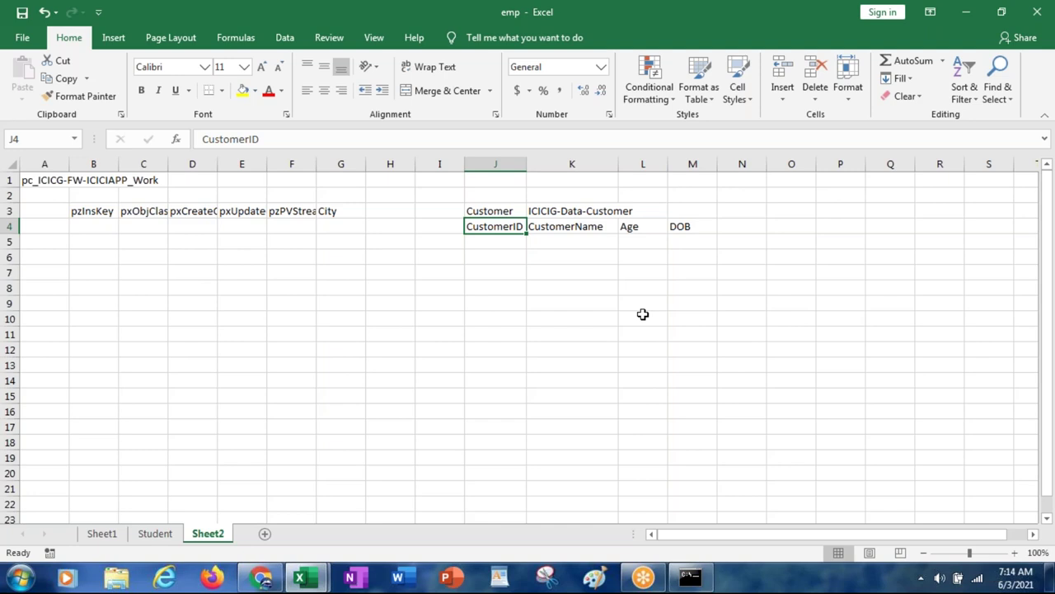
left_click(329, 211)
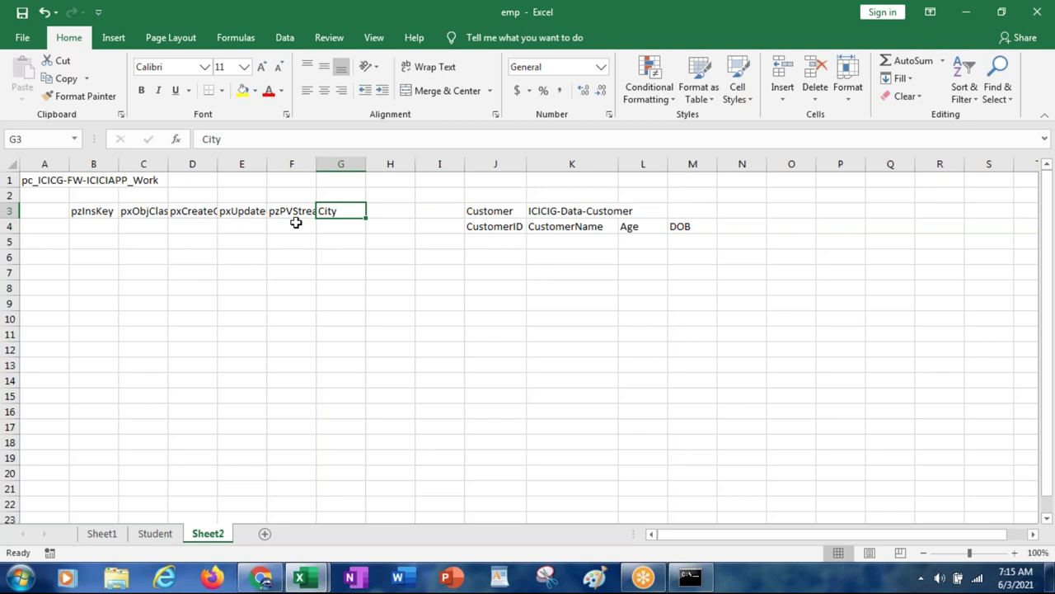
key("ctrl+n")
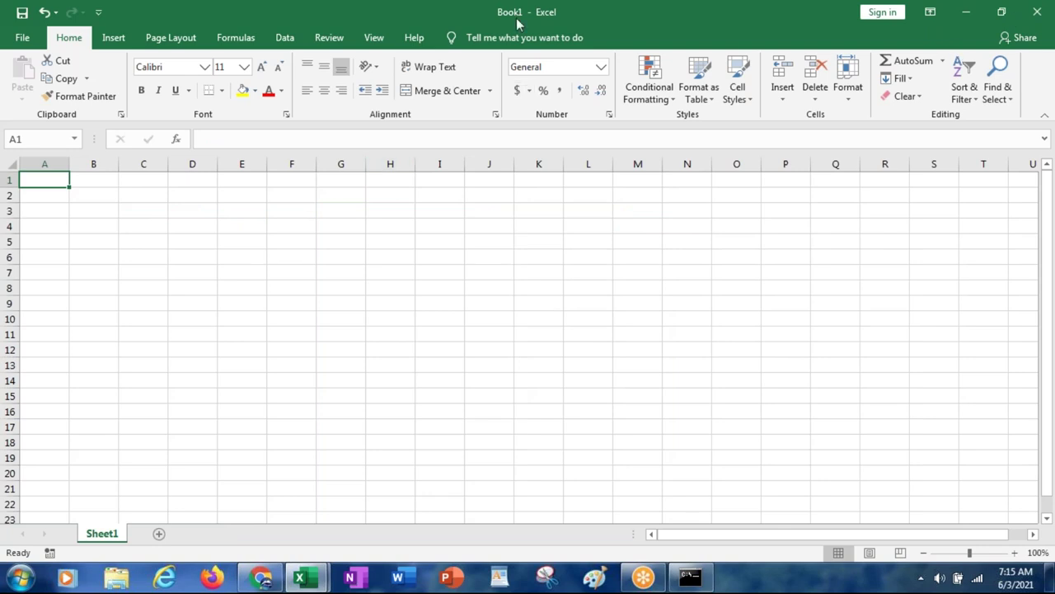
key("alt+Tab")
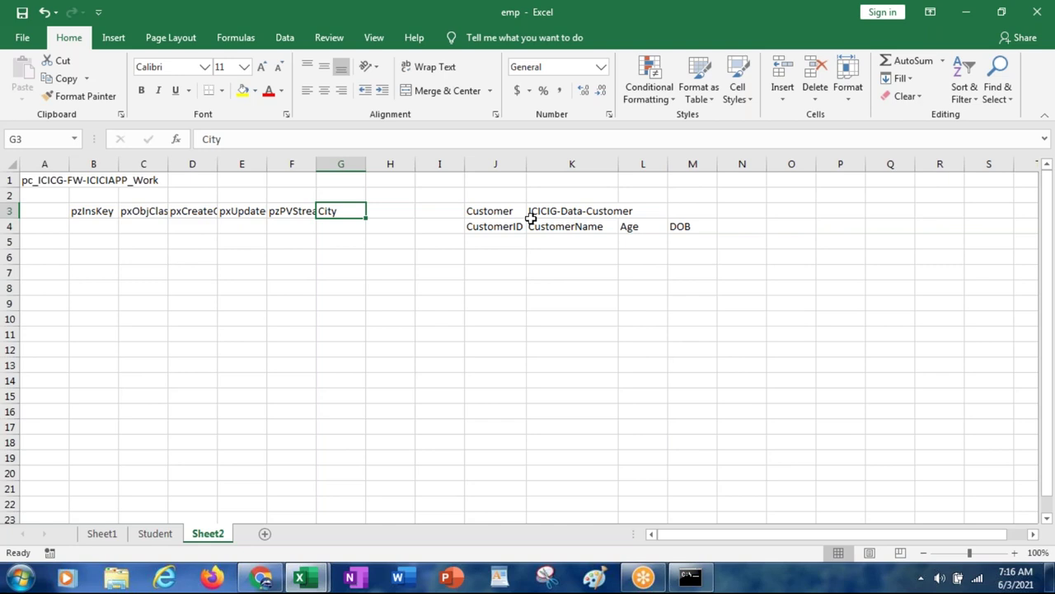
Step: Label O3 'Index Table' and P3 'Declare Index', then check P3's full text
key("Right")
key("Right")
key("Right")
key("Right")
key("Right")
key("Right")
key("Right")
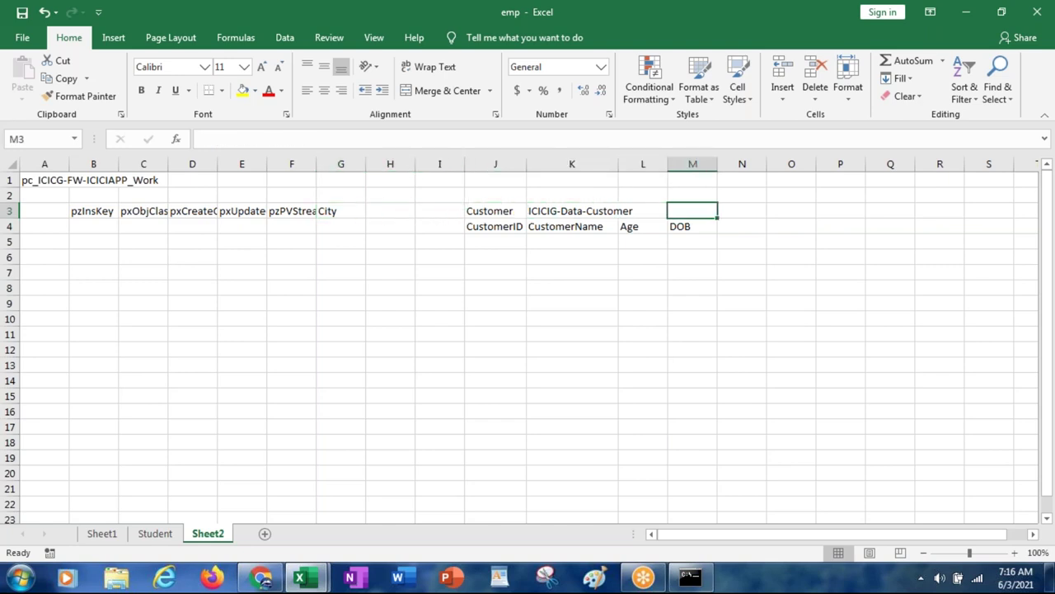
key("Right")
type("dec")
key("BackSpace")
key("BackSpace")
key("BackSpace")
type("Index")
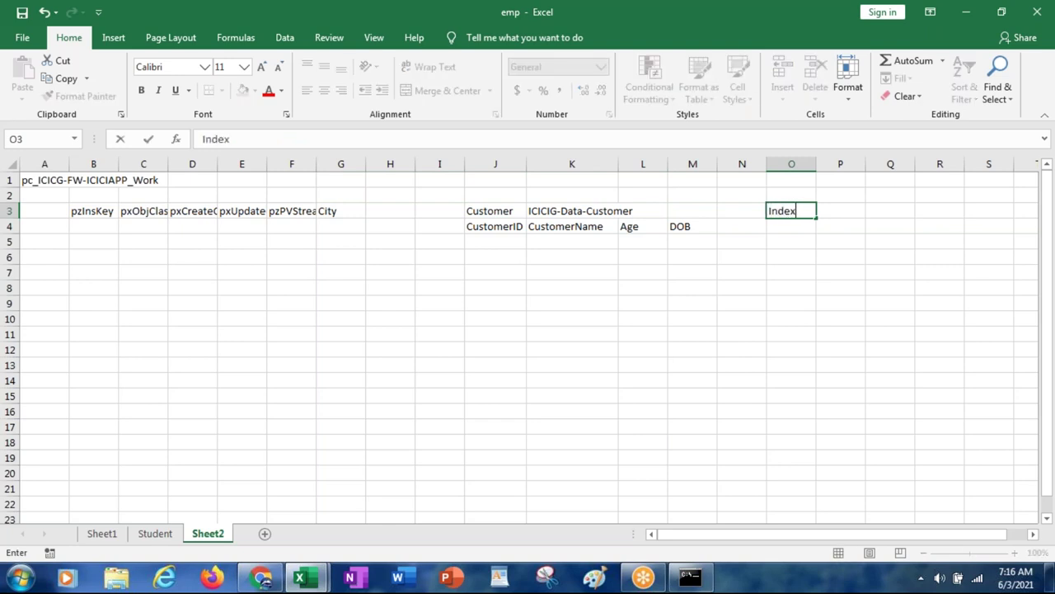
type(" Table")
key("Right")
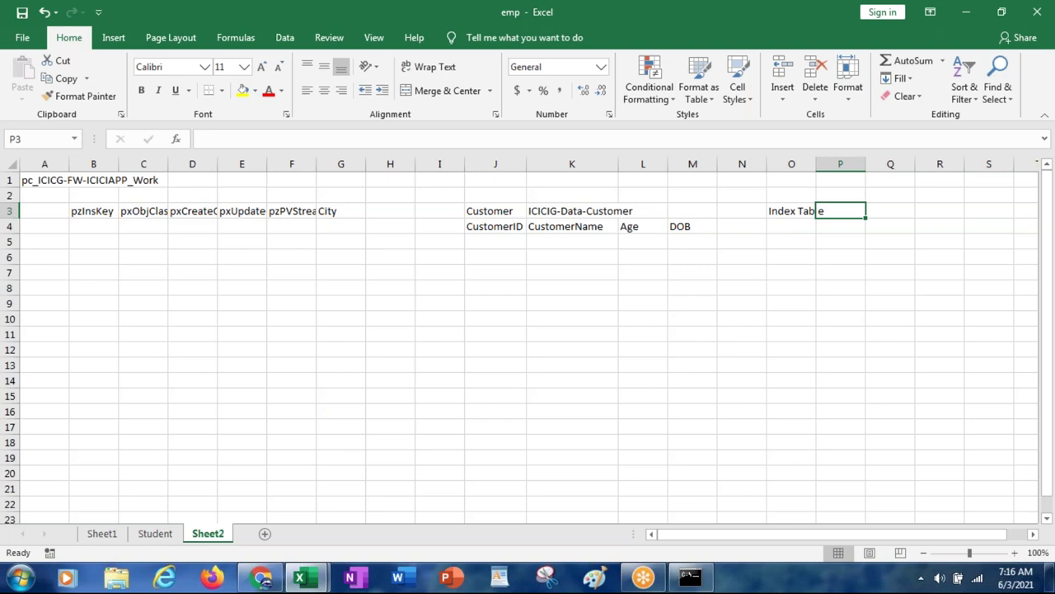
type("De")
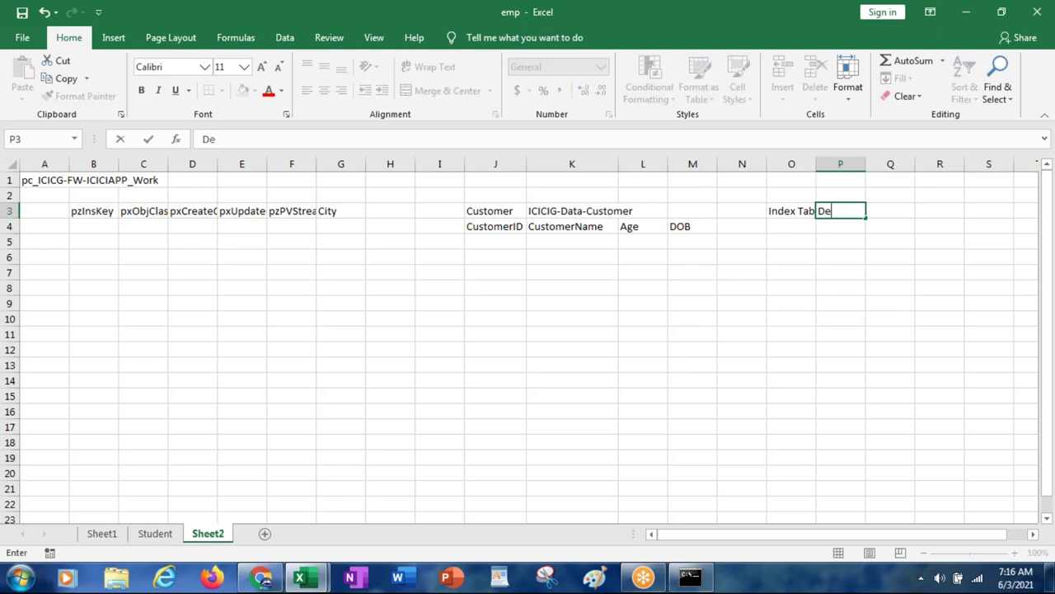
type("clare Index")
key("Return")
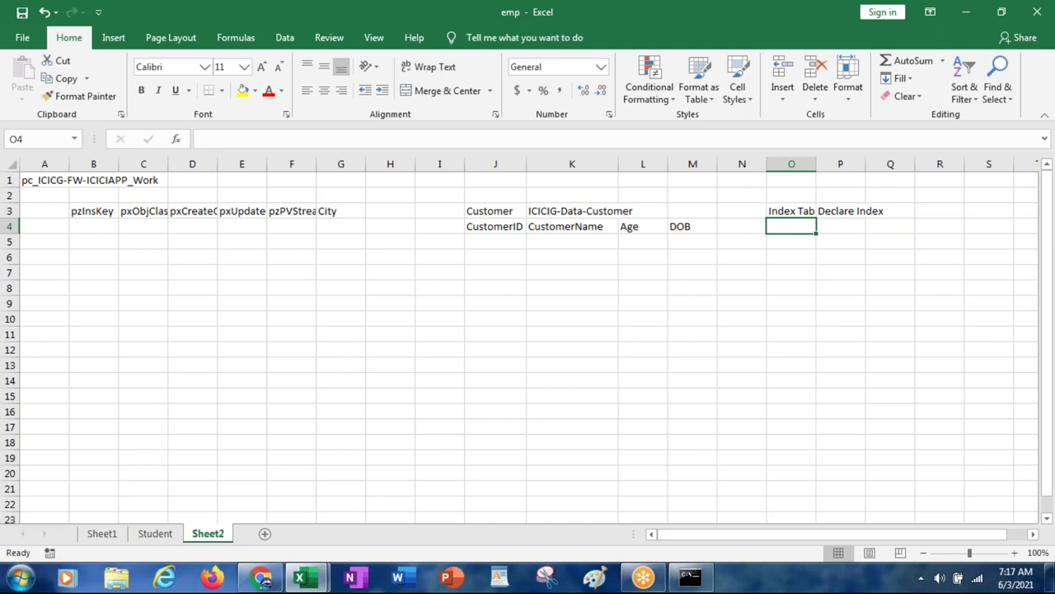
left_click(842, 214)
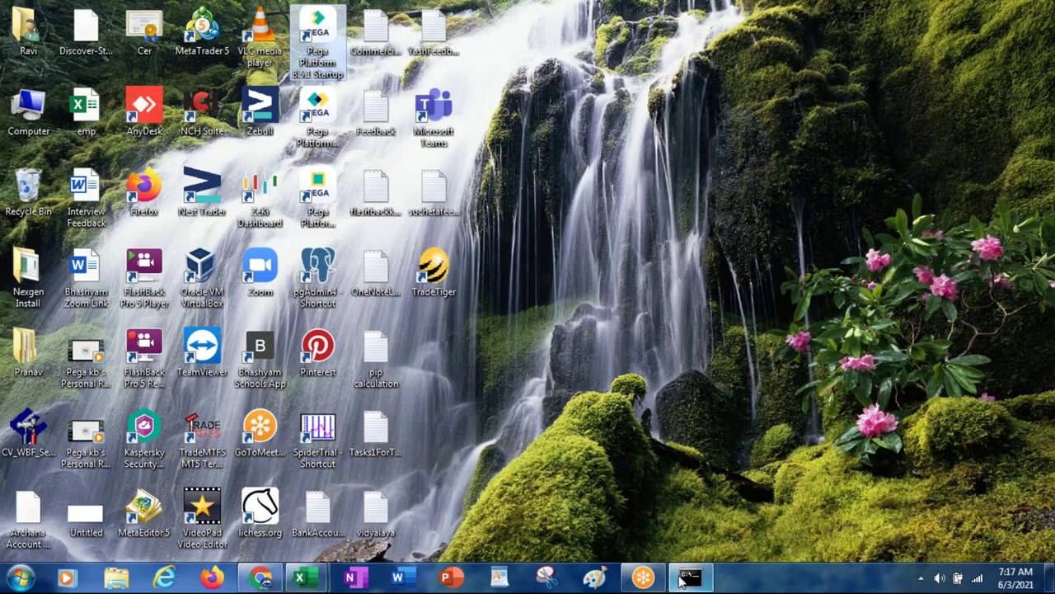
Step: Switch to the Pega Platform 8.5.1 Startup console from the taskbar
left_click(682, 578)
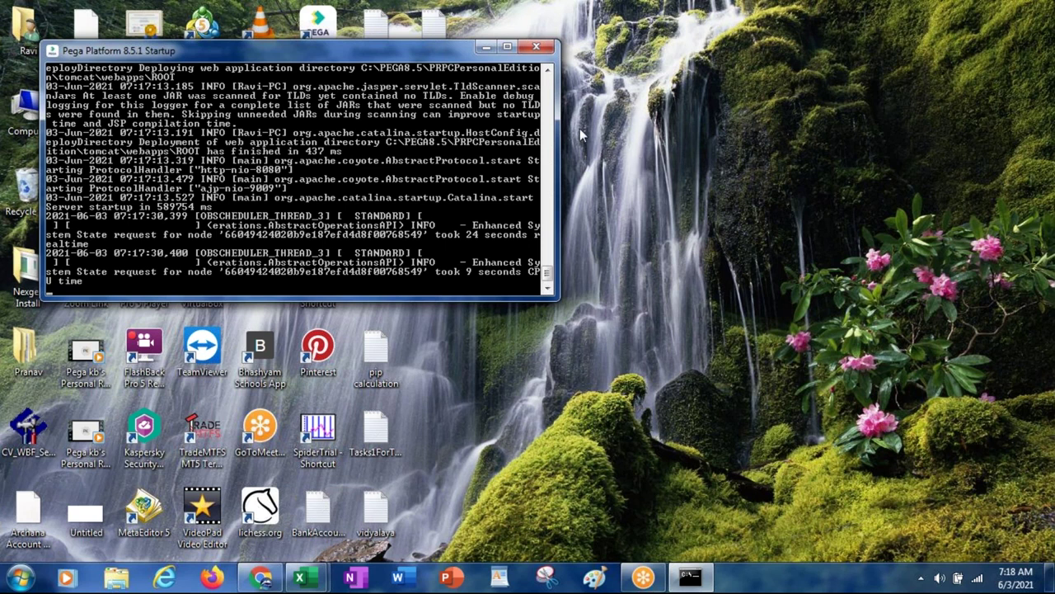
Step: Minimize the Pega Platform 8.5.1 startup console after the log shows 'Server startup'
left_click(488, 51)
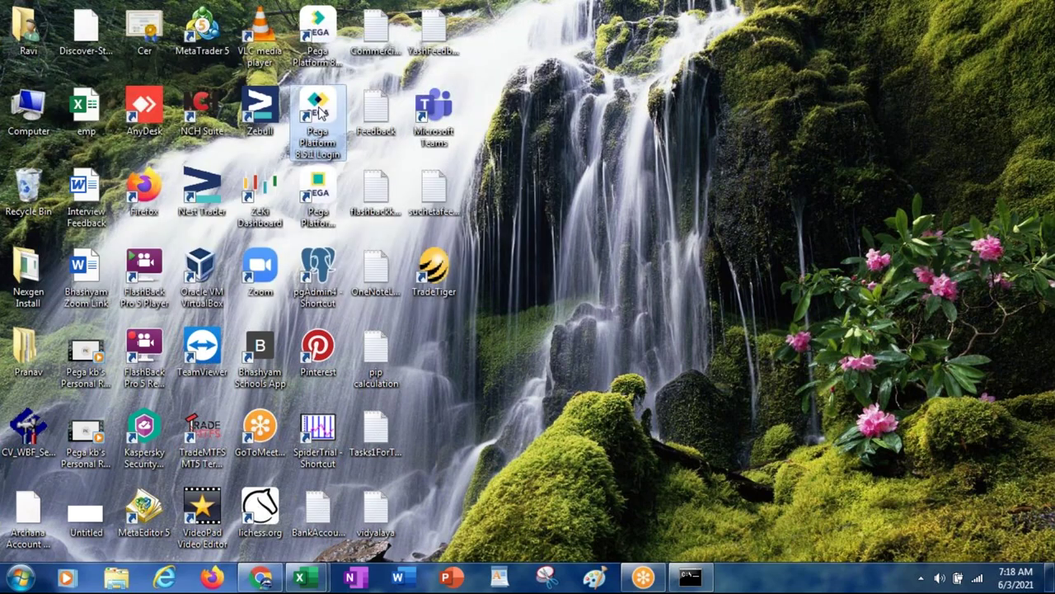
Step: Launch the Pega Platform 8.5.1 Login shortcut and sign in as administrator to ICICIGenIns
double_click(320, 111)
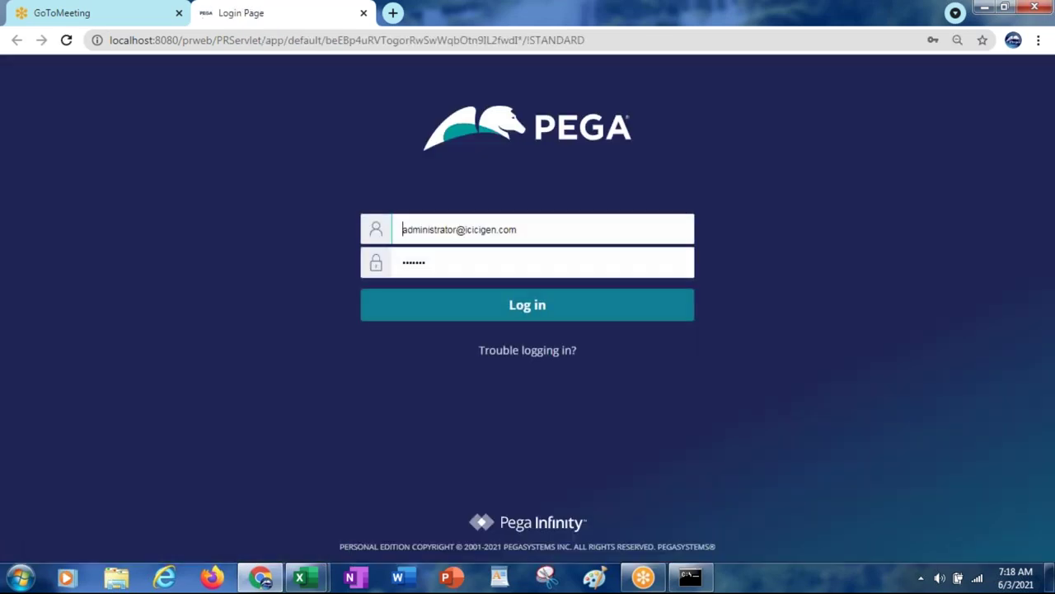
left_click(521, 312)
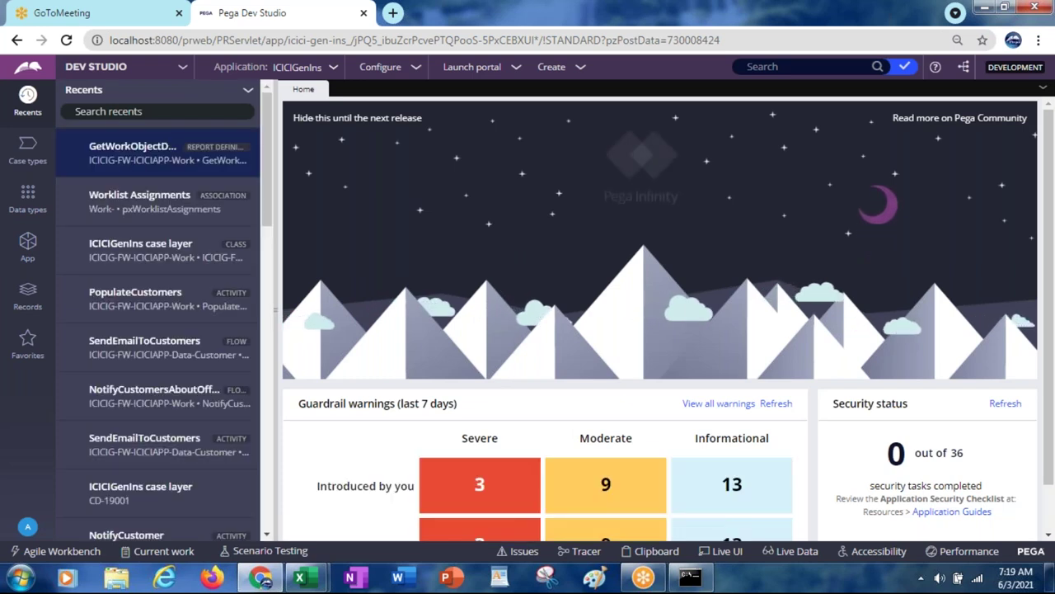
Step: List the ICICIG-FW-ICICIAPP-Work Data Model properties and expand BranchDetails to show BranchCode and BranchName
left_click(28, 243)
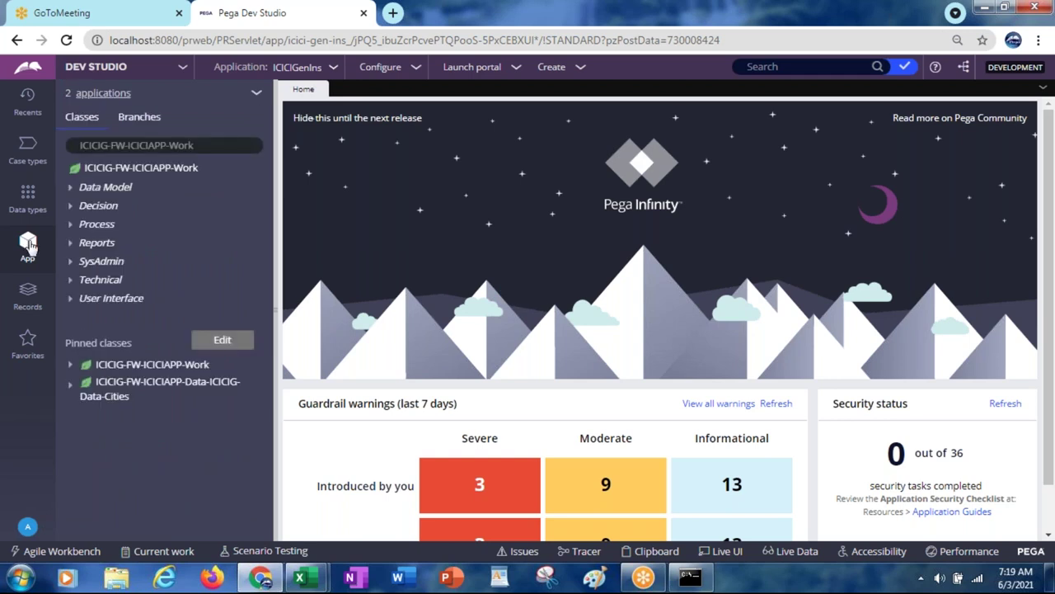
left_click(71, 189)
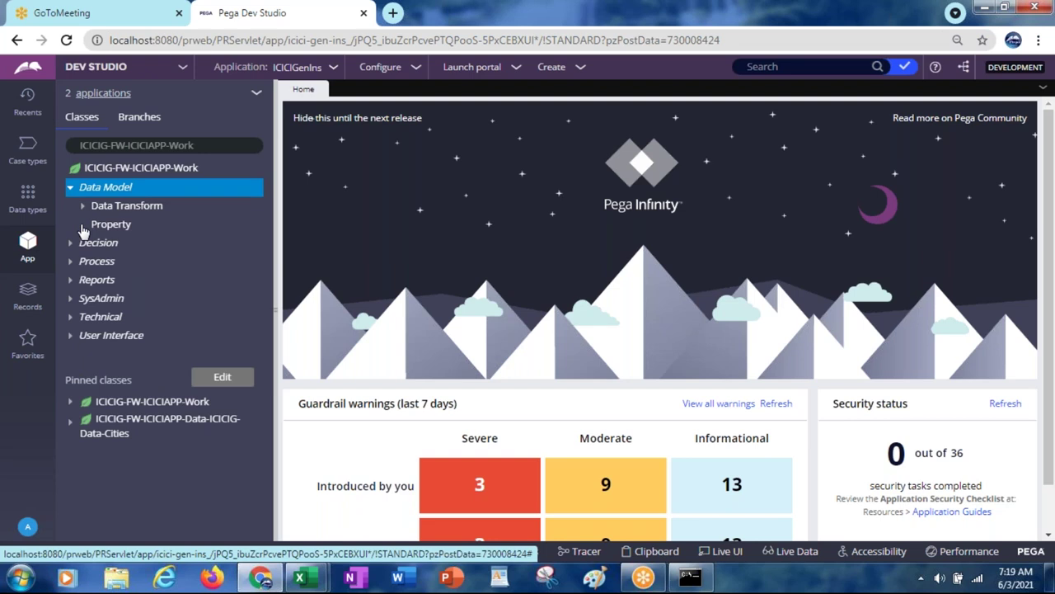
left_click(82, 225)
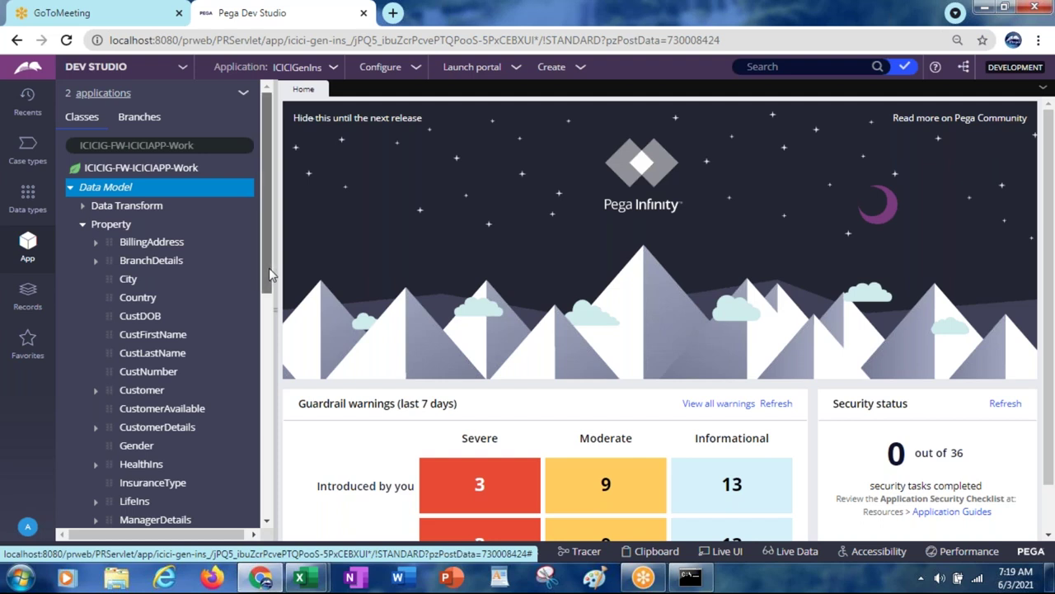
left_click_drag(272, 276, 268, 292)
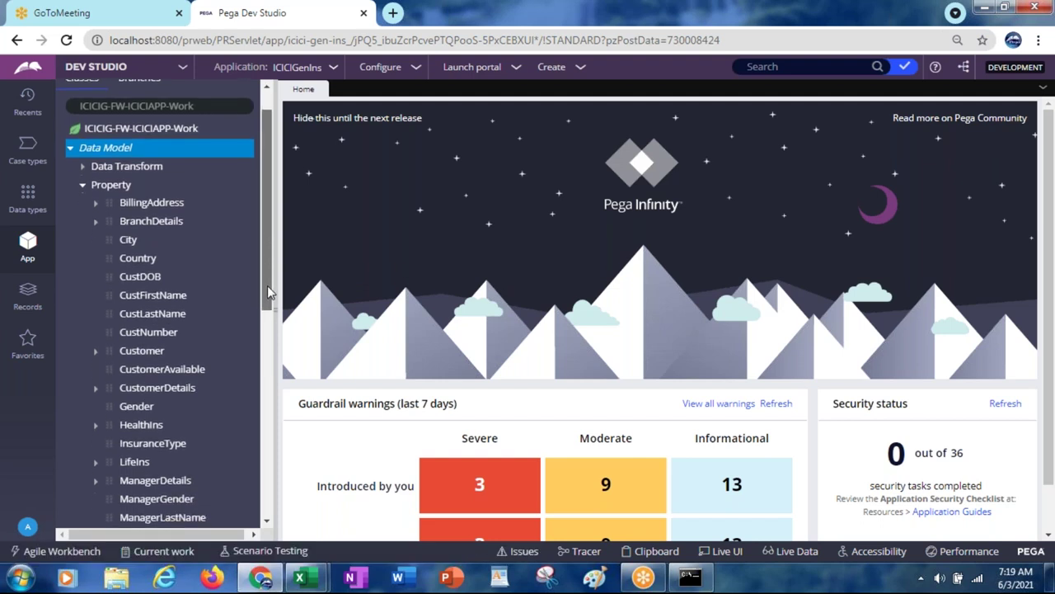
left_click(94, 221)
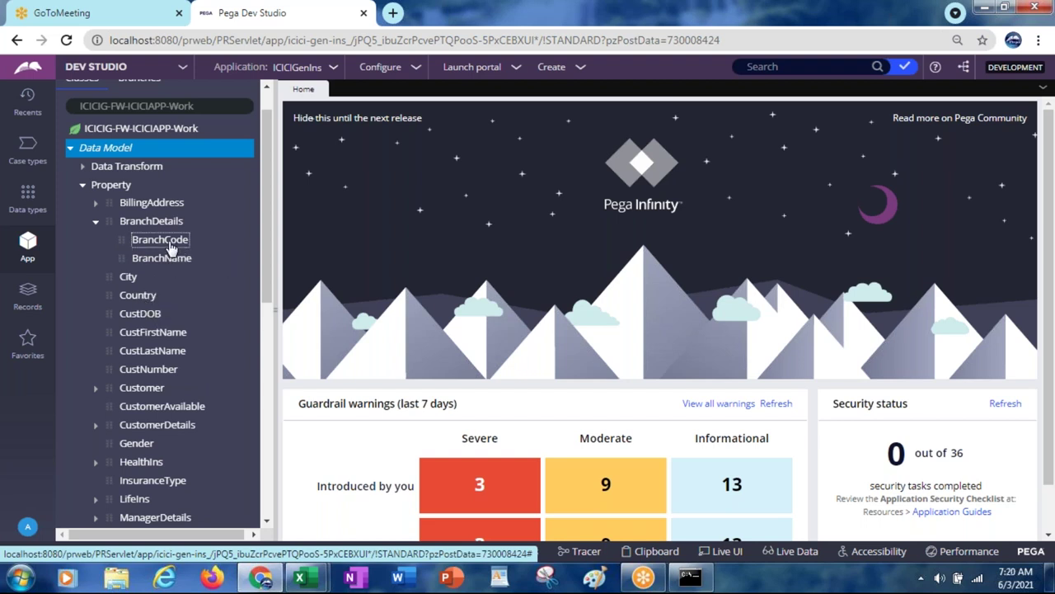
Step: Optimize BranchDetails.BranchCode for reporting across the Work class's 188 instances
right_click(170, 248)
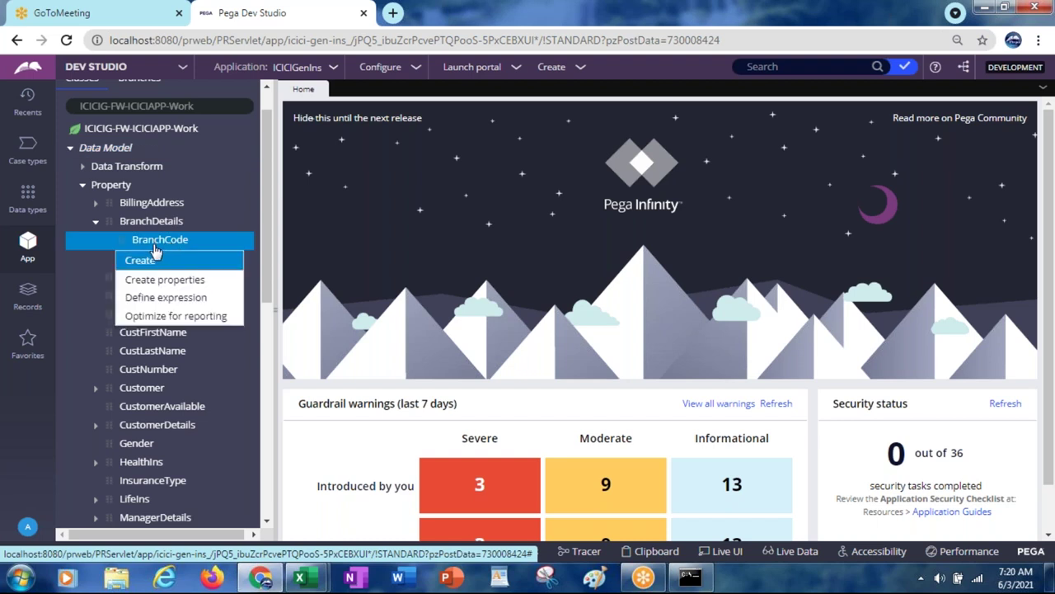
left_click(185, 323)
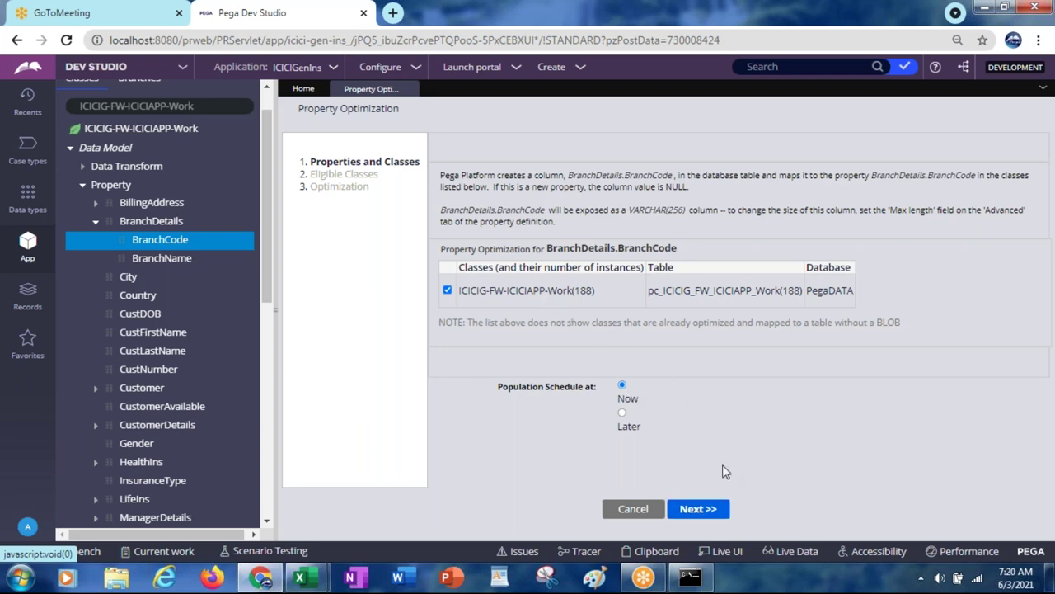
left_click(691, 511)
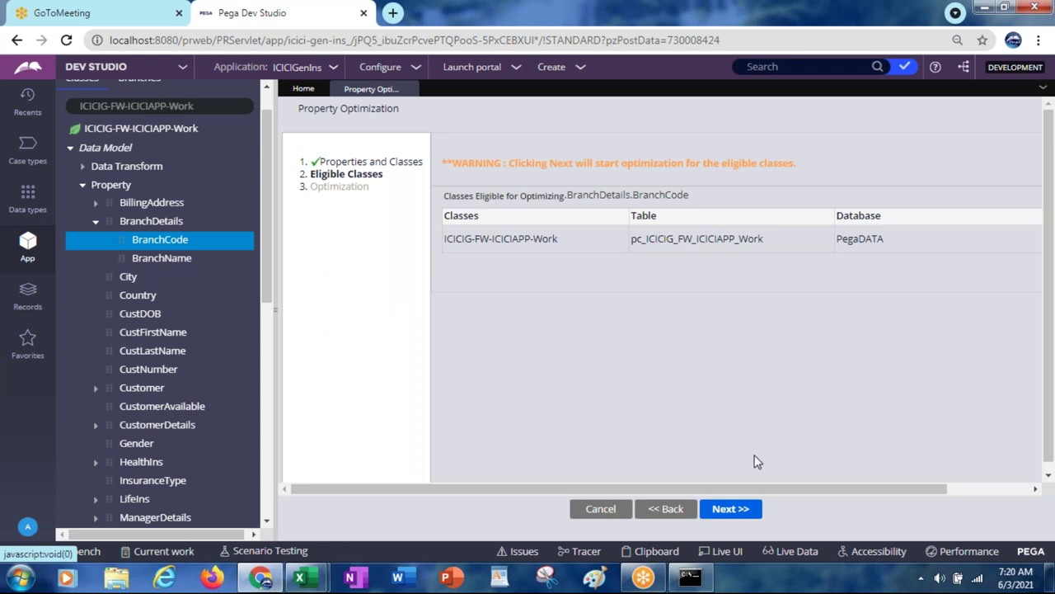
left_click(731, 509)
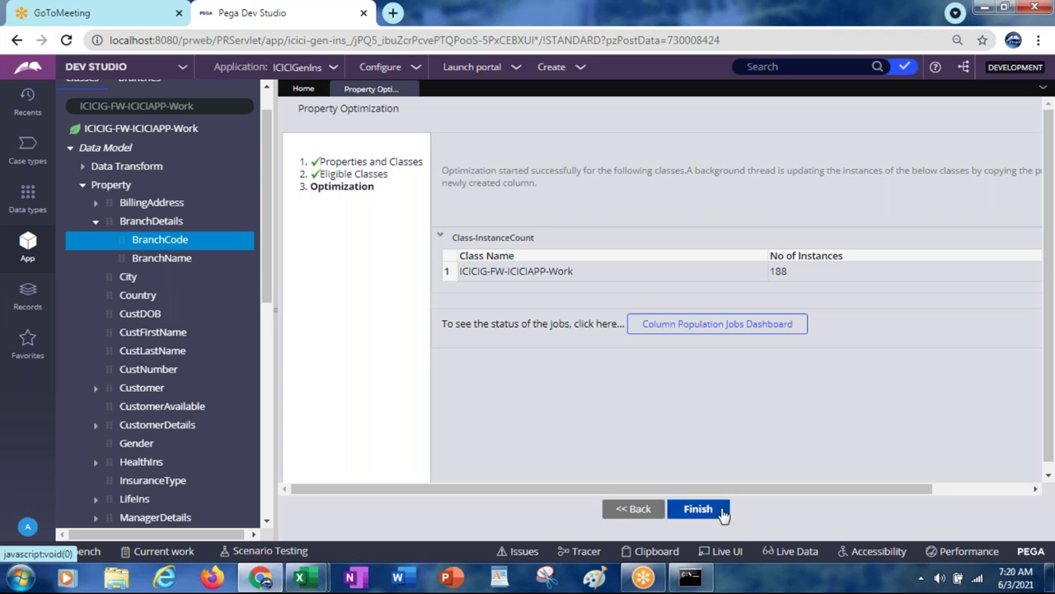
left_click(697, 510)
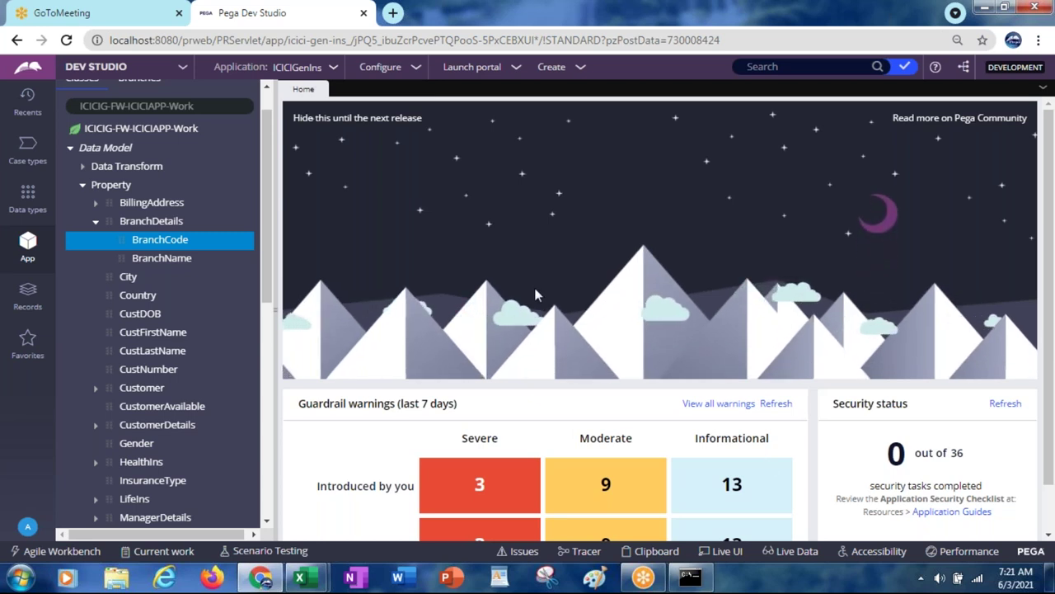
Step: Open the BranchDetails property rule and replace the explorer's class name with 'index-iciciig'
left_click(171, 225)
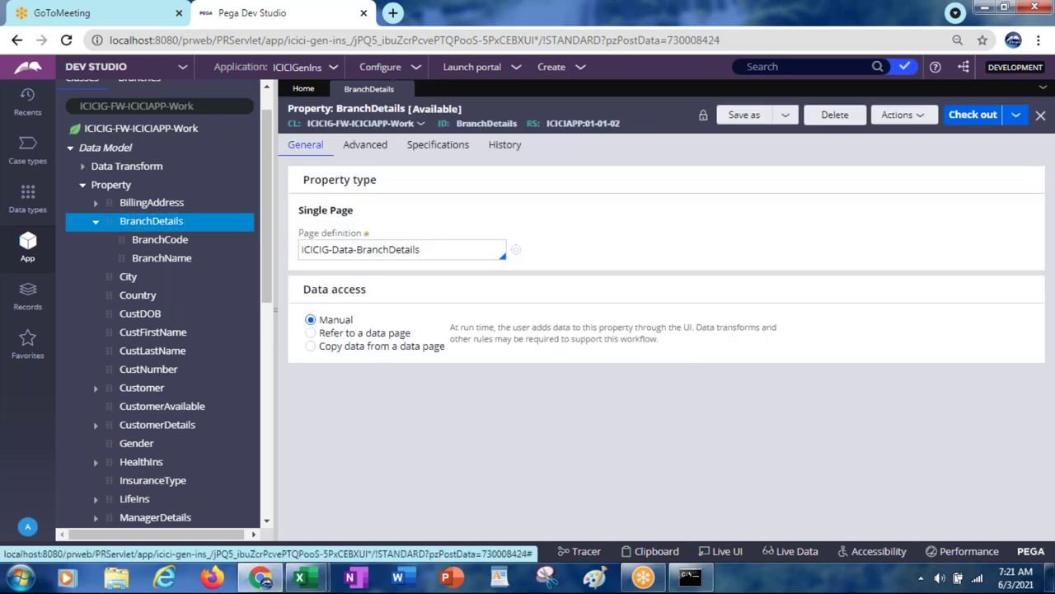
double_click(148, 106)
left_click(153, 112)
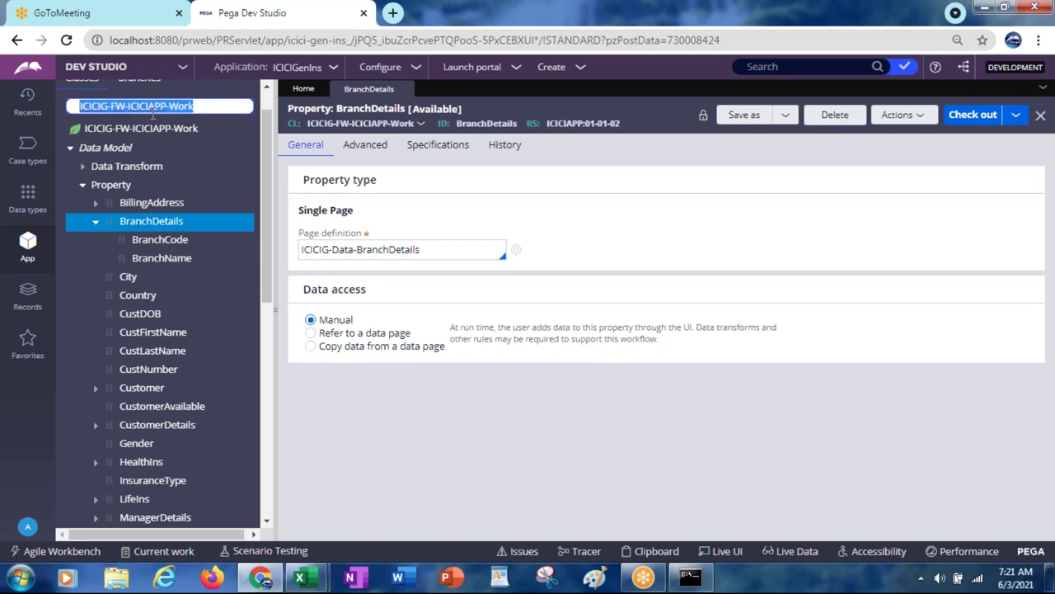
key("BackSpace")
type("index")
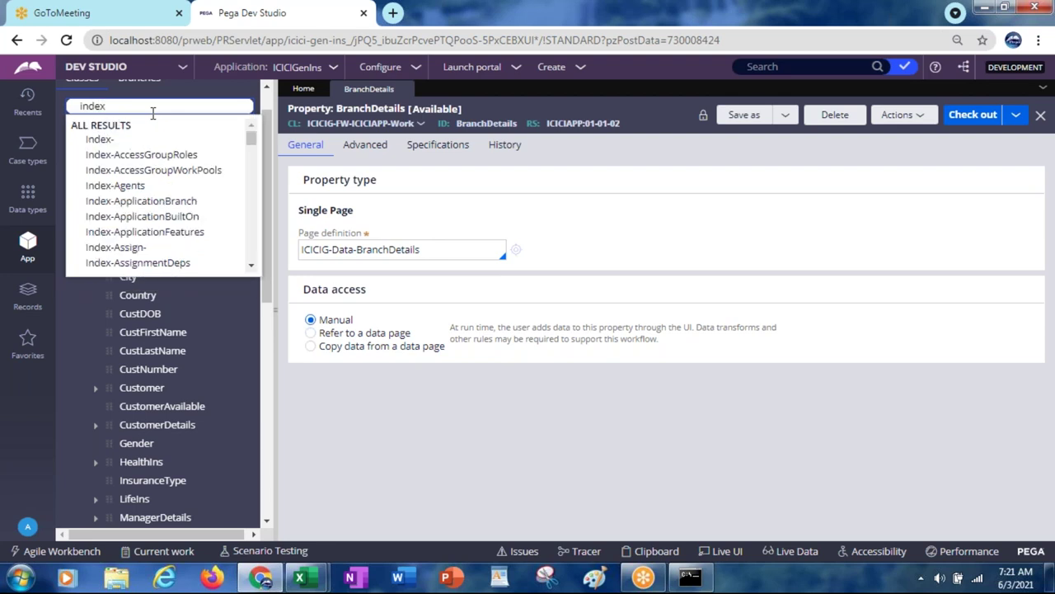
type("-icici")
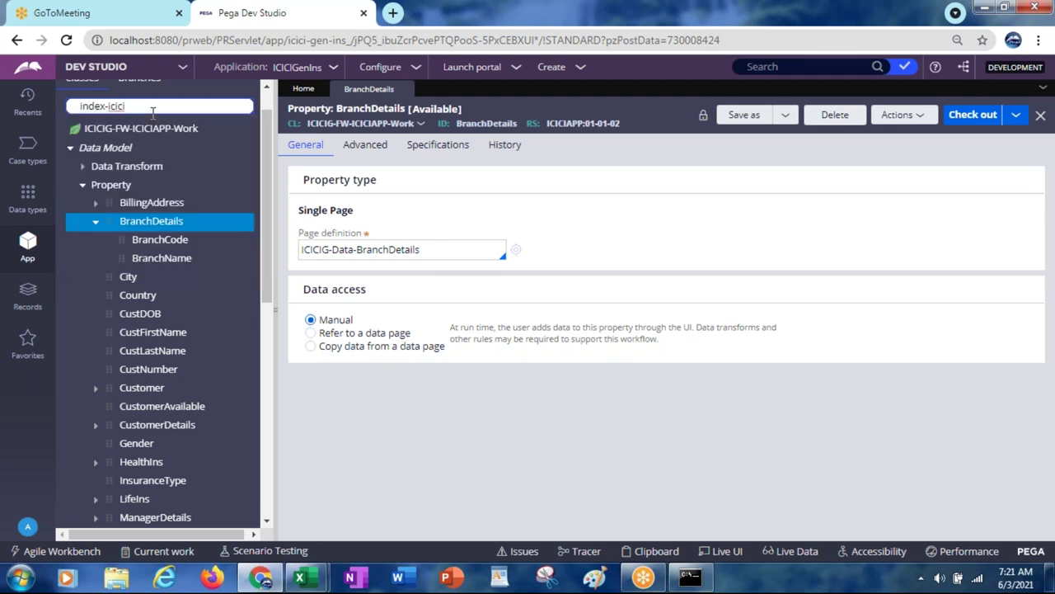
type("ig")
Step: Try loading the typed Index class, then expand the Work class and its Decision rules
left_click(270, 211)
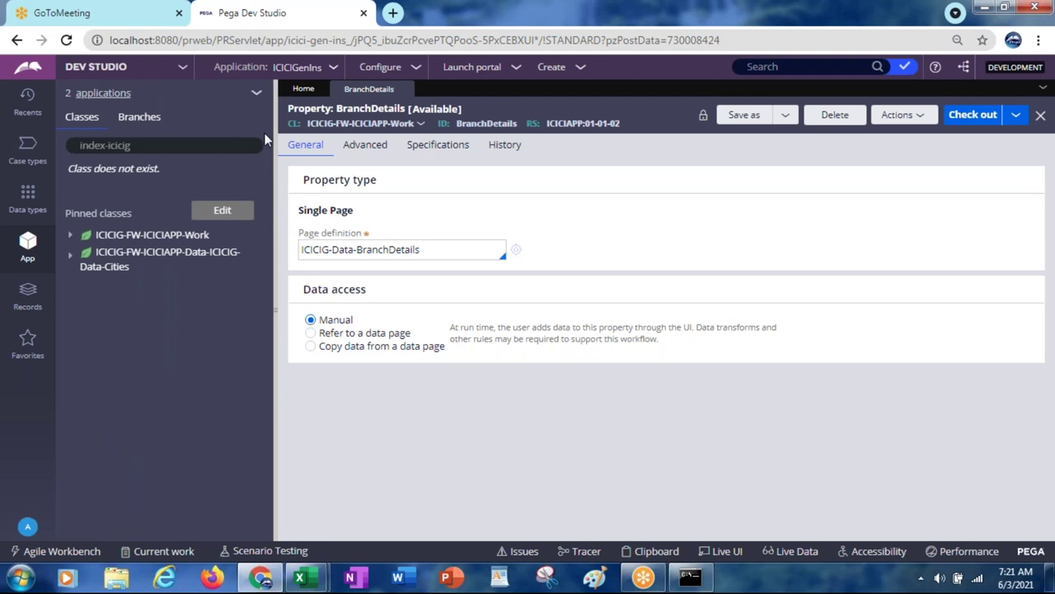
left_click(142, 144)
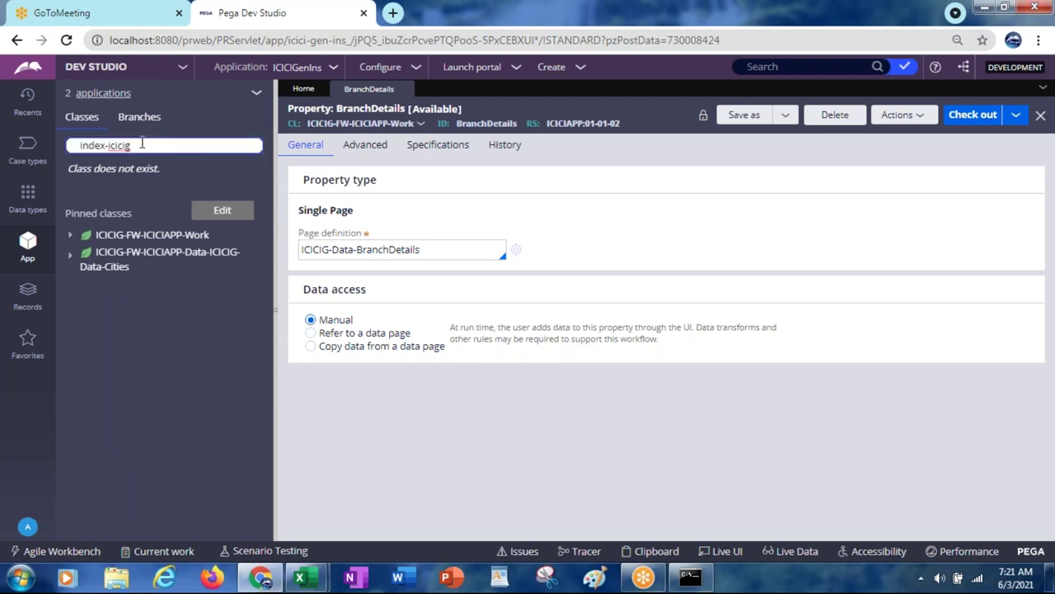
left_click(71, 238)
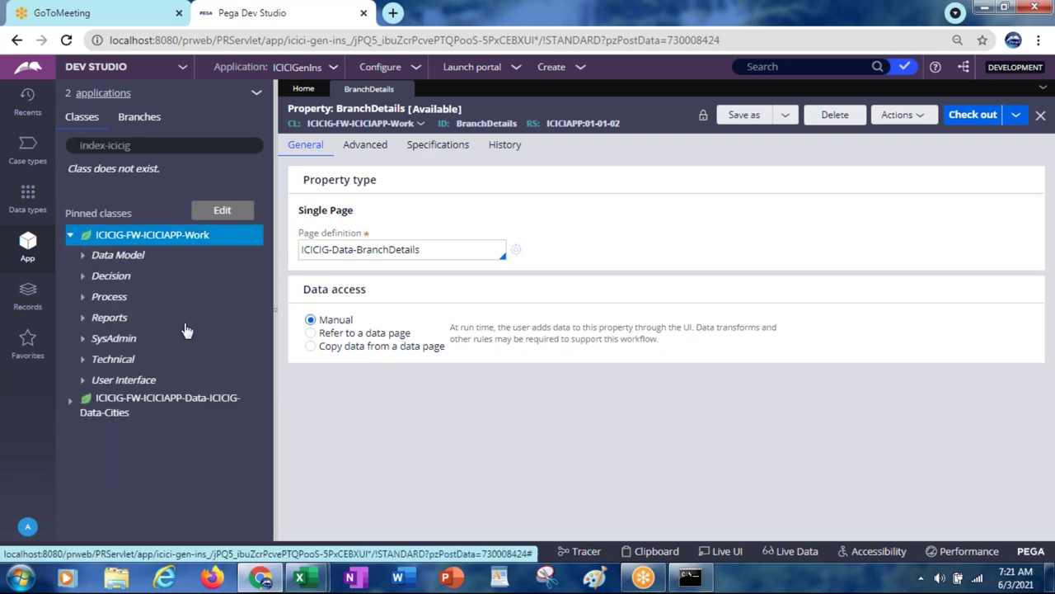
left_click(82, 277)
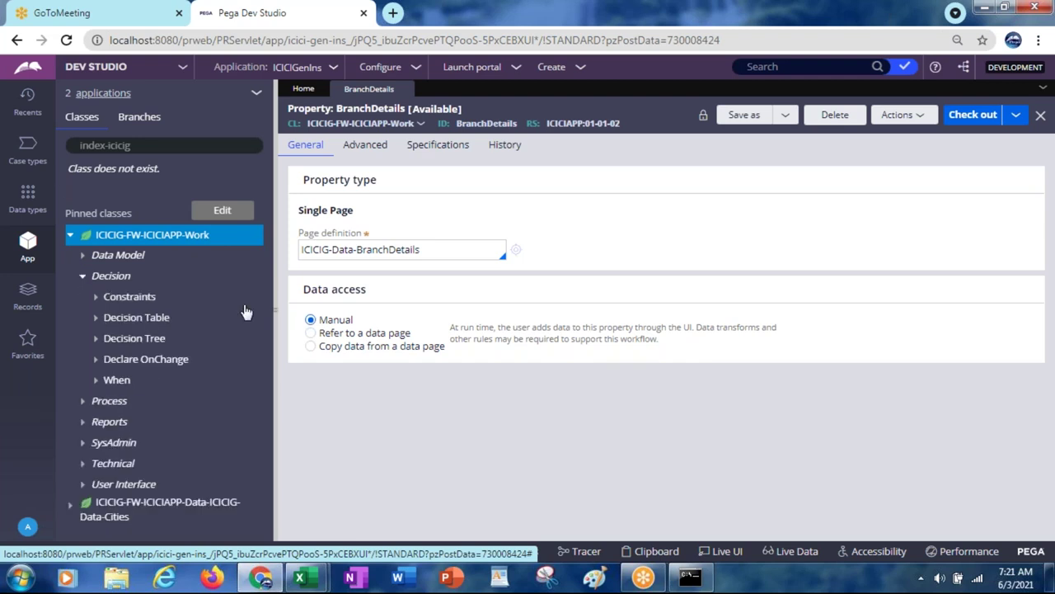
Step: Check the Decision category's actions, expand SysAdmin, and refresh App Explorer
left_click(121, 280)
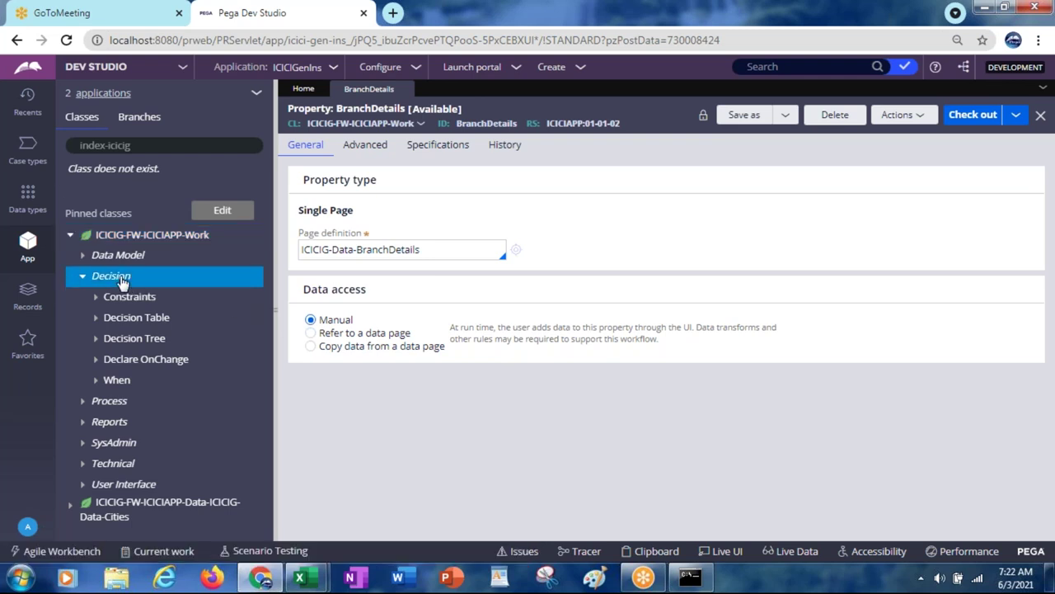
right_click(121, 281)
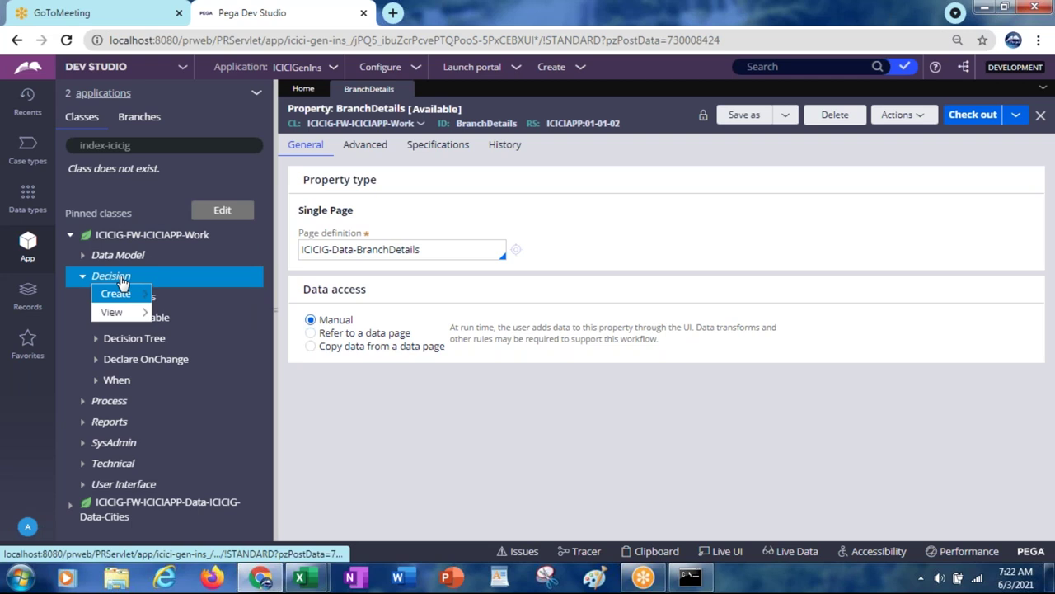
mouse_move(118, 315)
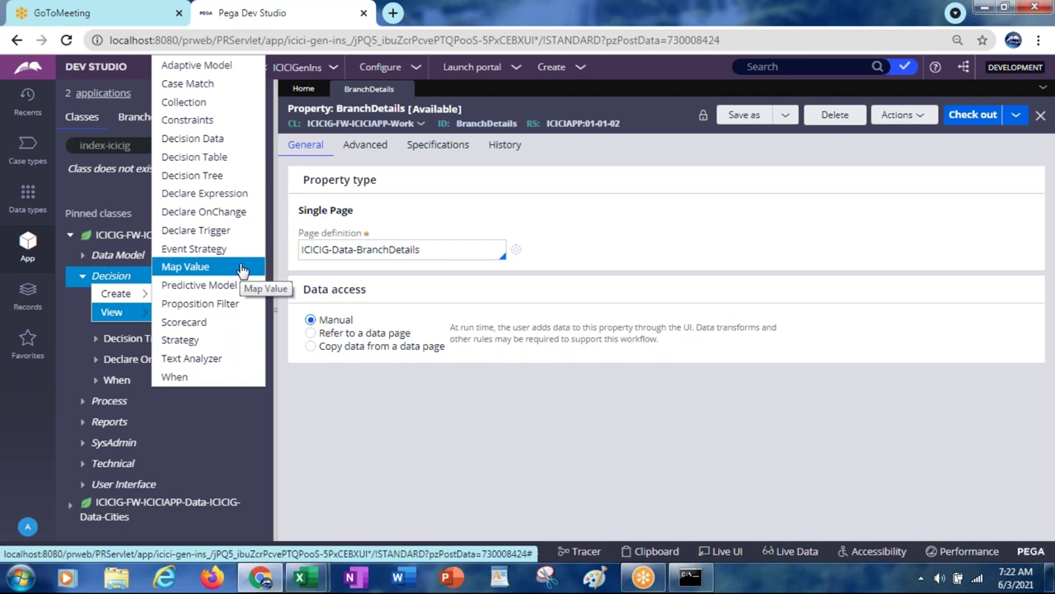
left_click(226, 441)
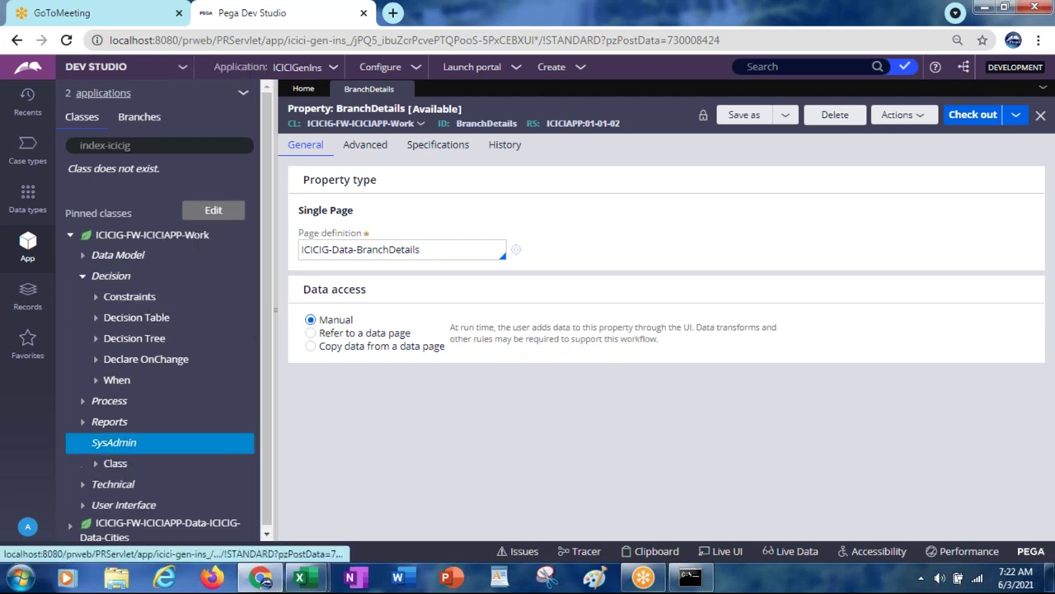
left_click(244, 96)
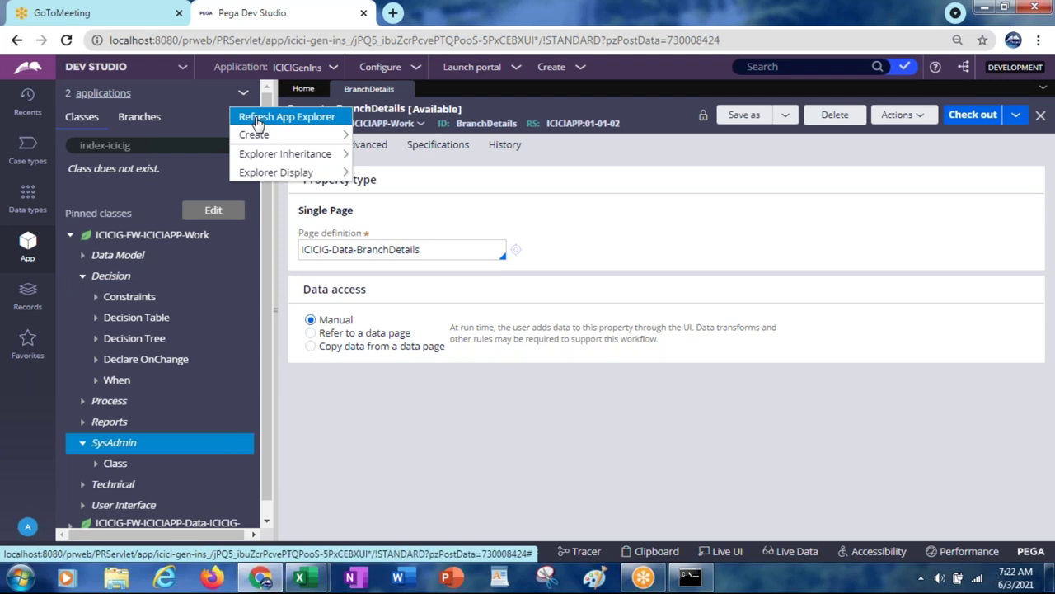
left_click(257, 118)
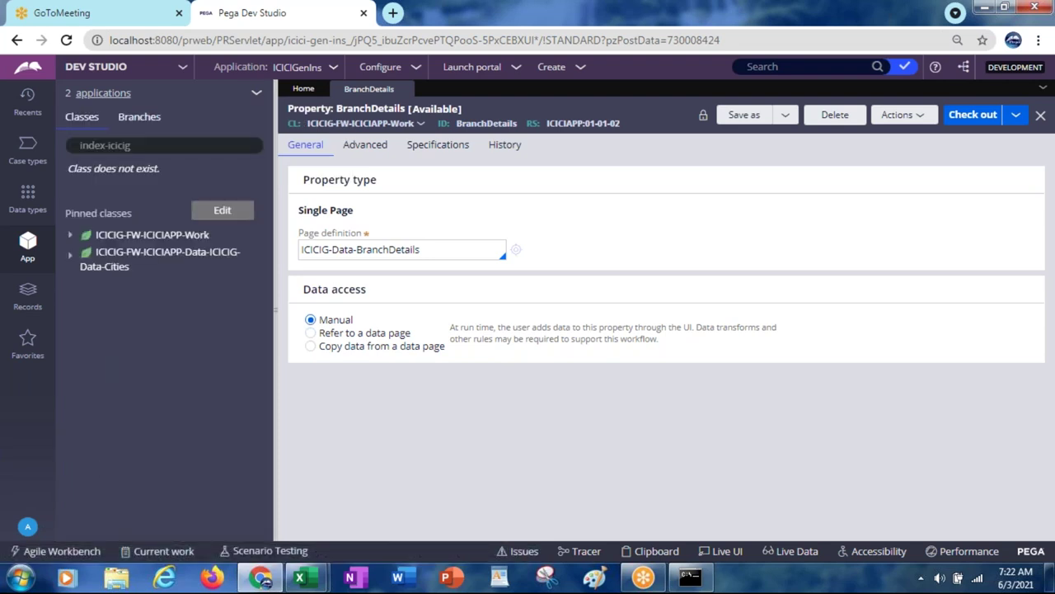
Step: Expand the Work class and review the create options for Decision and Data Model
left_click(70, 236)
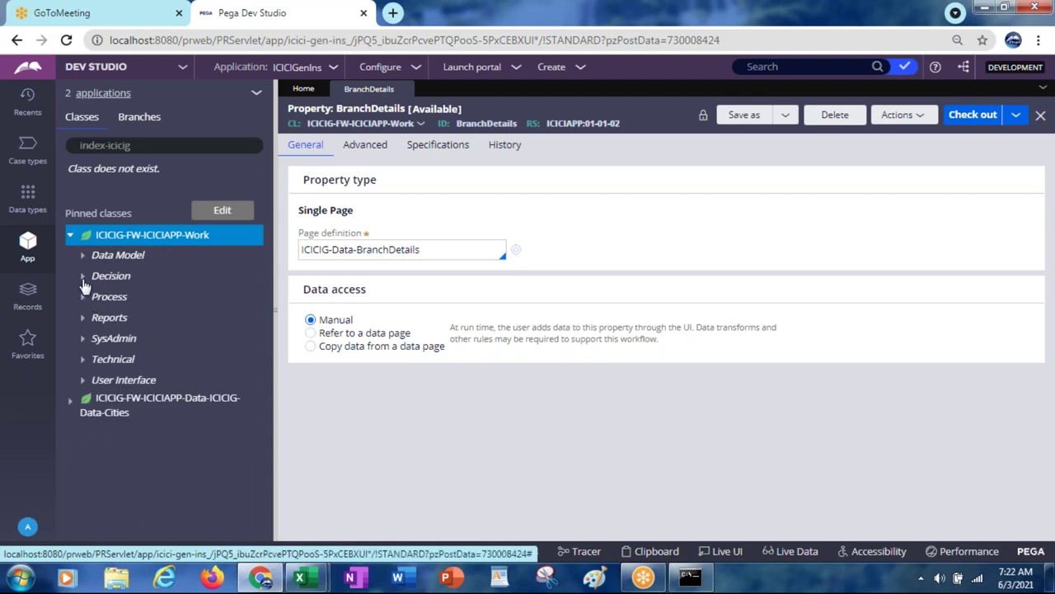
left_click(83, 277)
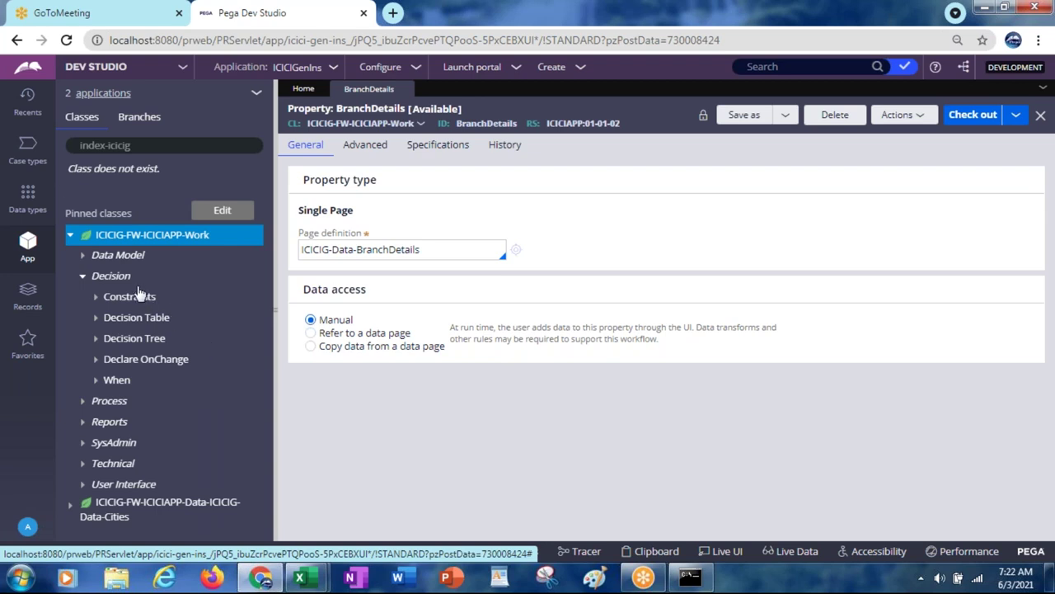
left_click(115, 276)
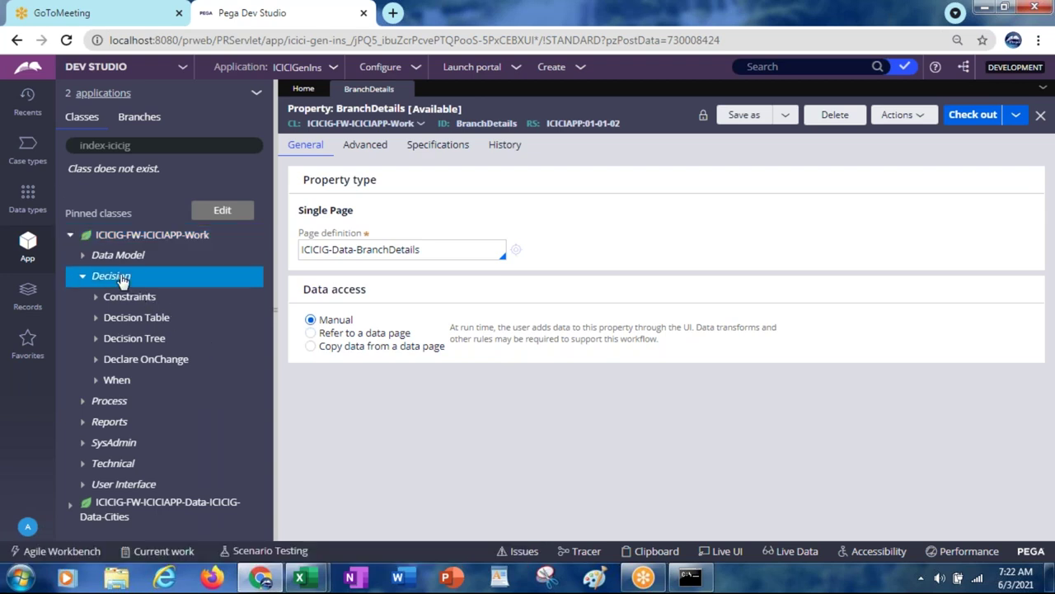
right_click(122, 281)
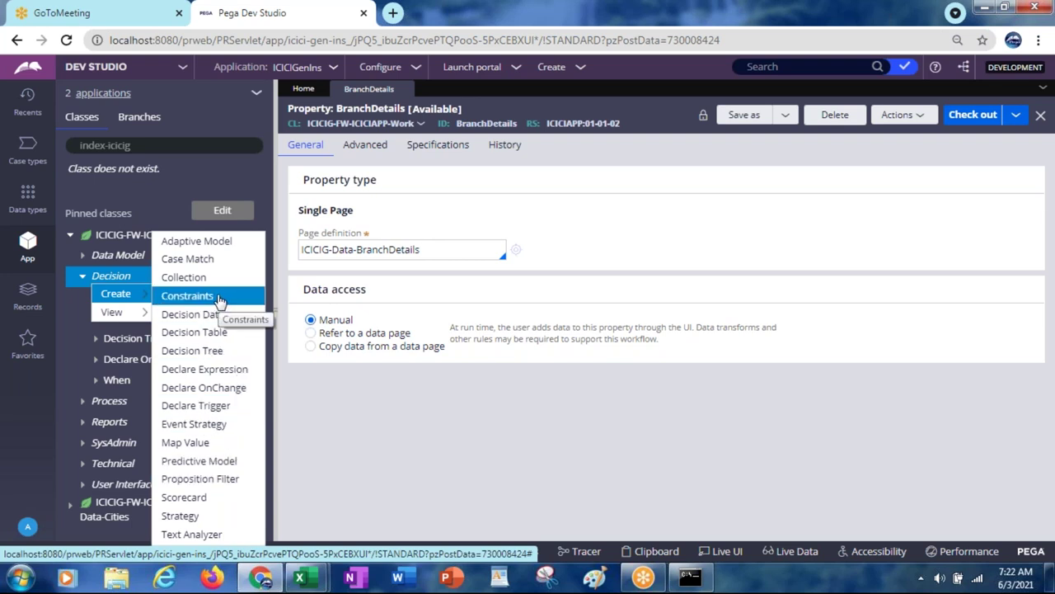
left_click(128, 261)
right_click(128, 261)
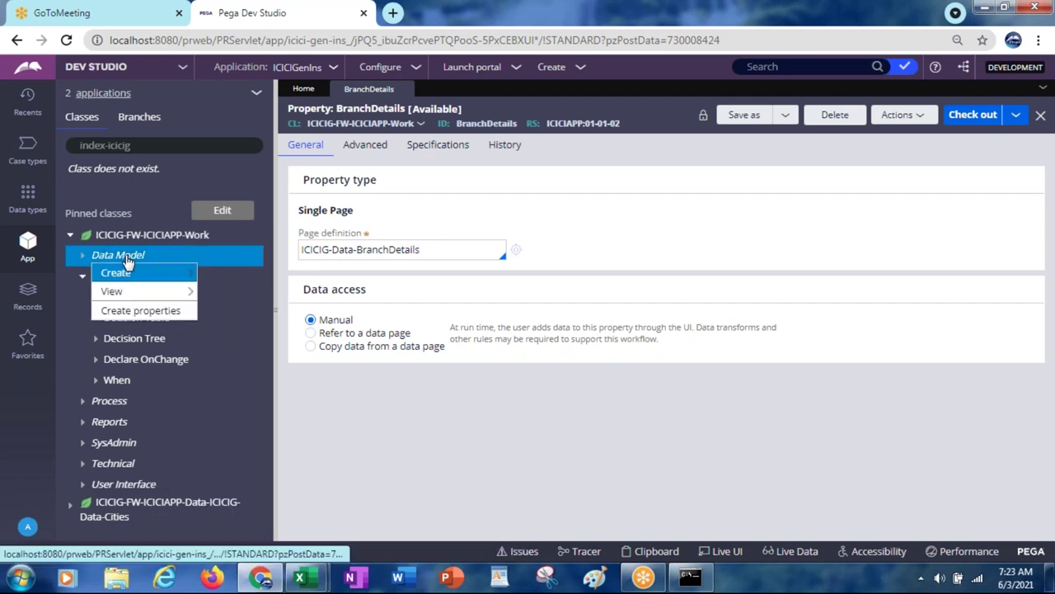
mouse_move(129, 277)
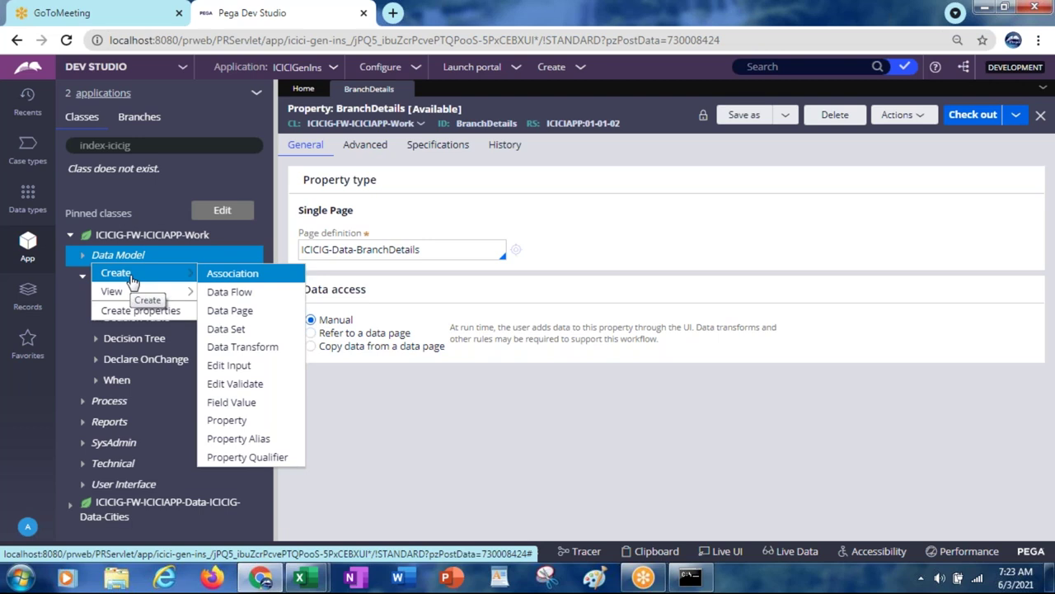
Step: Expand Process, recheck the Decision actions, and switch the left panel to the Records explorer
left_click(183, 408)
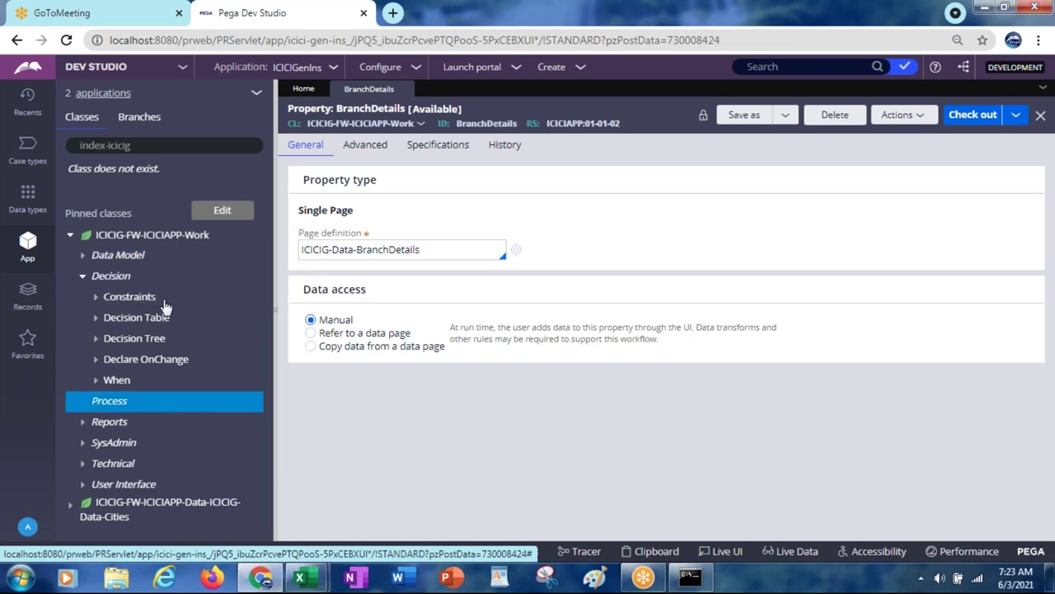
left_click(109, 280)
right_click(110, 283)
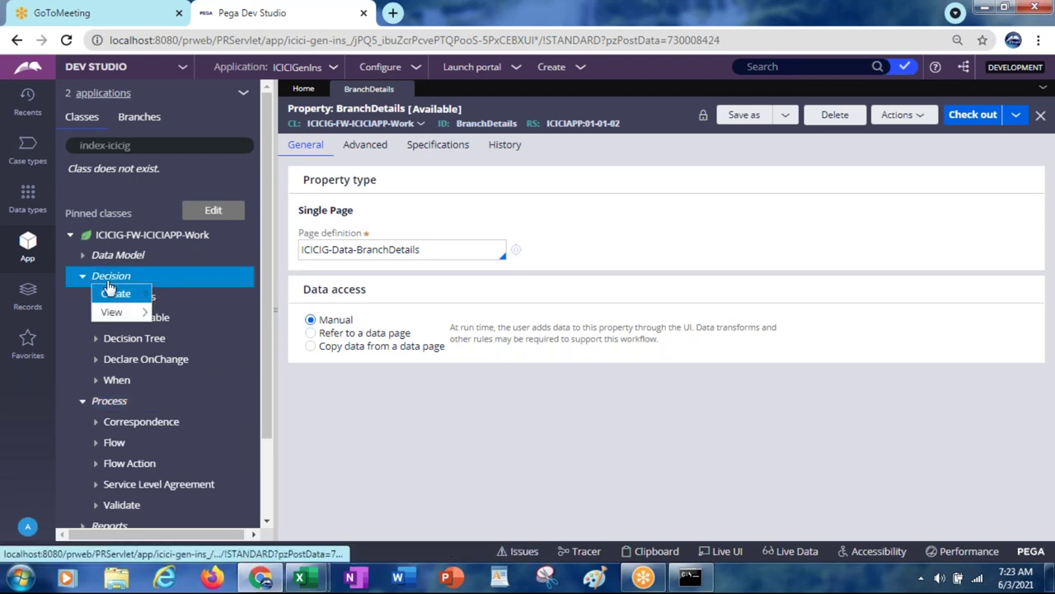
mouse_move(112, 311)
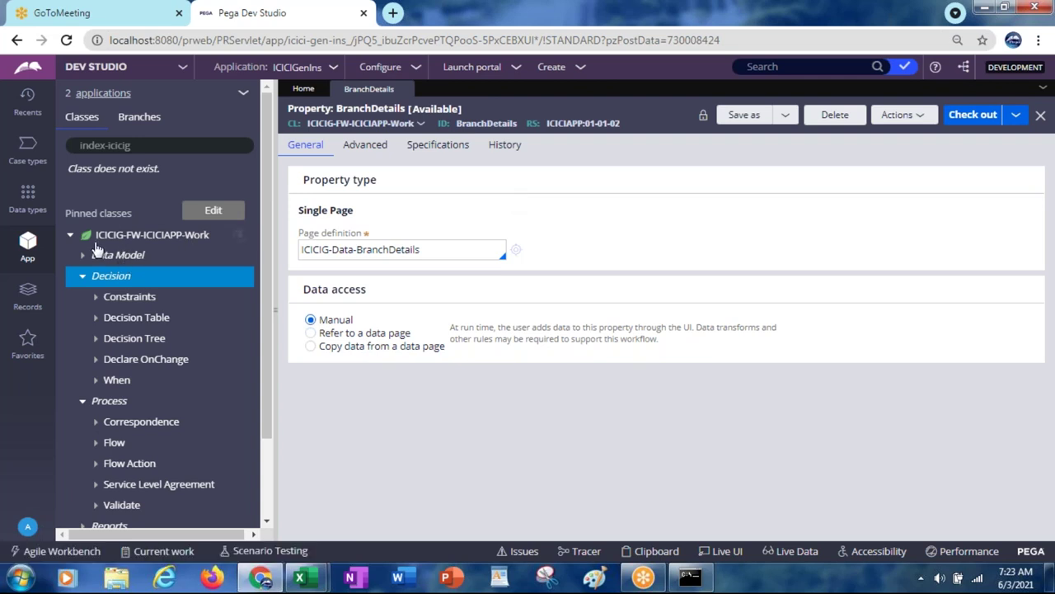
left_click(23, 300)
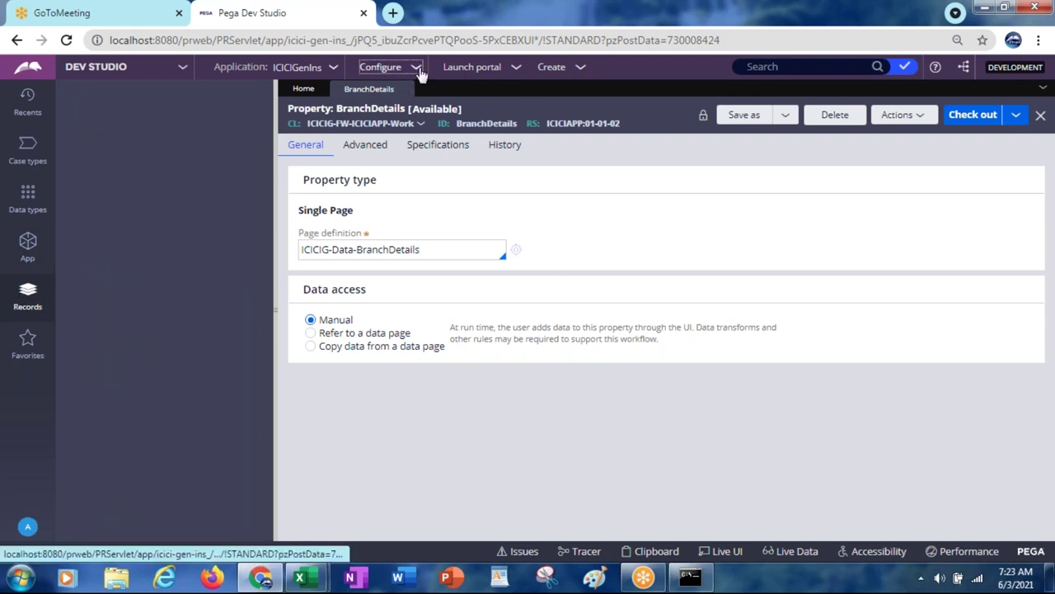
left_click(419, 71)
mouse_move(404, 108)
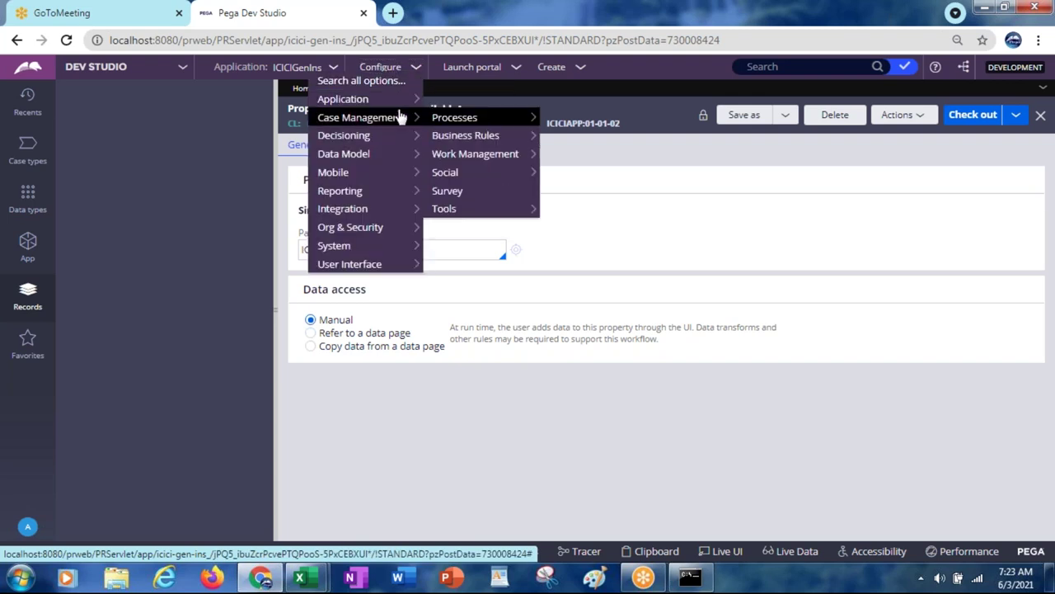
mouse_move(369, 147)
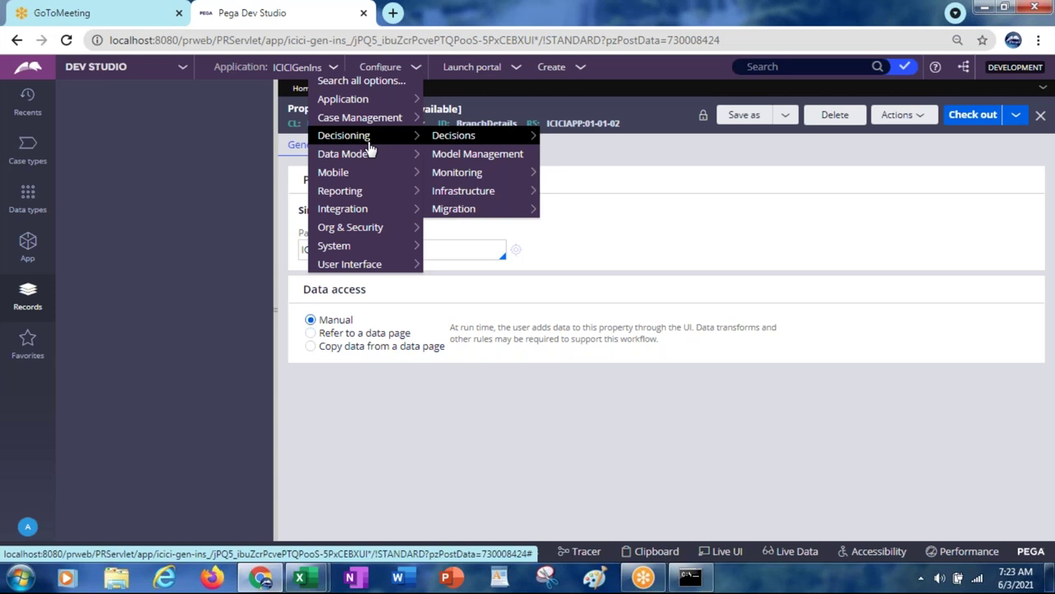
mouse_move(501, 140)
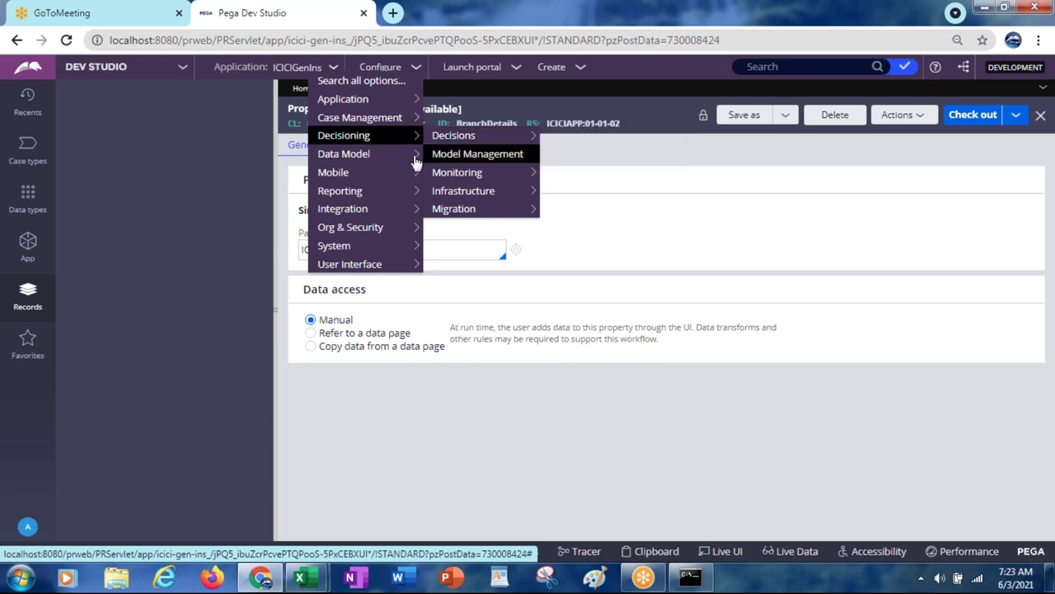
mouse_move(387, 170)
mouse_move(367, 192)
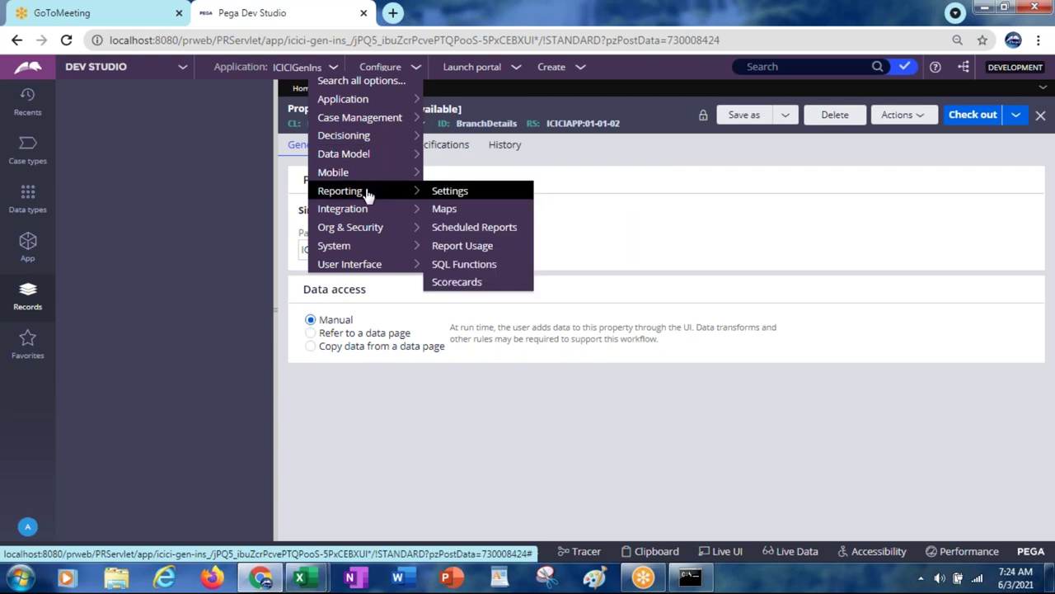
mouse_move(366, 212)
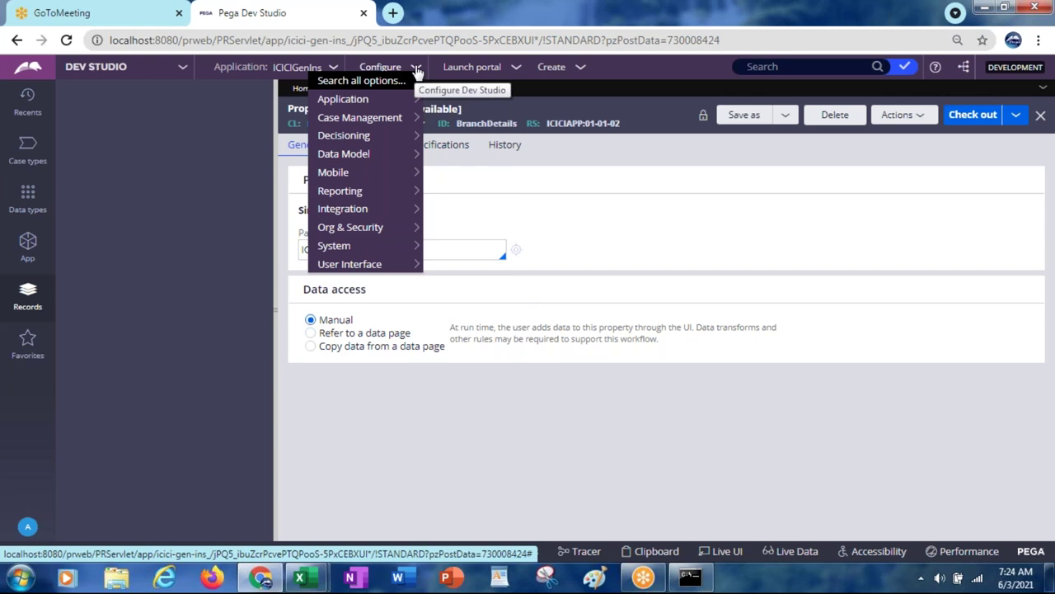
mouse_move(375, 139)
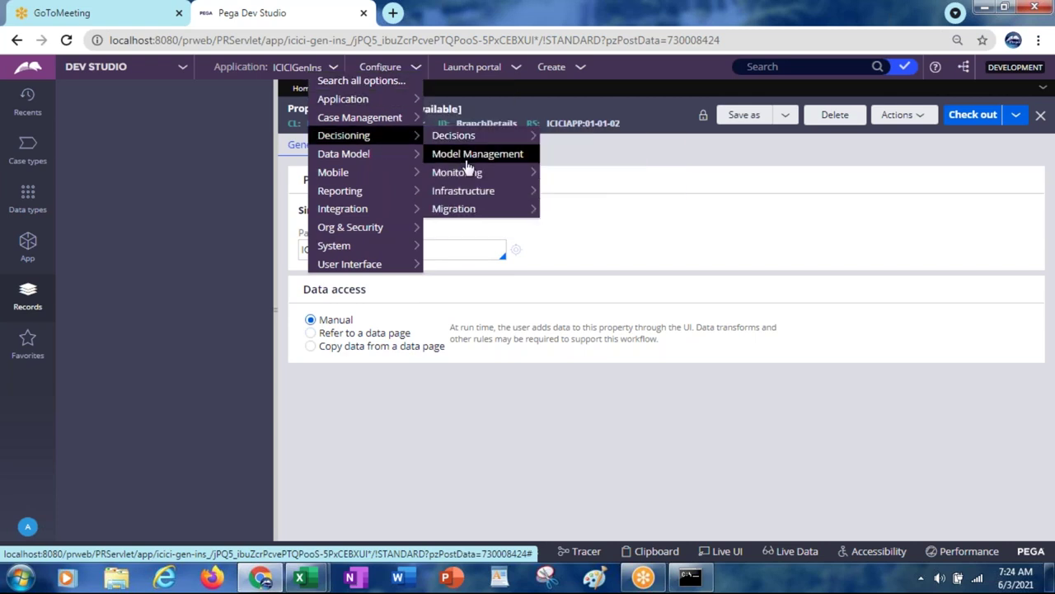
mouse_move(469, 177)
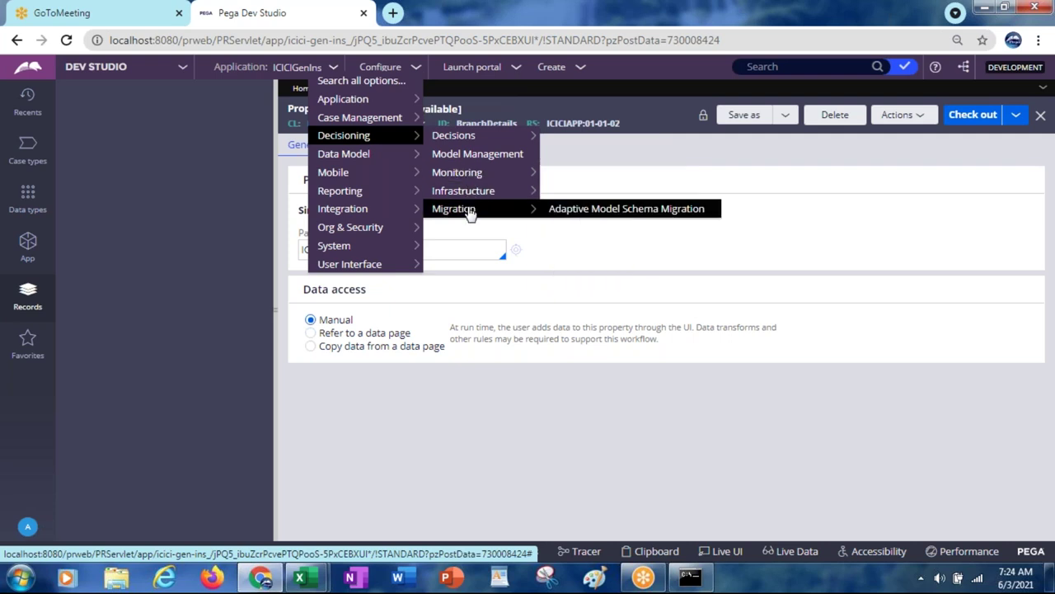
mouse_move(451, 135)
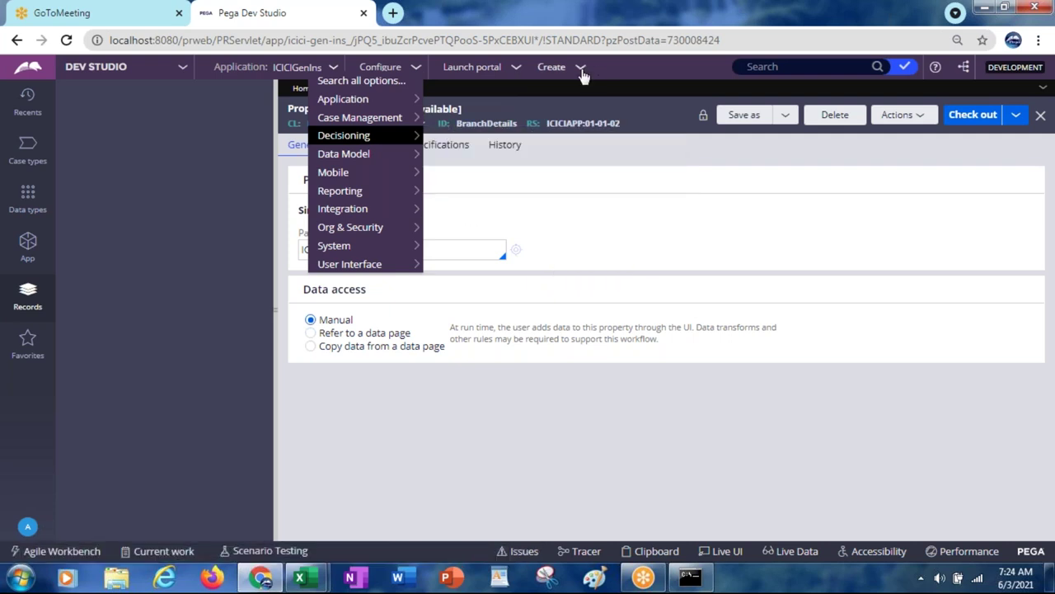
left_click(581, 73)
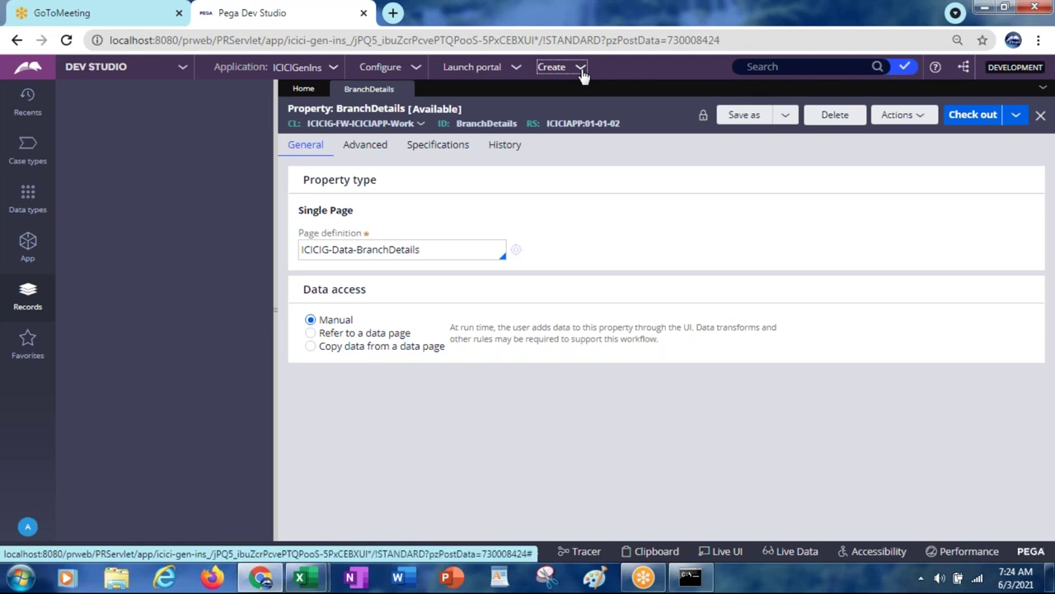
Step: Start a new Declare Index record from the Create > SysAdmin menu
mouse_move(606, 140)
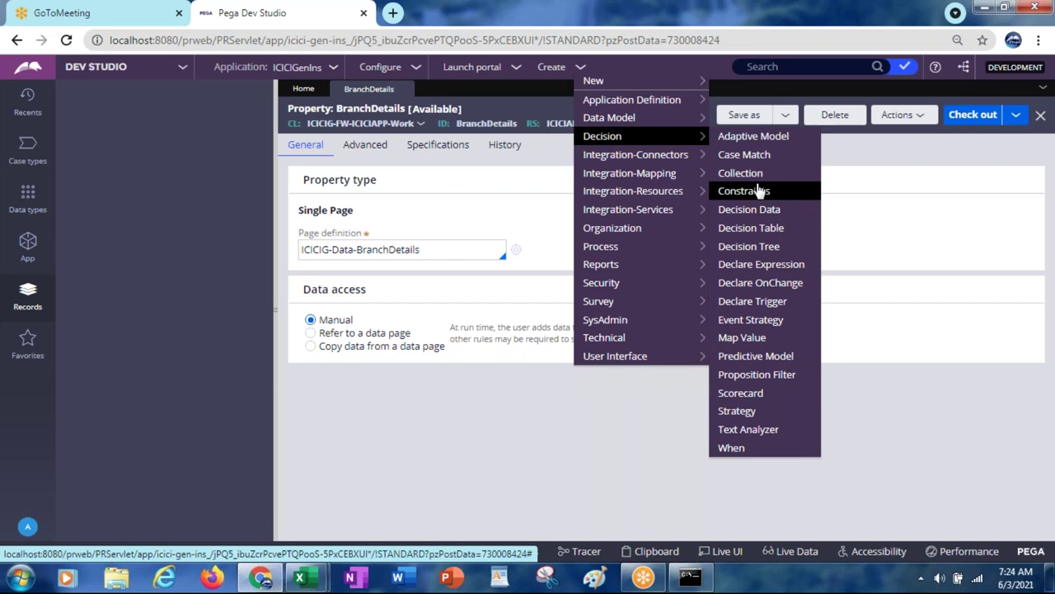
mouse_move(601, 326)
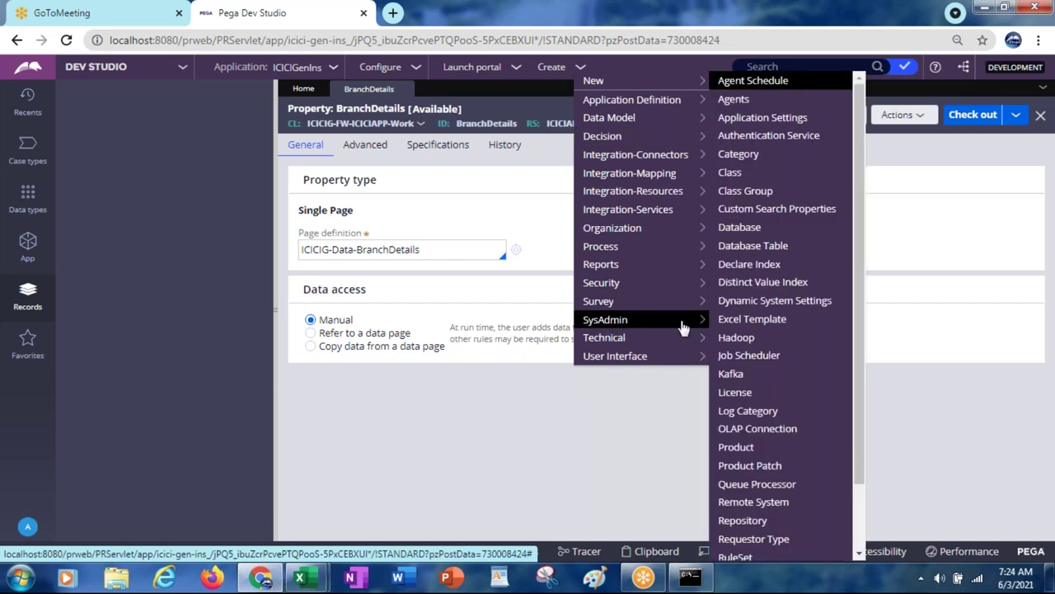
left_click(747, 264)
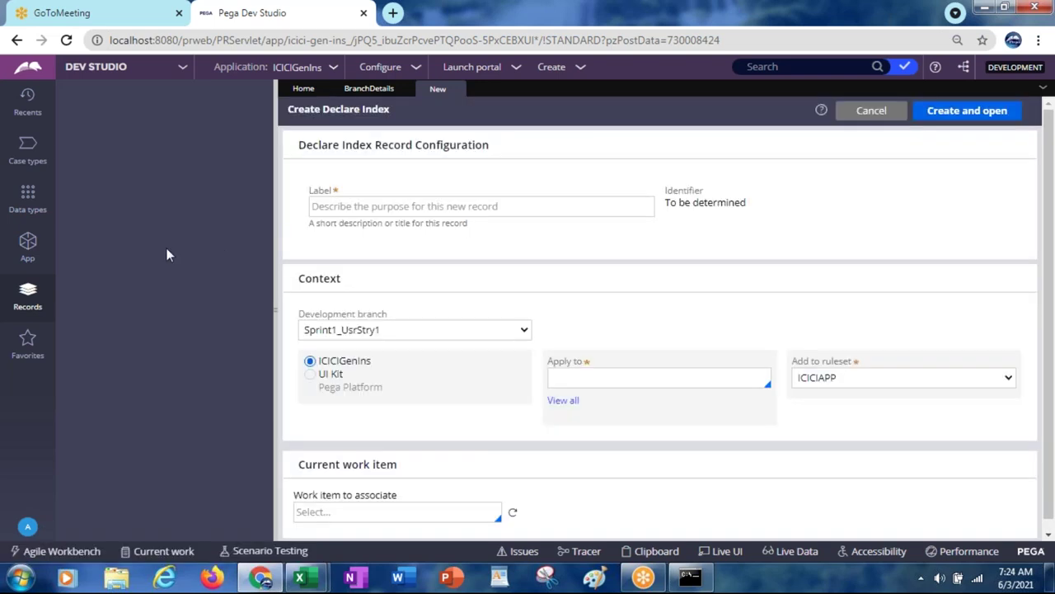
Step: Return to the App Explorer class tree and collapse the Decision and Process categories
left_click(27, 240)
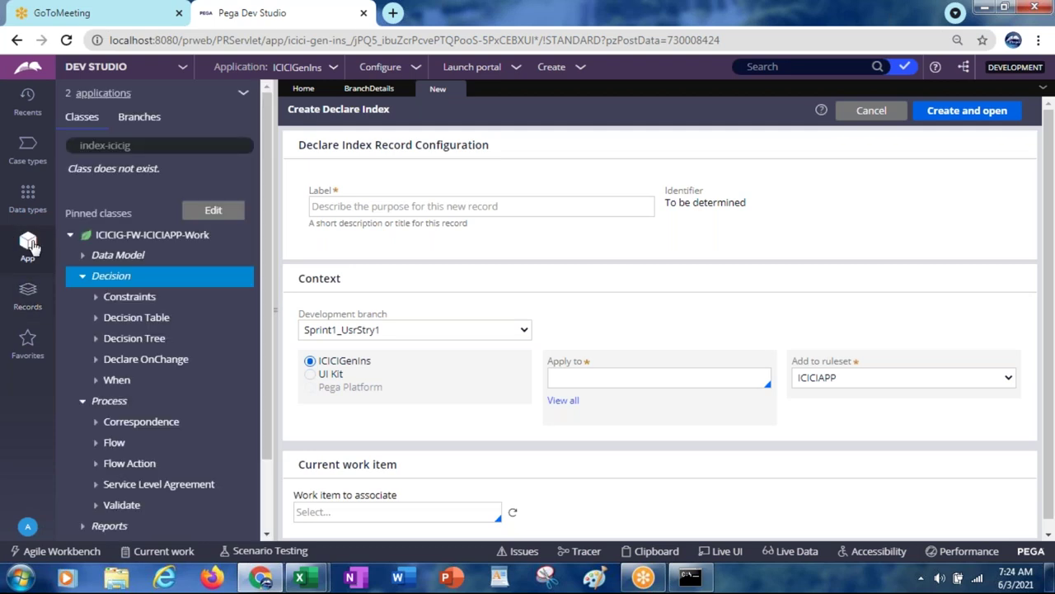
left_click(82, 278)
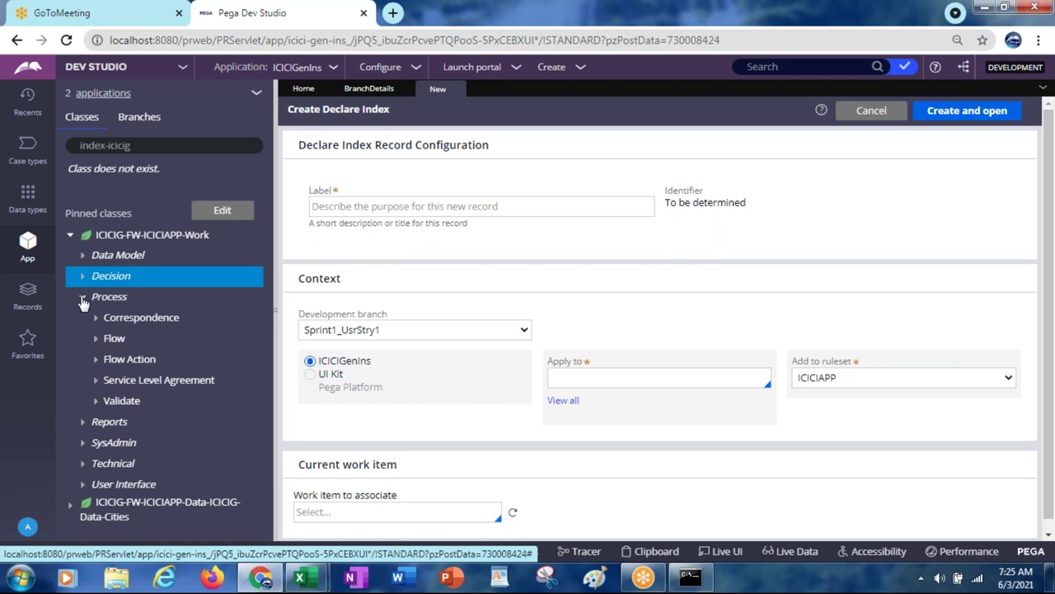
left_click(83, 298)
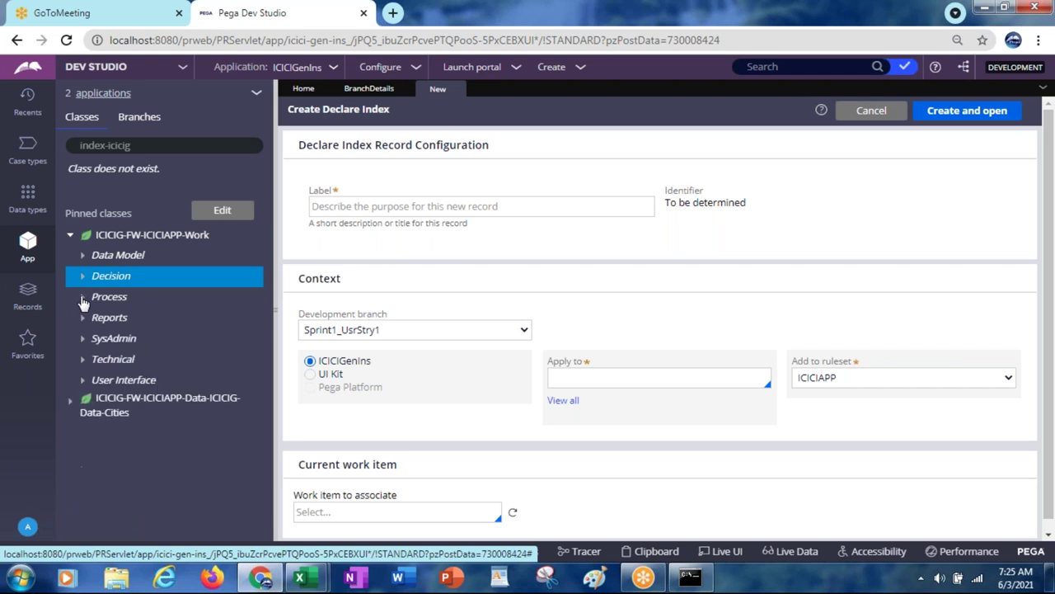
Step: List SysAdmin Declare Index records including inherited ones and open pxTrackStatus
left_click(131, 338)
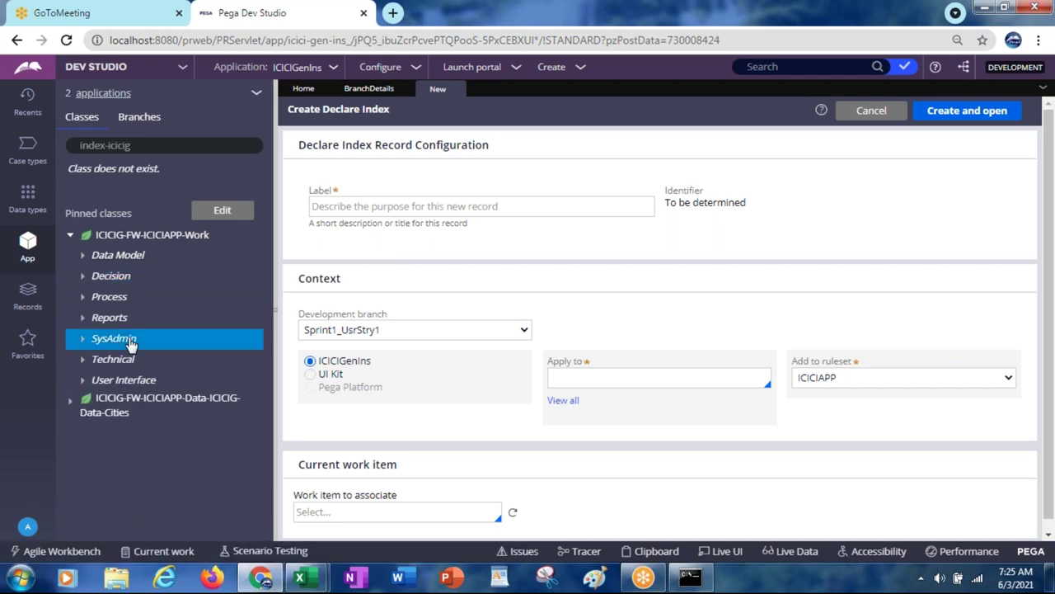
right_click(130, 339)
mouse_move(131, 375)
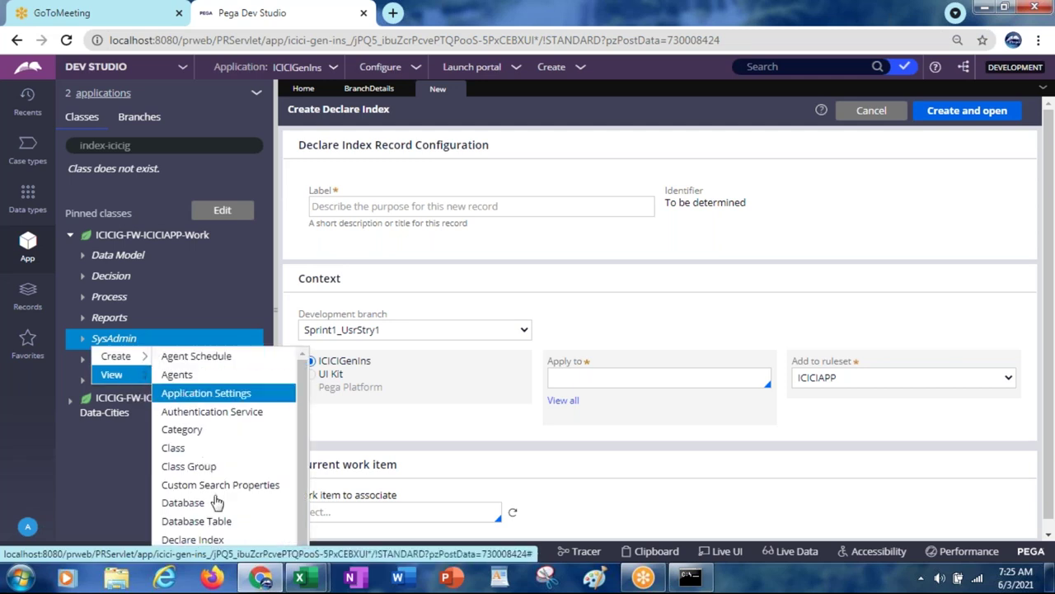
left_click(202, 538)
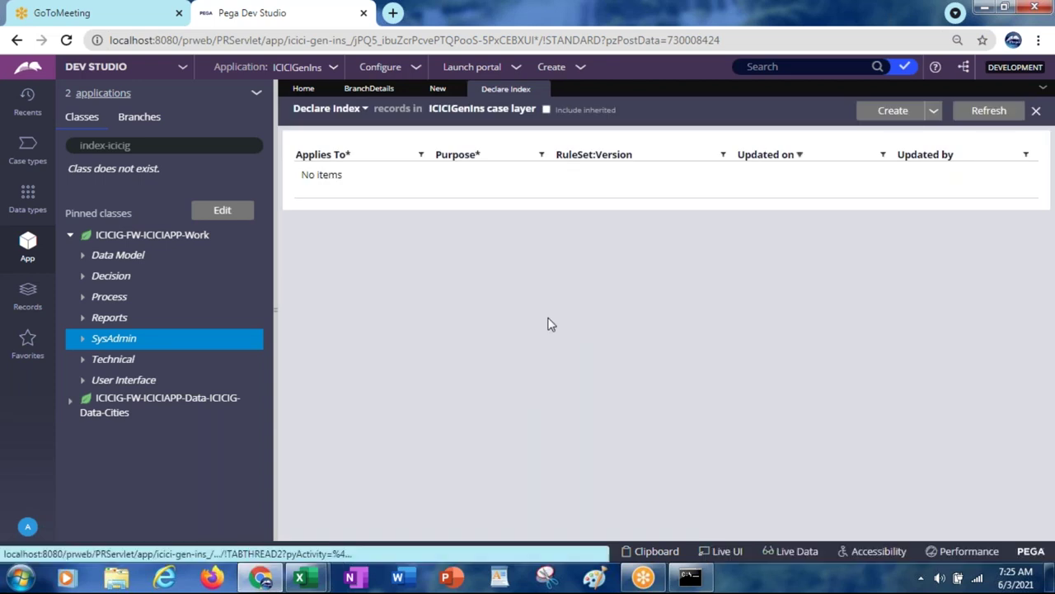
left_click(545, 110)
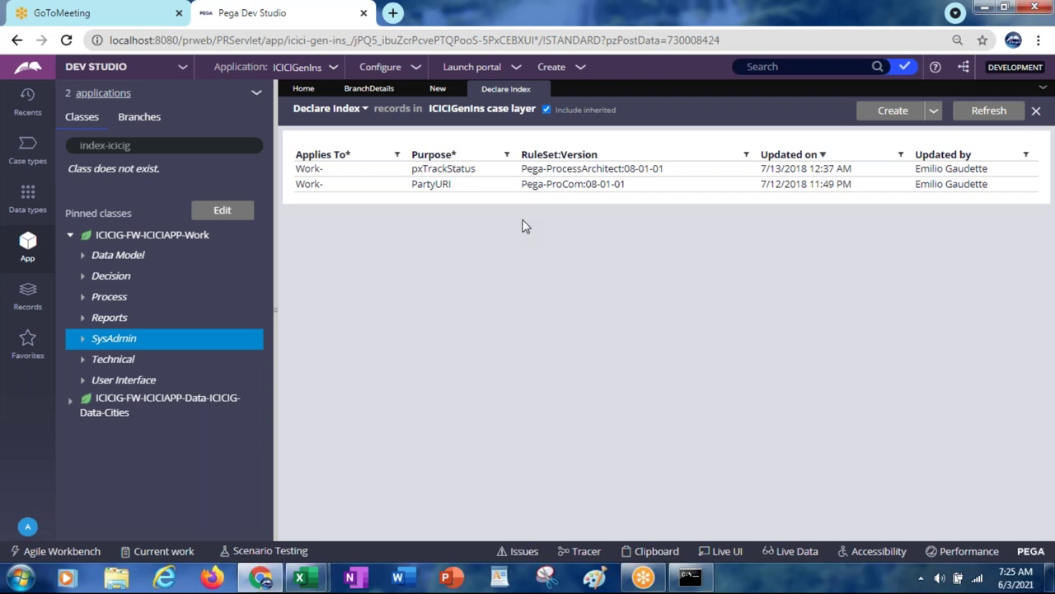
left_click(444, 169)
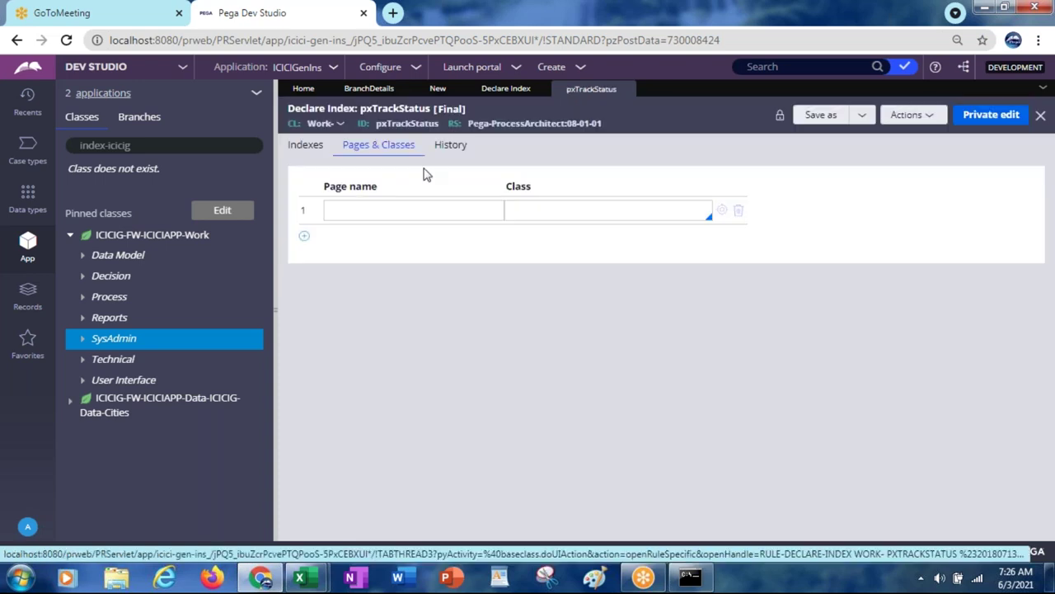
Step: Review pxTrackStatus's Indexes tab: source page .pxStatusList and index class Index-TrackStatus
left_click(305, 147)
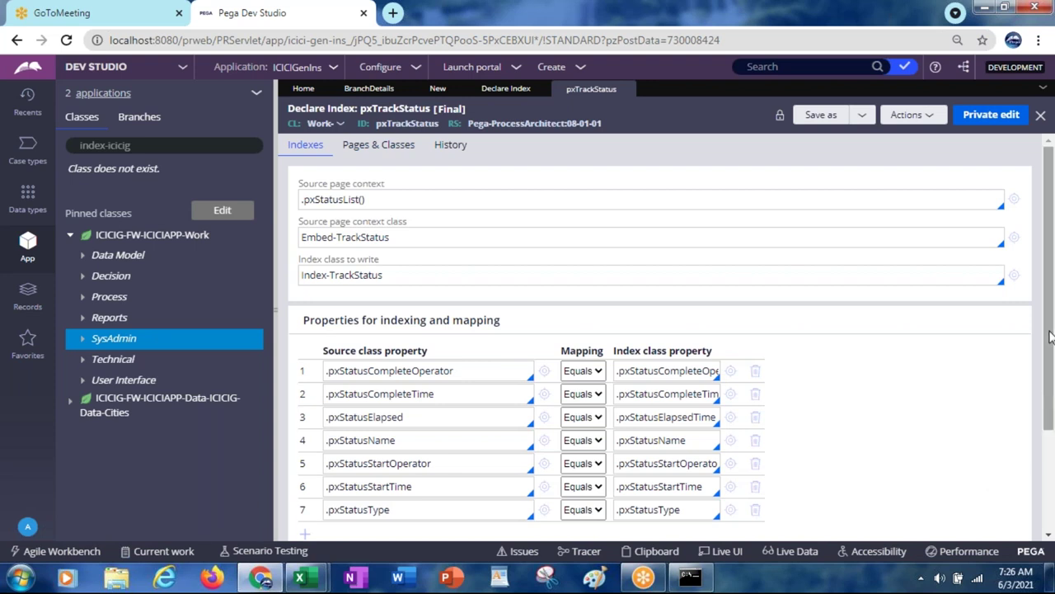
left_click_drag(1049, 336, 1041, 307)
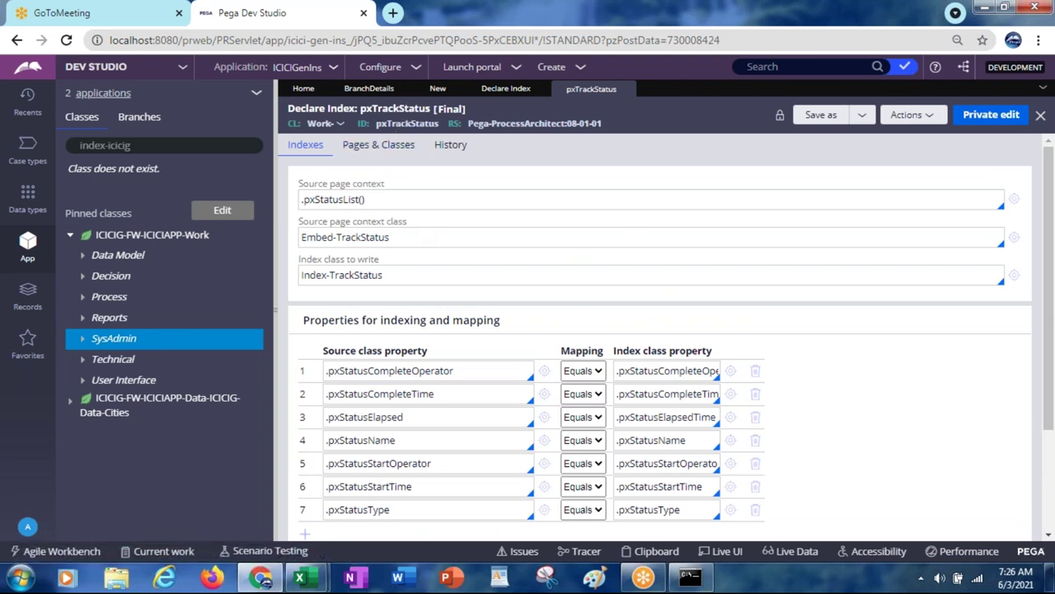
double_click(396, 122)
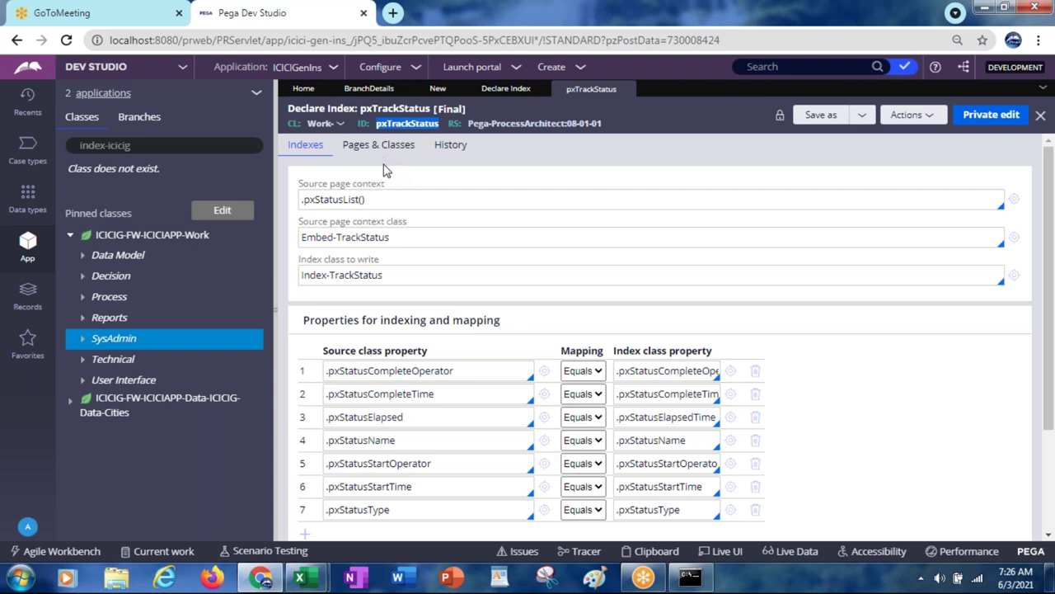
double_click(350, 277)
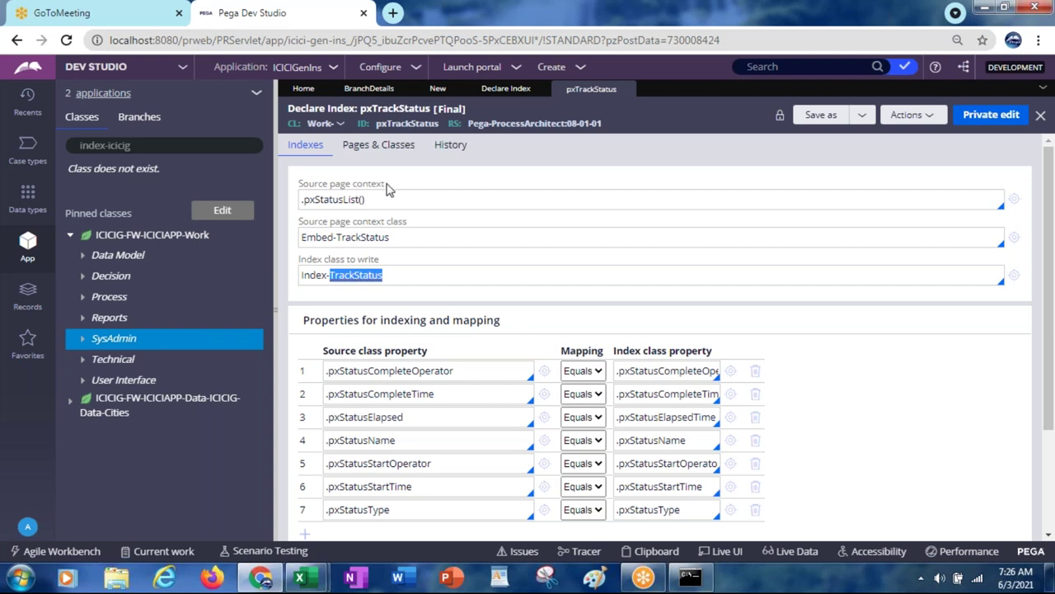
double_click(337, 201)
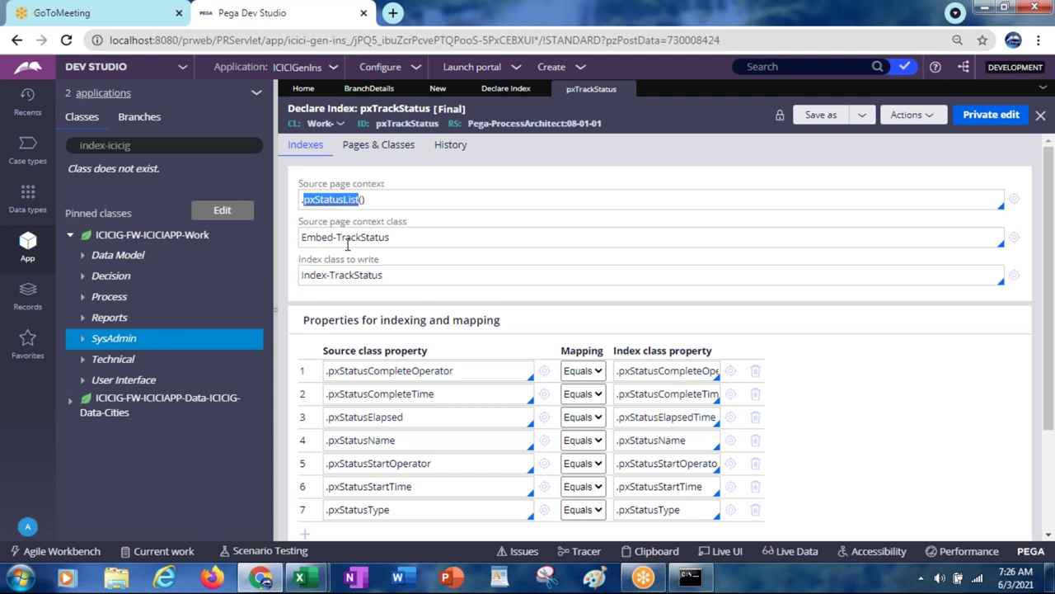
Step: Open the Index-TrackStatus class definition from the Index class to write field
left_click(328, 276)
double_click(328, 276)
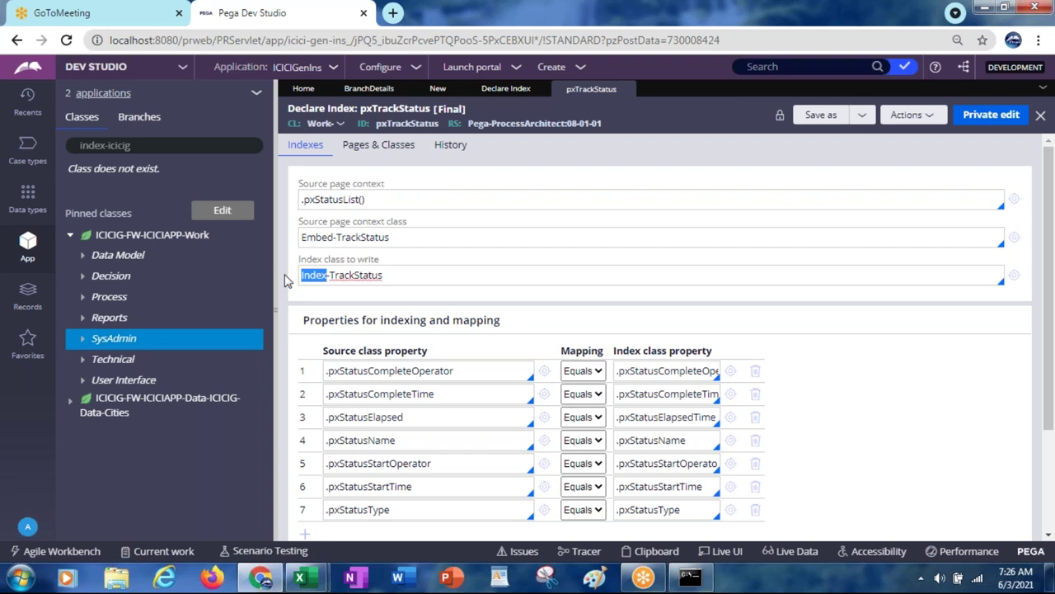
left_click(1014, 275)
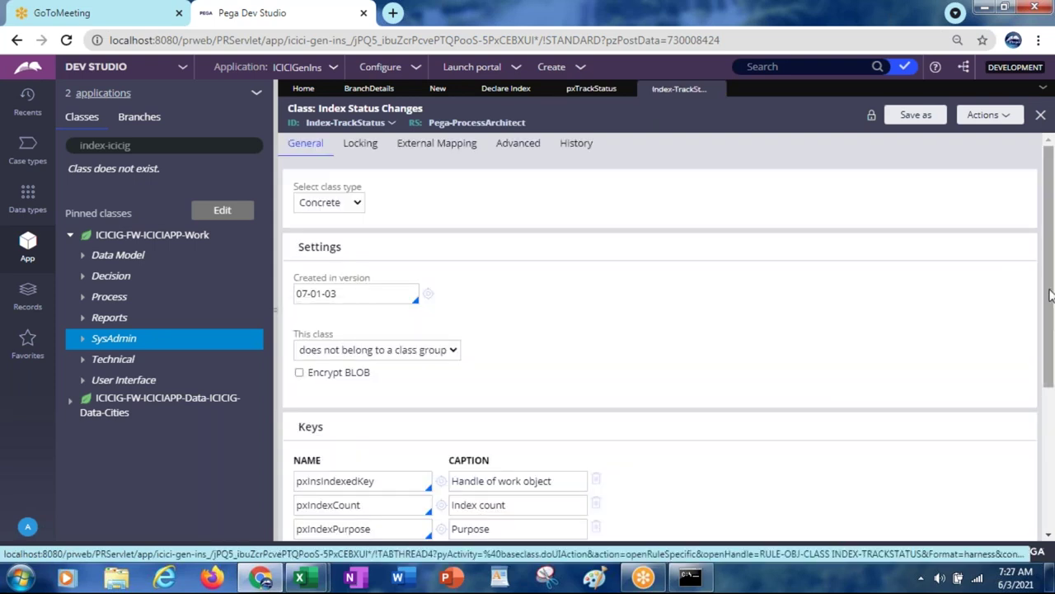
Step: Test the Index-TrackStatus database table connection and dismiss the results window
left_click_drag(1052, 295, 1051, 482)
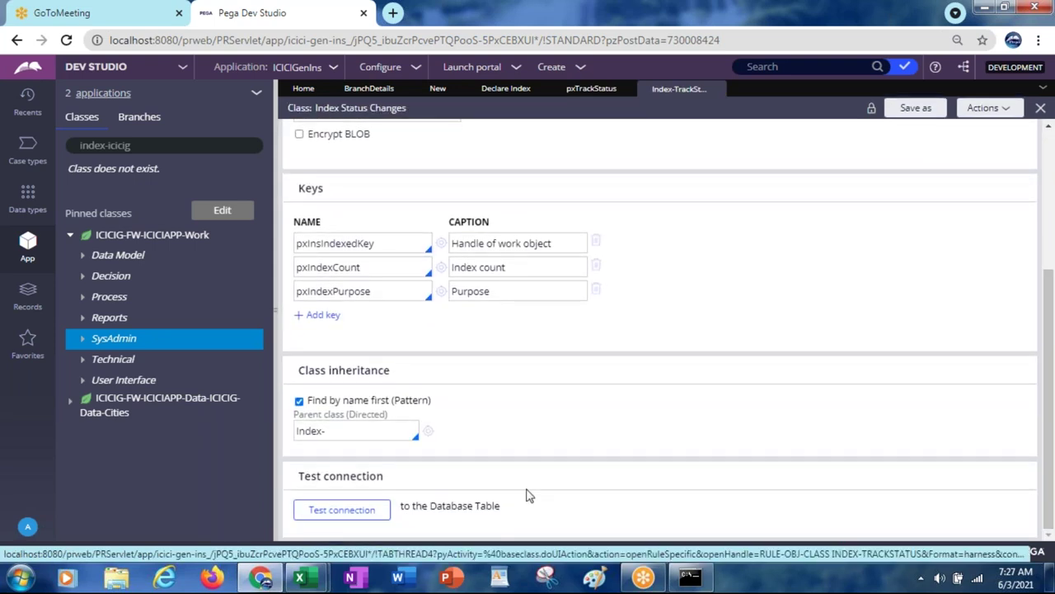
left_click(344, 511)
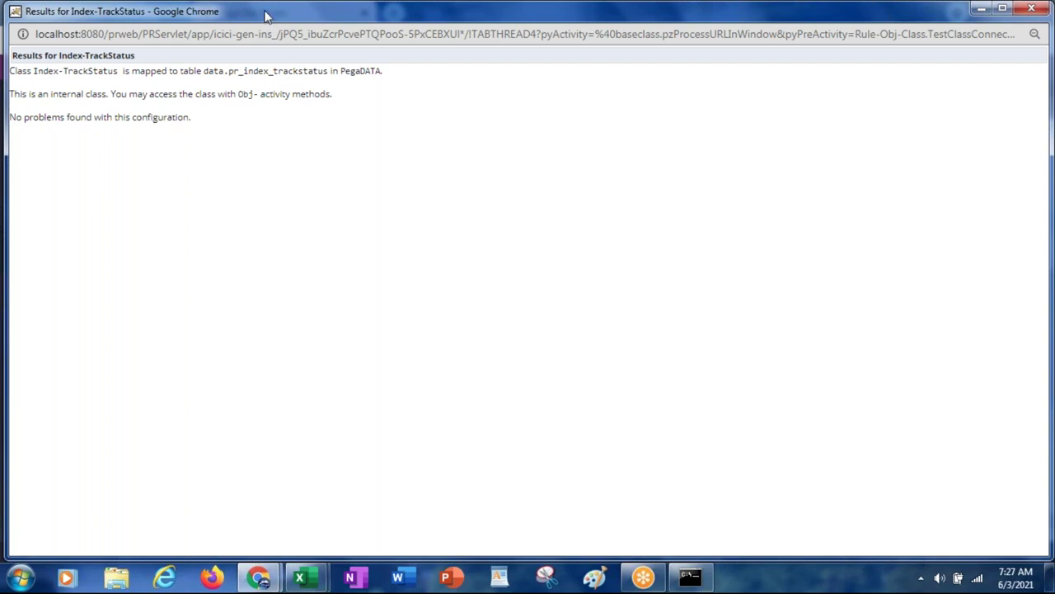
left_click_drag(266, 15, 226, 109)
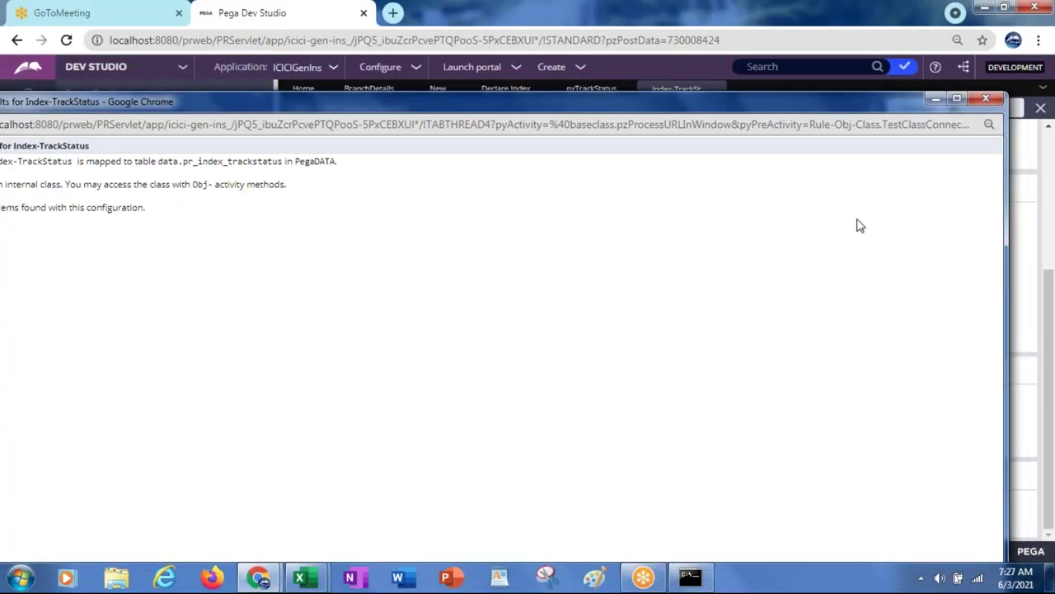
left_click(988, 99)
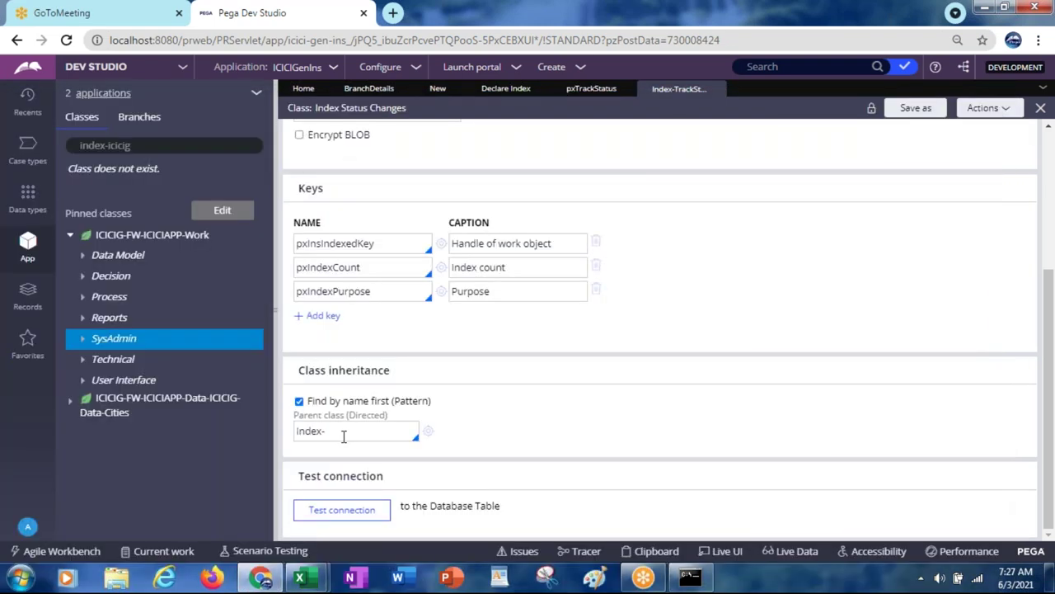
Step: Review the Index- parent class value, then return to the pxTrackStatus declare index
left_click_drag(344, 435, 263, 445)
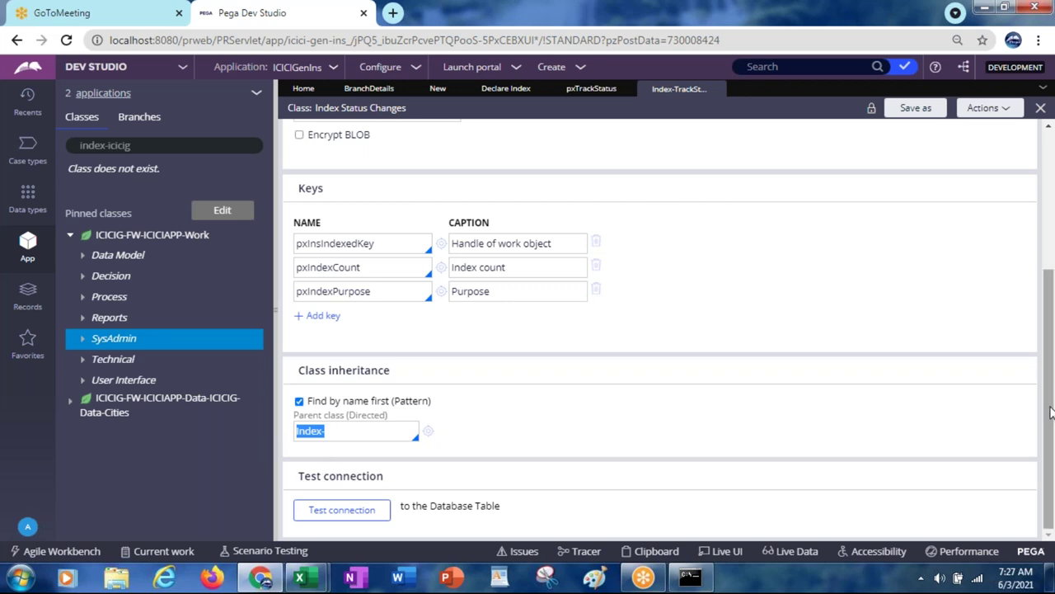
left_click_drag(1051, 392, 1051, 269)
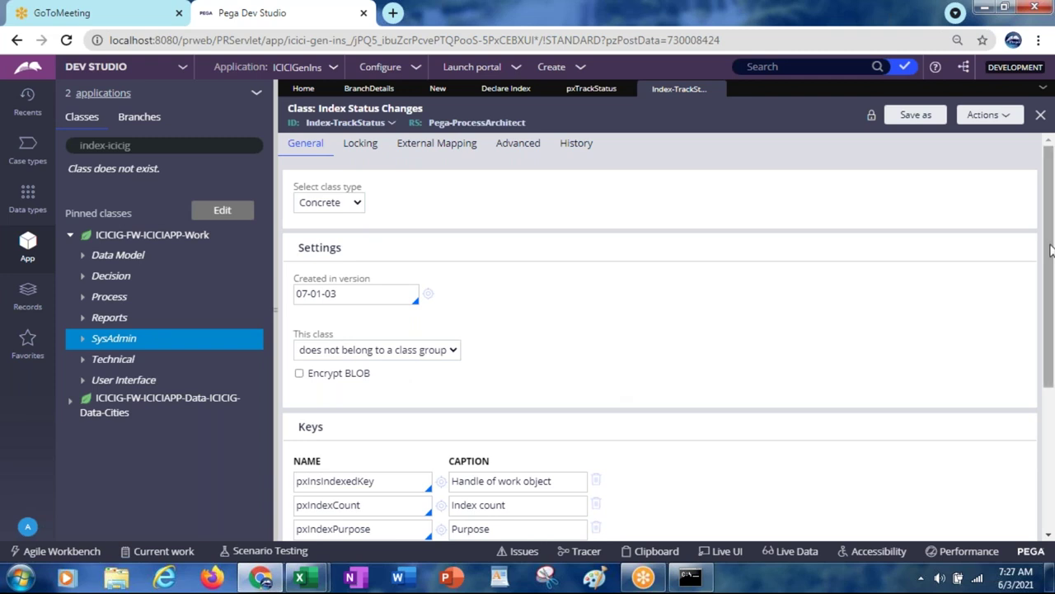
left_click_drag(1048, 255, 1048, 315)
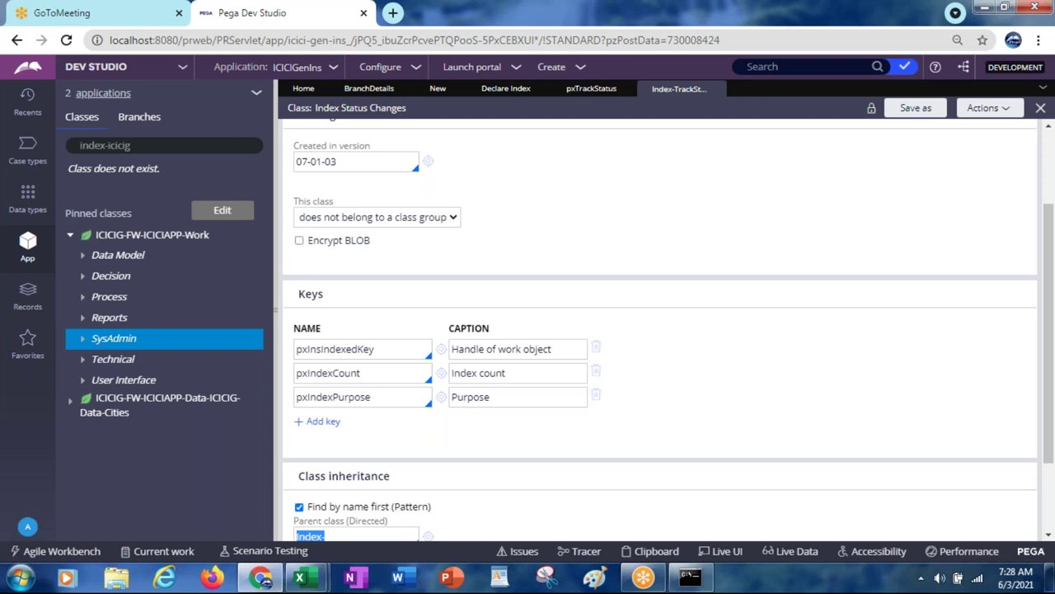
left_click(587, 91)
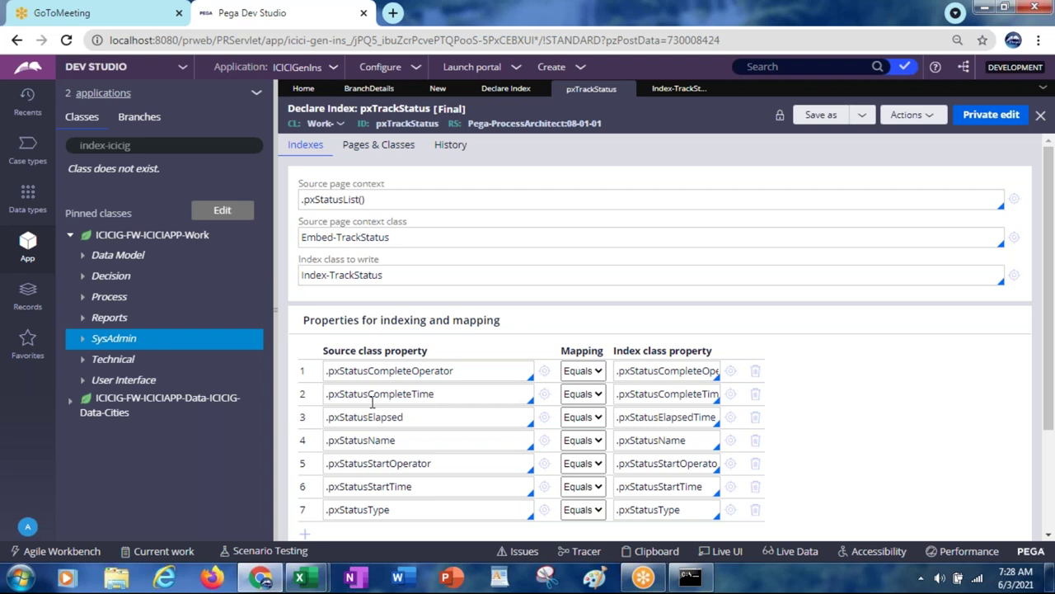
Step: Inspect the first pxTrackStatus mapping property, then refresh the App Explorer from its options menu
left_click(666, 372)
key("End")
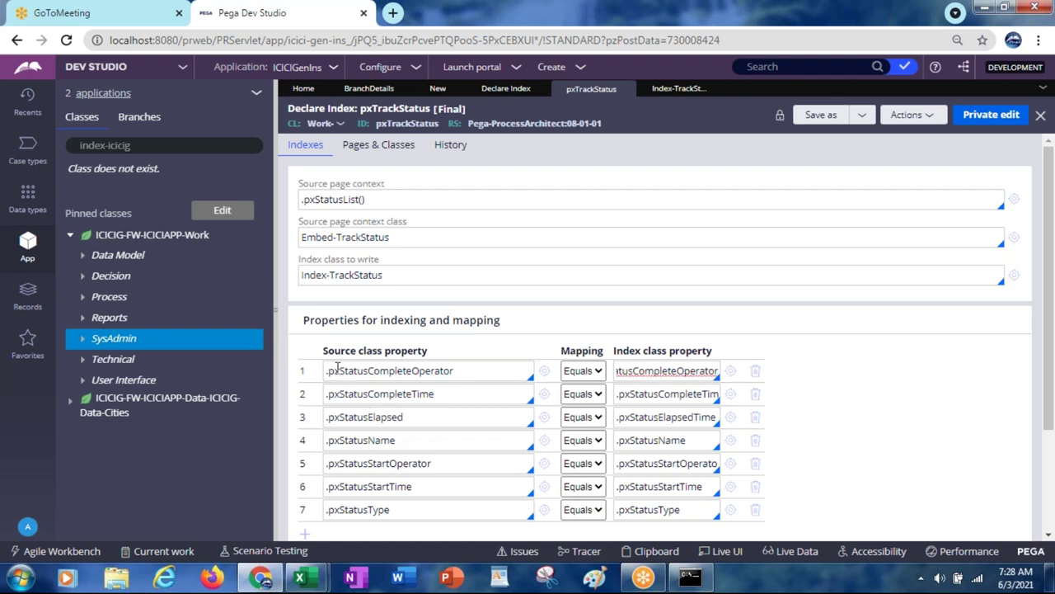
left_click_drag(339, 372, 318, 371)
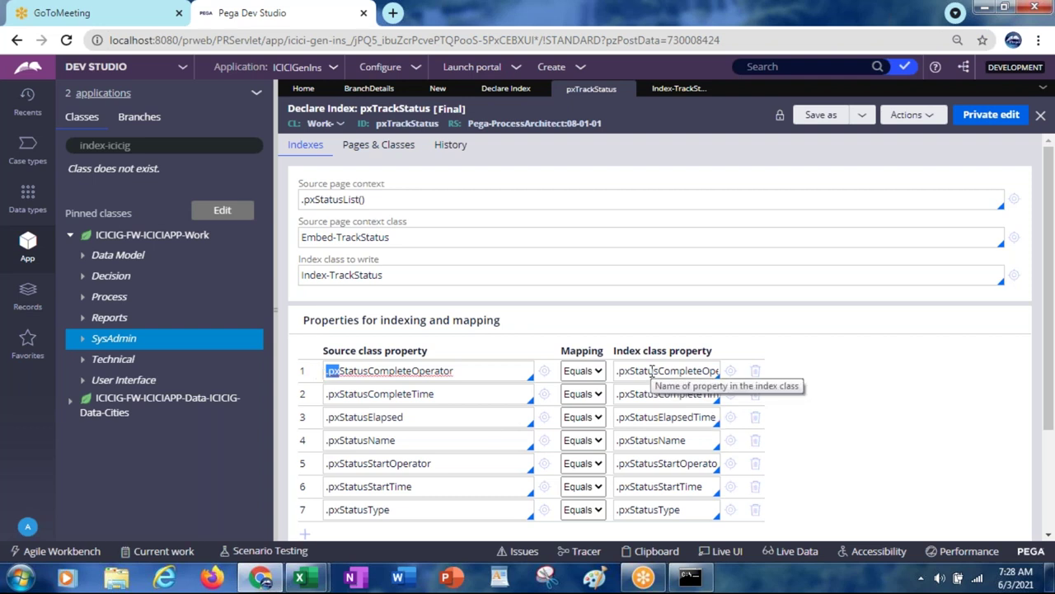
left_click(426, 370)
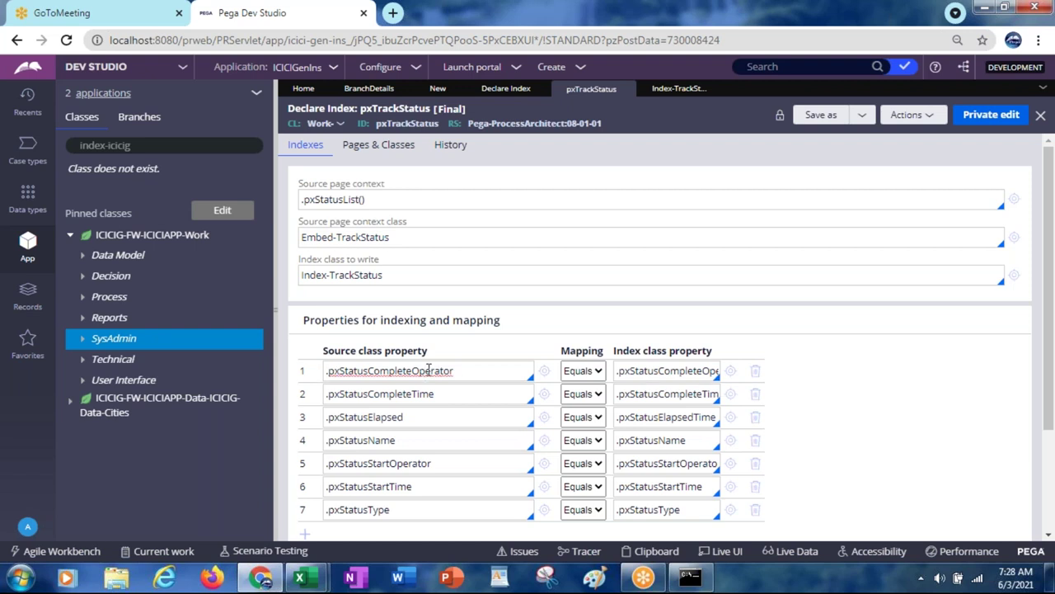
left_click(256, 98)
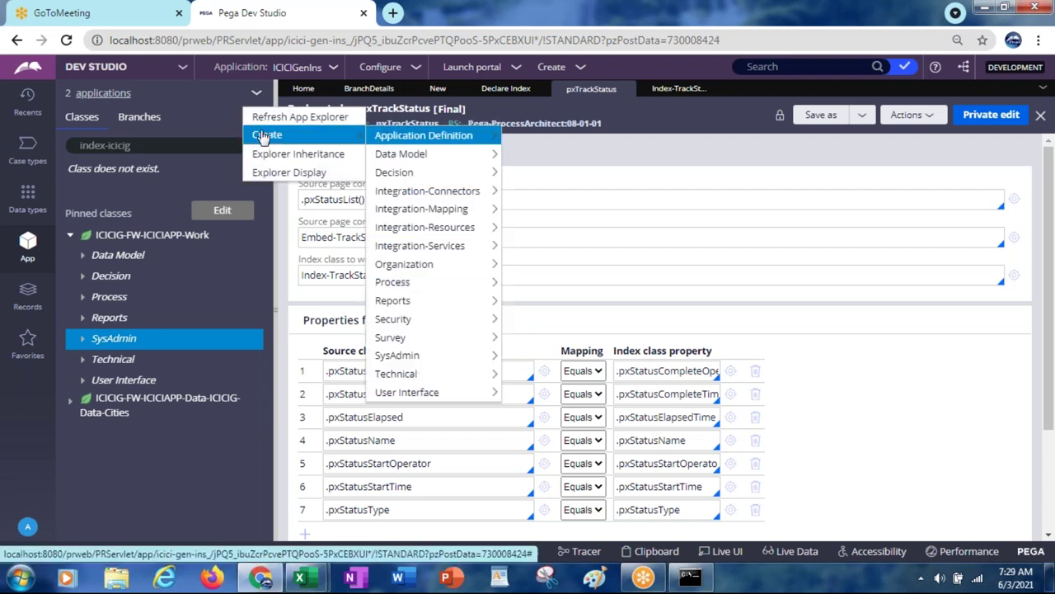
left_click(262, 118)
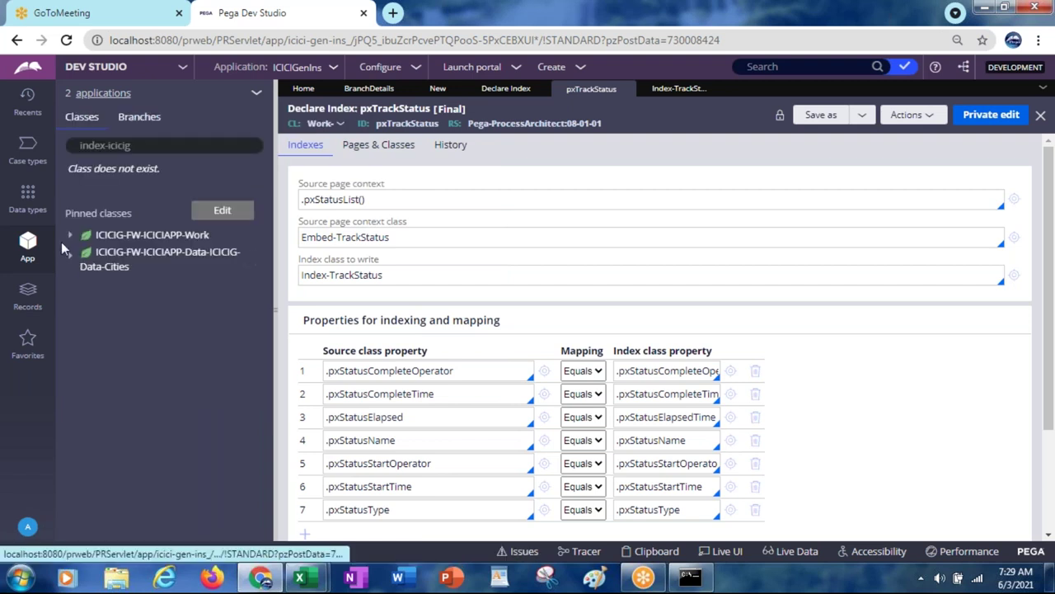
Step: Expand the Work class properties down to BillingAddress and bring up the Country property's actions
left_click(70, 236)
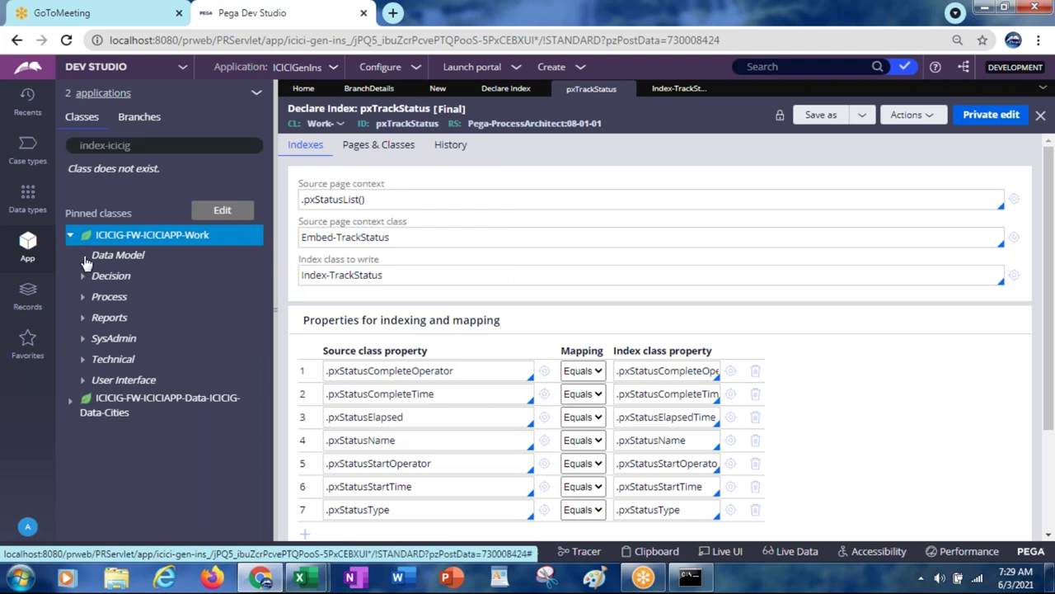
left_click(85, 256)
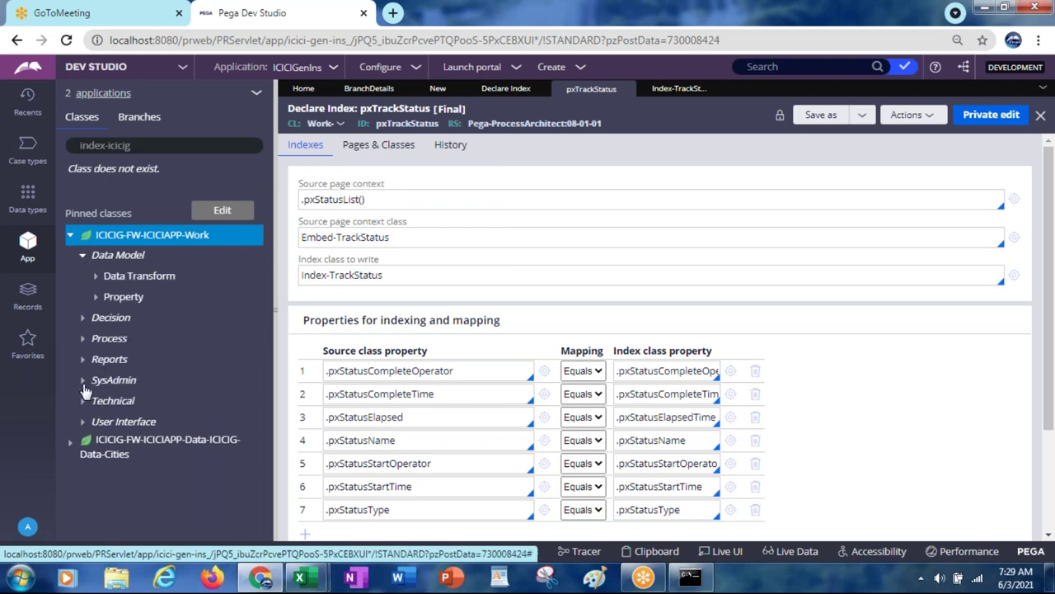
left_click(81, 381)
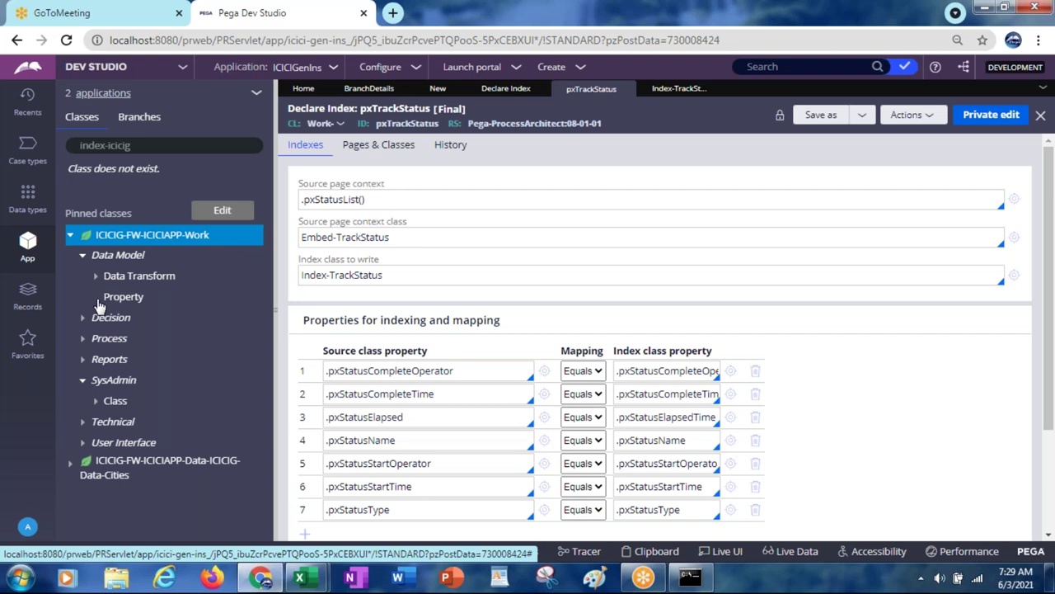
left_click(96, 298)
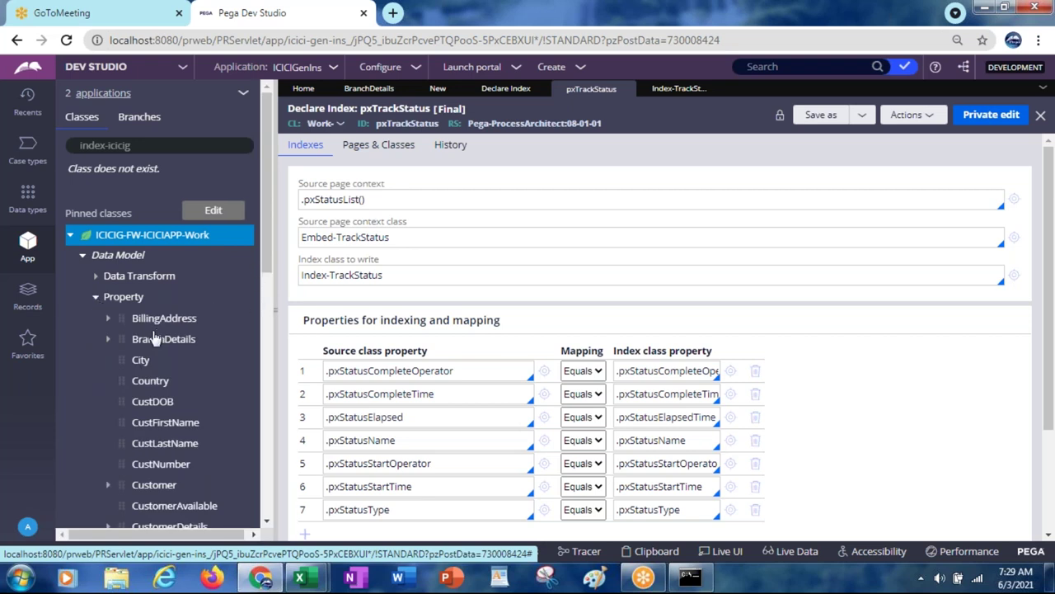
left_click(107, 341)
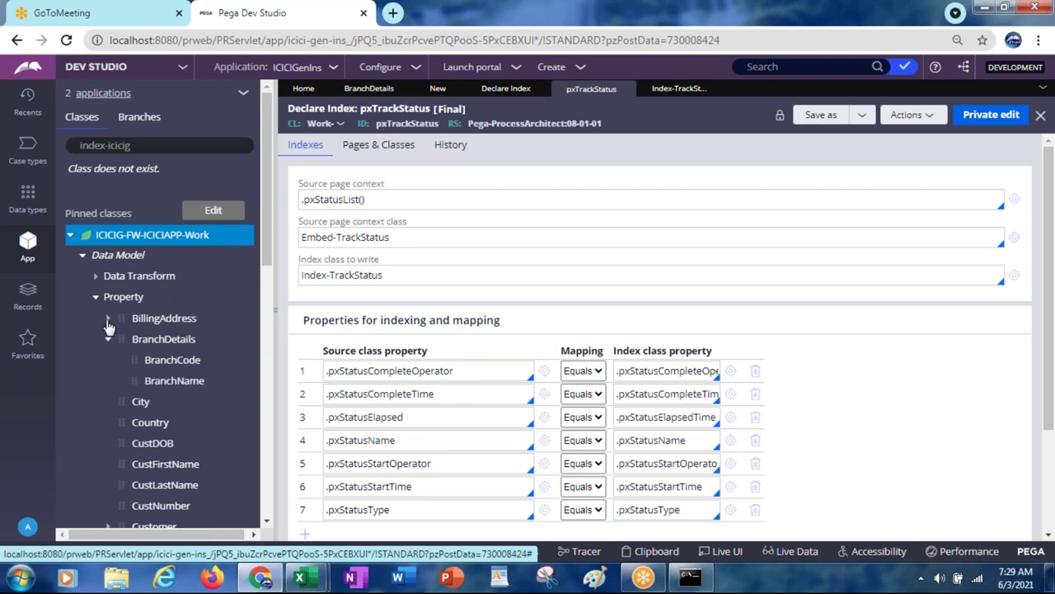
left_click(108, 320)
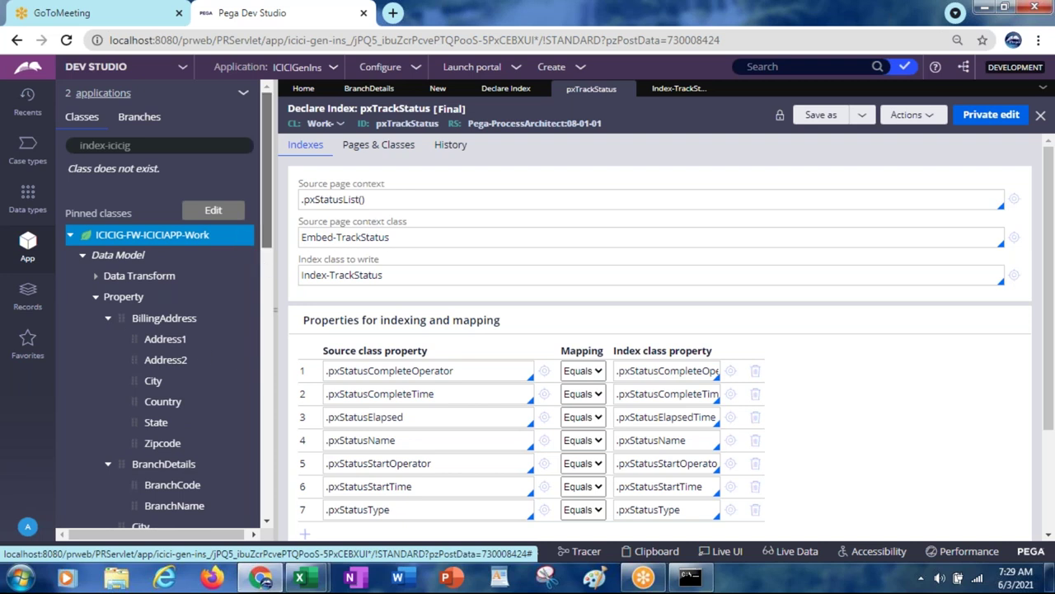
scroll(148, 309, "down", 2)
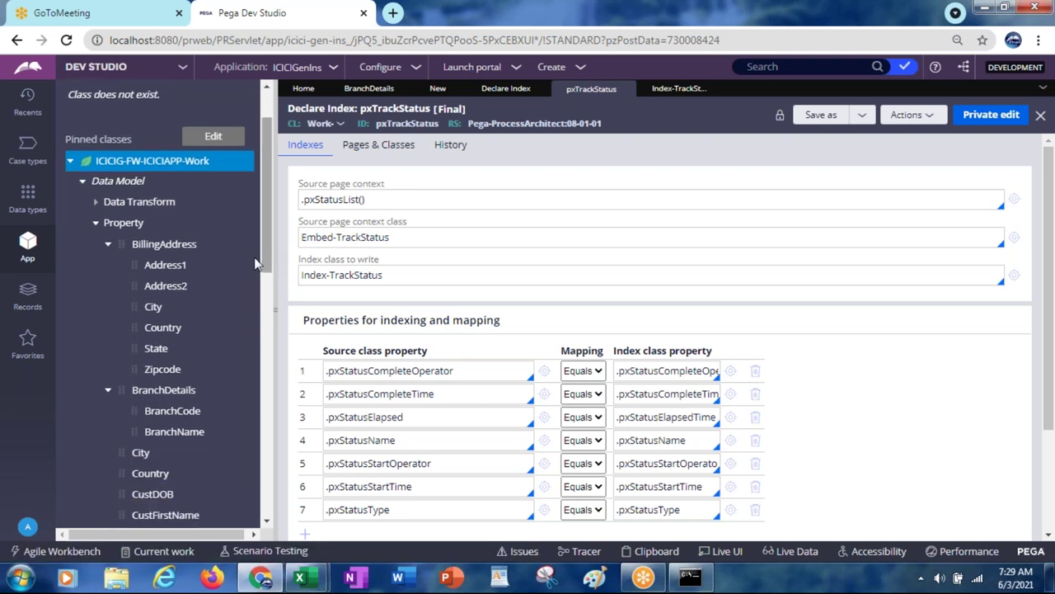
right_click(164, 330)
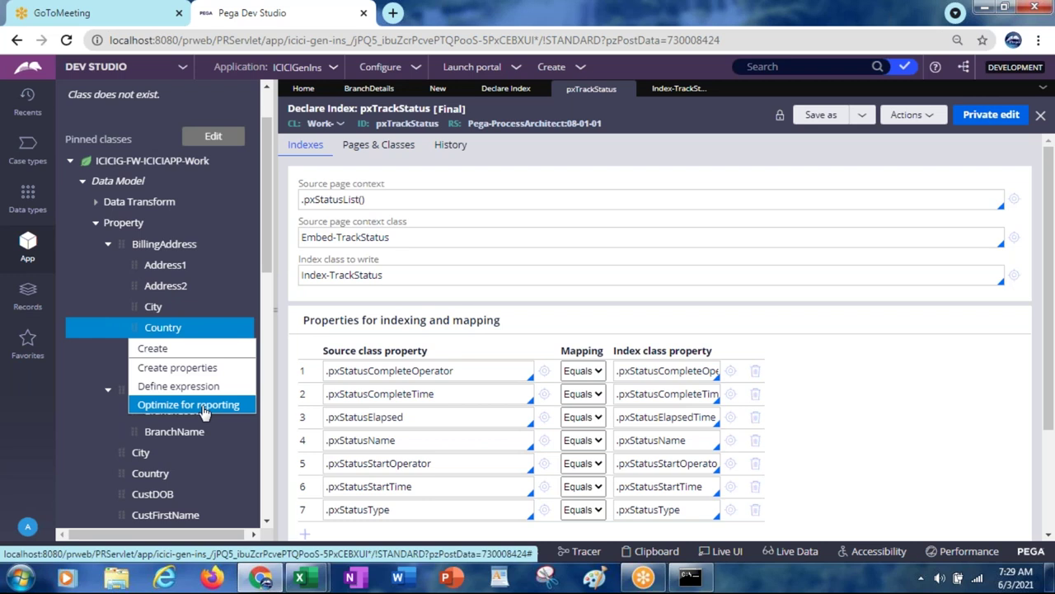
Step: Optimize BillingAddress.Country for reporting with Population Now, advancing past Properties and Eligible Classes
left_click(205, 405)
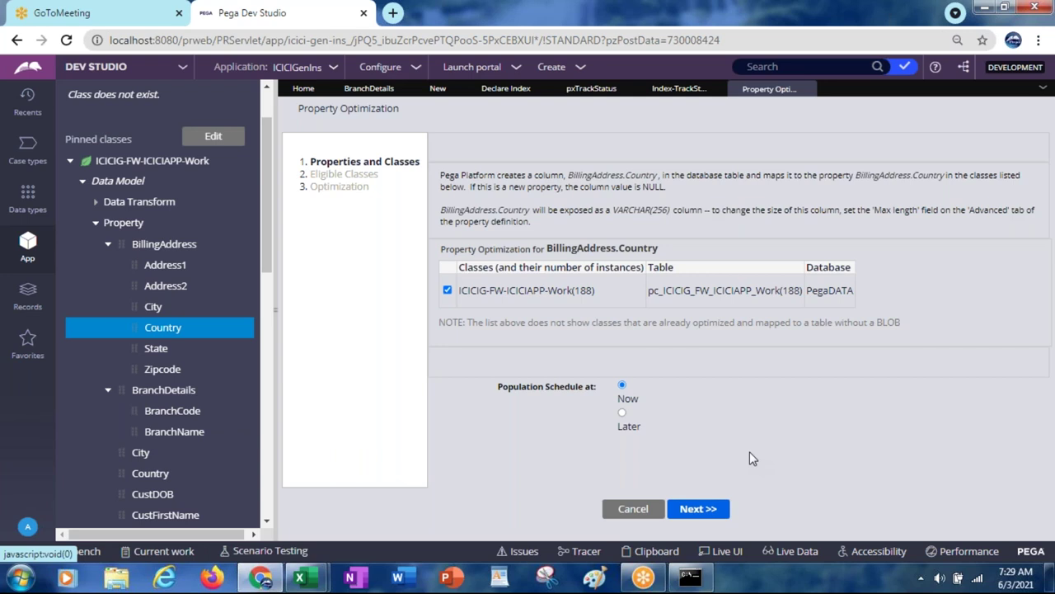
left_click(697, 509)
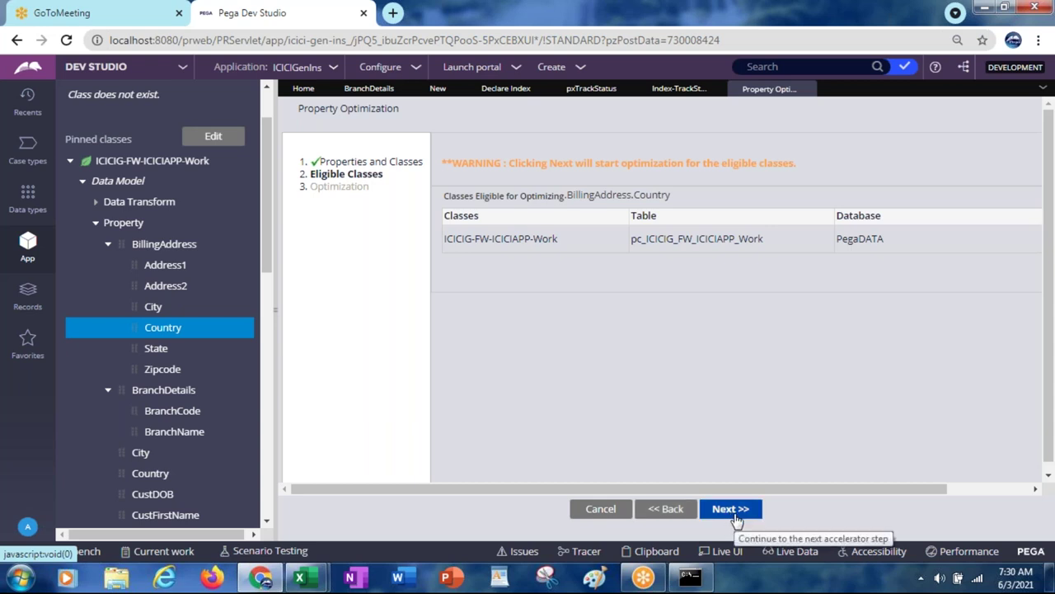
left_click(730, 508)
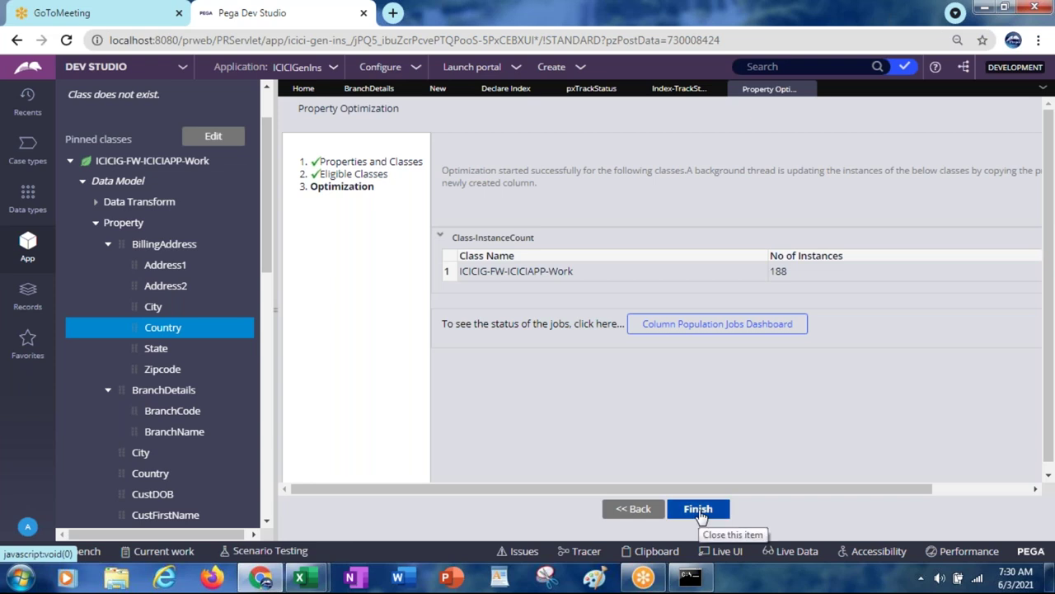
left_click(680, 326)
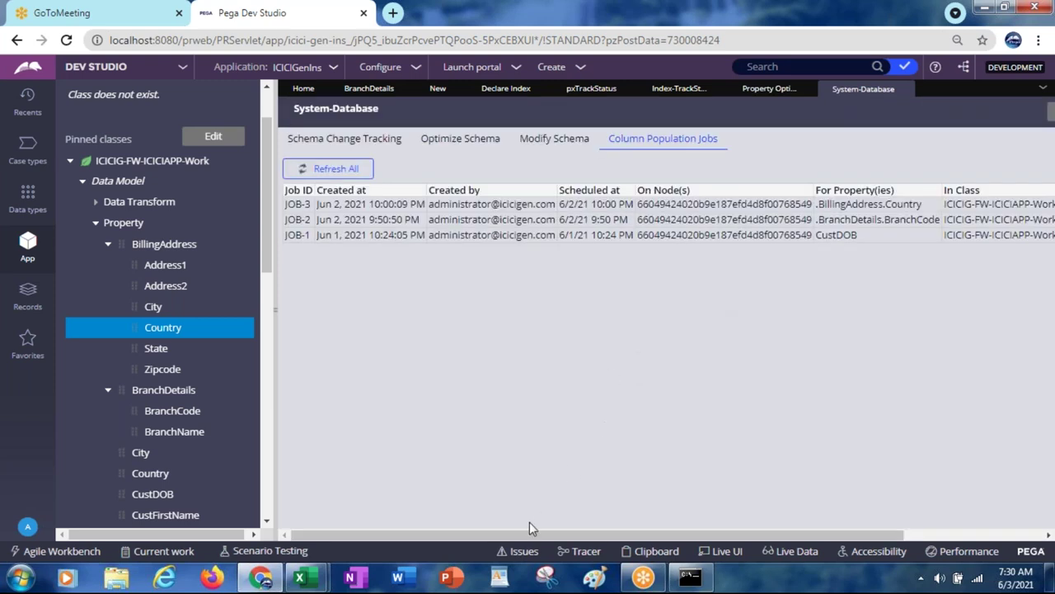
left_click_drag(518, 535, 665, 505)
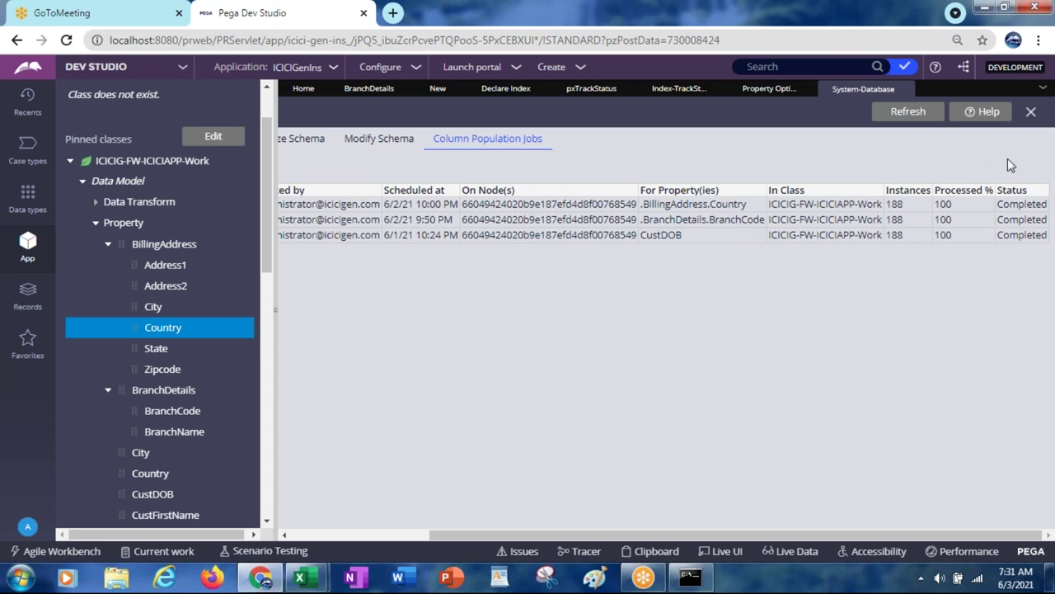
left_click(1031, 113)
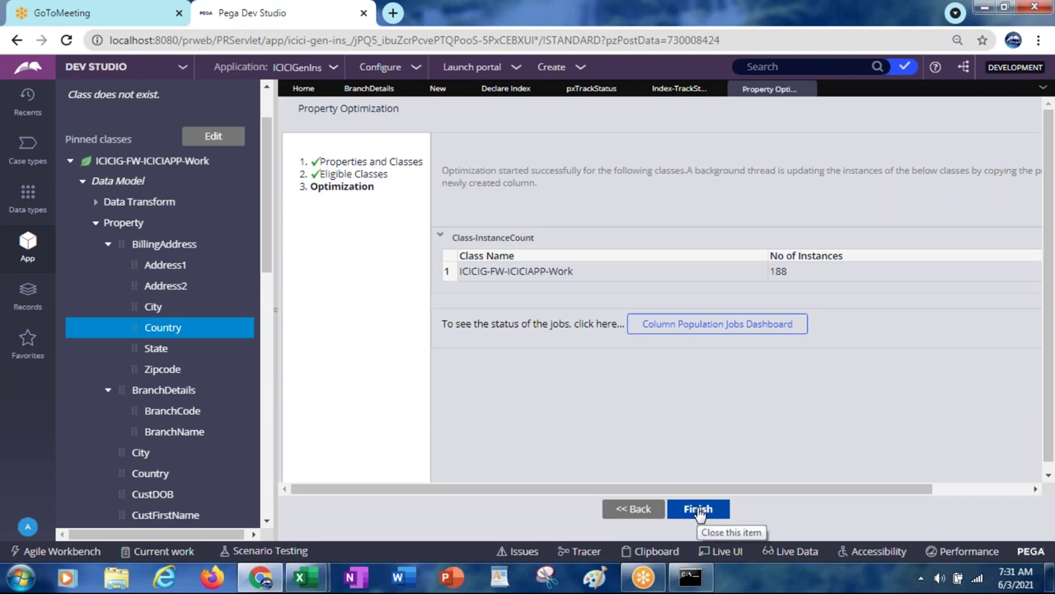
Step: Finish the BillingAddress.Country wizard and run Refresh all on the ICICIG-FW-ICICIAPP-Work class
left_click(698, 510)
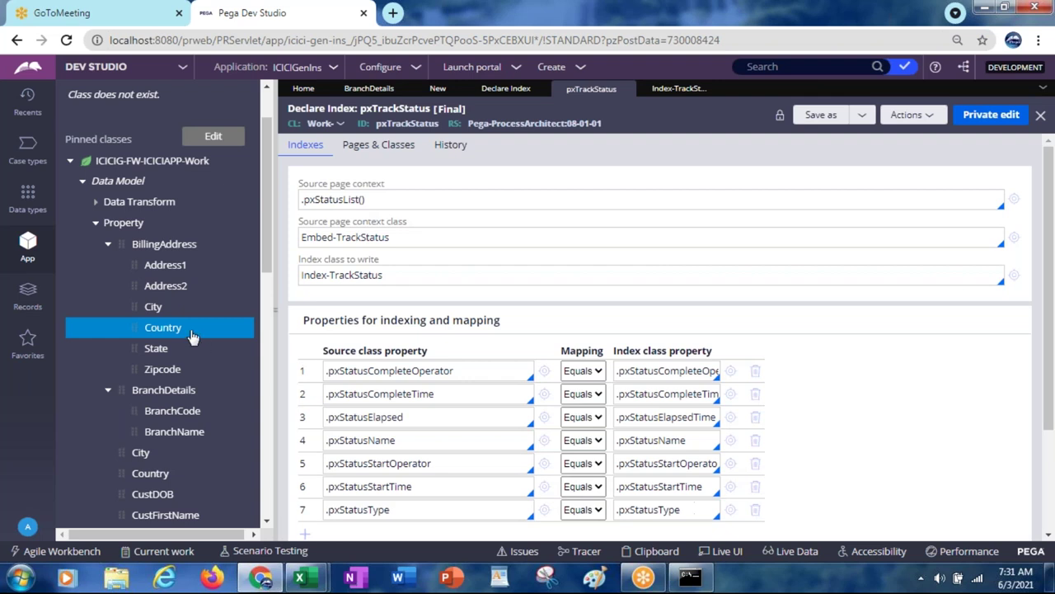
left_click(163, 165)
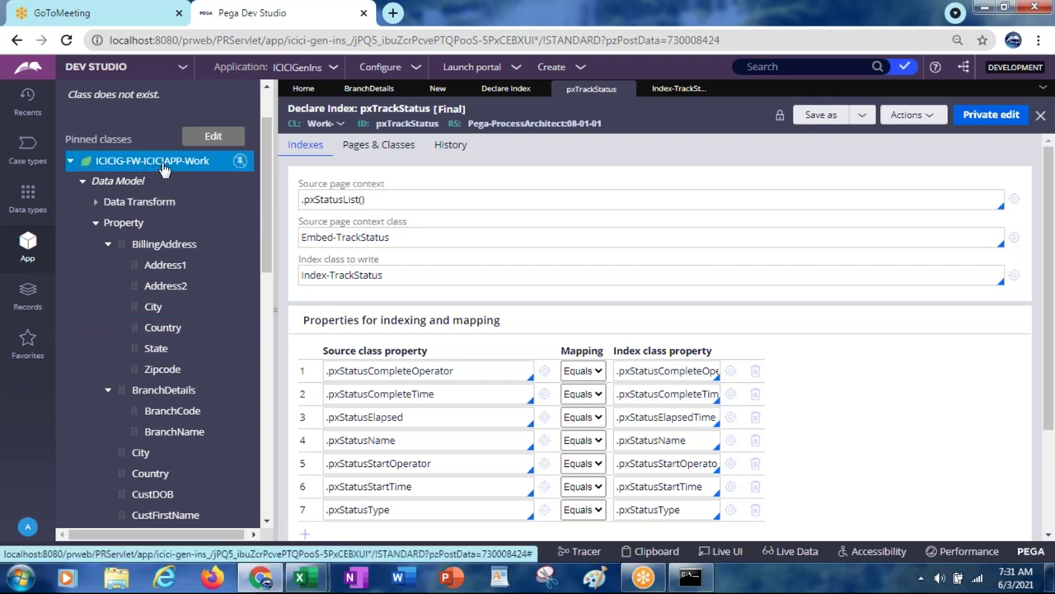
right_click(163, 167)
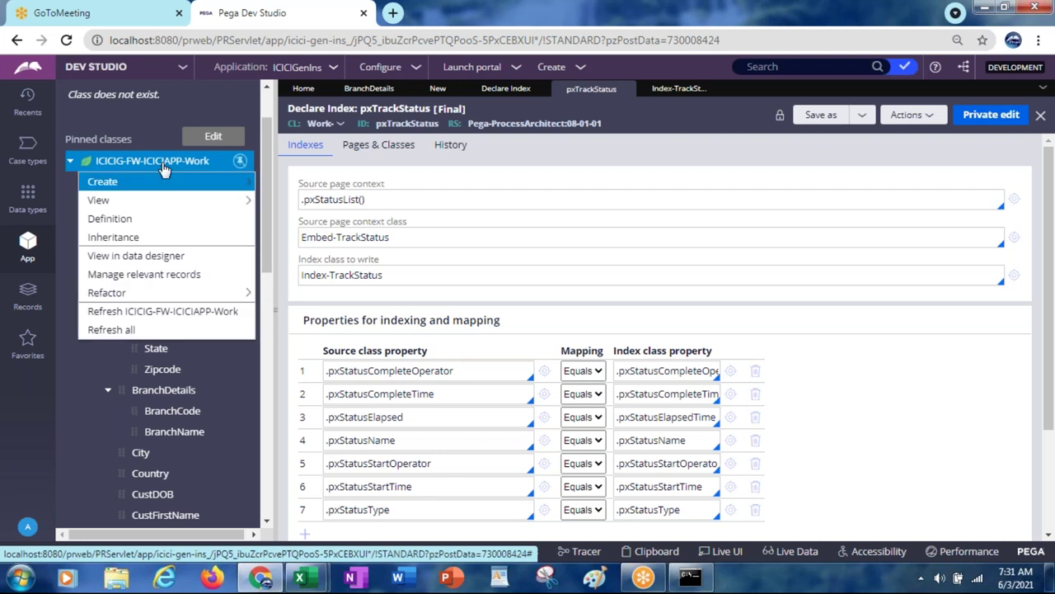
left_click(115, 333)
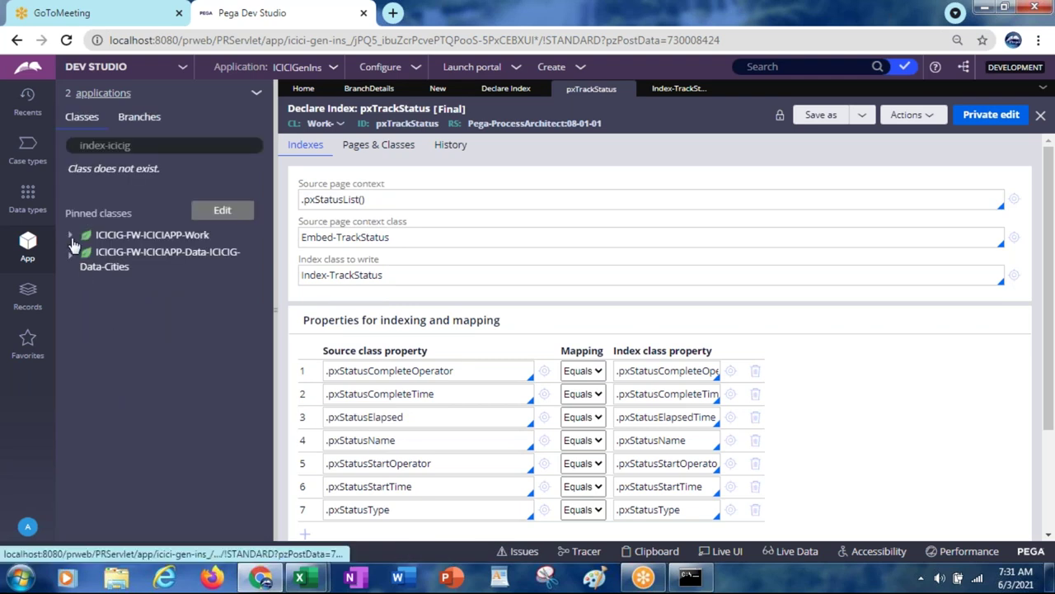
Step: Expand Data Model > Property > PolicyDetails and bring up the PolicyTerm property's actions
left_click(71, 236)
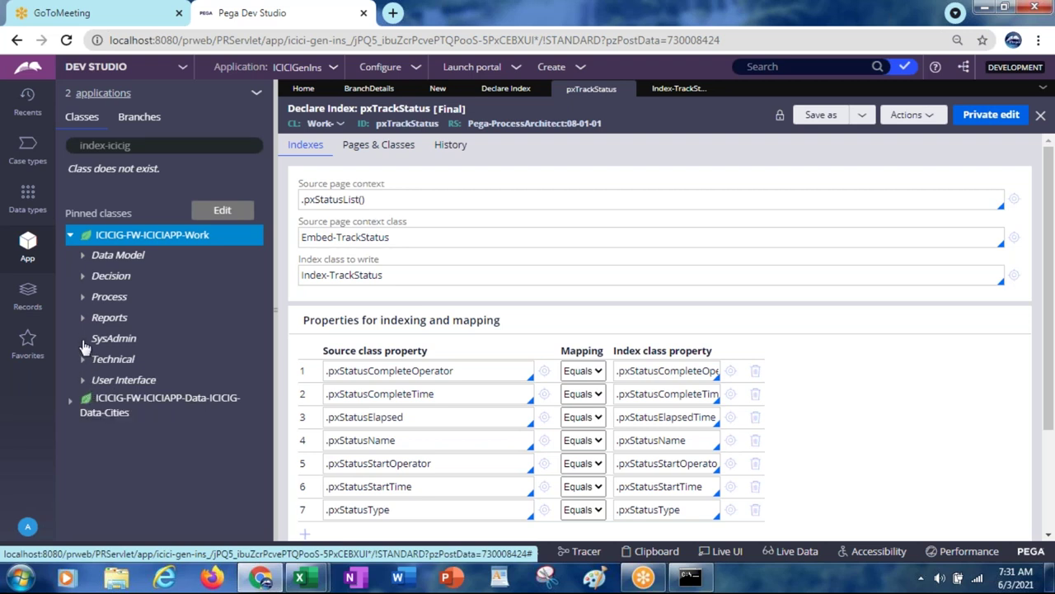
left_click(84, 340)
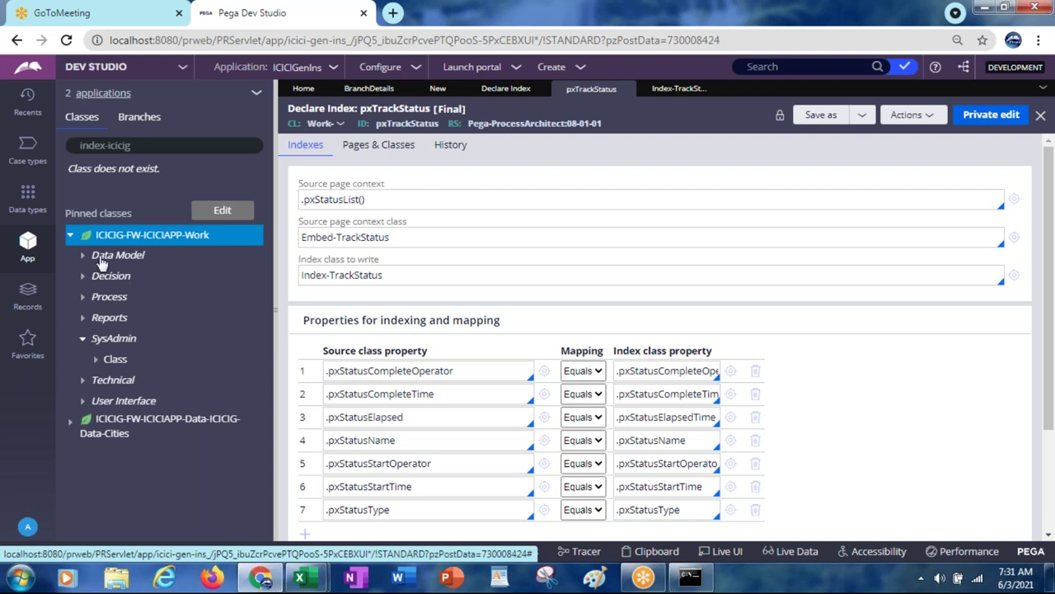
left_click(83, 257)
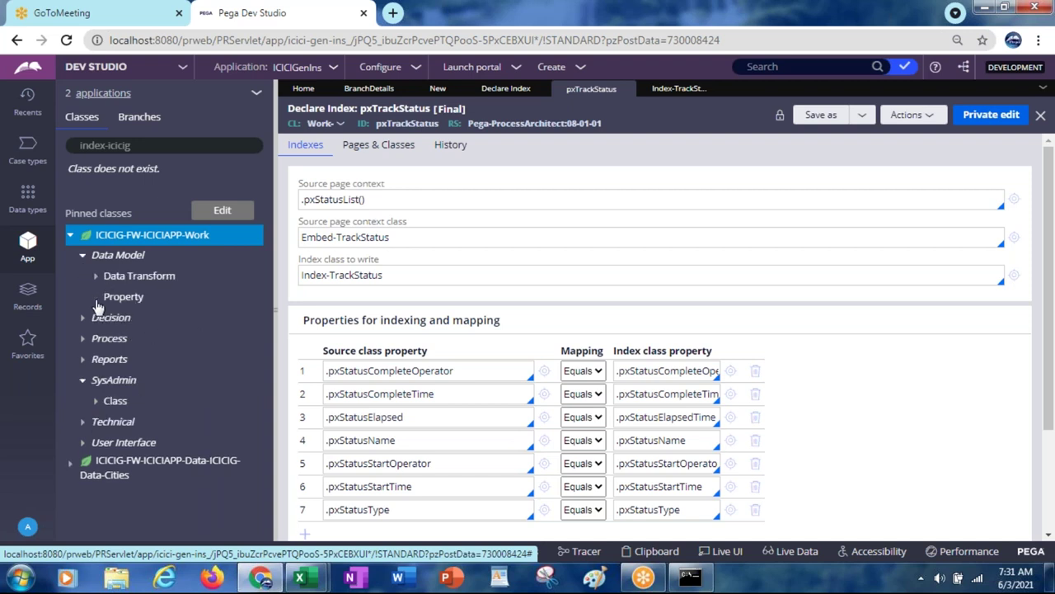
left_click(96, 299)
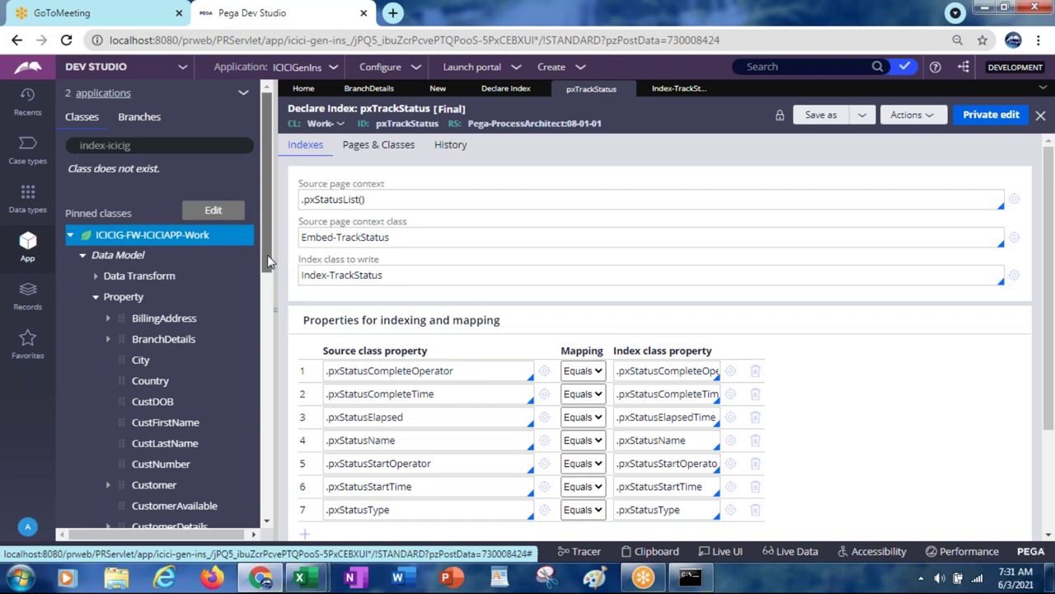
left_click_drag(268, 260, 262, 385)
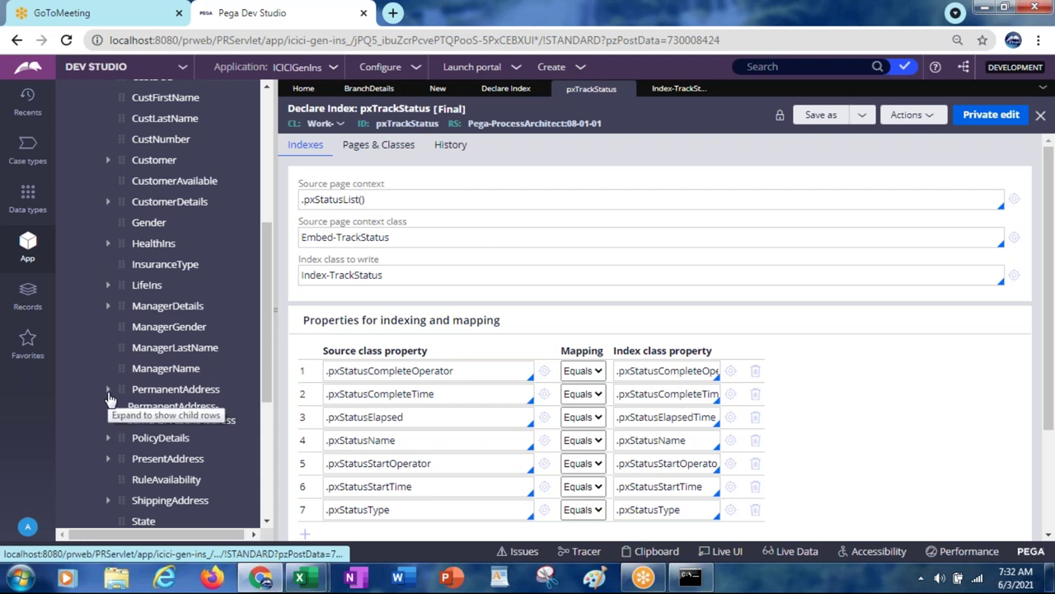
left_click(108, 441)
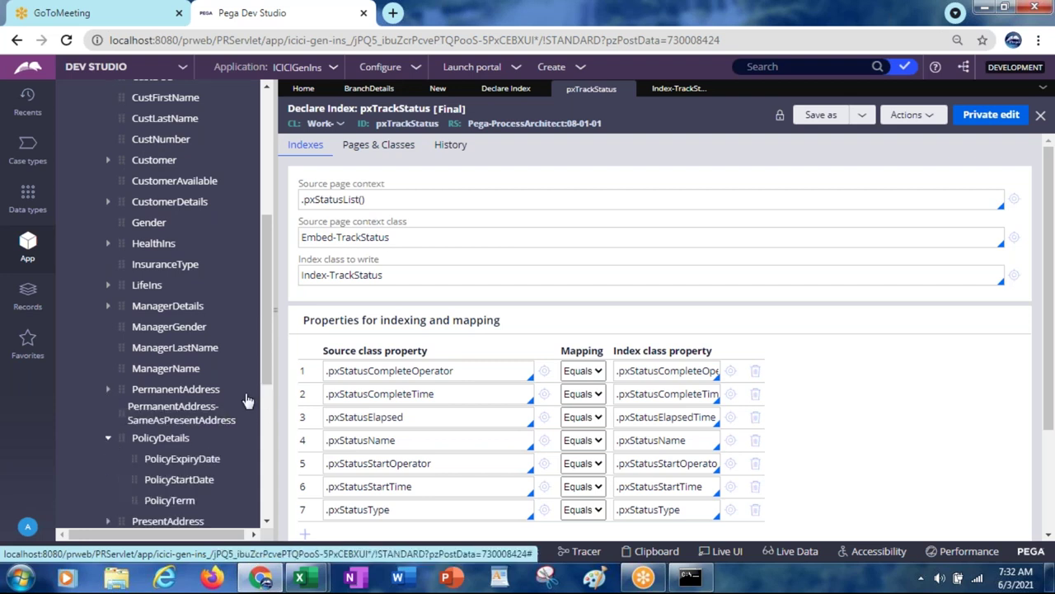
right_click(188, 499)
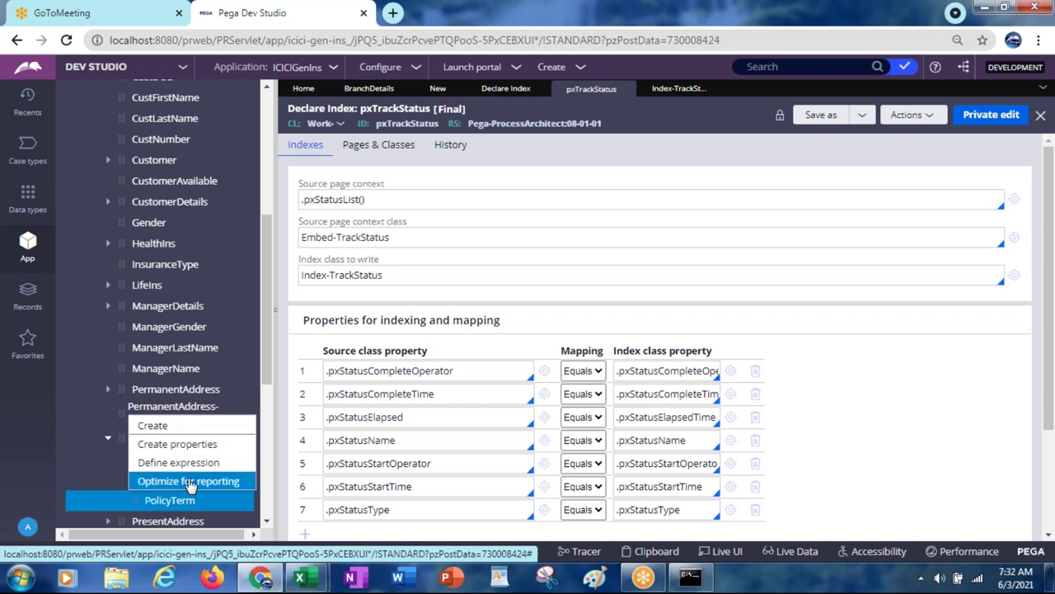
Step: Optimize PolicyDetails.PolicyTerm for reporting through both wizard steps and finish
left_click(189, 482)
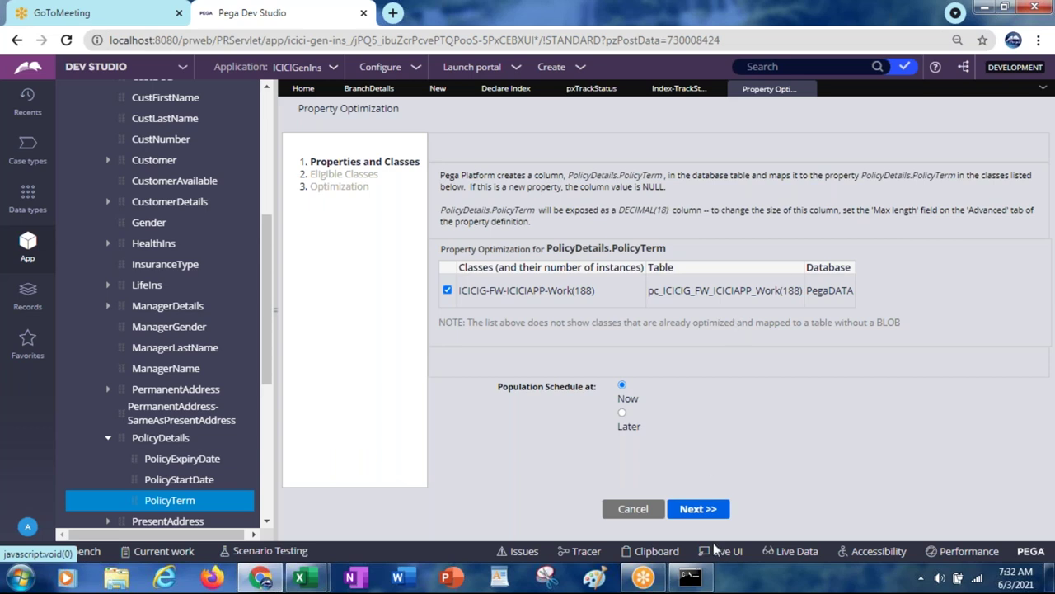
left_click(696, 509)
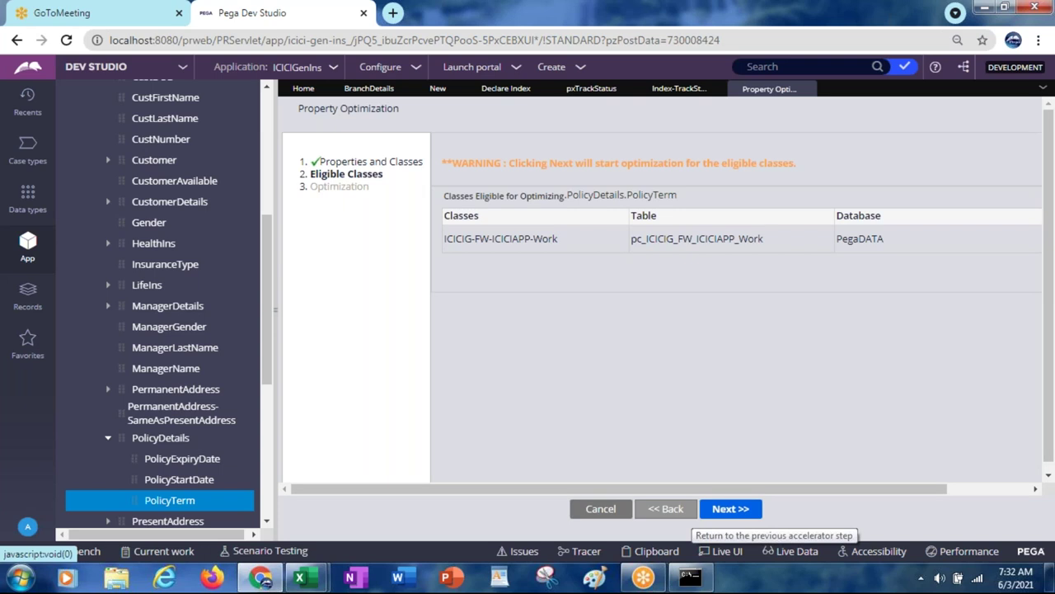
left_click(734, 508)
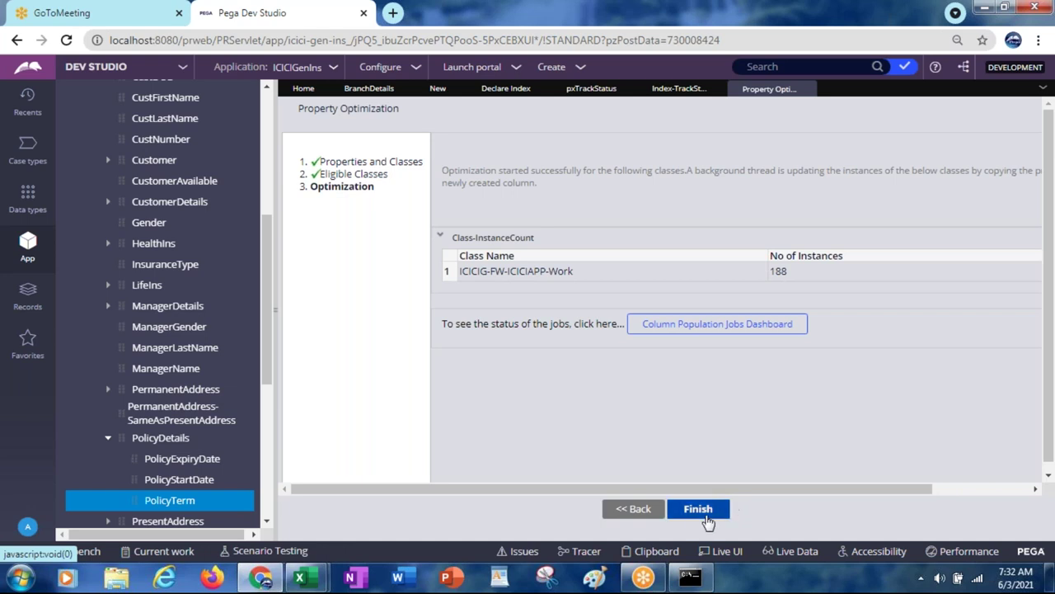
left_click(697, 511)
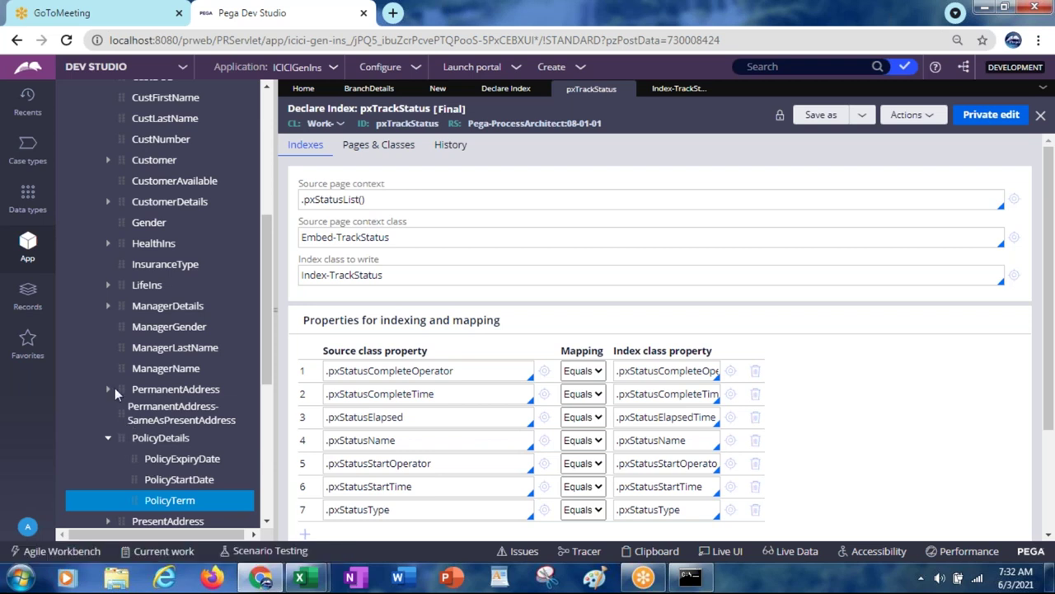
Step: Expand ManagerDetails and start optimizing AnnualIncome for reporting as DECIMAL(18), populated now
left_click(110, 307)
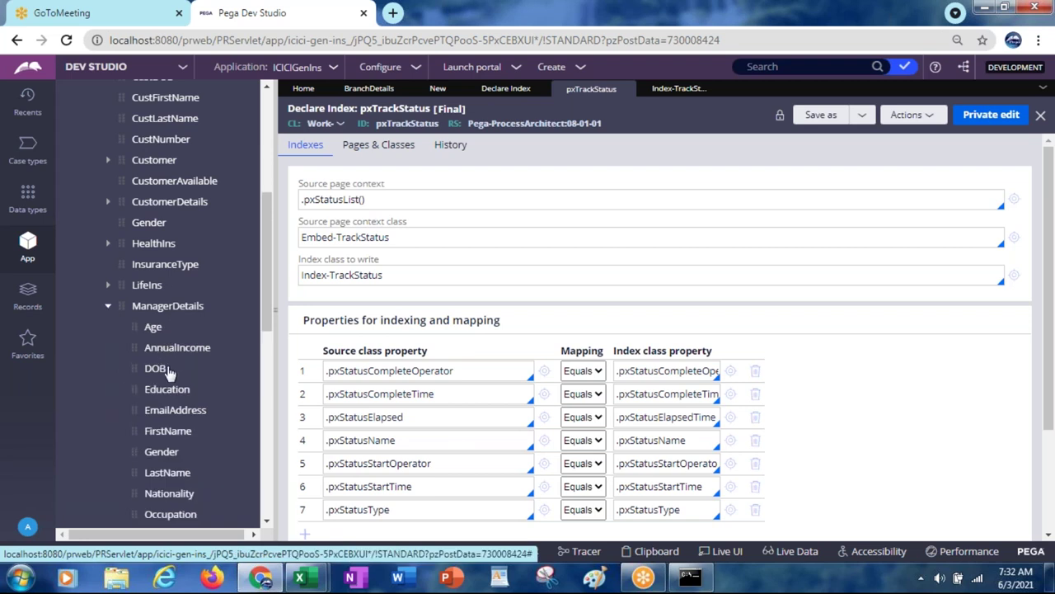
right_click(169, 350)
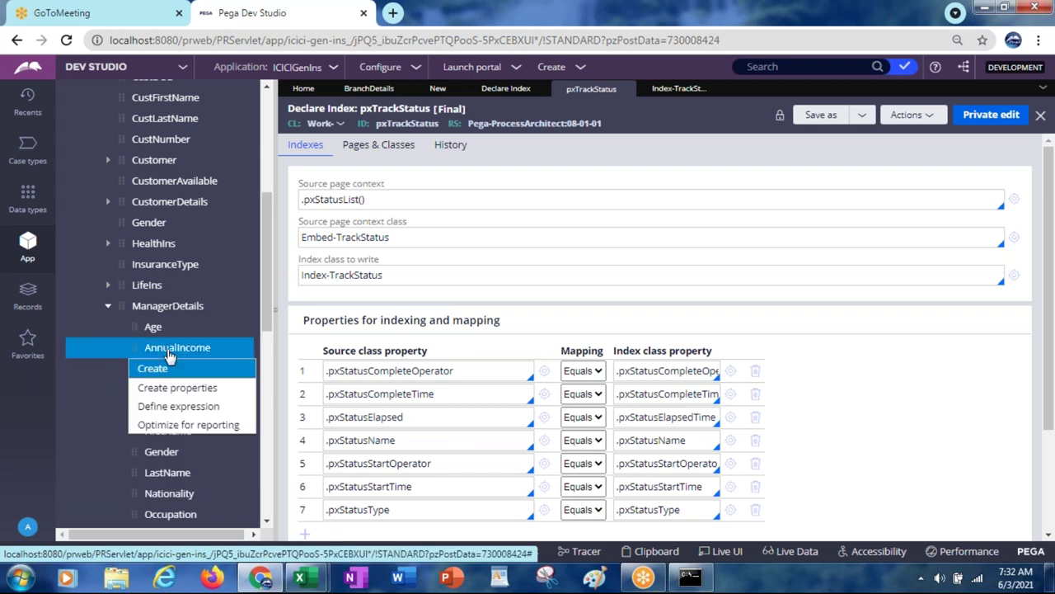
left_click(189, 427)
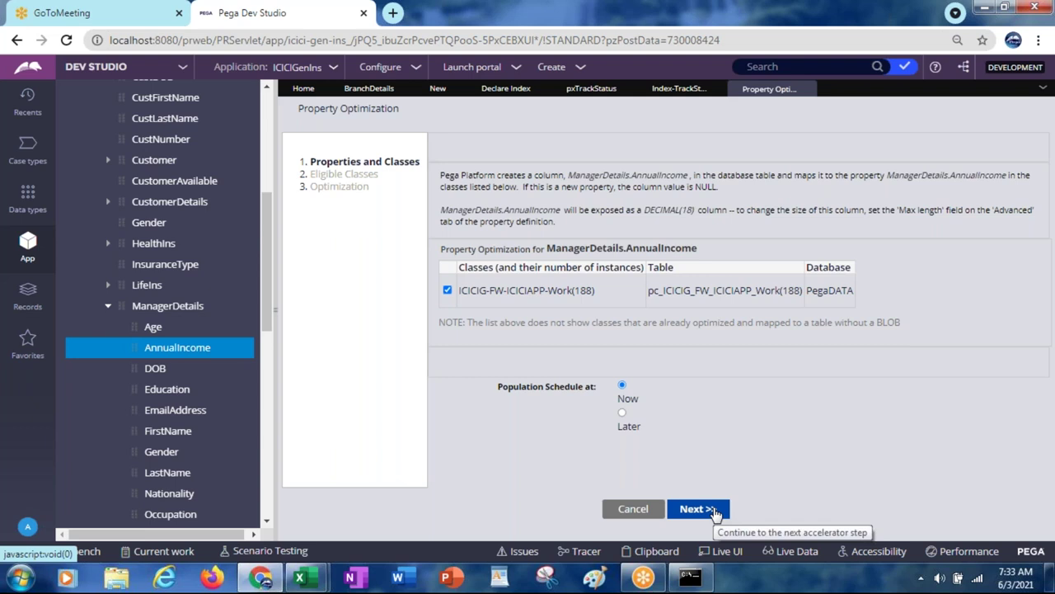
left_click(714, 511)
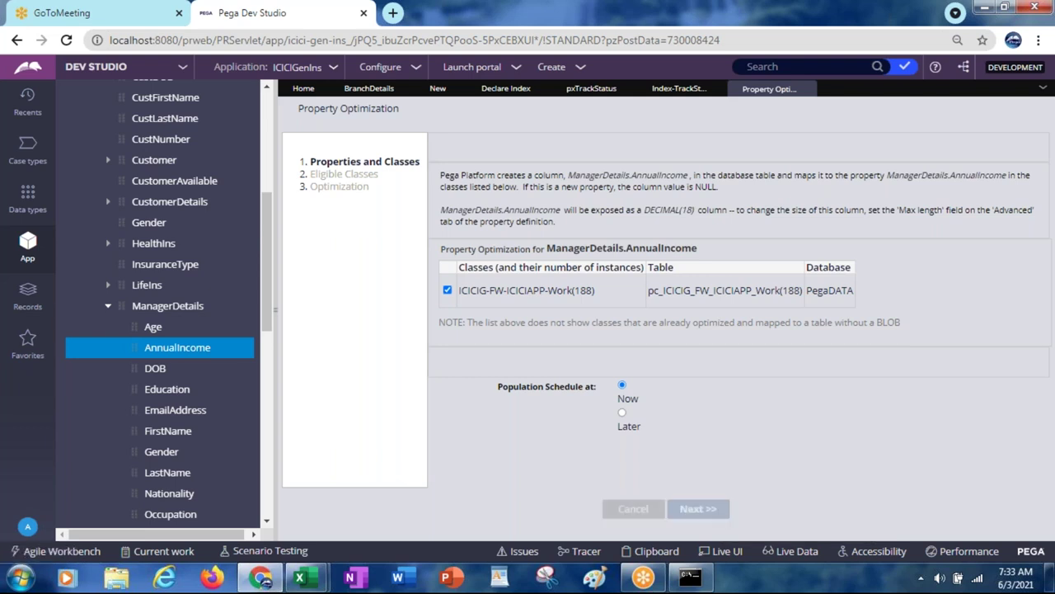
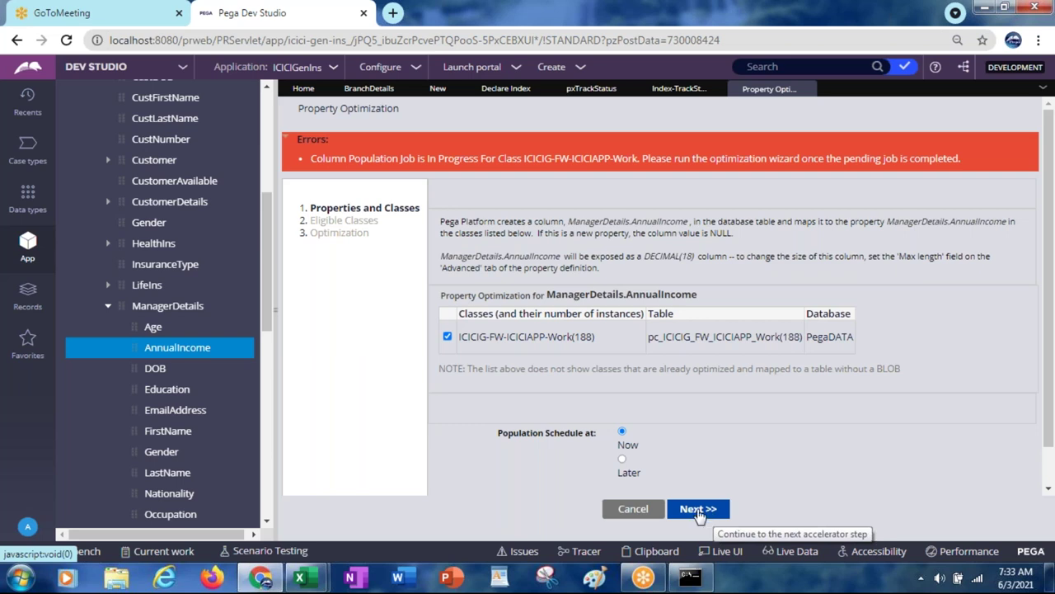
Step: Run the ManagerDetails.AnnualIncome optimization on ICICIG-FW-ICICIAPP-Work (188 instances) and finish the wizard
left_click(692, 511)
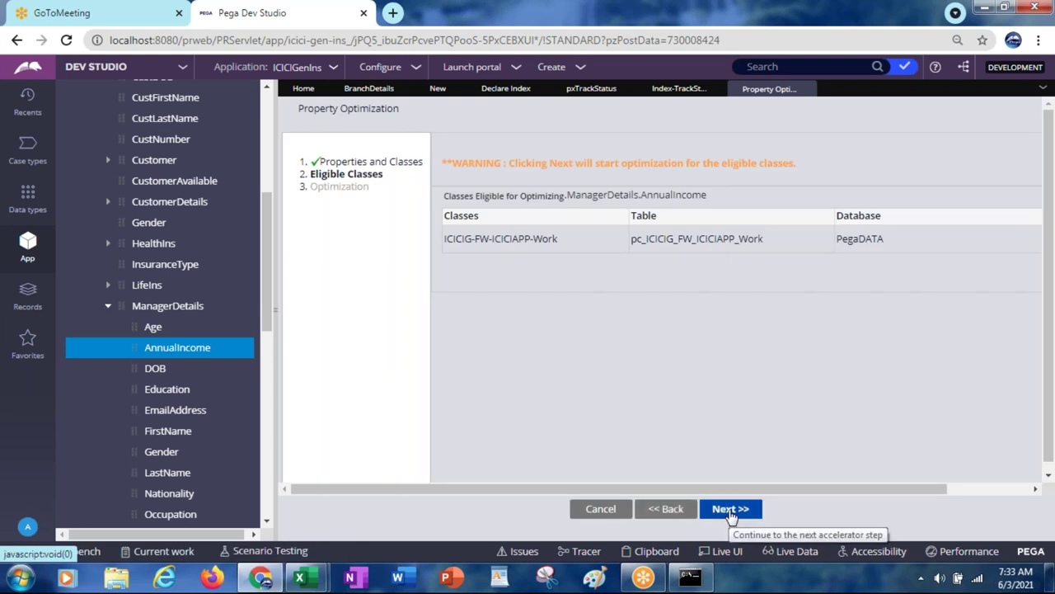
left_click(730, 509)
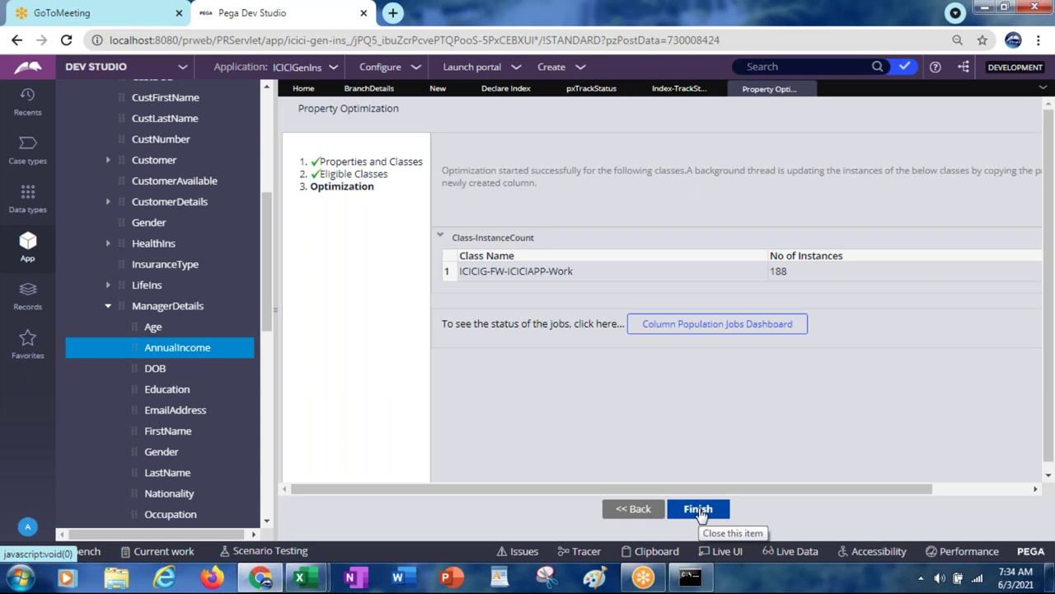
left_click(698, 510)
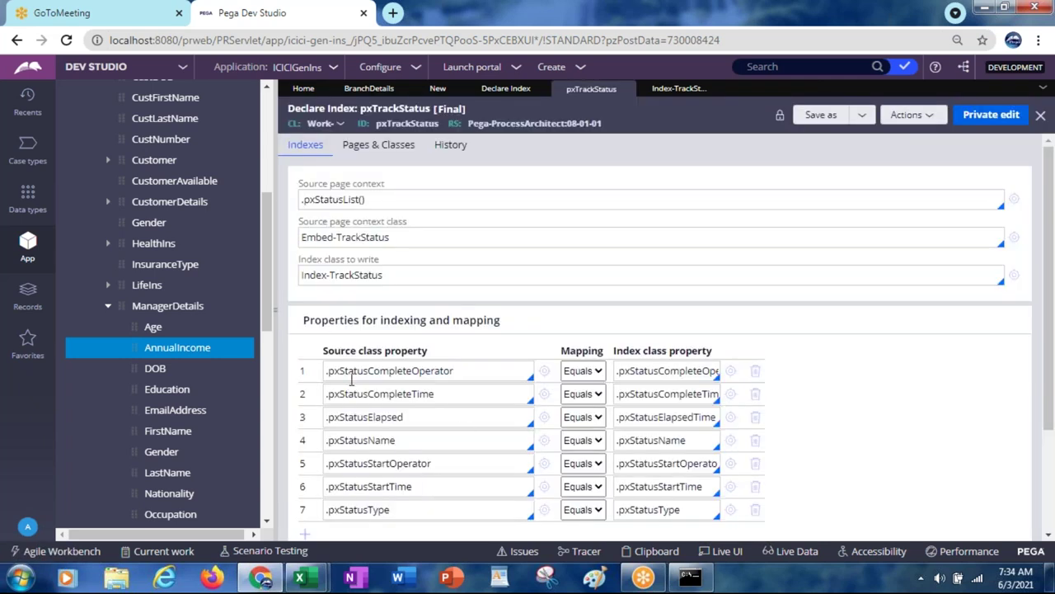
Step: In App Explorer, launch Optimize for reporting on the TermIns PolicyHolderAge property
left_click(108, 306)
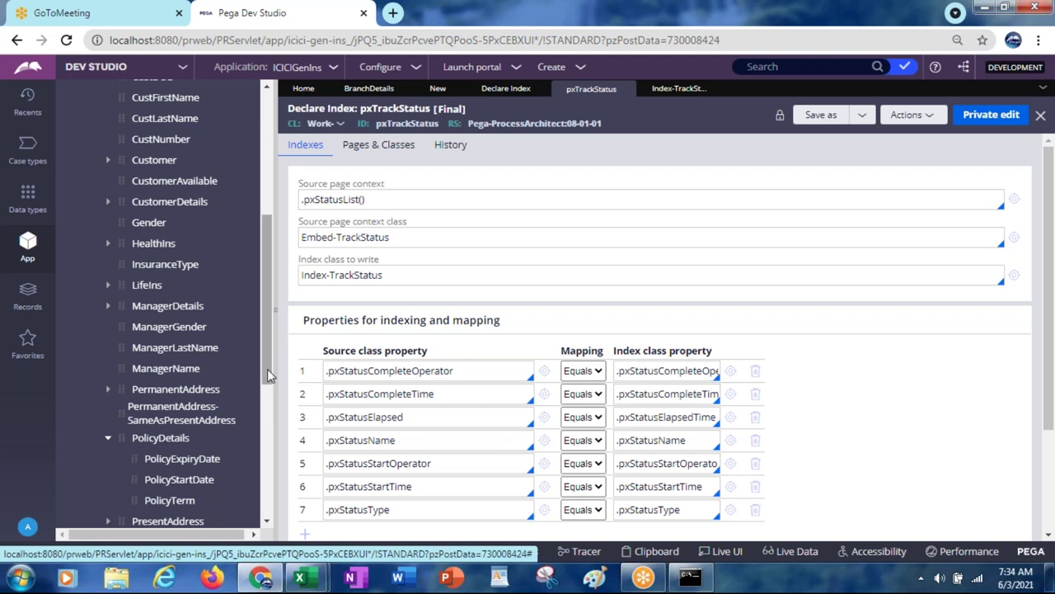
left_click_drag(267, 374, 268, 452)
scroll(268, 452, "down", 1)
scroll(139, 399, "down", 1)
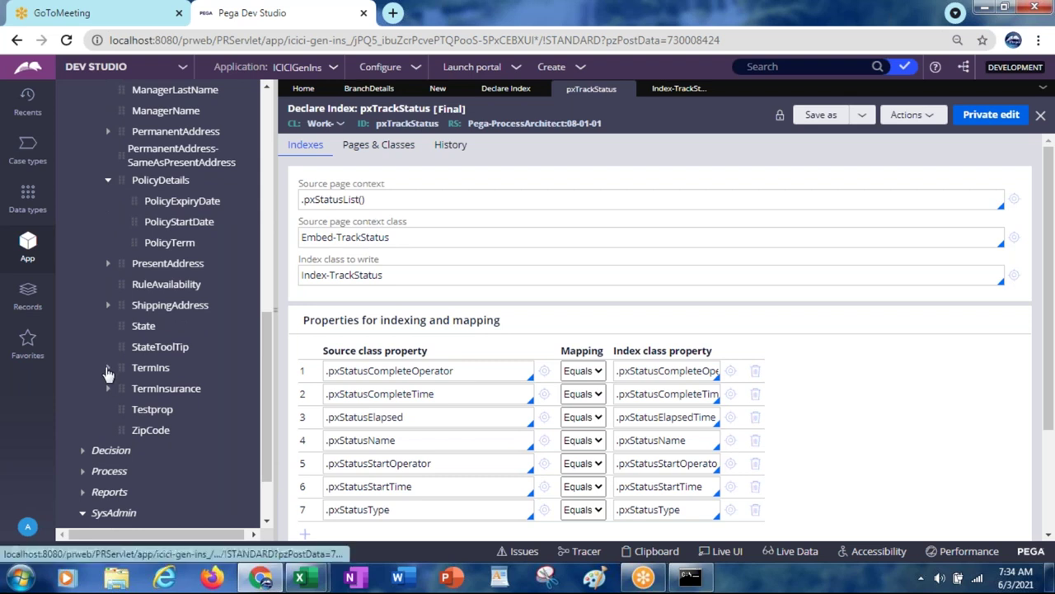
left_click(107, 371)
left_click(107, 369)
left_click(107, 369)
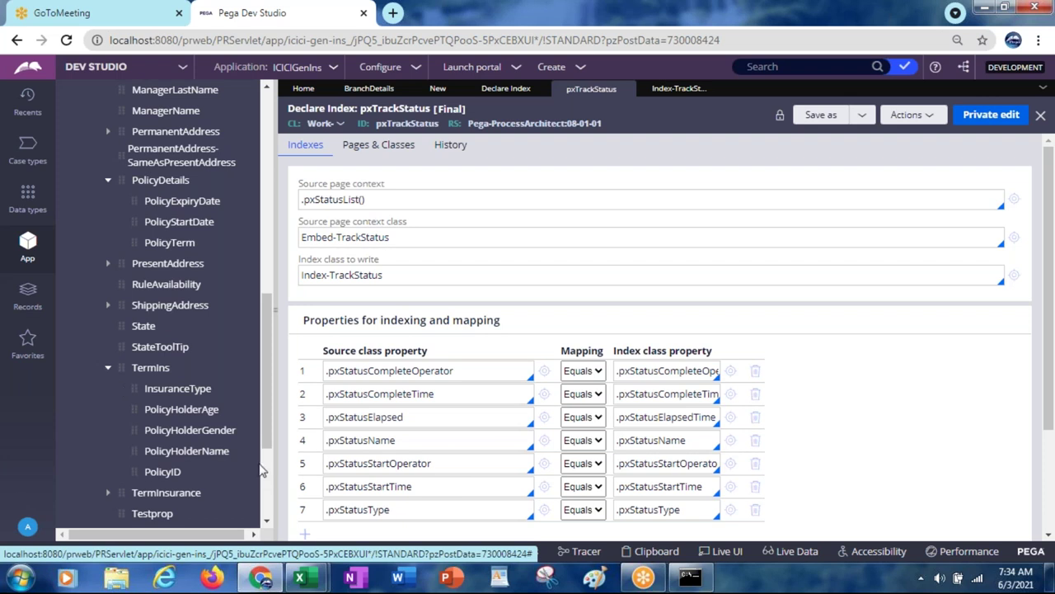
left_click(191, 414)
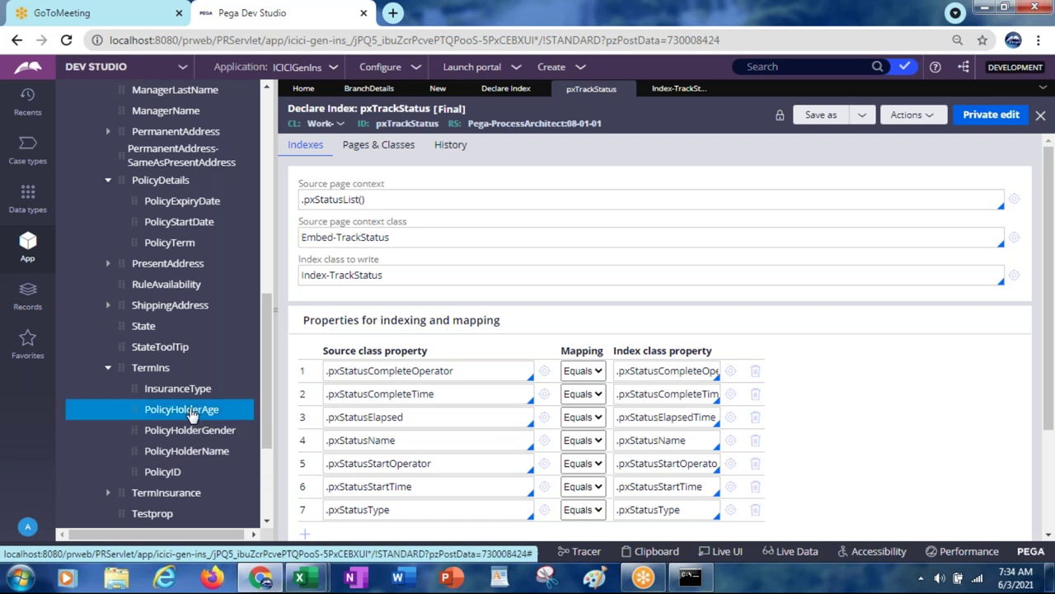
right_click(191, 414)
left_click(196, 489)
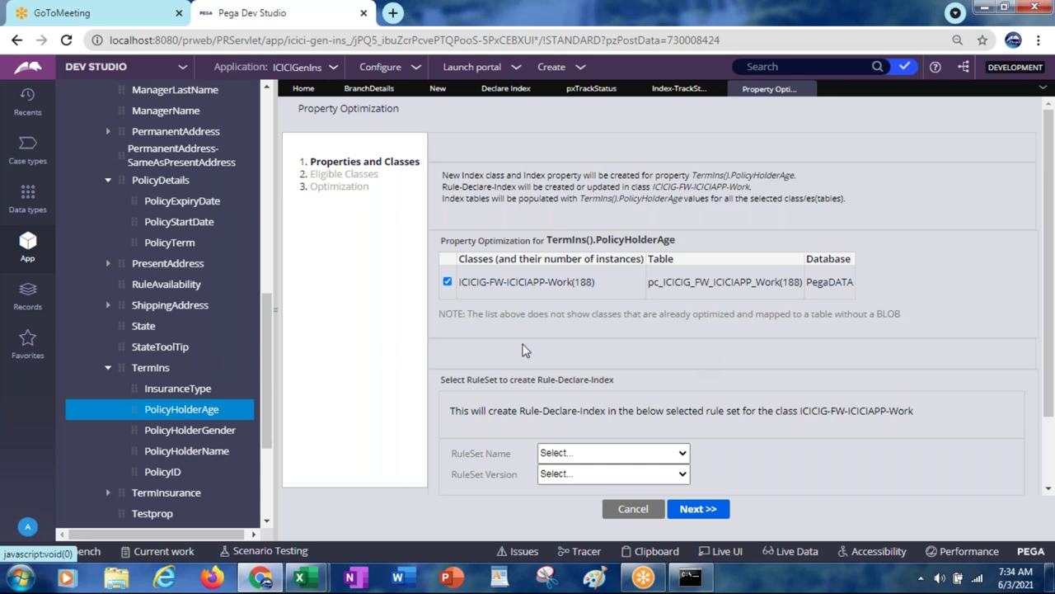
left_click(151, 369)
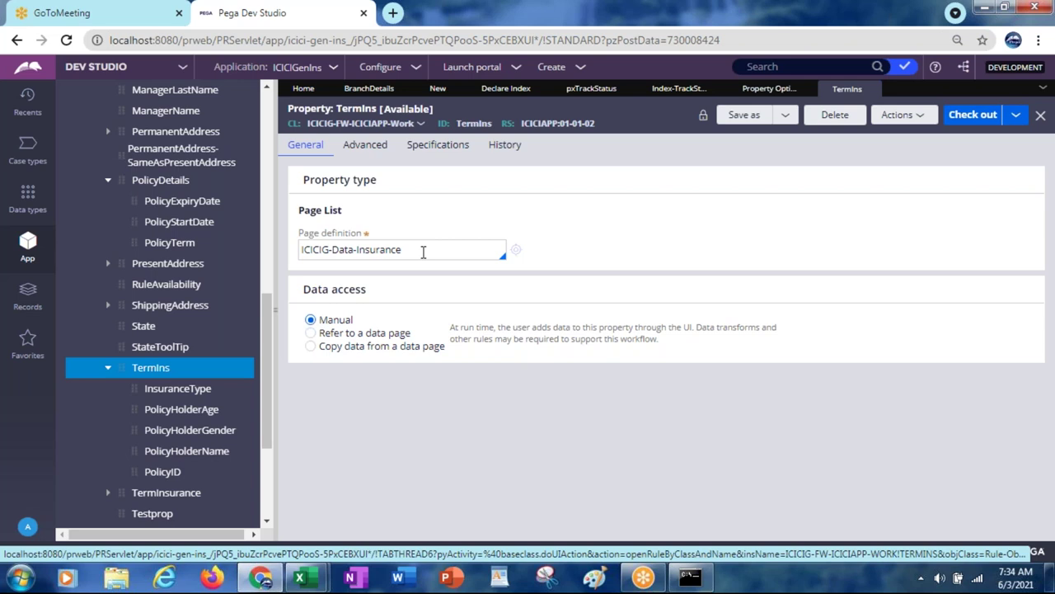
left_click(22, 206)
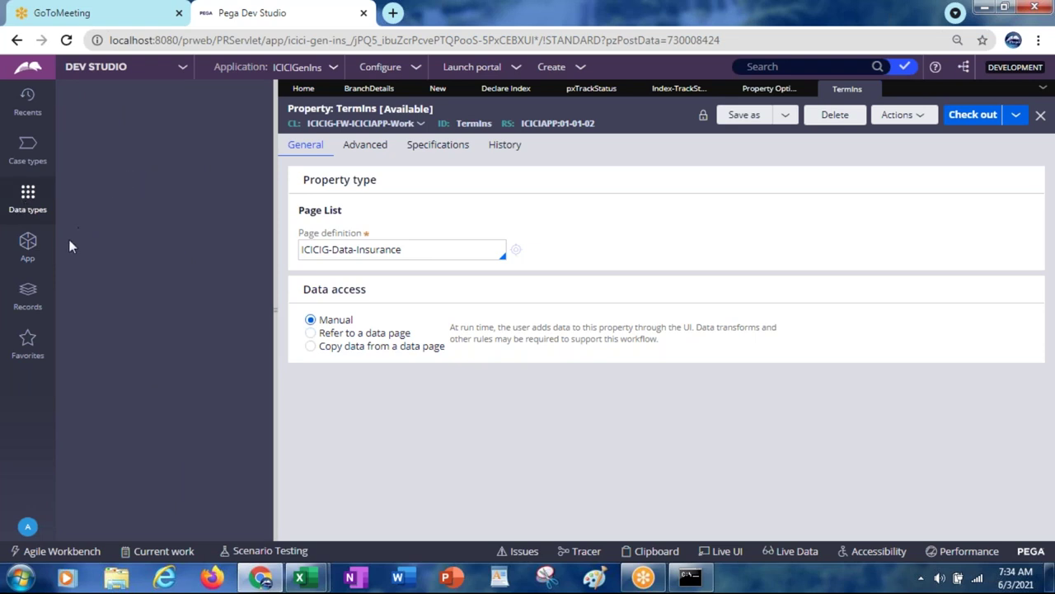
left_click(26, 247)
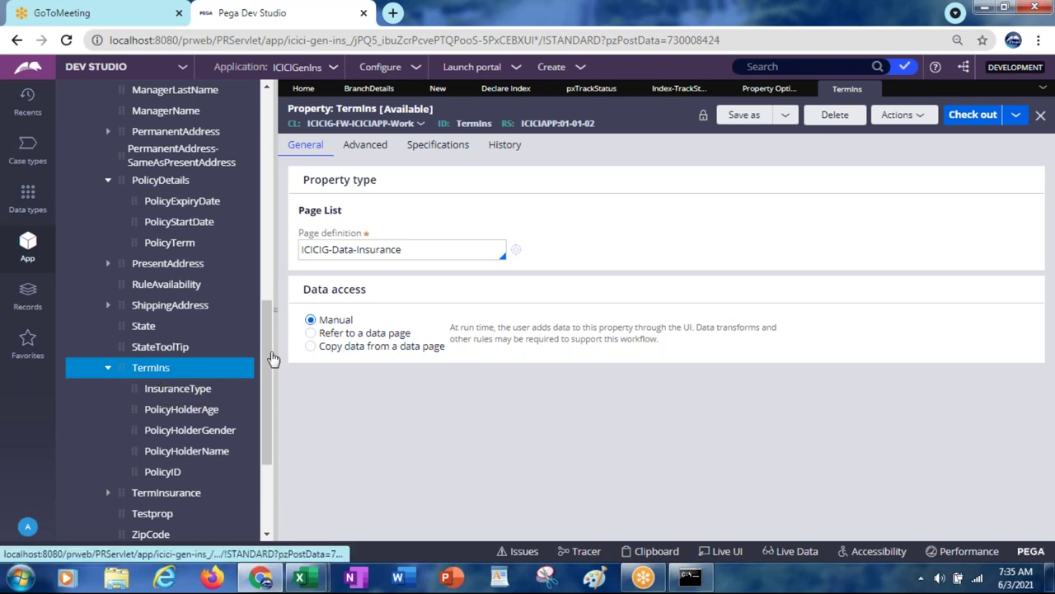
left_click(873, 89)
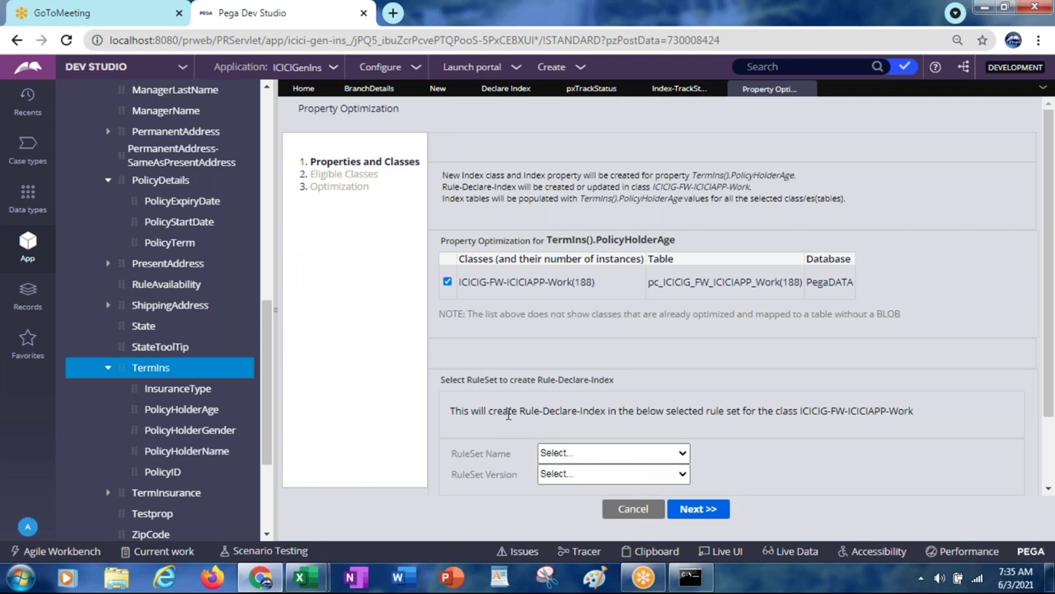
left_click_drag(509, 412, 605, 411)
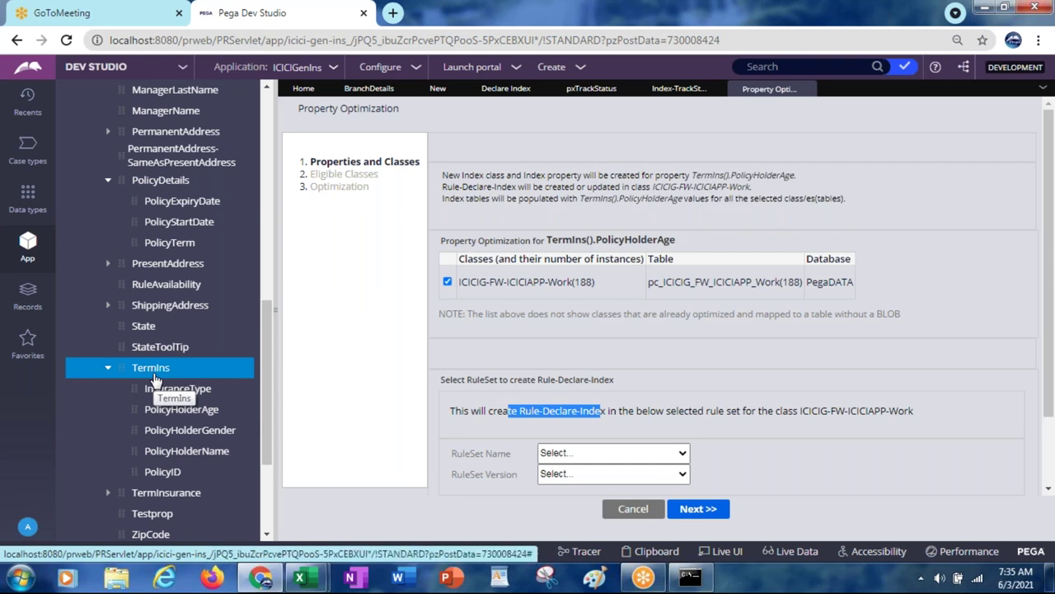
Step: Set the wizard's target ruleset to ICICIAPP, version 01-01-02
left_click(592, 460)
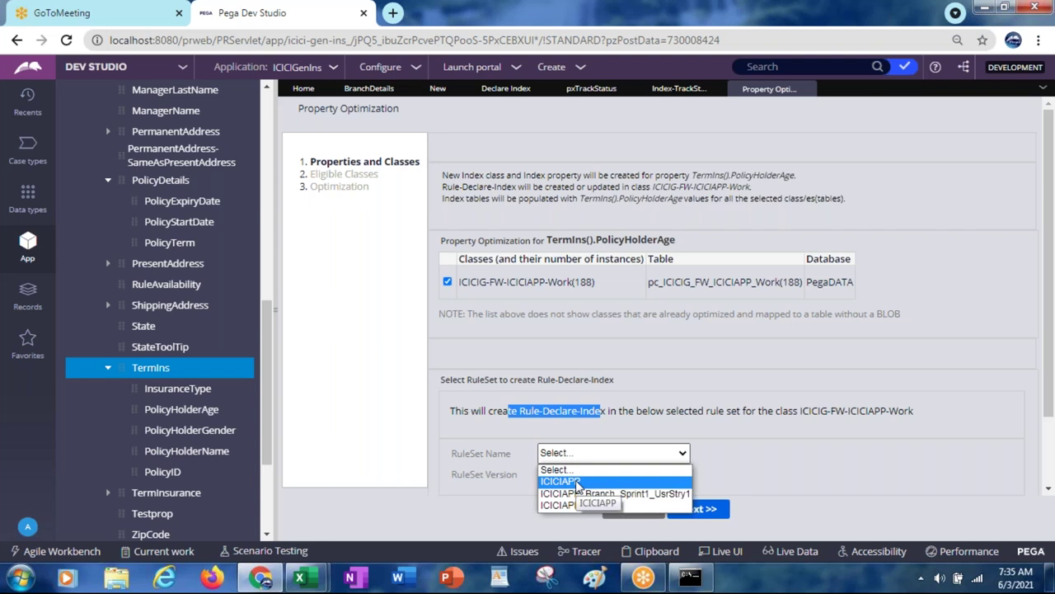
left_click(576, 483)
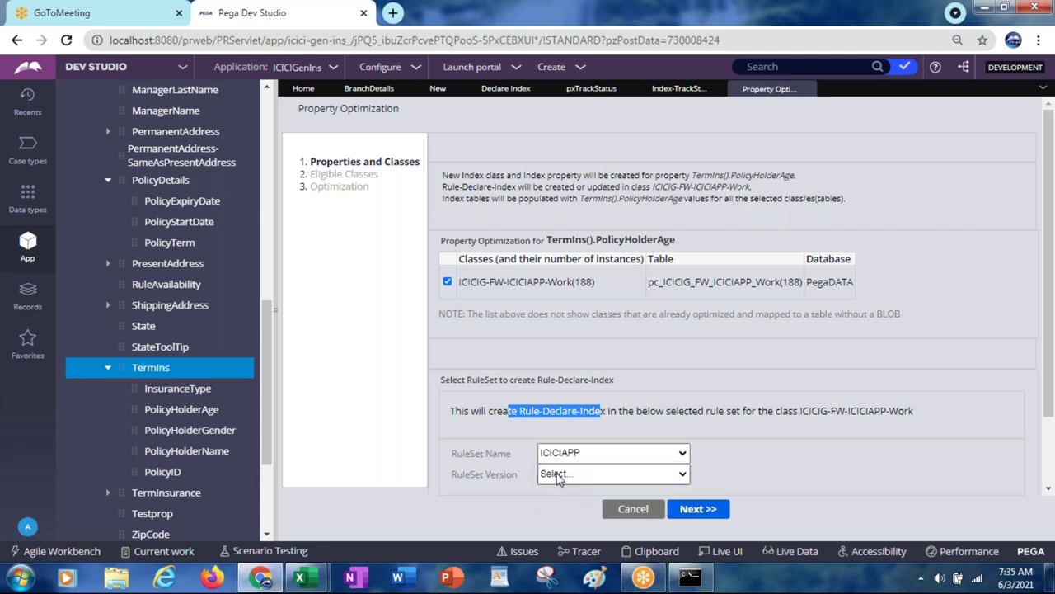
left_click(558, 476)
left_click(567, 502)
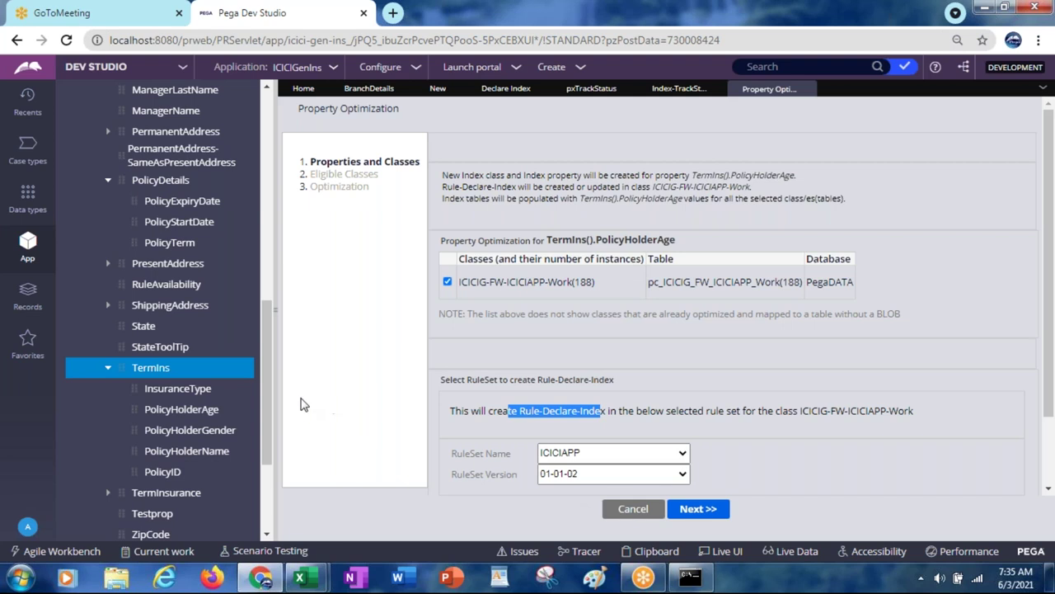
Step: Review the TermIns and PolicyDetails property rules, close them, and advance to Eligible Classes
left_click(160, 372)
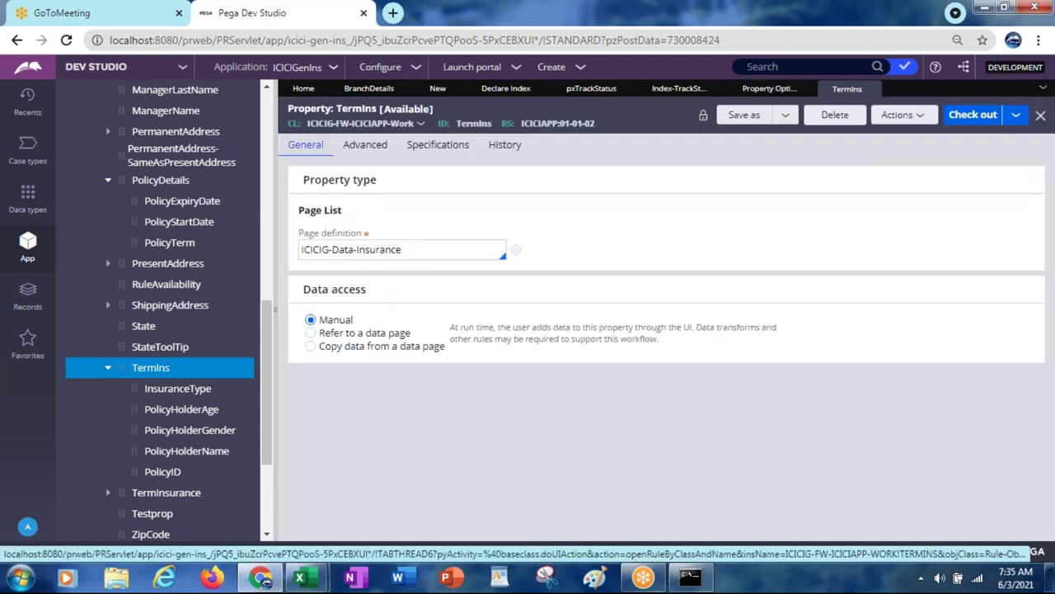
left_click(171, 184)
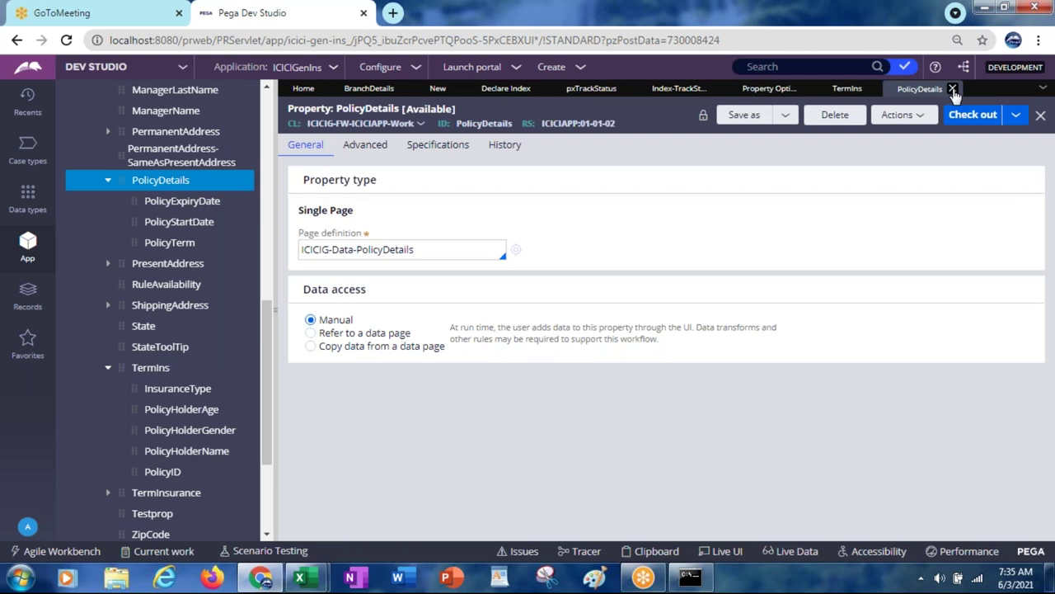
left_click(951, 88)
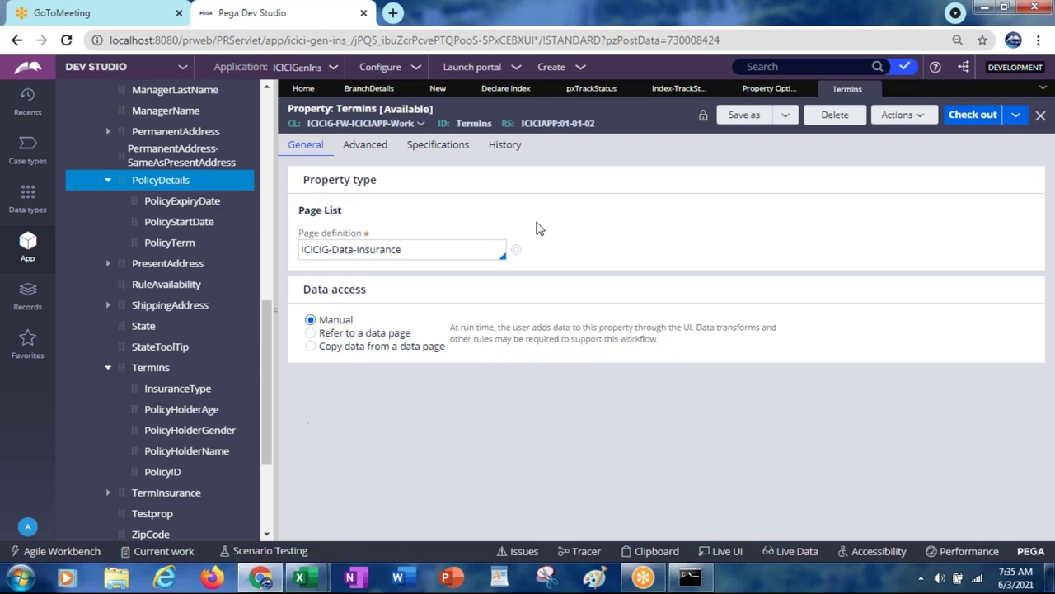
left_click(871, 89)
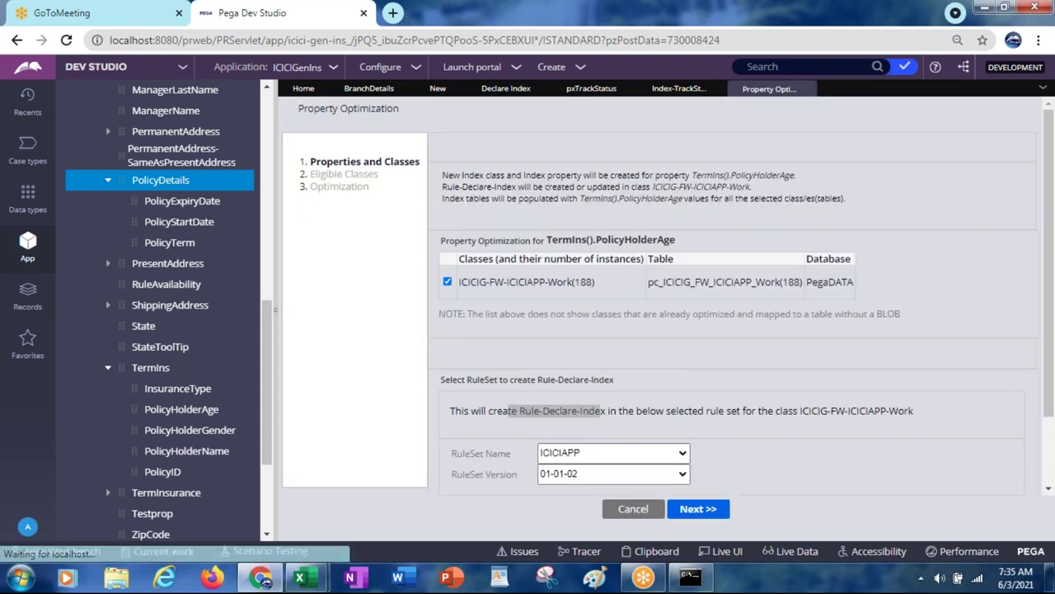
left_click(695, 510)
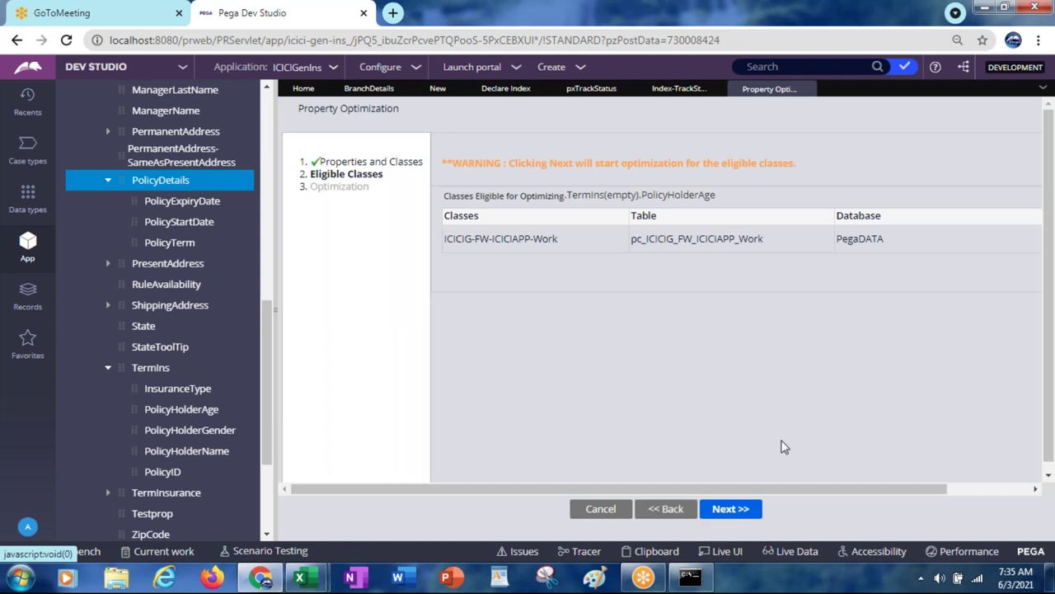
Step: Run the PolicyHolderAge optimization, note the created Index-ICICIG-Data-Insurance class and index property, then finish
left_click(734, 509)
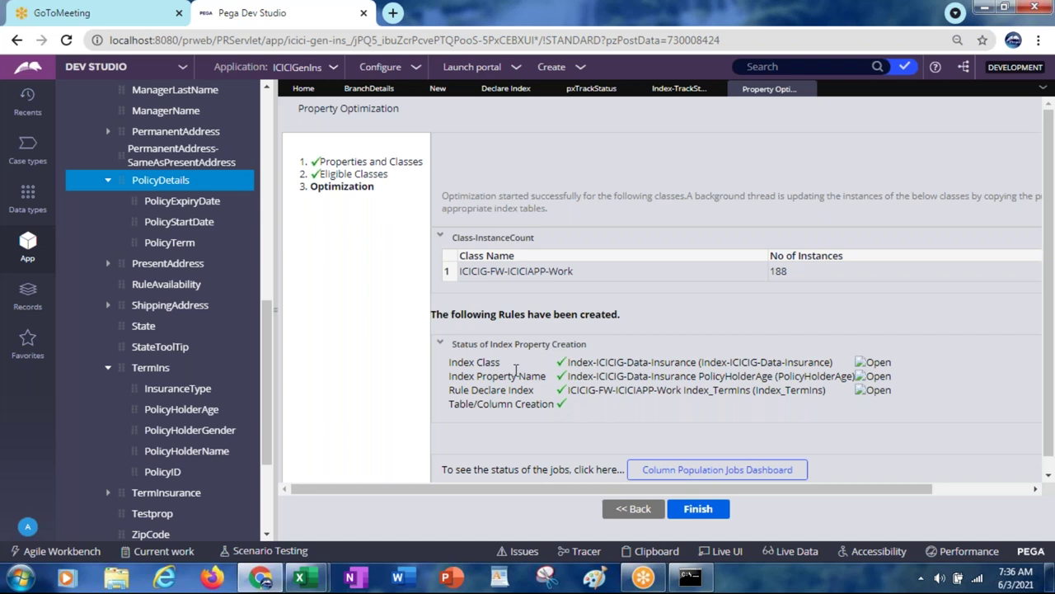
left_click_drag(571, 366, 699, 363)
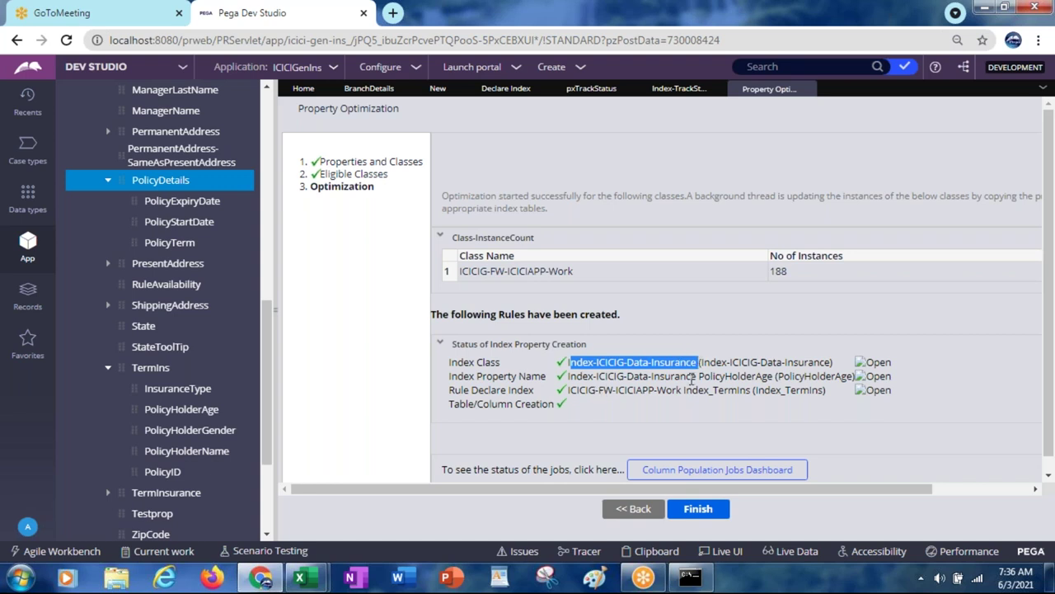
double_click(722, 376)
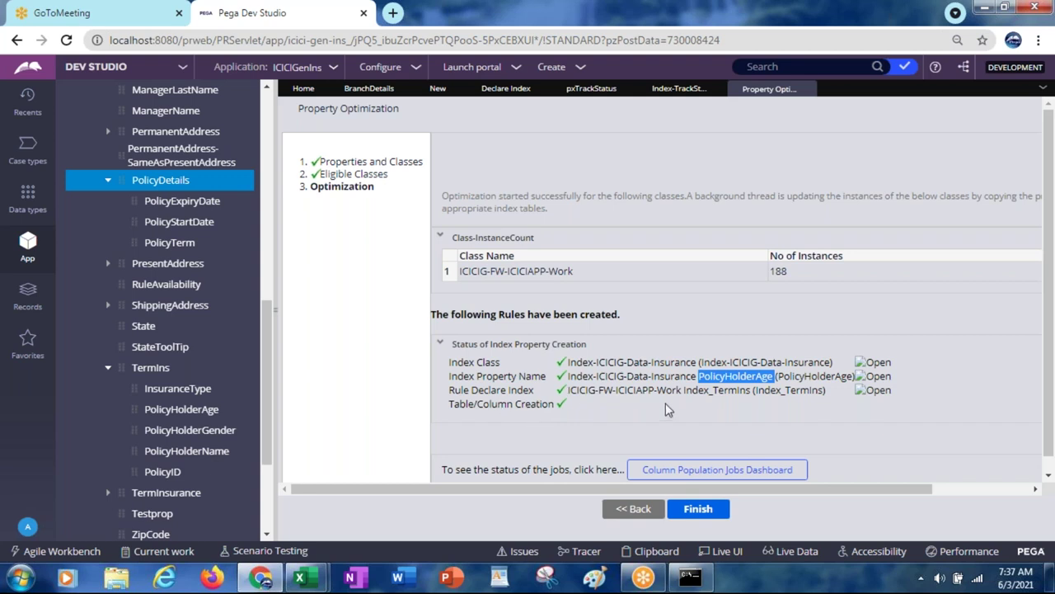
left_click(690, 515)
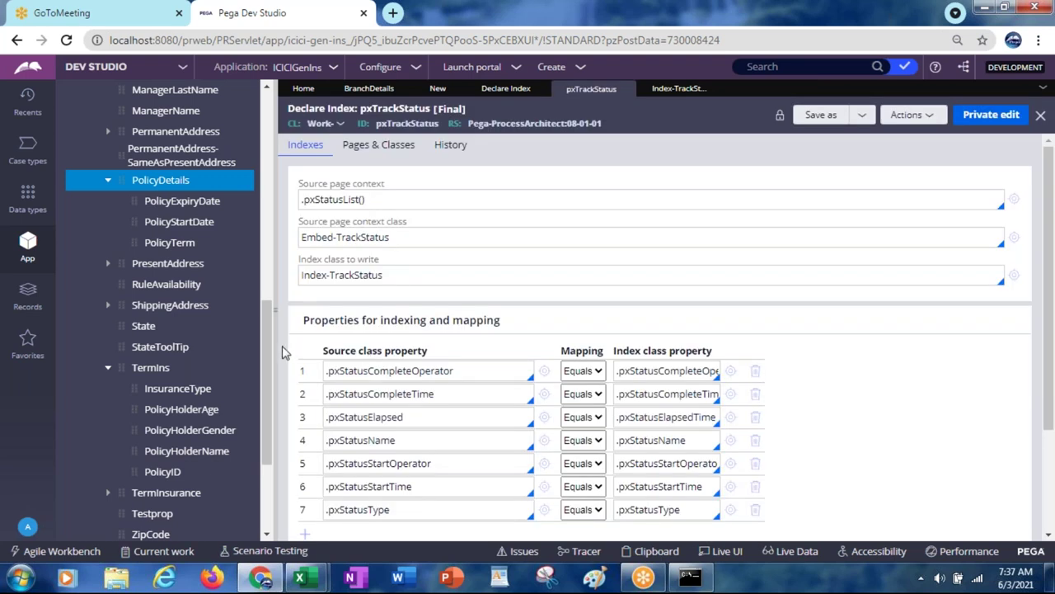
Step: Search the class explorer for 'index-ici' and select Index-ICICIG-Data-Insurance
scroll(264, 353, "up", 10)
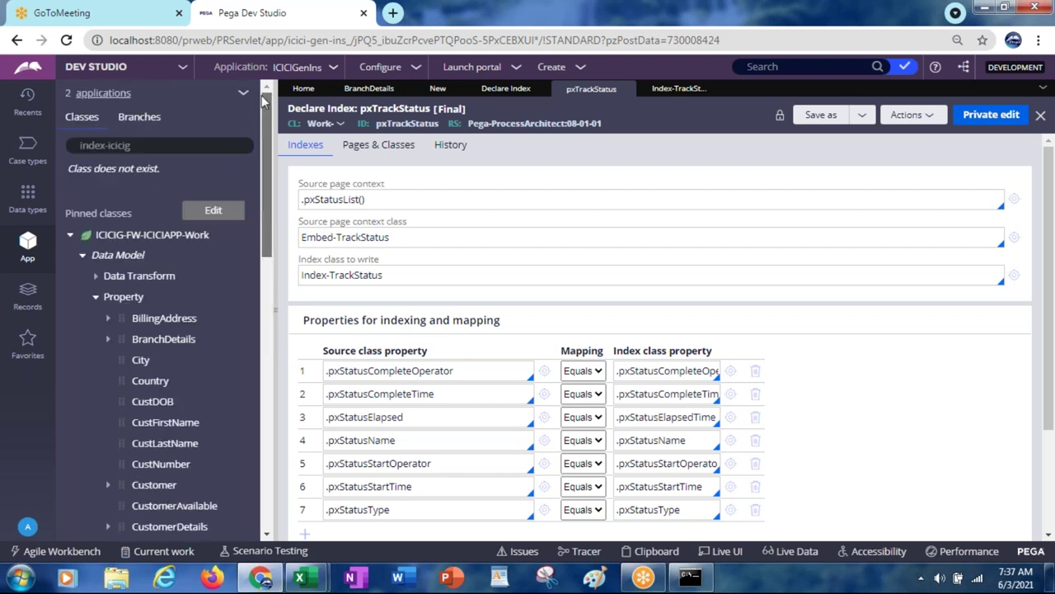
left_click(143, 145)
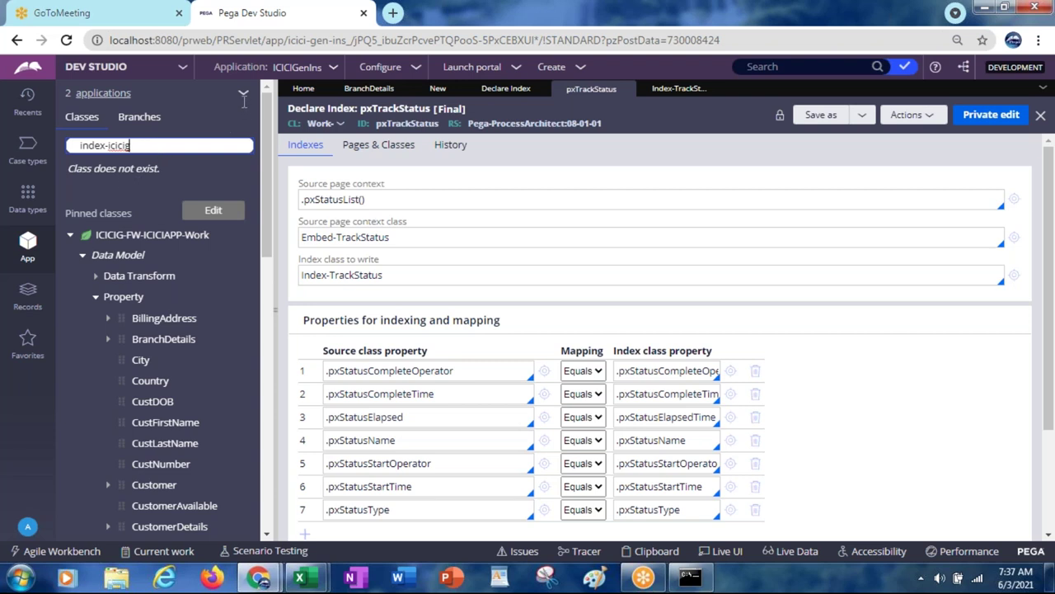
left_click(589, 207)
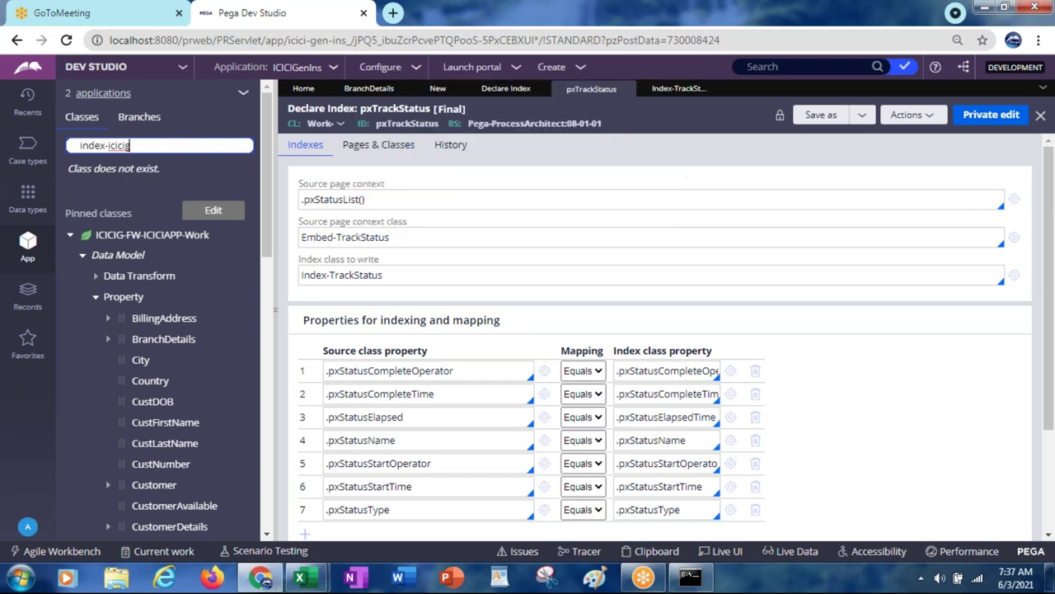
key("BackSpace")
key("BackSpace")
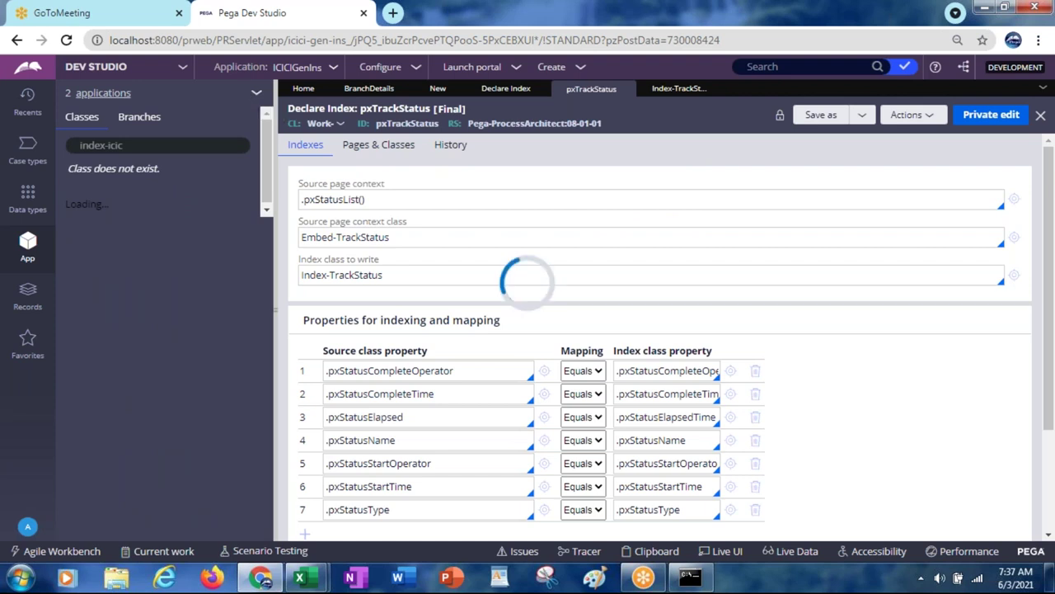
left_click(257, 92)
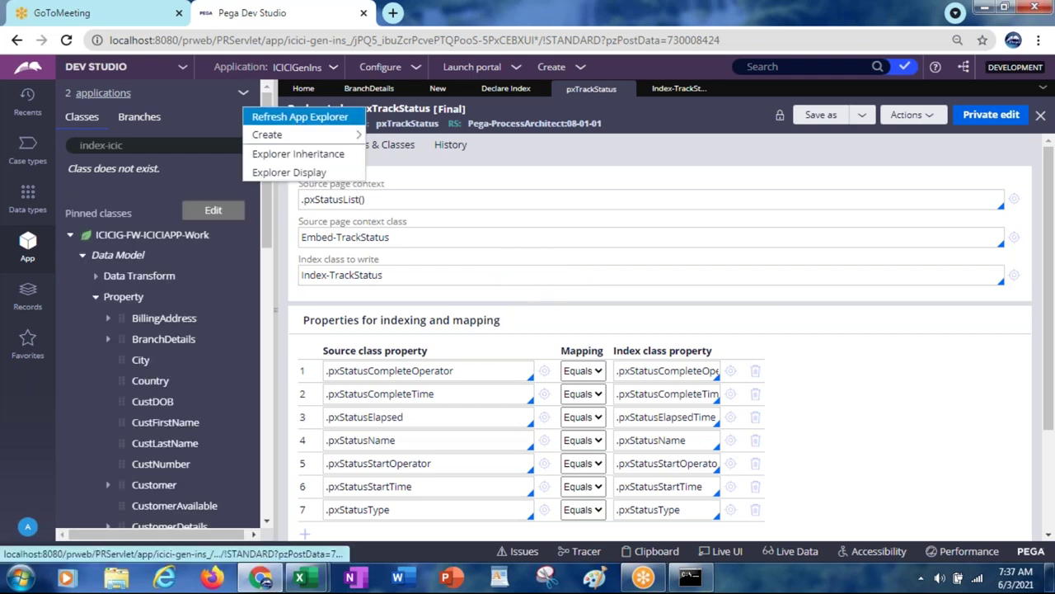
left_click(161, 145)
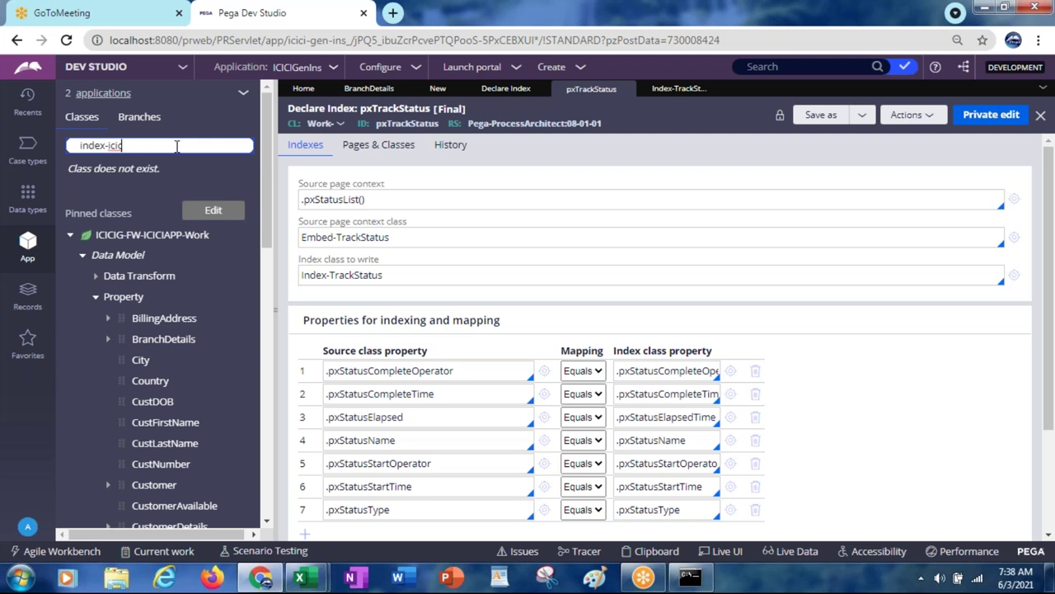
key("BackSpace")
key("BackSpace")
type("i")
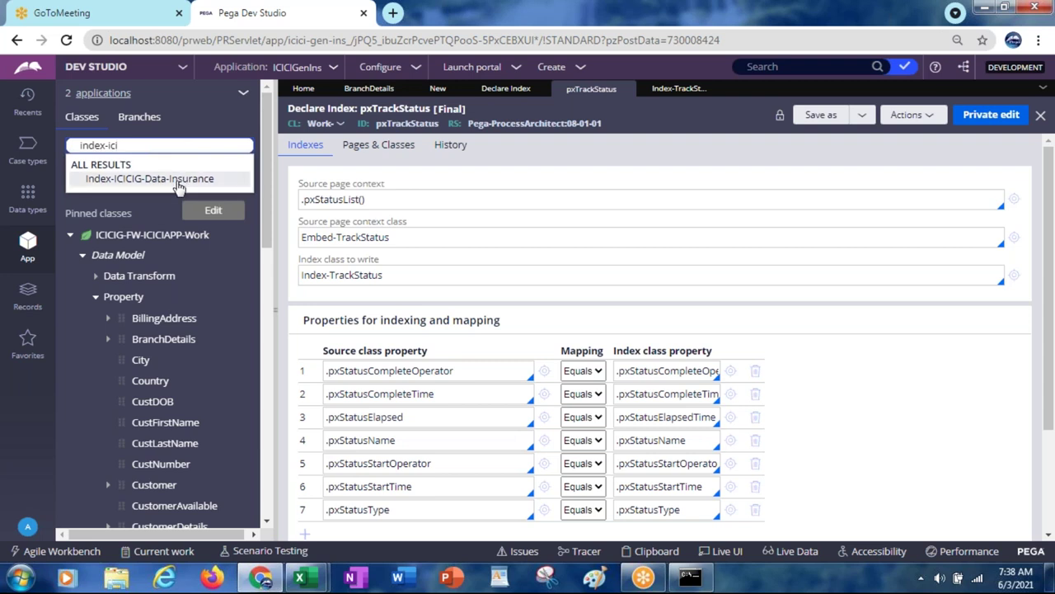
left_click(178, 180)
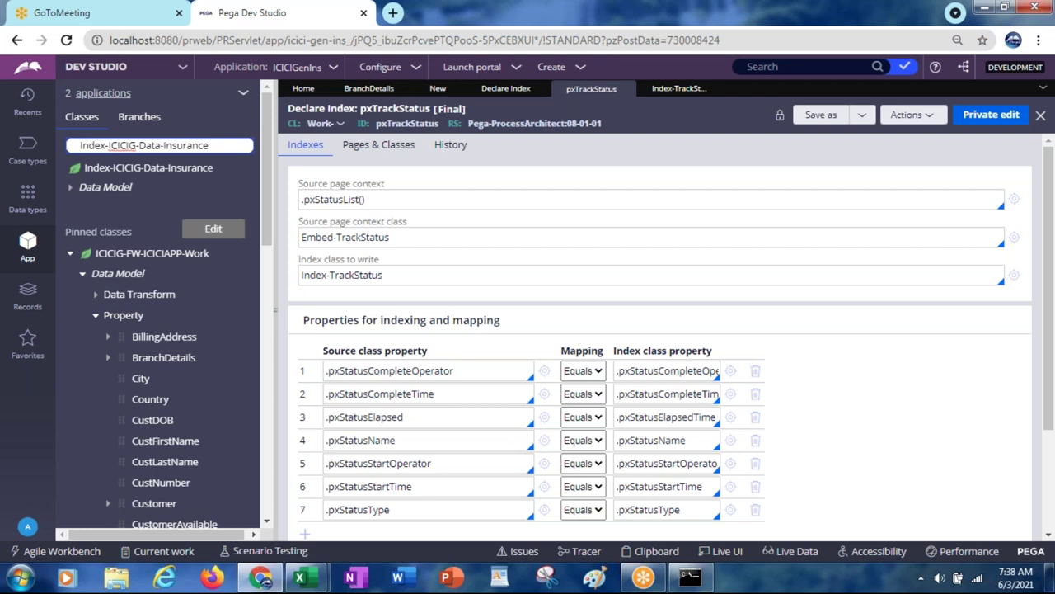
Step: List the Index-ICICIG-Data-Insurance instances, showing three Index_TermIns entries for CD-8001 and CD-9010
left_click(71, 191)
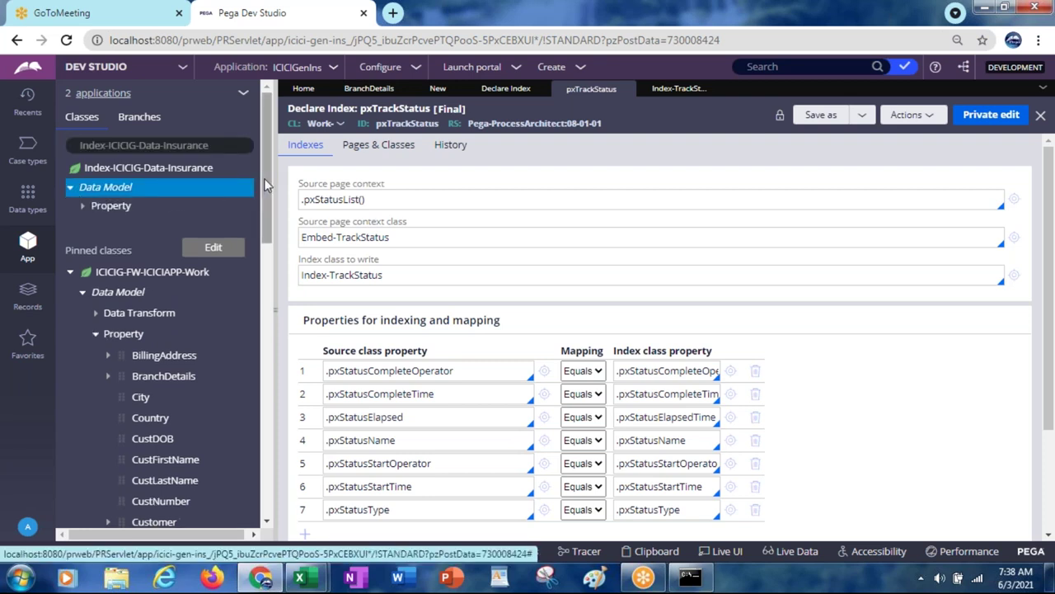
left_click(83, 207)
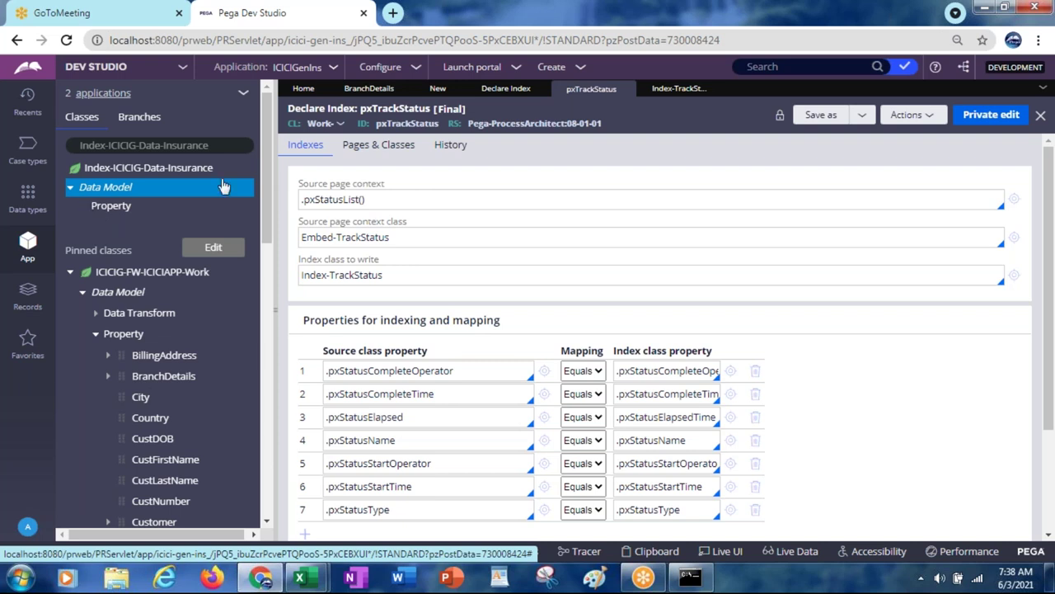
left_click(162, 170)
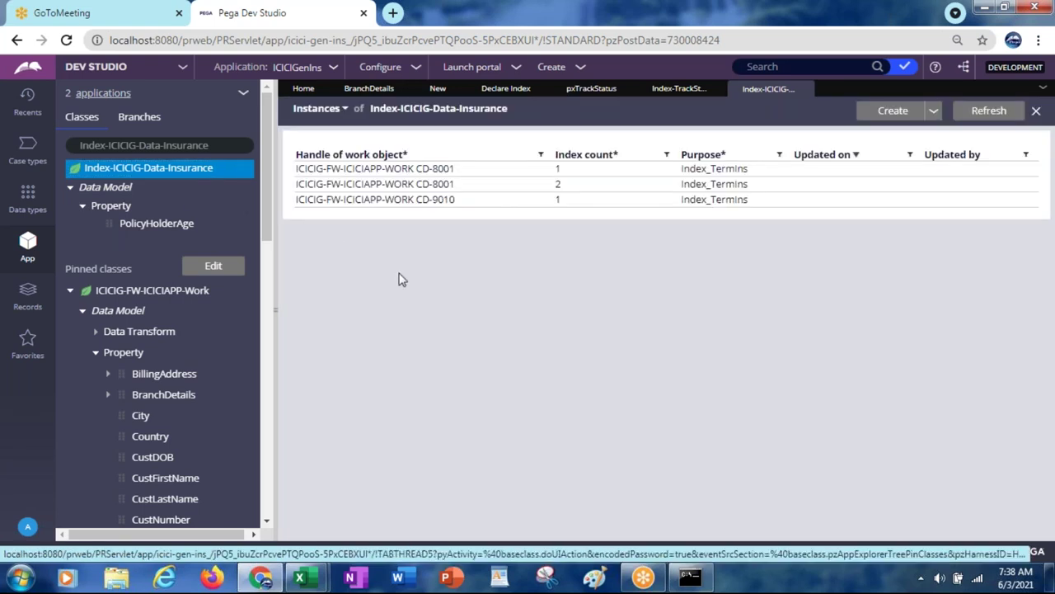
right_click(144, 171)
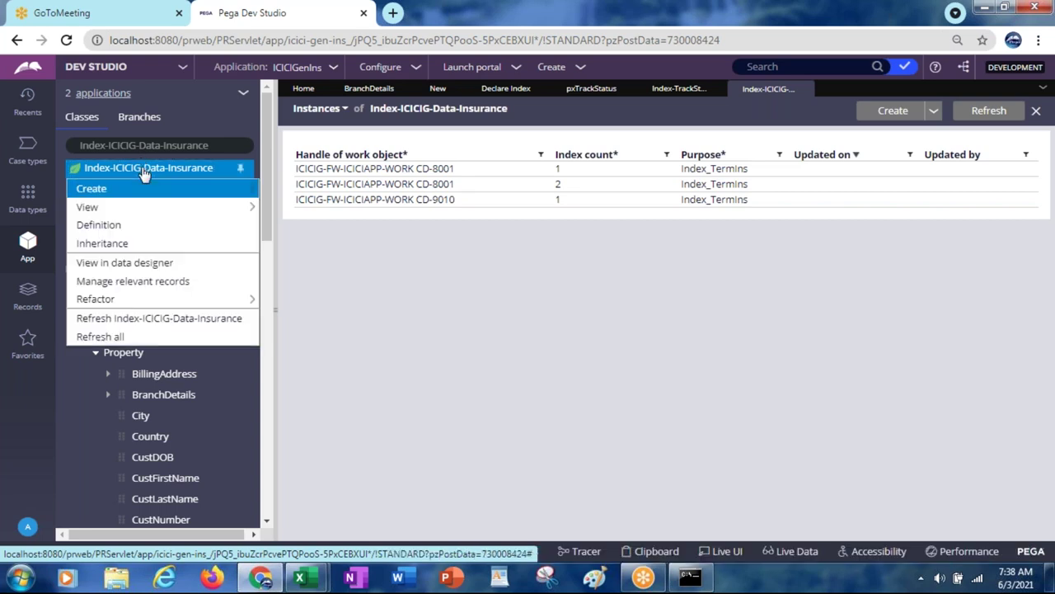
Step: Open the class definition and test its connection, confirming table pr_Index_ICICIG_Data_Insurance
left_click(128, 225)
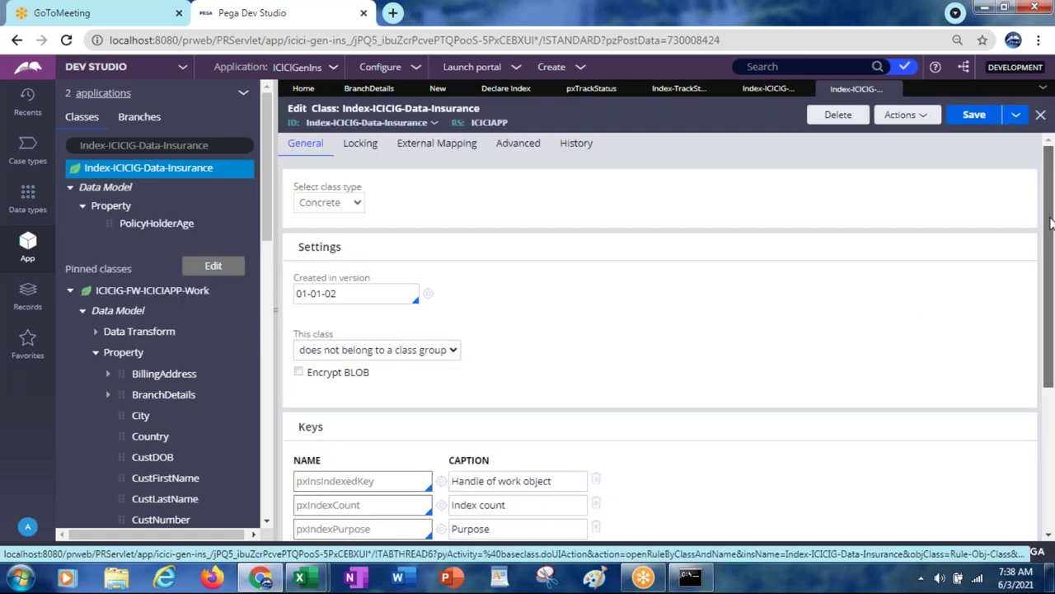
scroll(1051, 221, "down", 2)
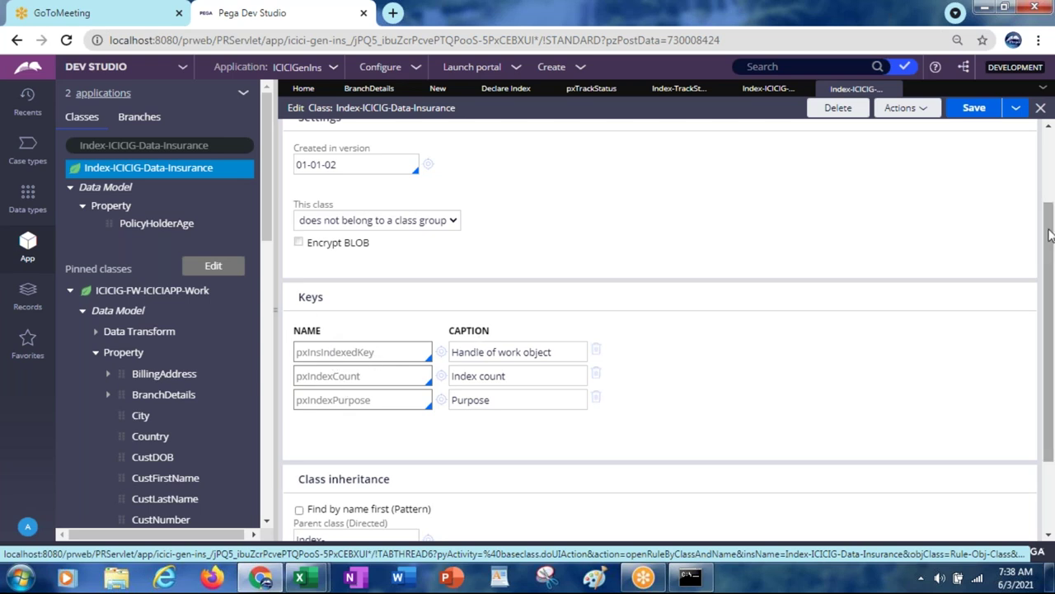
left_click_drag(1049, 248, 1049, 352)
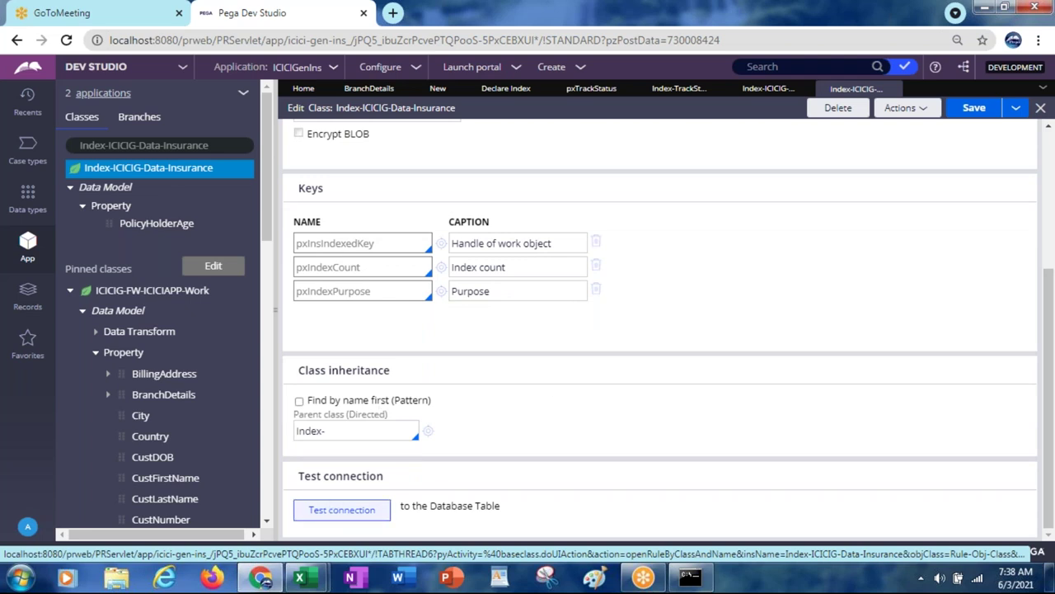
left_click(331, 512)
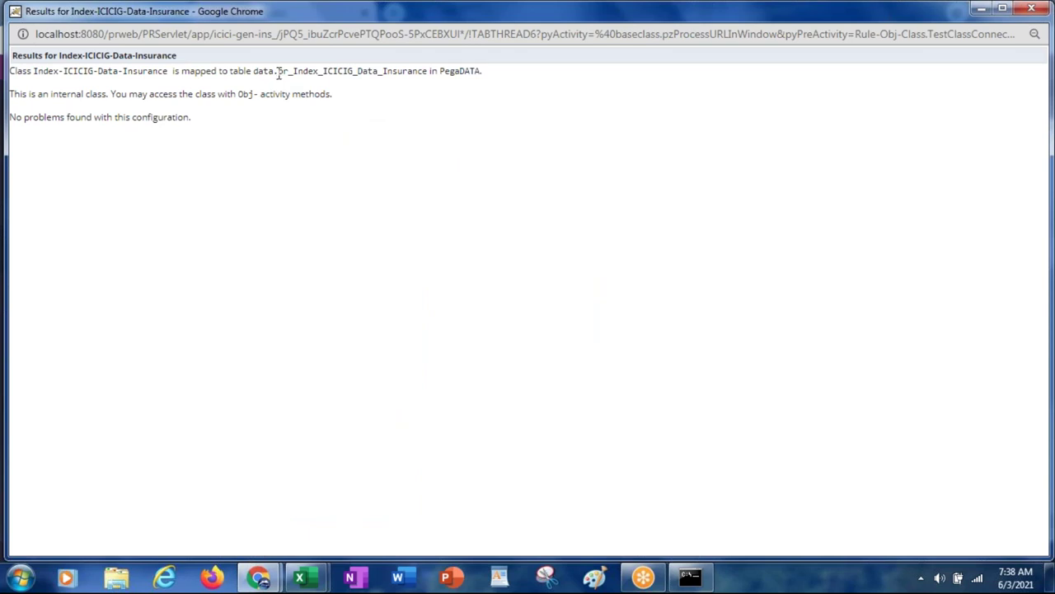
left_click_drag(279, 72, 429, 71)
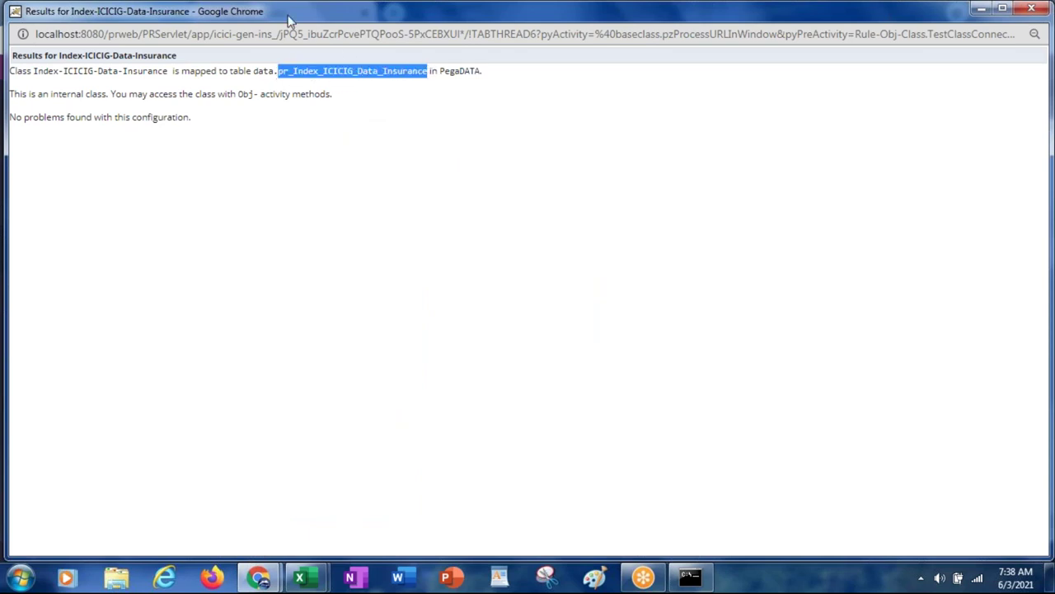
left_click_drag(289, 18, 289, 138)
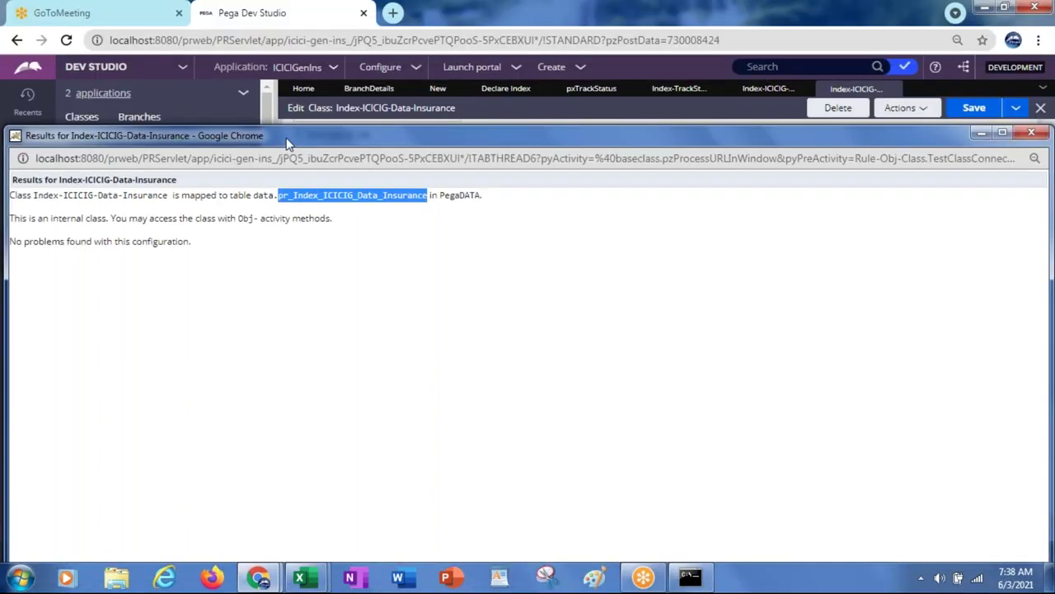
left_click(1030, 134)
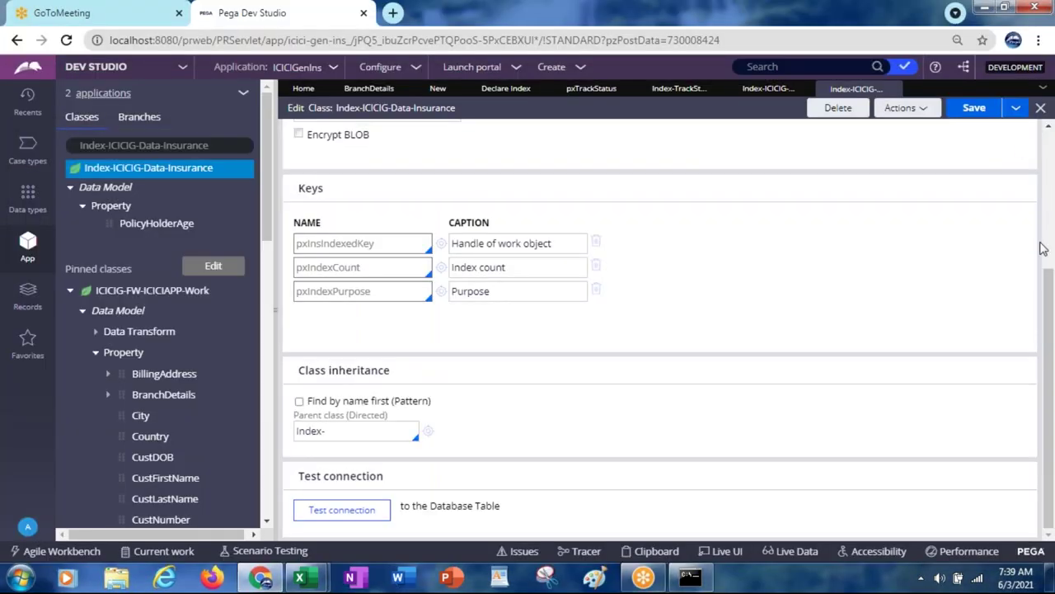
left_click_drag(1049, 295, 1048, 136)
Step: Close the four open rule tabs, refresh the Declare Index list, and open Index_TermIns
left_click(891, 89)
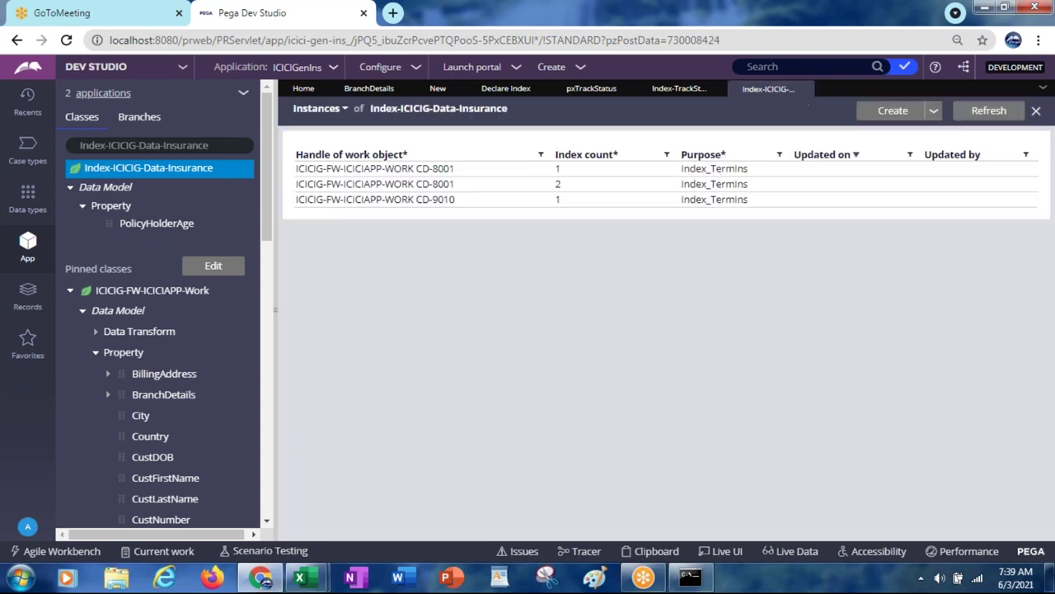
left_click(804, 89)
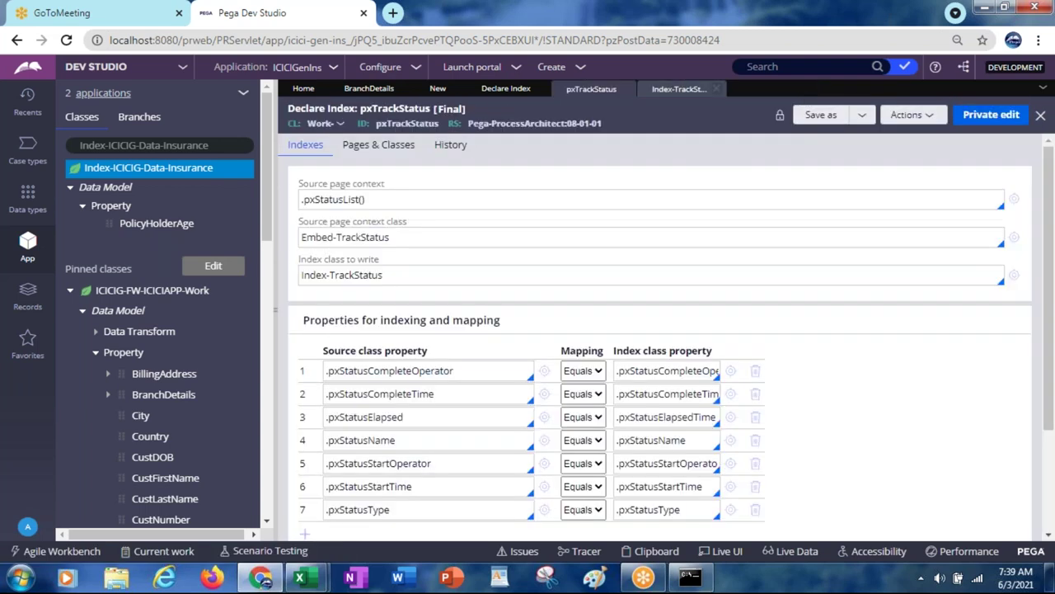
left_click(724, 89)
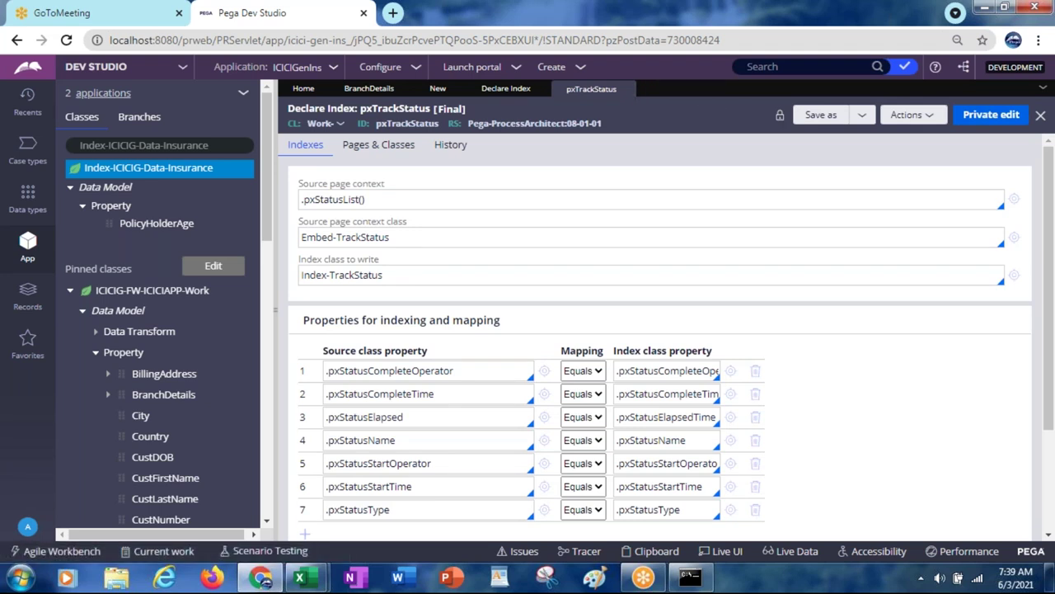
left_click(632, 88)
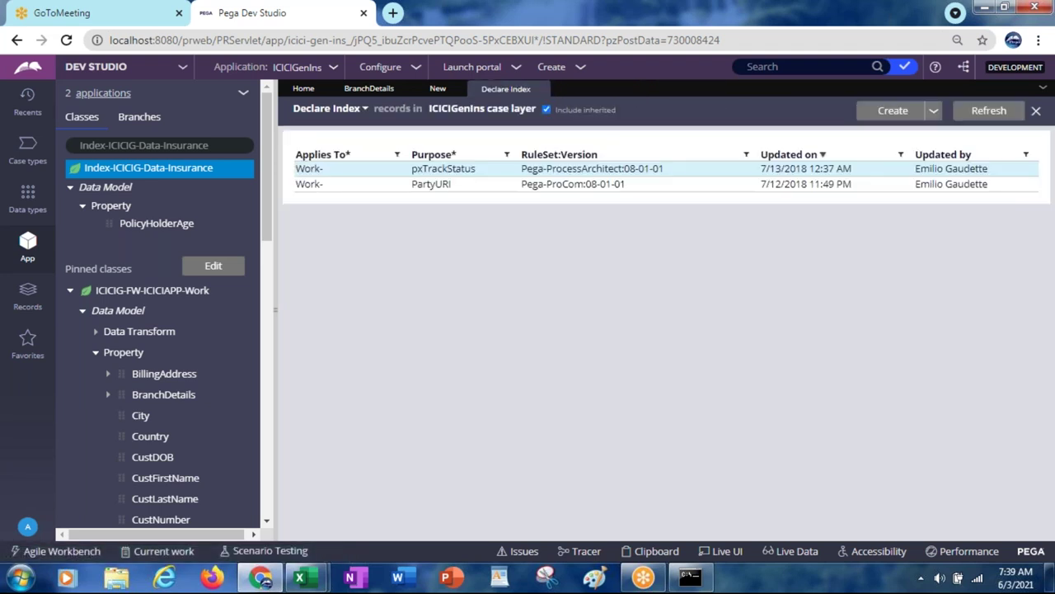
left_click(990, 113)
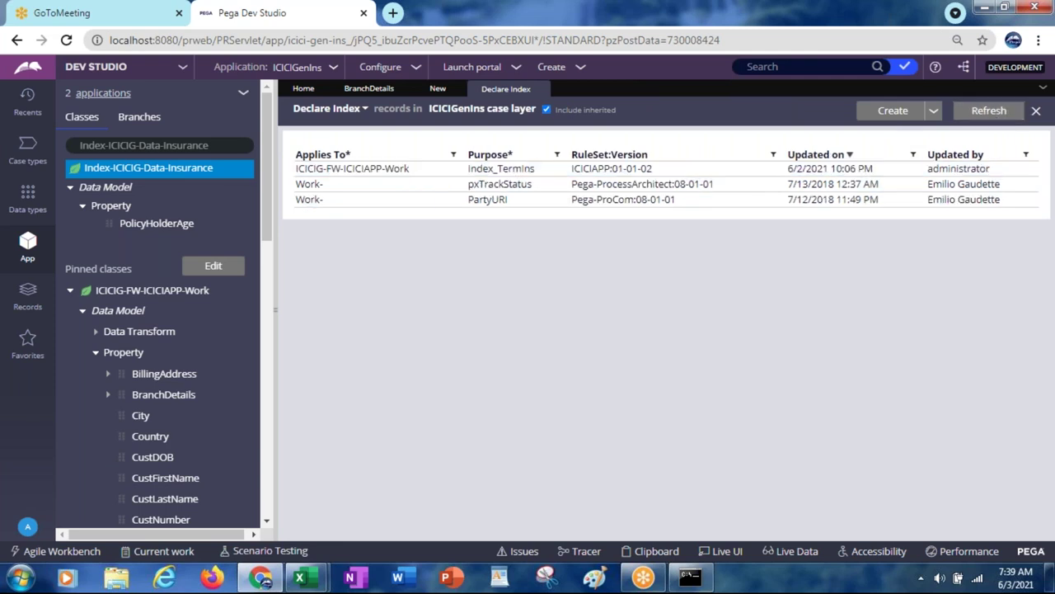
left_click(334, 174)
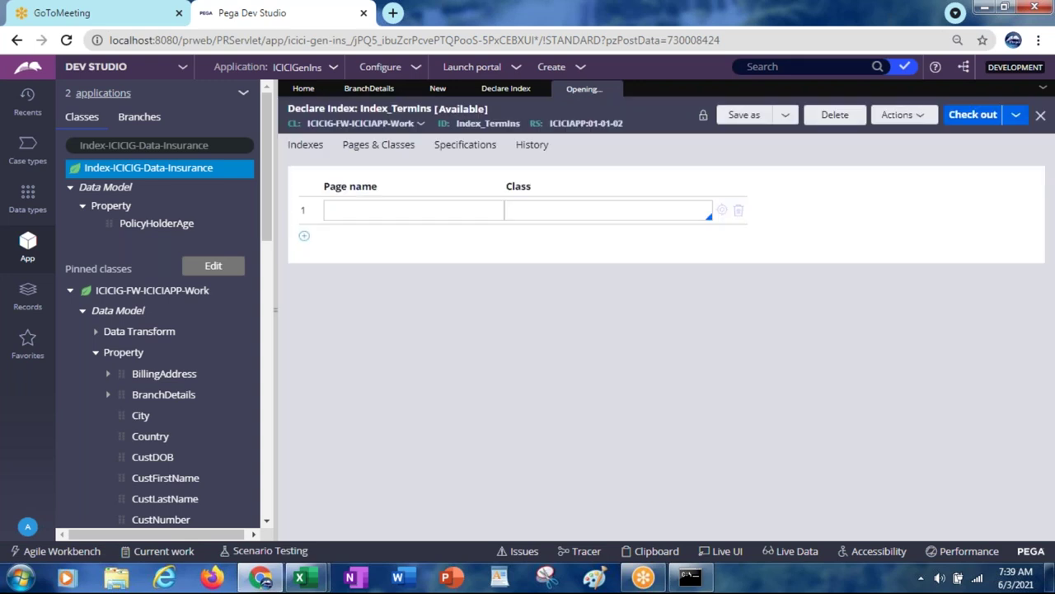
Step: Check Index_TermIns uses source .TermIns() writing to Index-ICICIG-Data-Insurance, then open that class
left_click(306, 146)
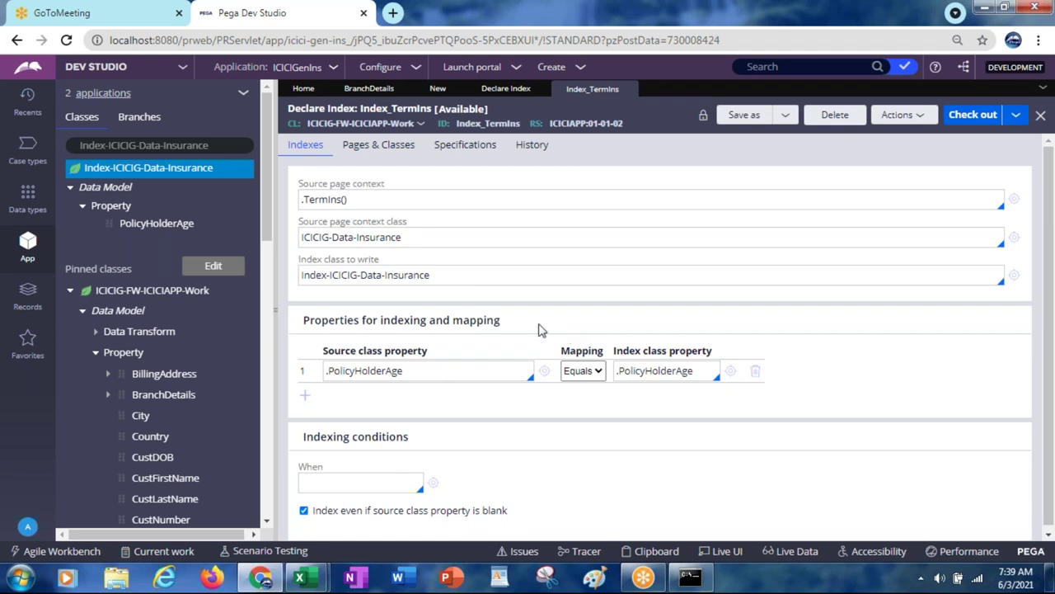
left_click(340, 201)
double_click(328, 202)
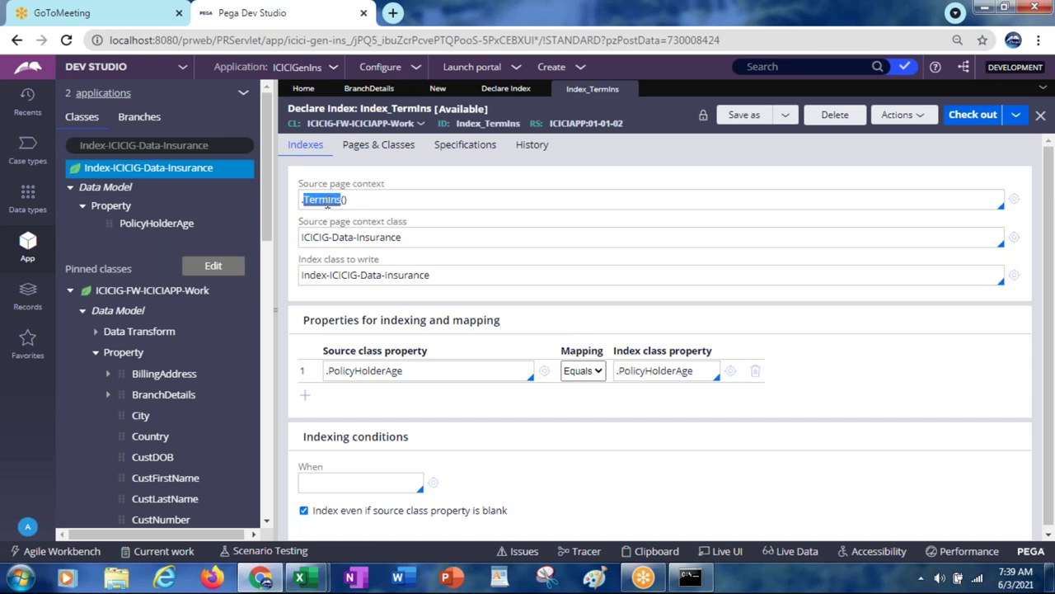
left_click(410, 238)
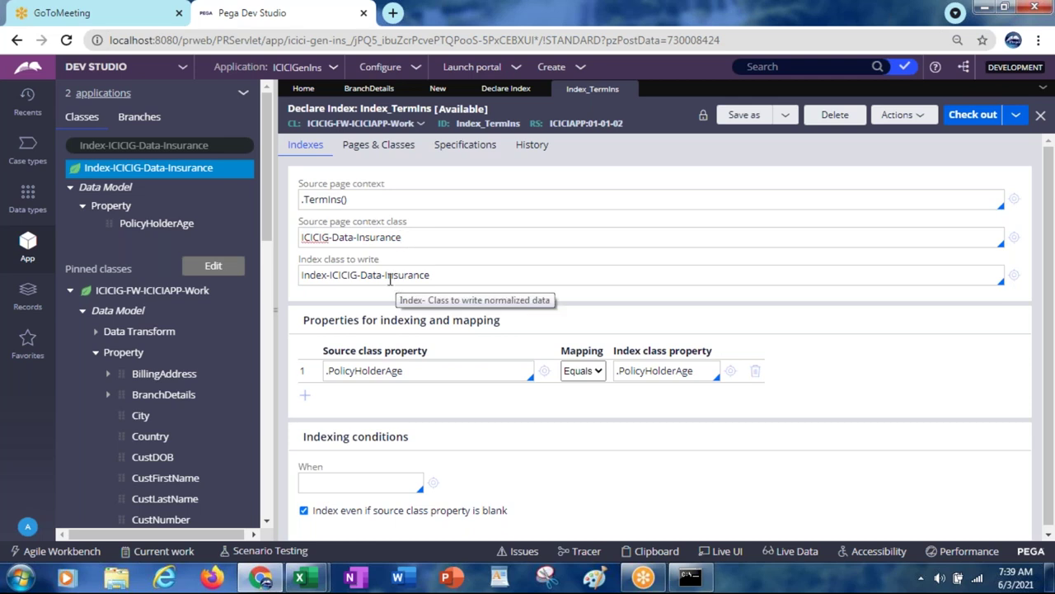
left_click(388, 277)
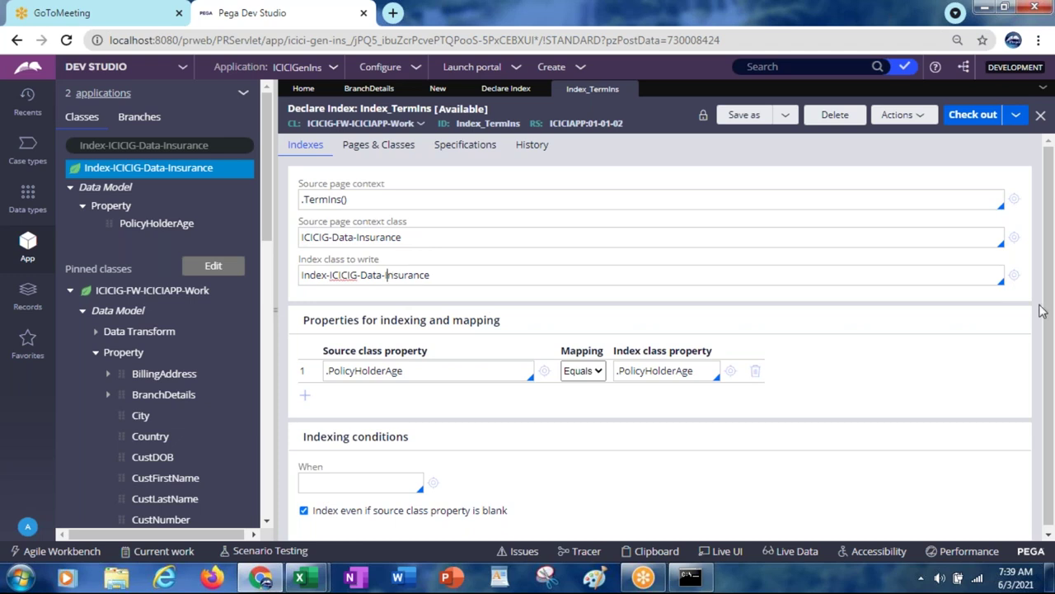
left_click(1015, 276)
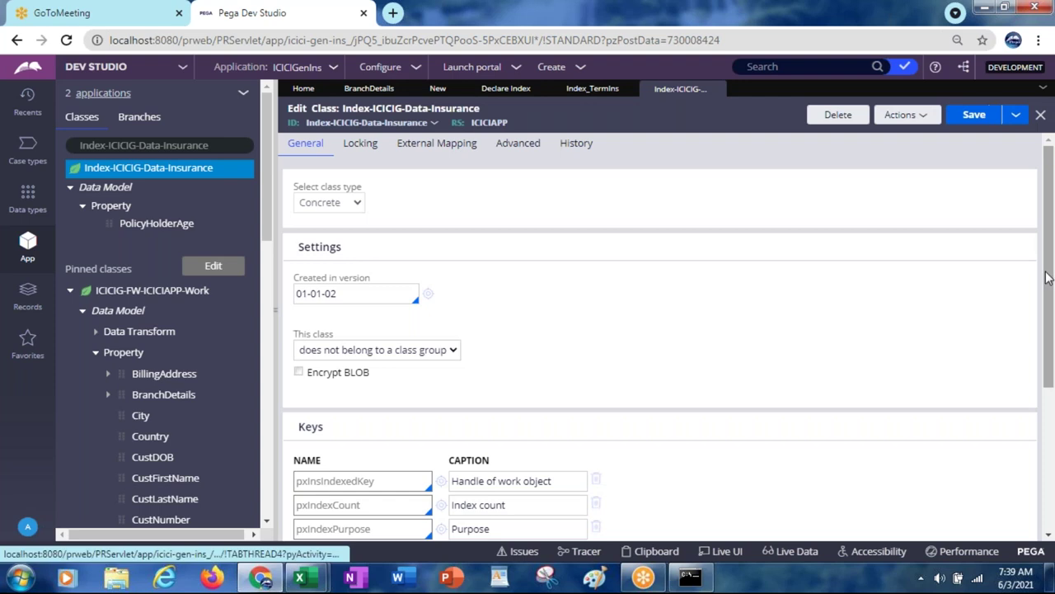
Step: View and refresh the Index-ICICIG-Data-Insurance External Mapping, which shows no column mappings
scroll(1045, 347, "down", 3)
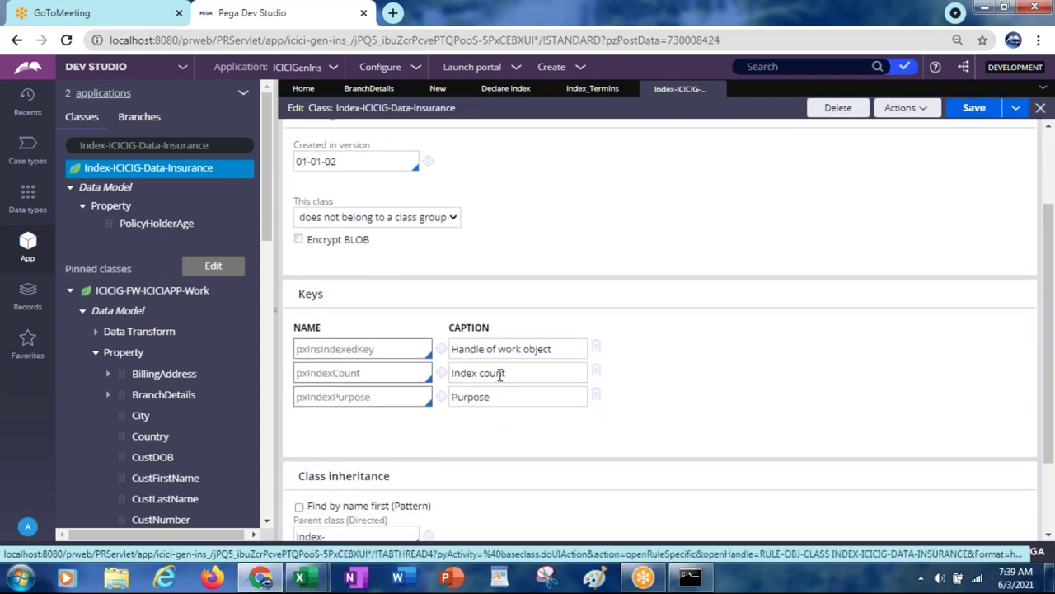
left_click_drag(1050, 324, 1039, 260)
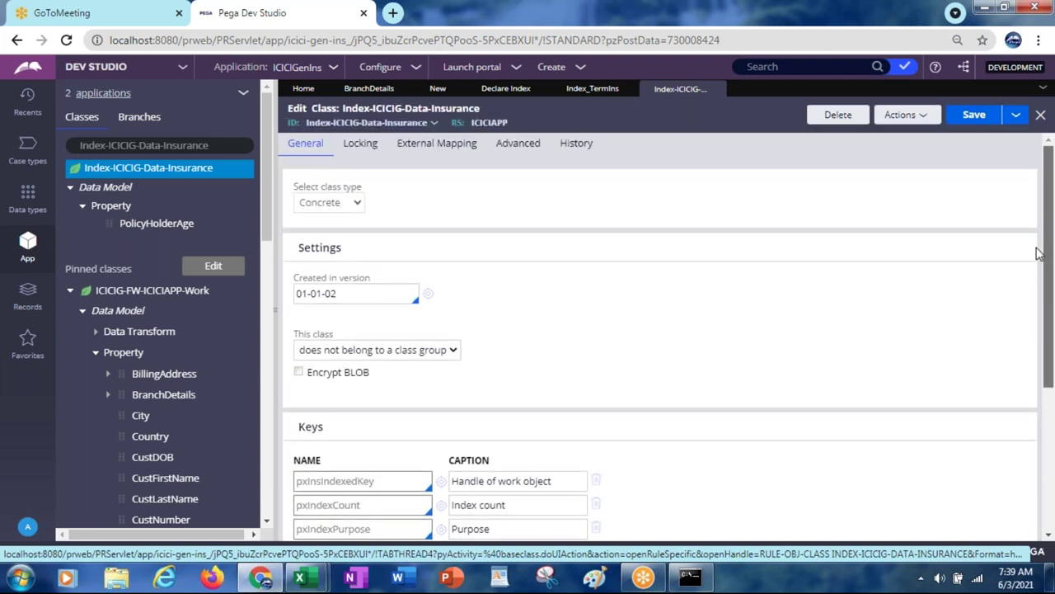
left_click(423, 145)
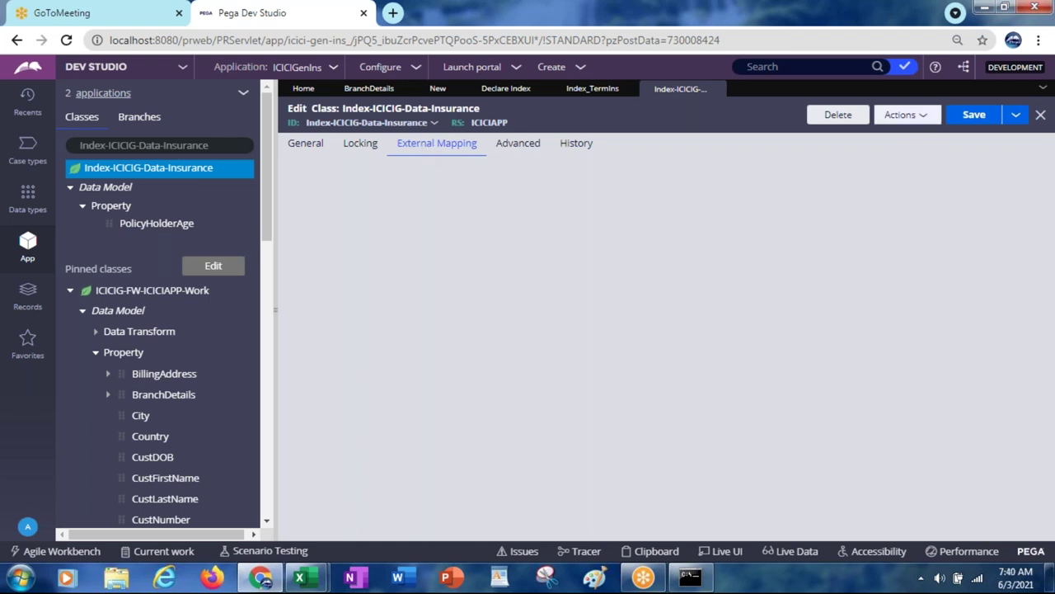
left_click(906, 114)
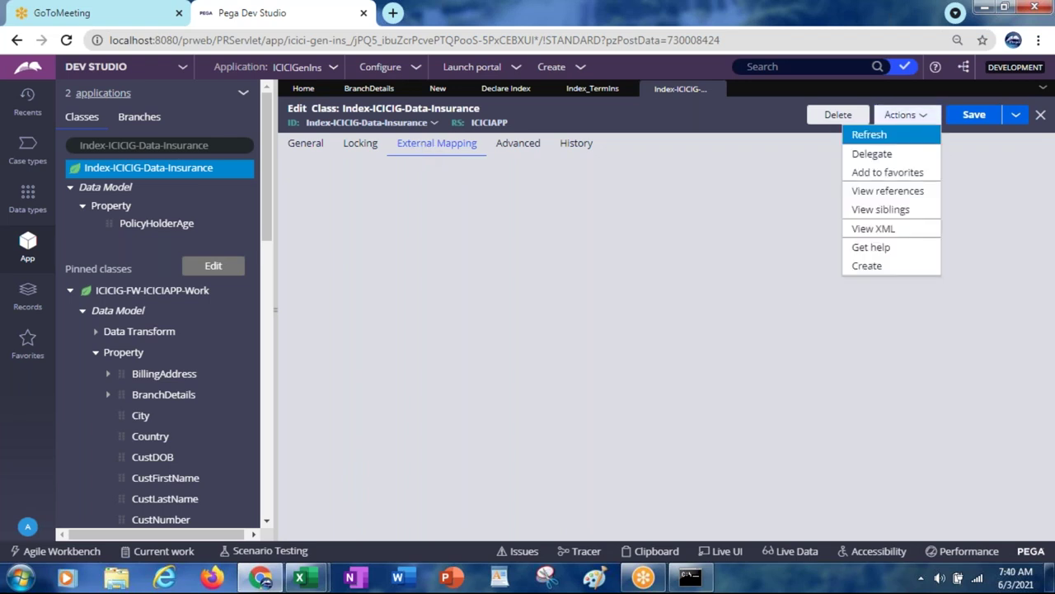
left_click(863, 136)
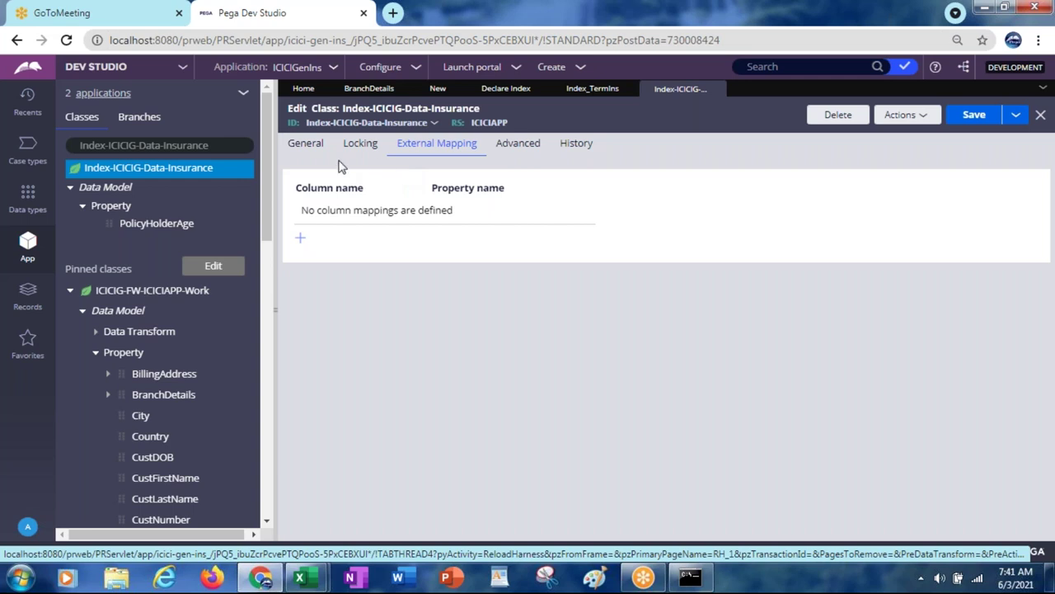
Step: Review the Index_TermIns .PolicyHolderAge to .PolicyHolderAge mapping, then close that declare index
left_click(306, 145)
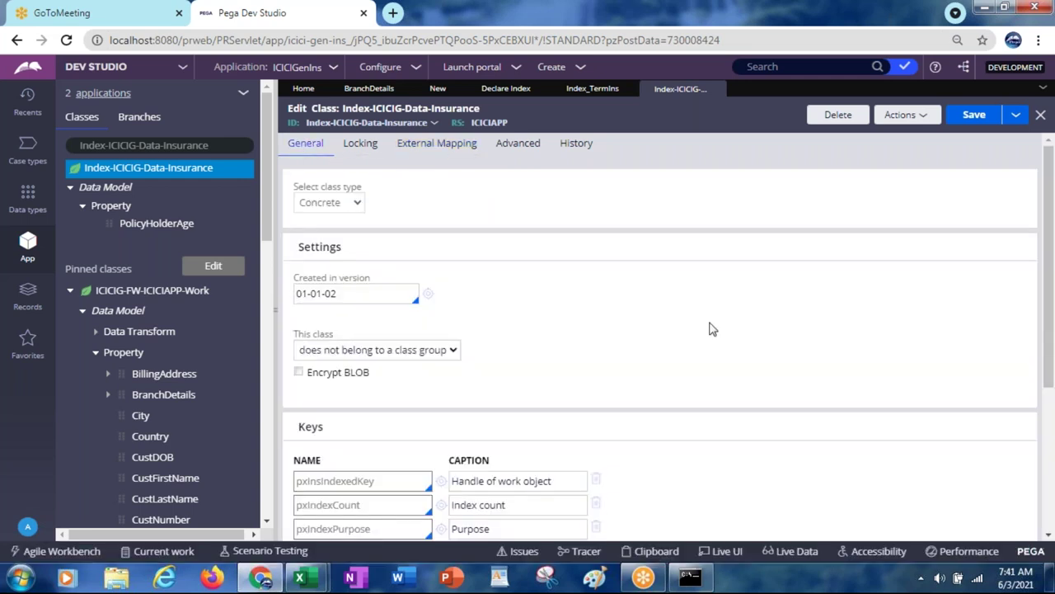
left_click_drag(1051, 343, 1051, 468)
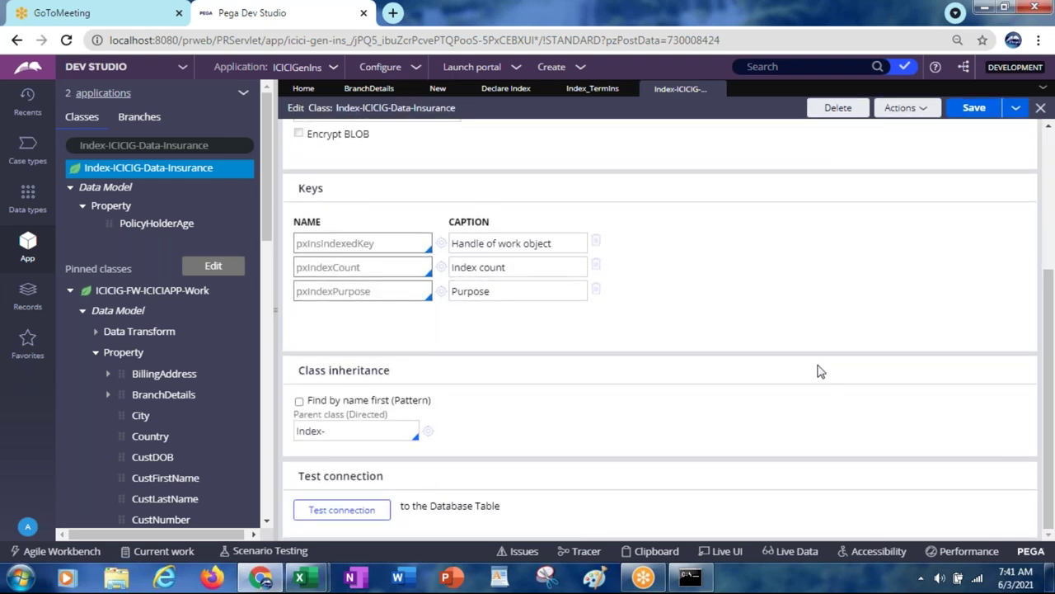
left_click(590, 93)
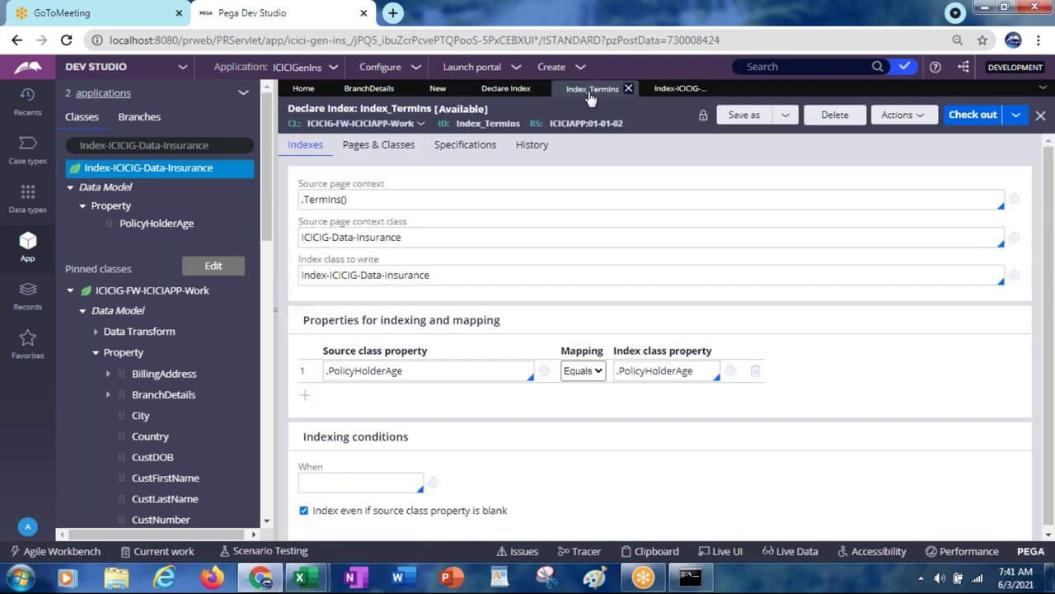
left_click(433, 369)
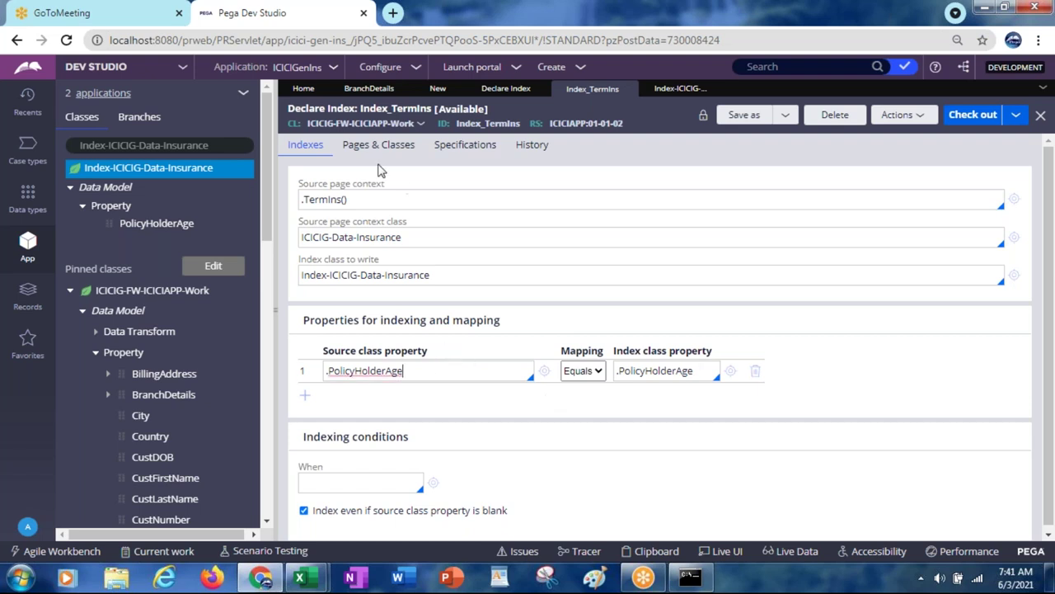
left_click(638, 370)
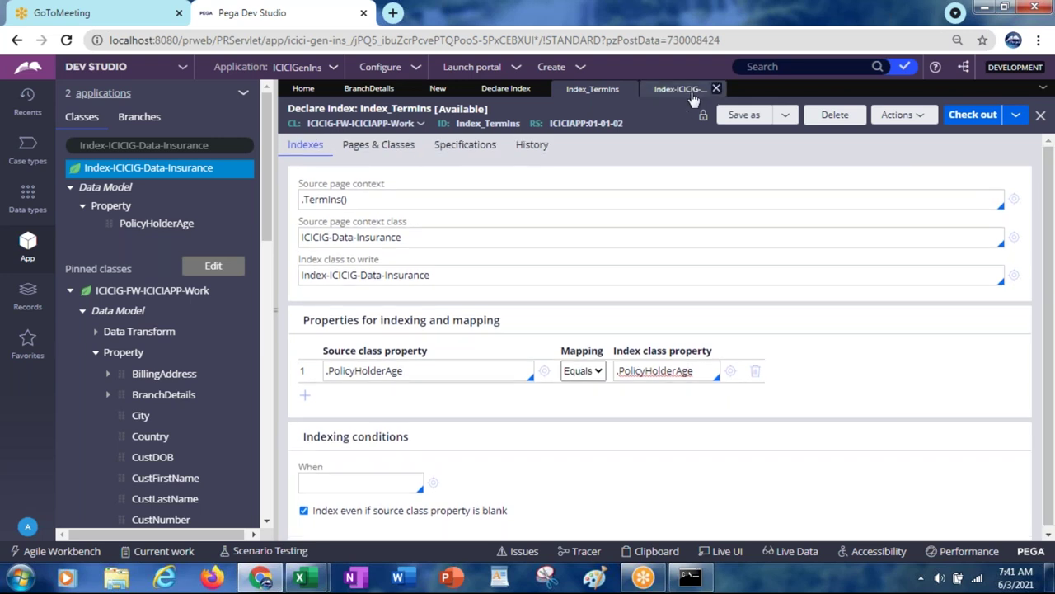
left_click(629, 89)
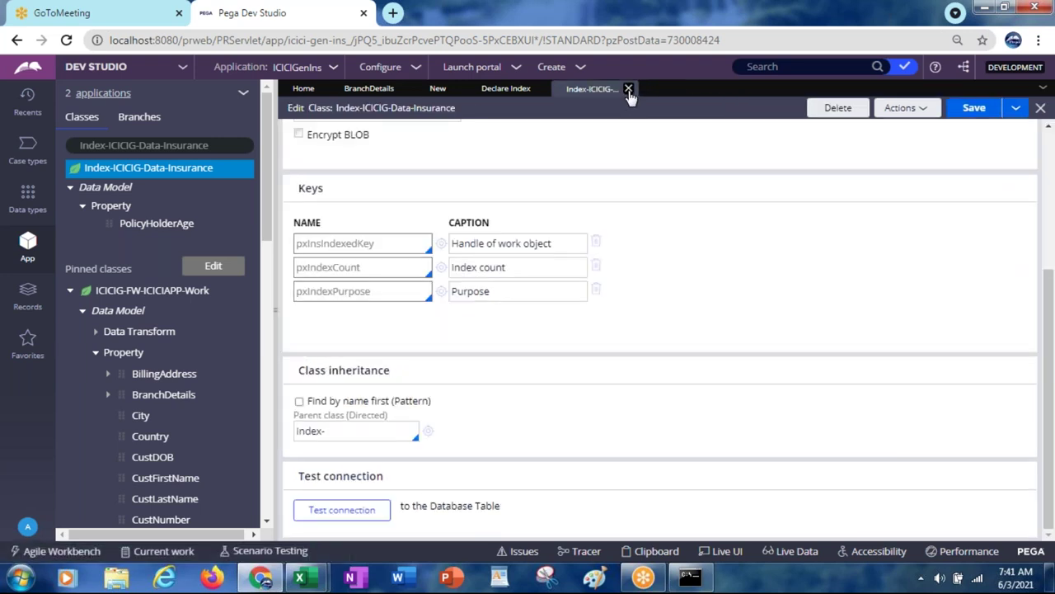
Step: Close the Insurance class, Declare Index list, new declare index and BranchDetails tabs, discarding unsaved changes
left_click(628, 90)
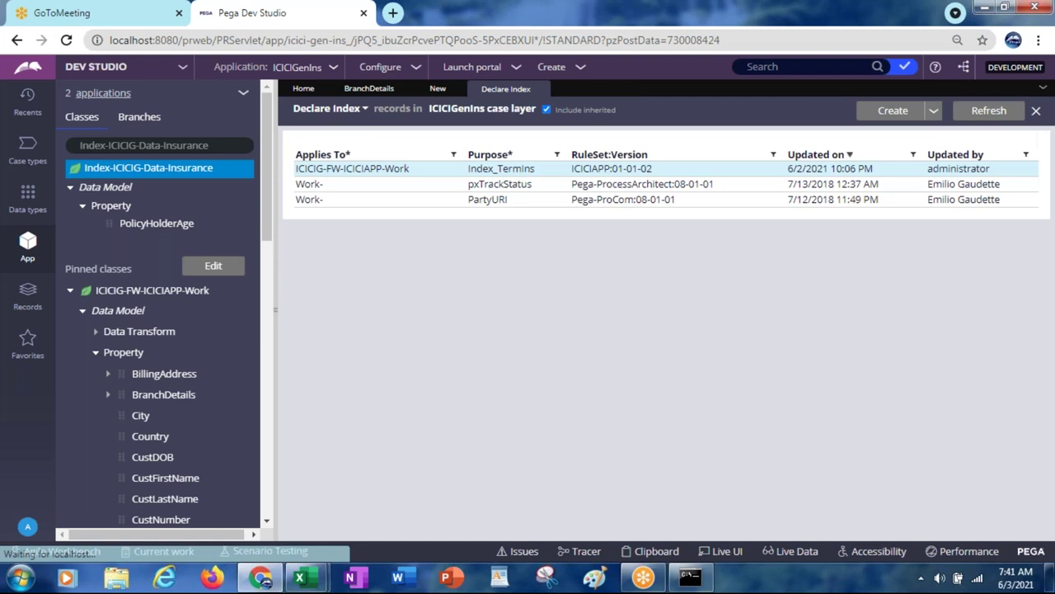
left_click(541, 89)
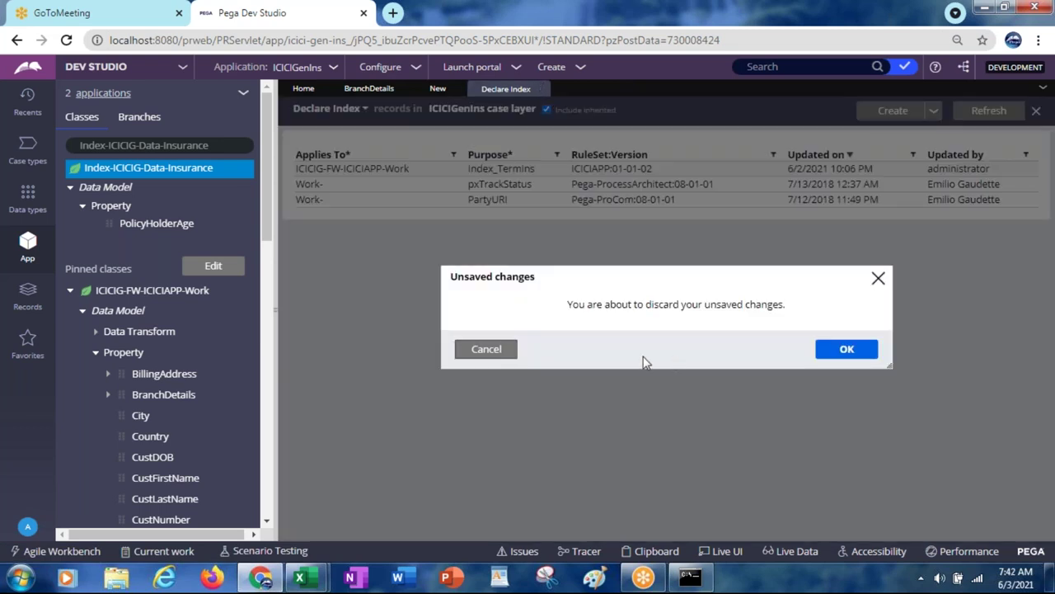
left_click(855, 351)
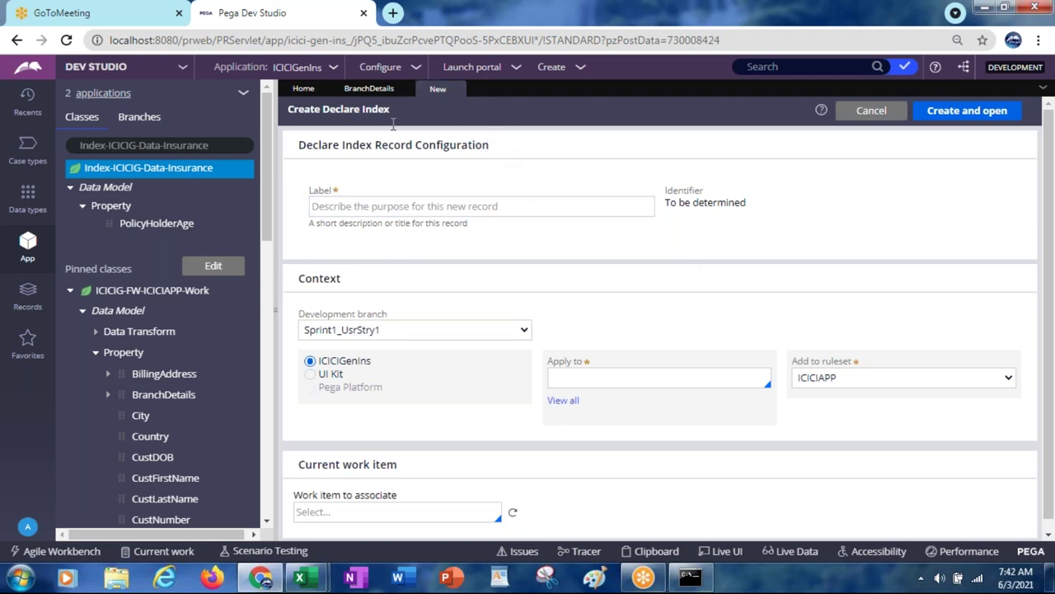
left_click(458, 89)
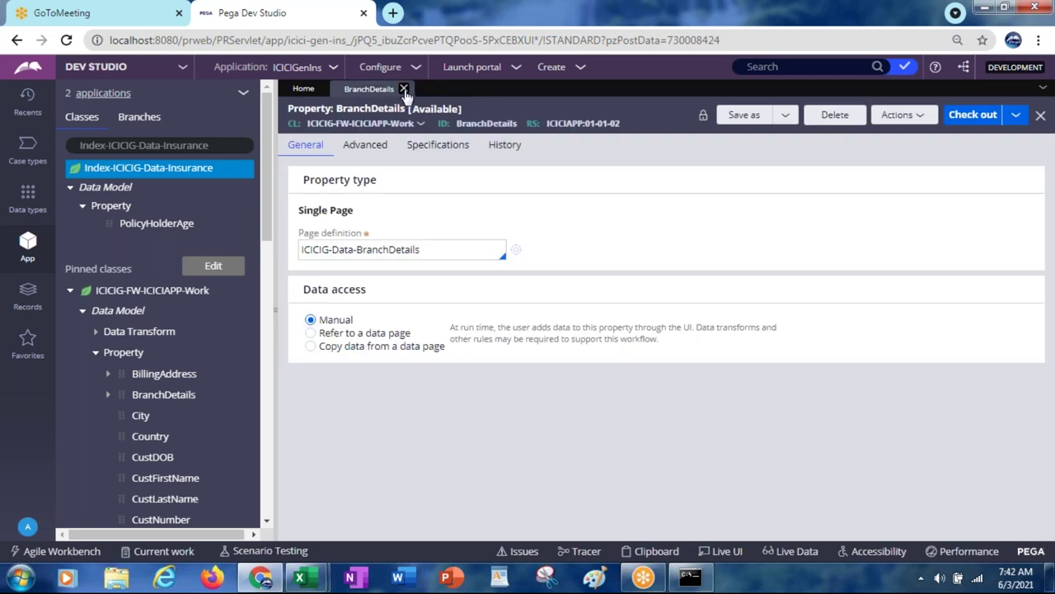
left_click(403, 89)
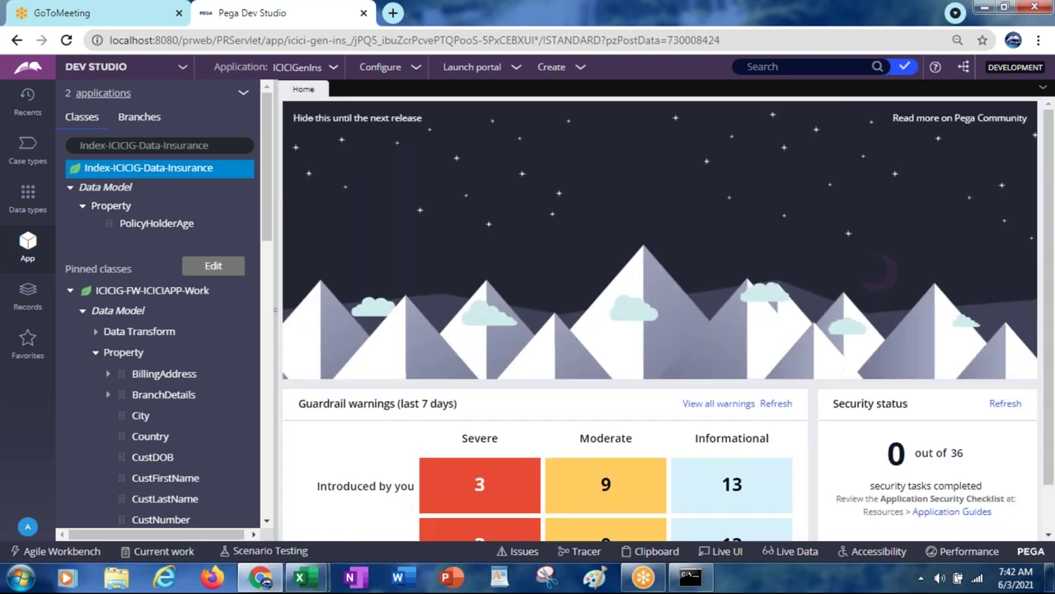
Step: Open GetWorkObjectDetails from Reports > Report Definition in the App explorer
left_click_drag(265, 227, 292, 514)
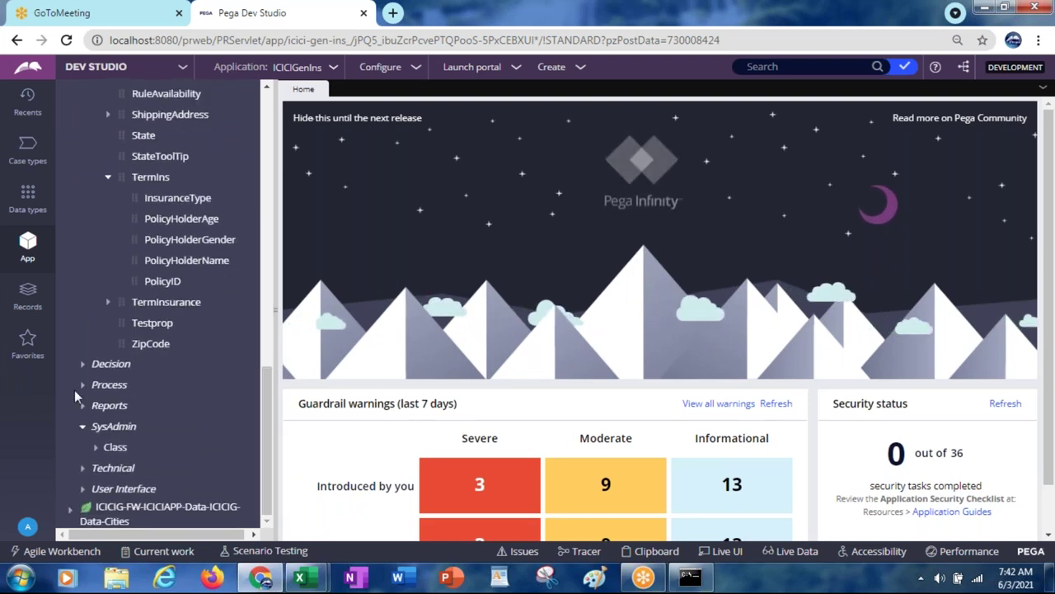
left_click(85, 406)
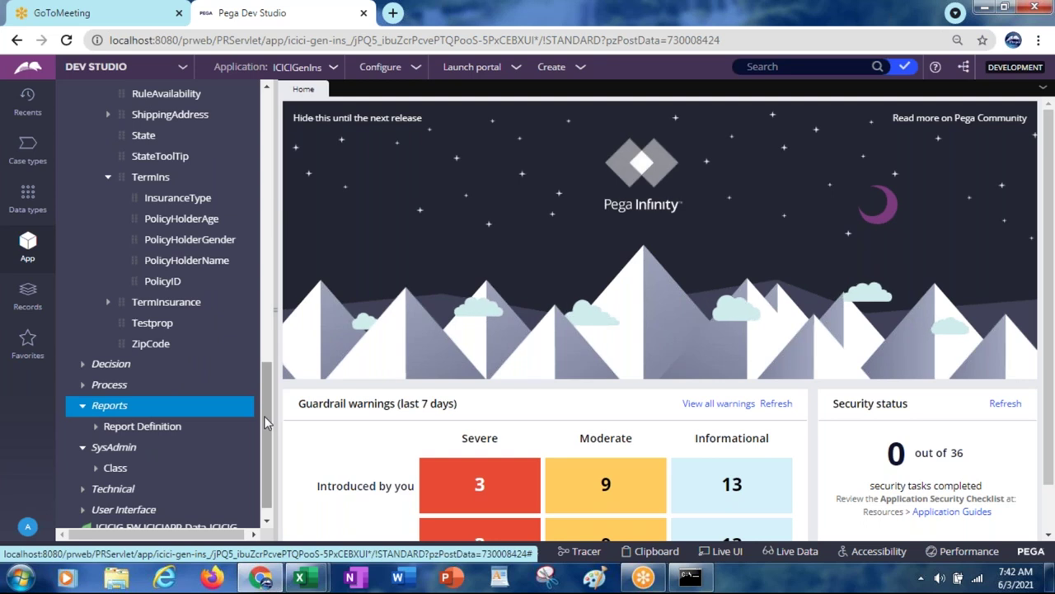
scroll(266, 425, "down", 1)
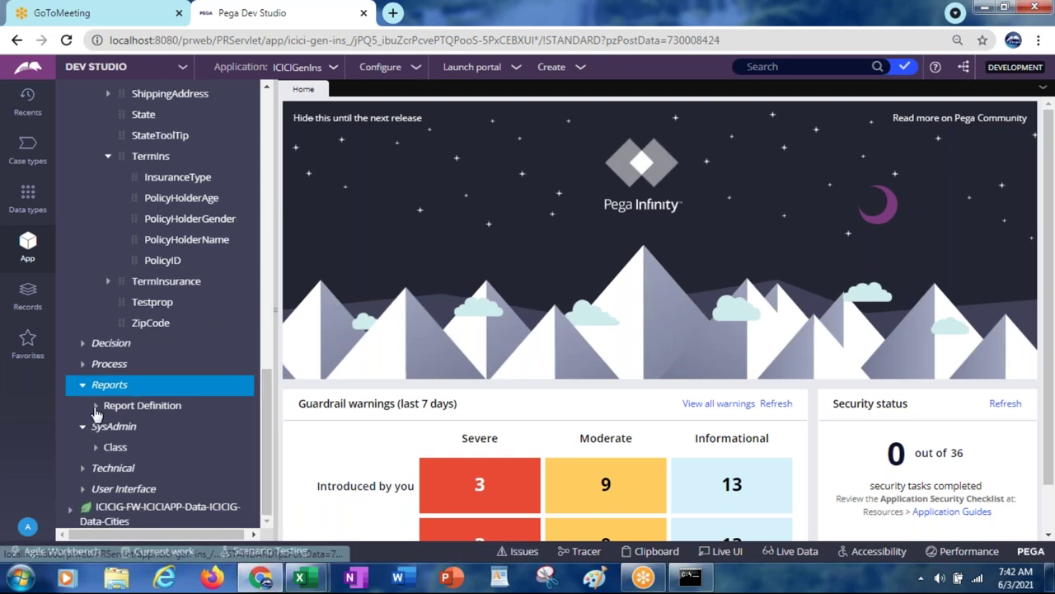
left_click(95, 404)
left_click(179, 428)
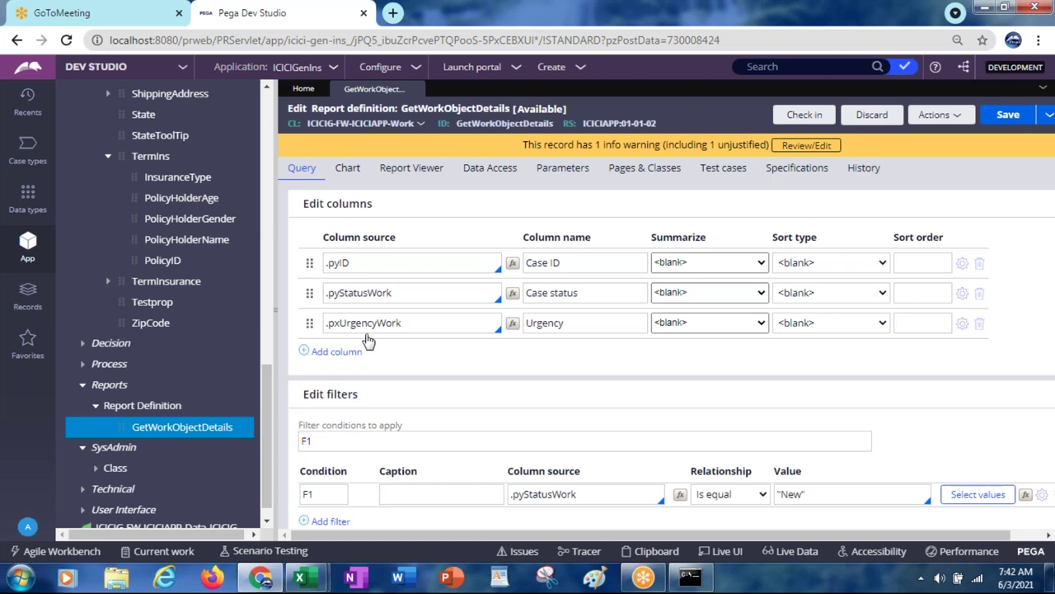
Step: Add an empty fourth column on the Query tab and review the Data Access settings
left_click(487, 175)
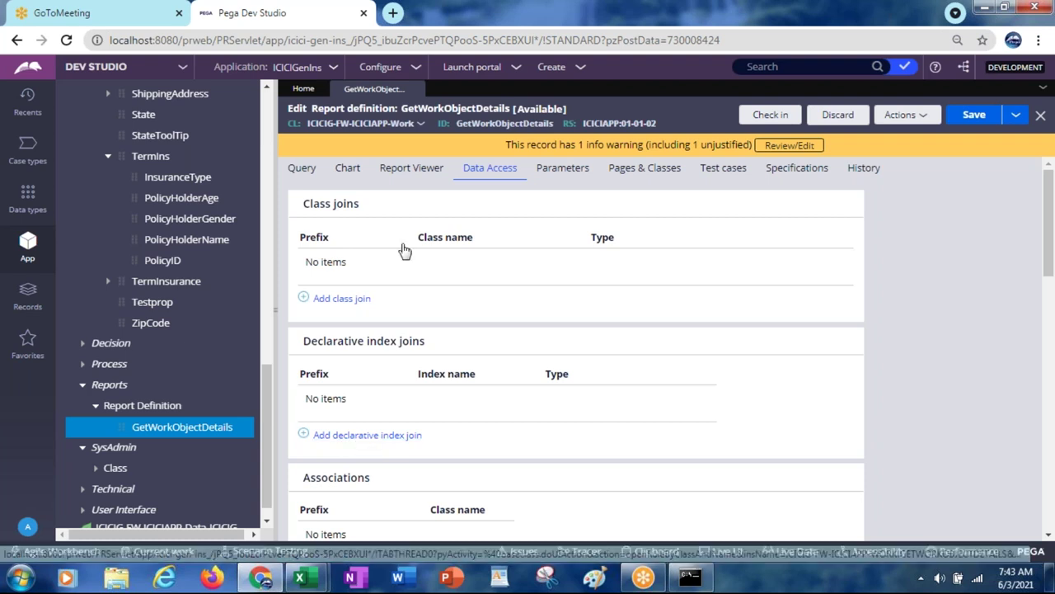
left_click(307, 171)
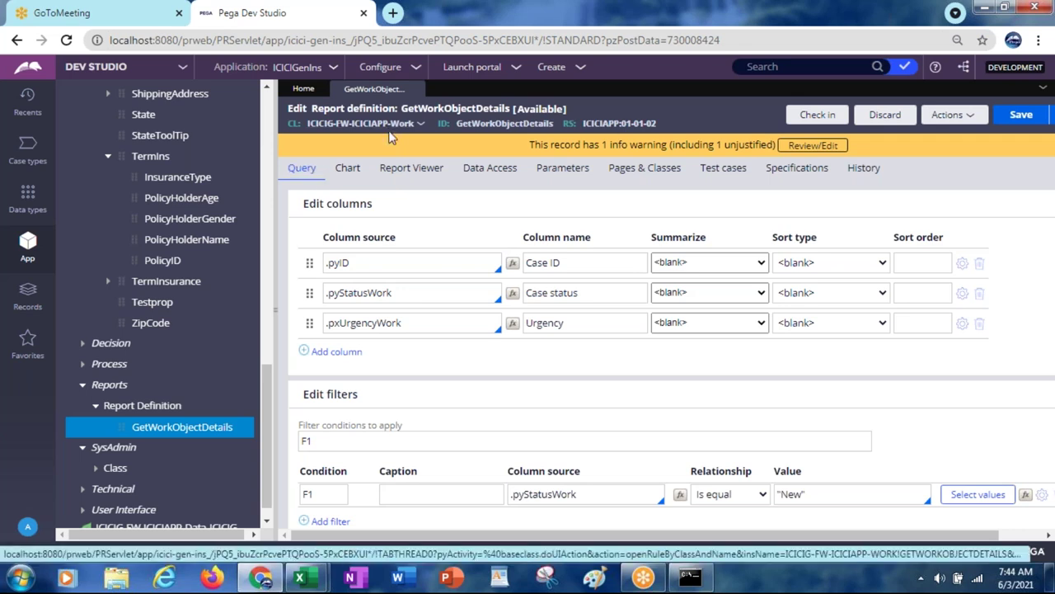
left_click(338, 353)
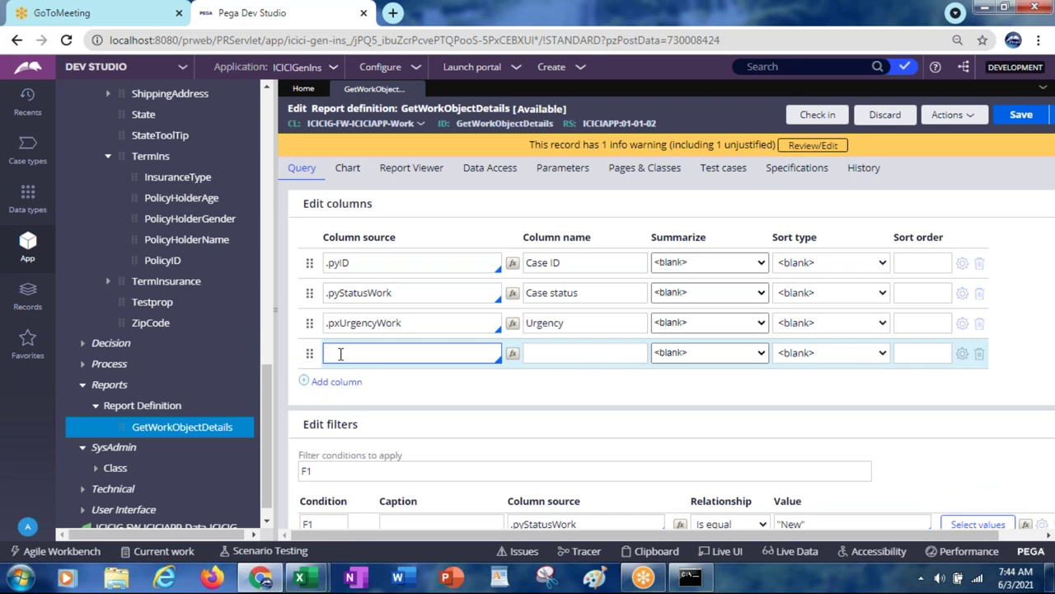
left_click(340, 353)
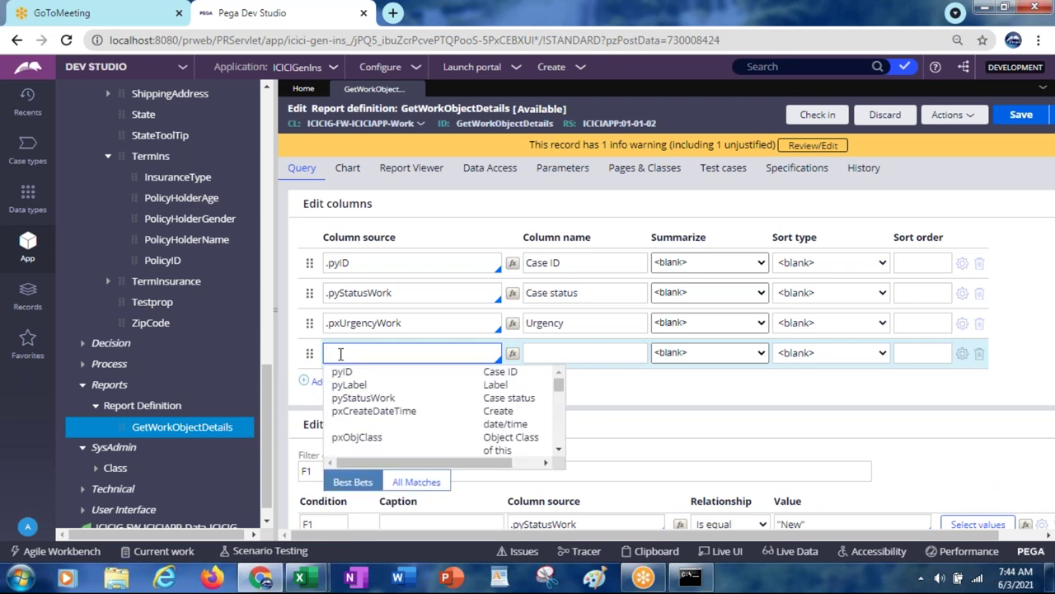
left_click(503, 175)
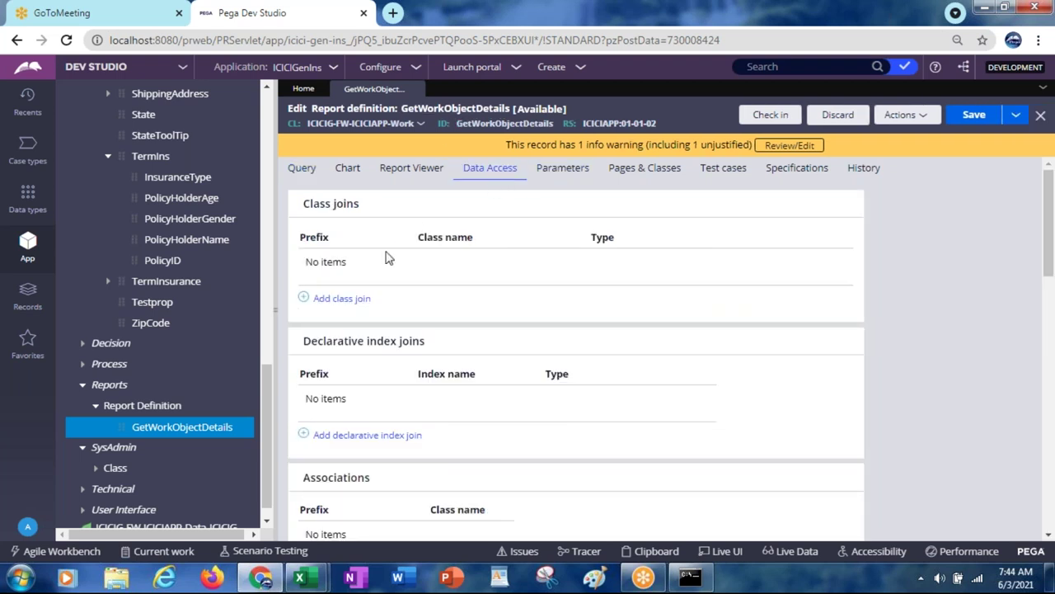
Step: Add a class join with prefix WL to Assign-Worklist, including all rows in both classes
left_click(345, 300)
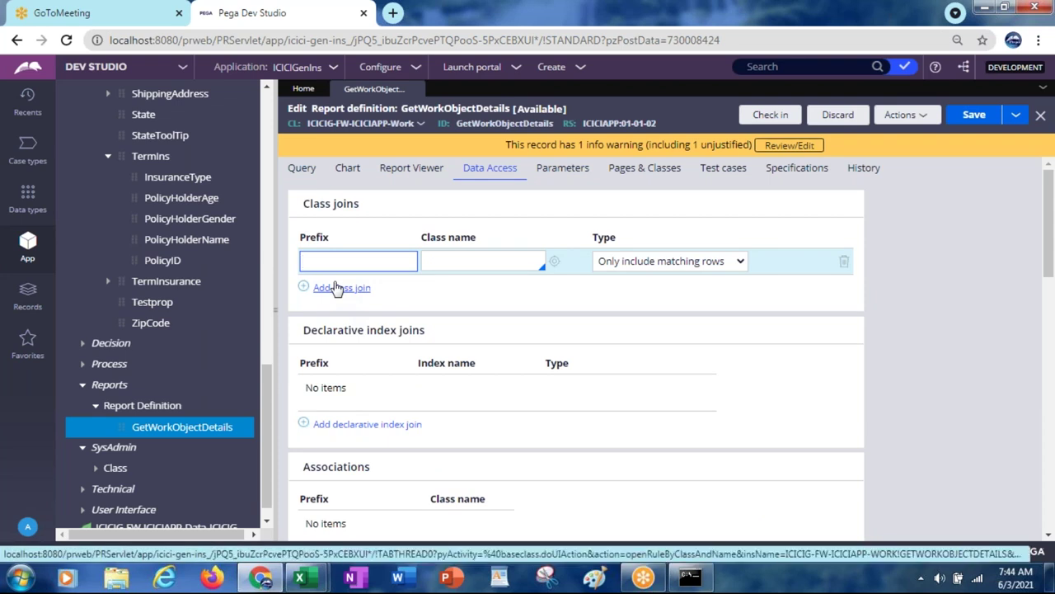
type("WL")
left_click(484, 261)
type("ASSIGN")
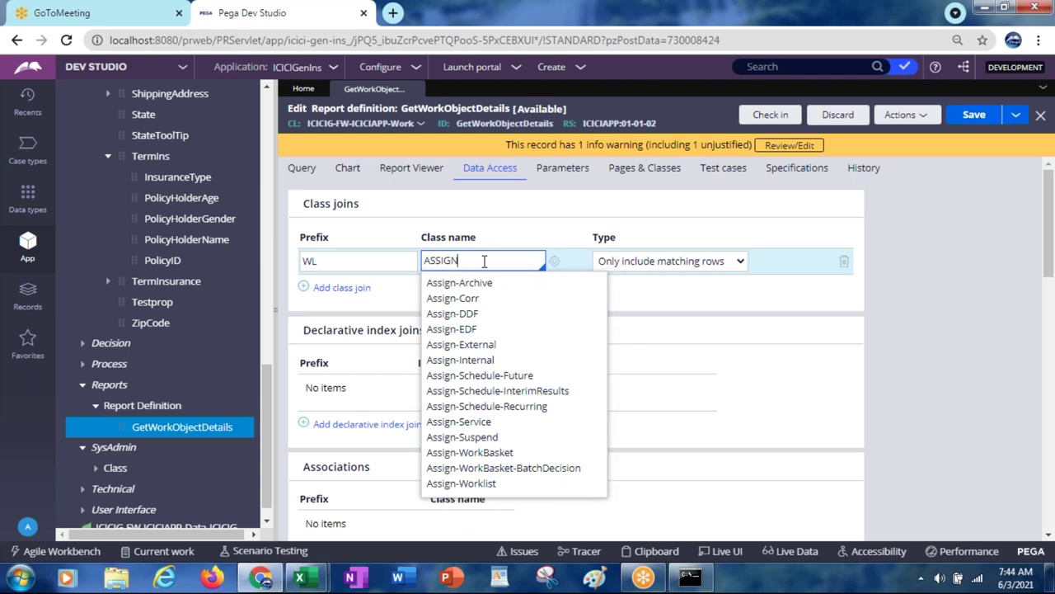
type("-WORK")
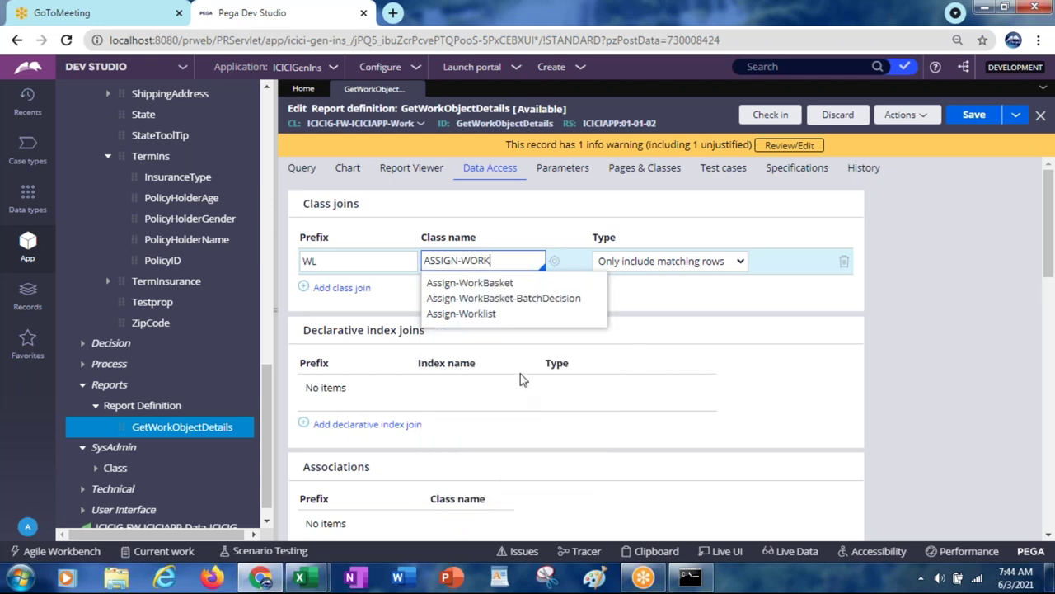
left_click(493, 314)
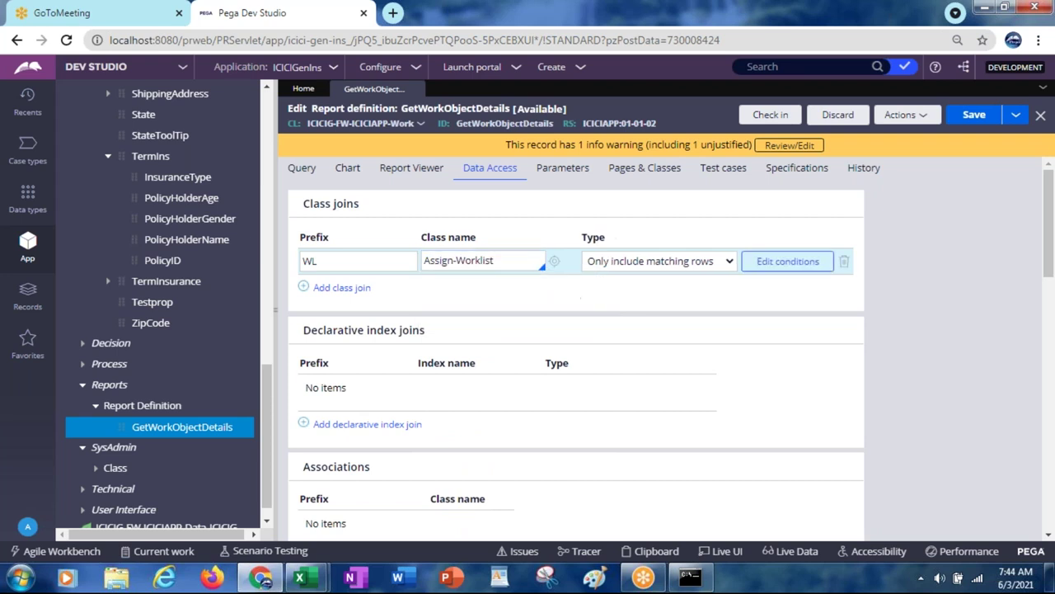
left_click(618, 262)
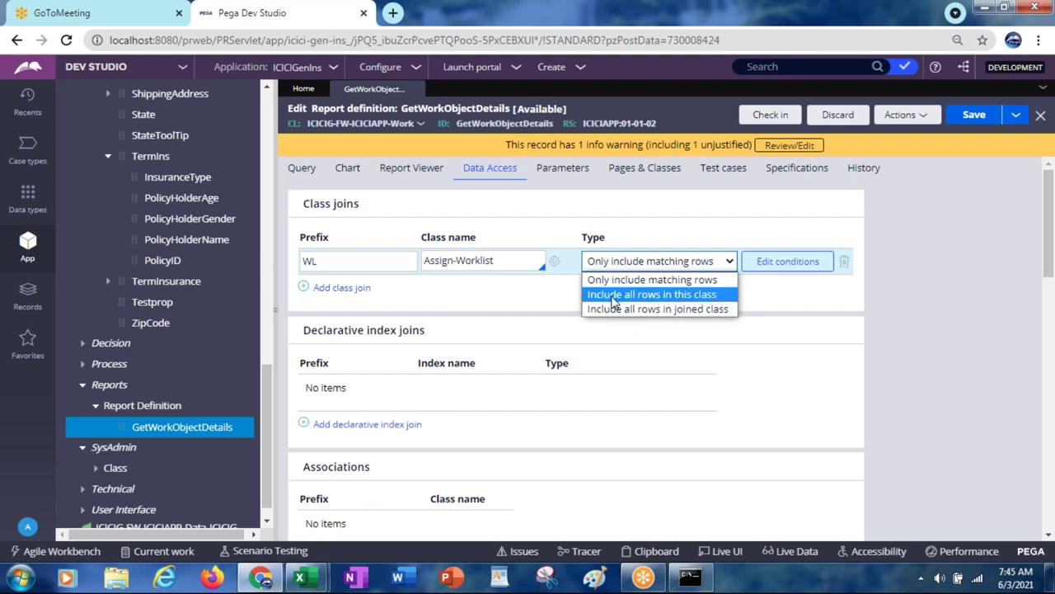
left_click(614, 296)
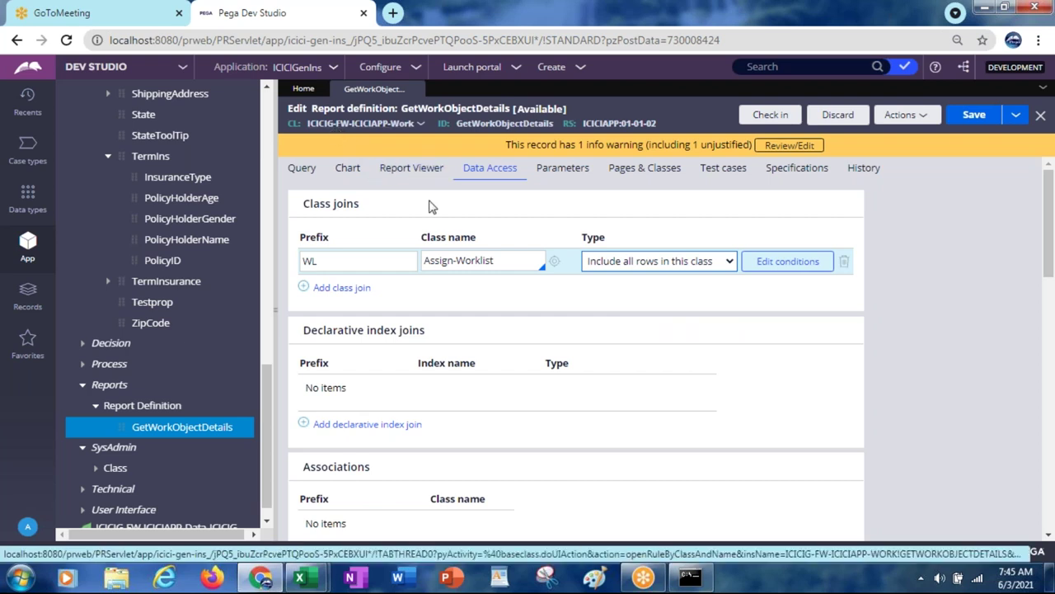
left_click(622, 264)
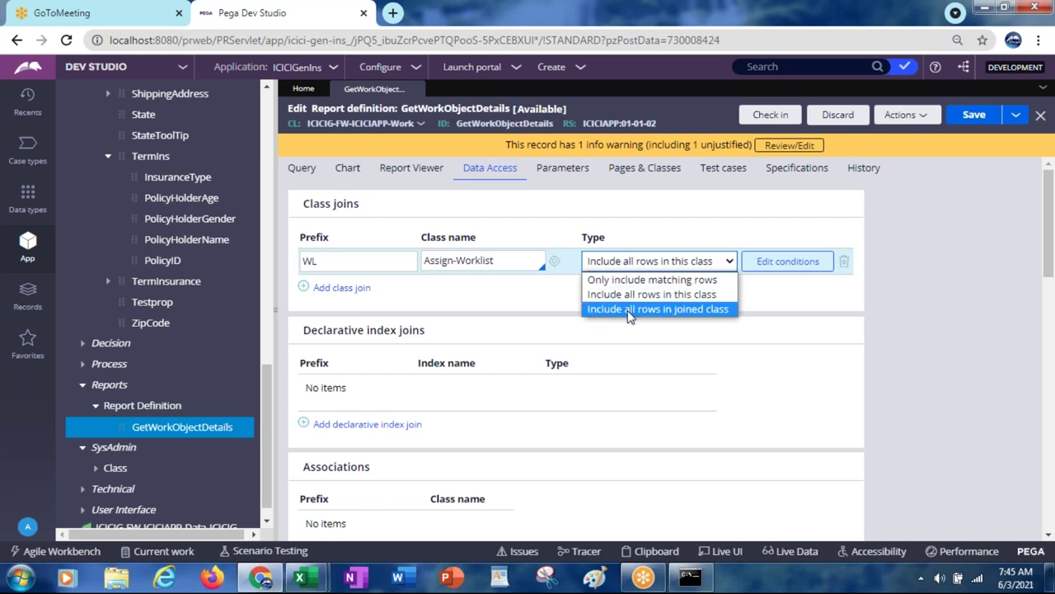
left_click(630, 311)
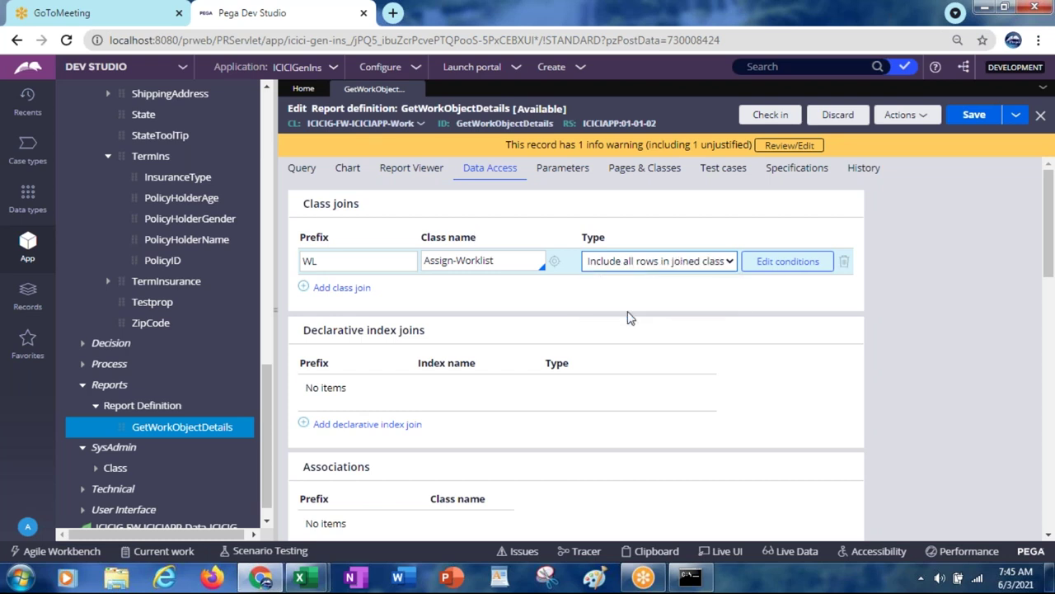
Step: Inspect the join's .pzInsKey filter condition, then cancel the edit
triple_click(467, 261)
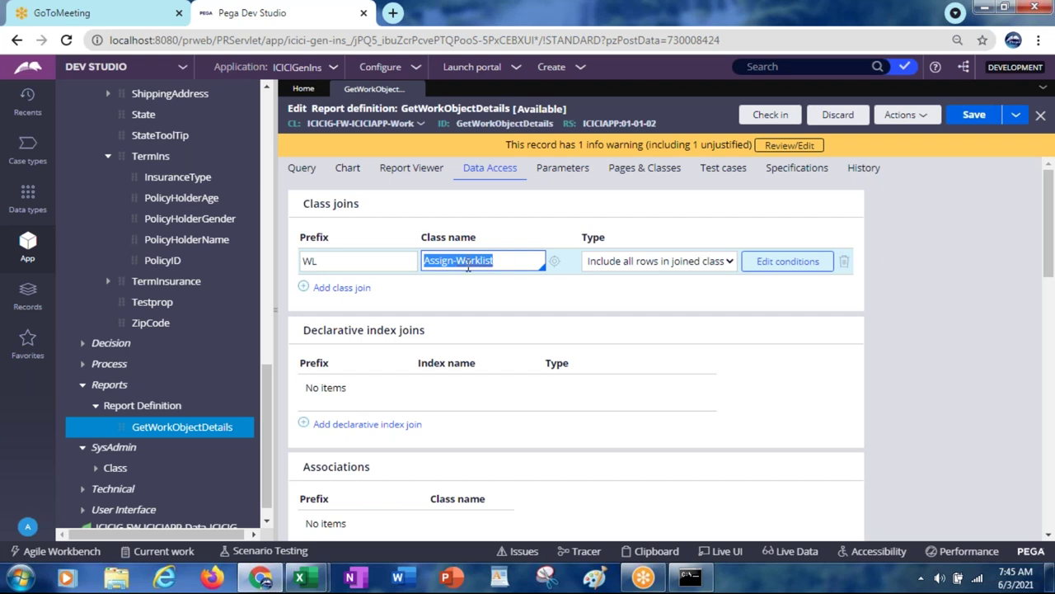
left_click(775, 271)
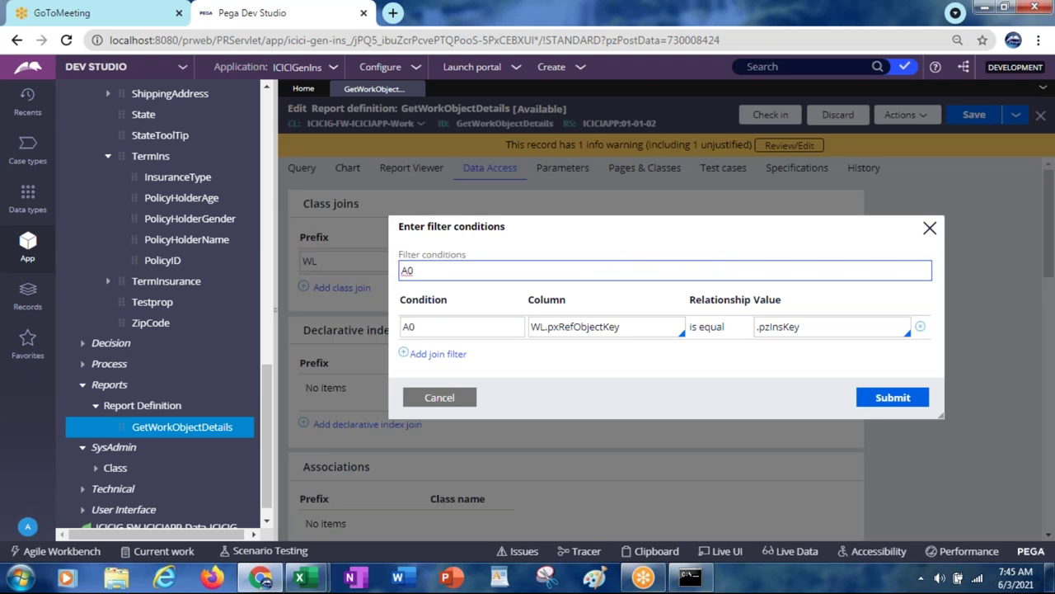
left_click(783, 326)
key("ctrl+a")
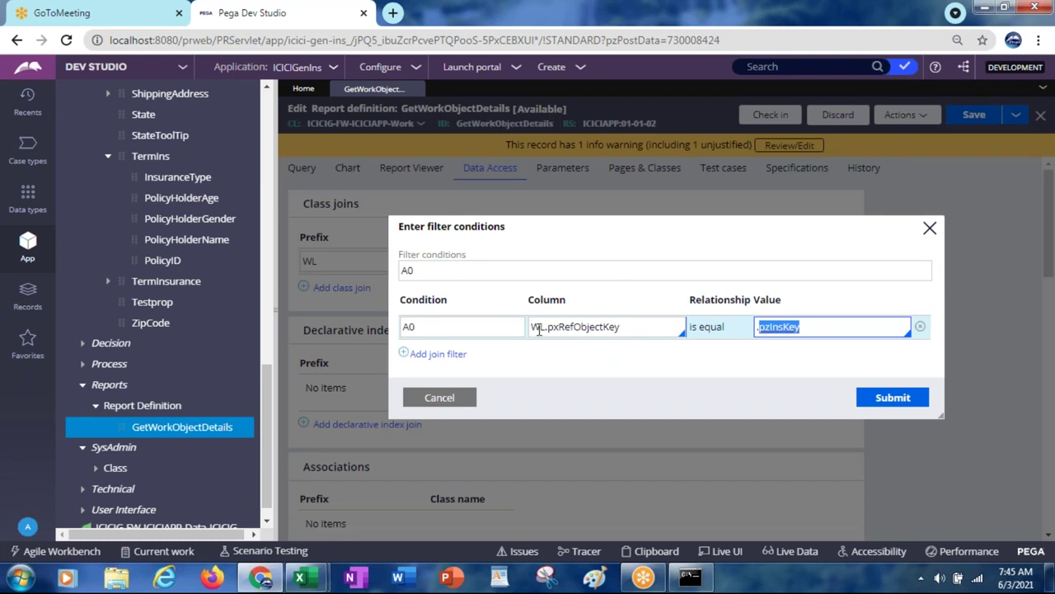
left_click(430, 400)
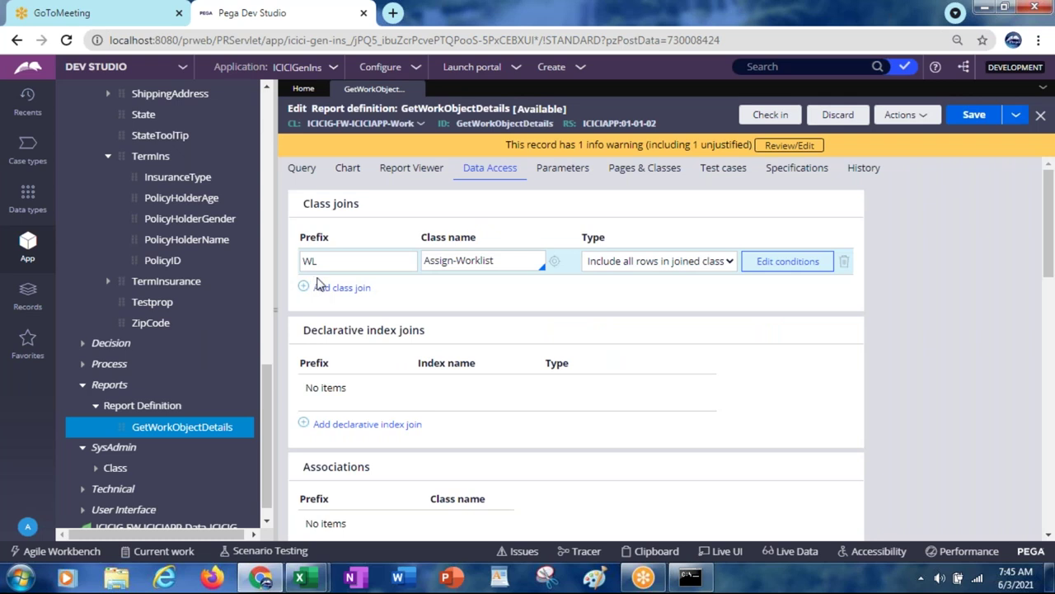
left_click(475, 260)
left_click(317, 282)
Step: Check the WL.pxRefObjectKey join column in the filter conditions and close without changes
left_click(438, 262)
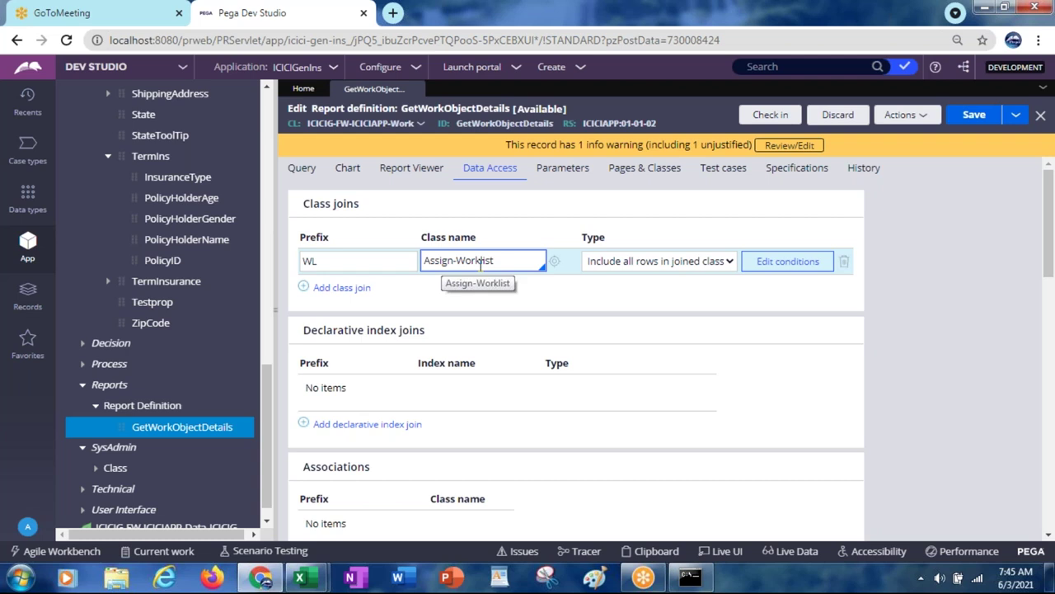
left_click_drag(503, 264, 400, 247)
left_click(334, 261)
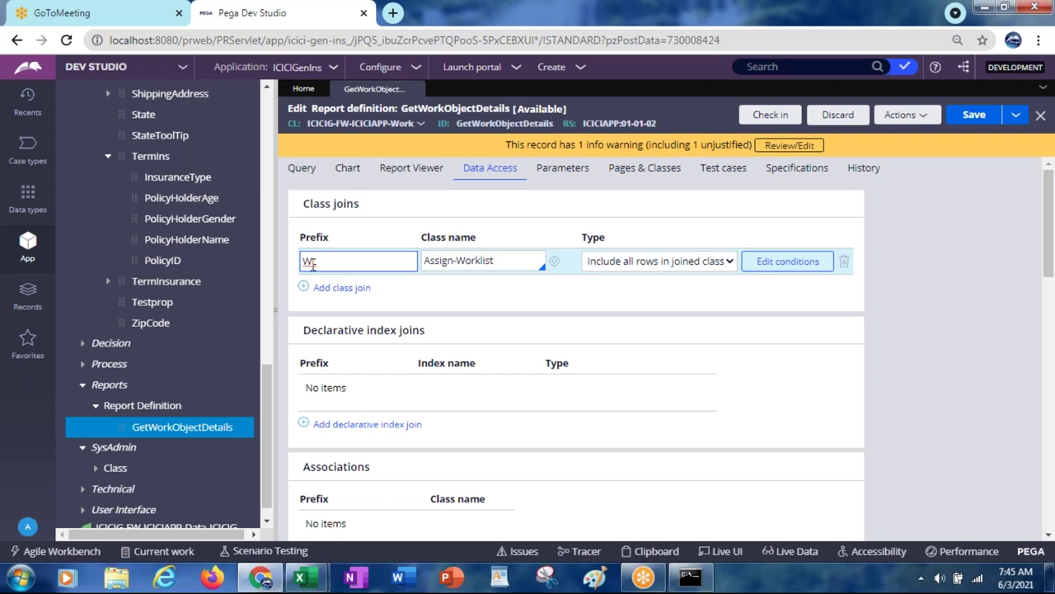
left_click(495, 263)
left_click(777, 260)
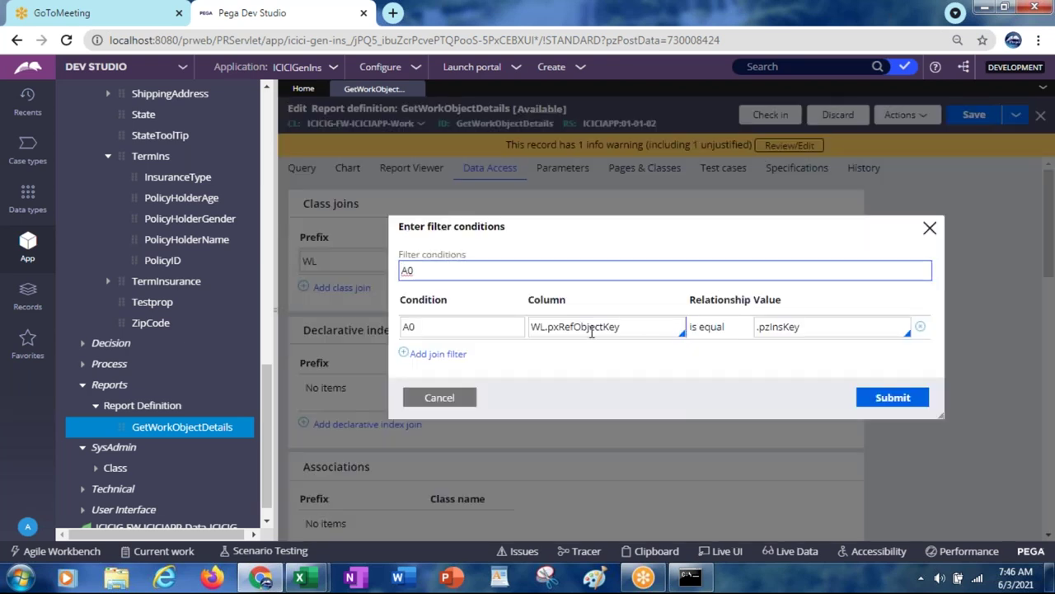
double_click(542, 326)
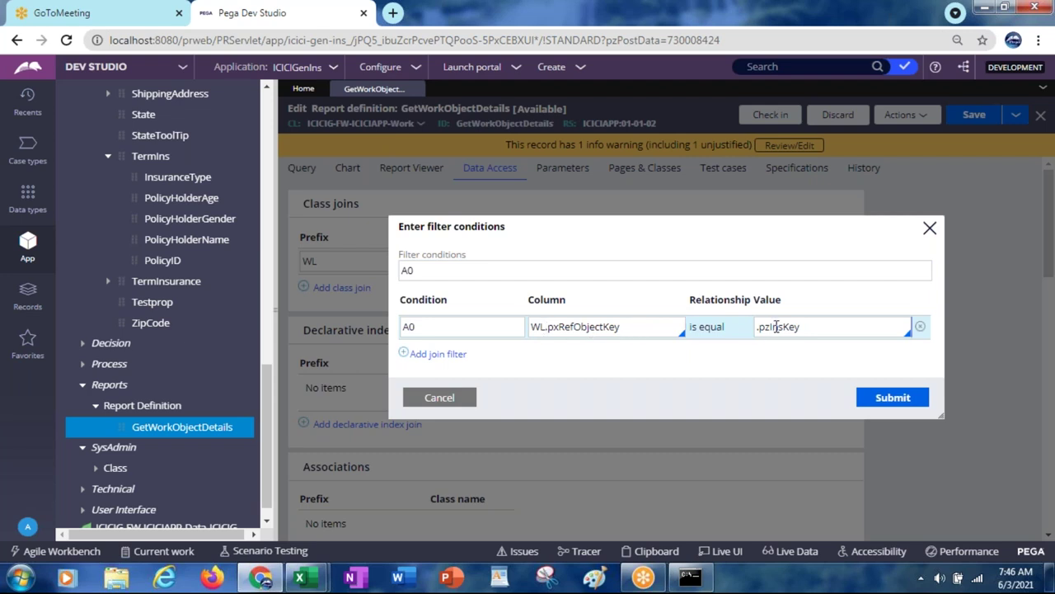
left_click(575, 326)
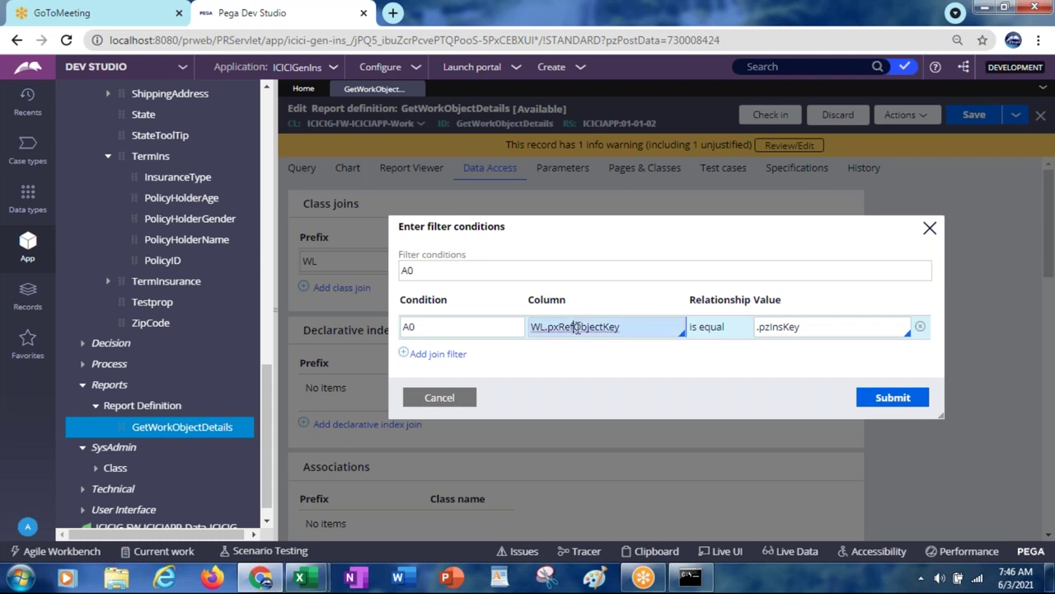
double_click(576, 326)
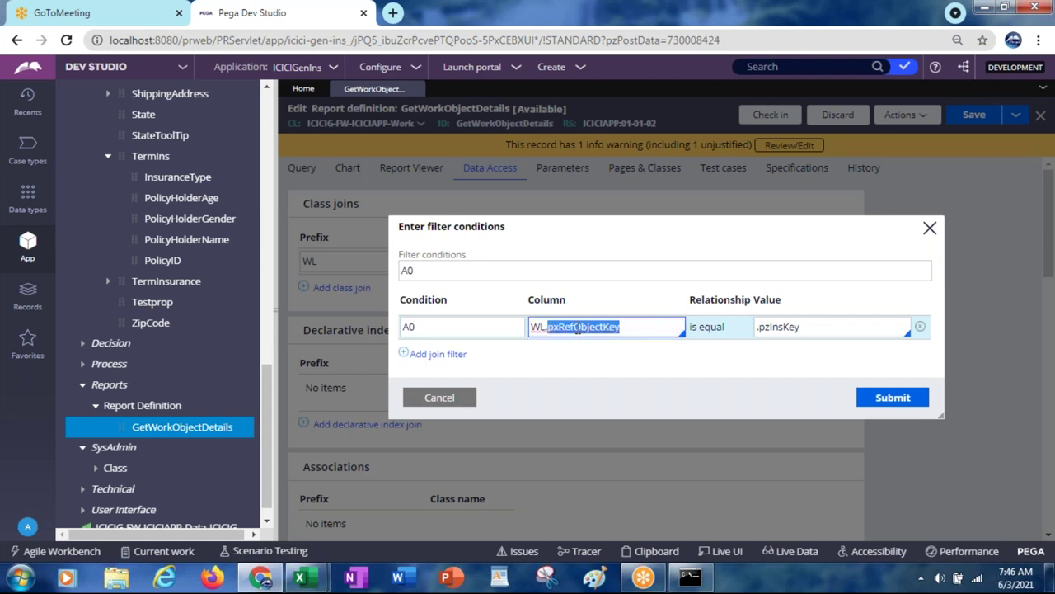
left_click(438, 396)
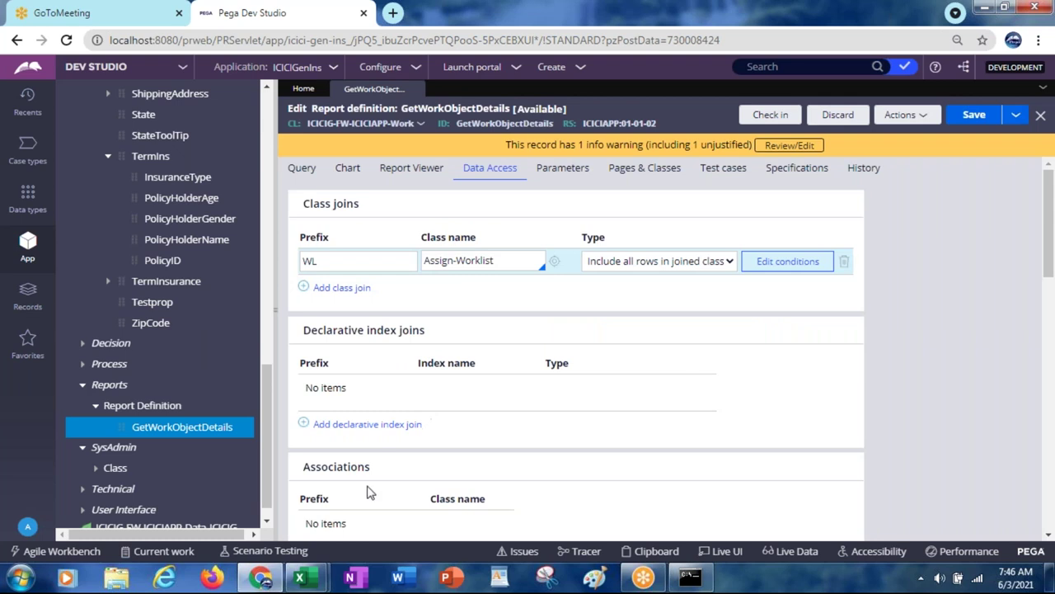
Step: Bring the emp workbook to the front and switch to its Student sheet
mouse_move(321, 582)
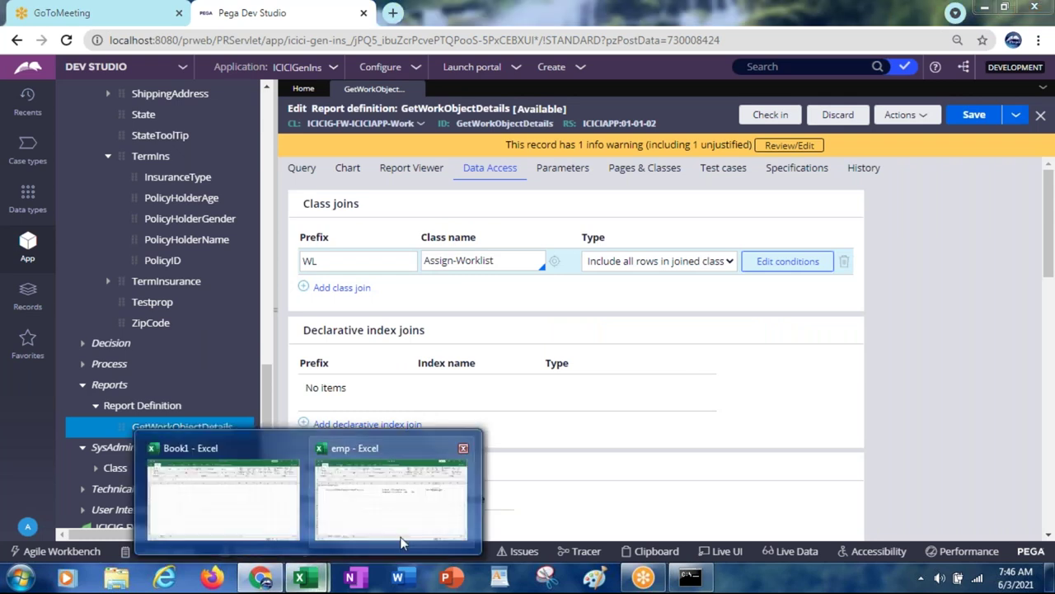
mouse_move(396, 532)
left_click(393, 528)
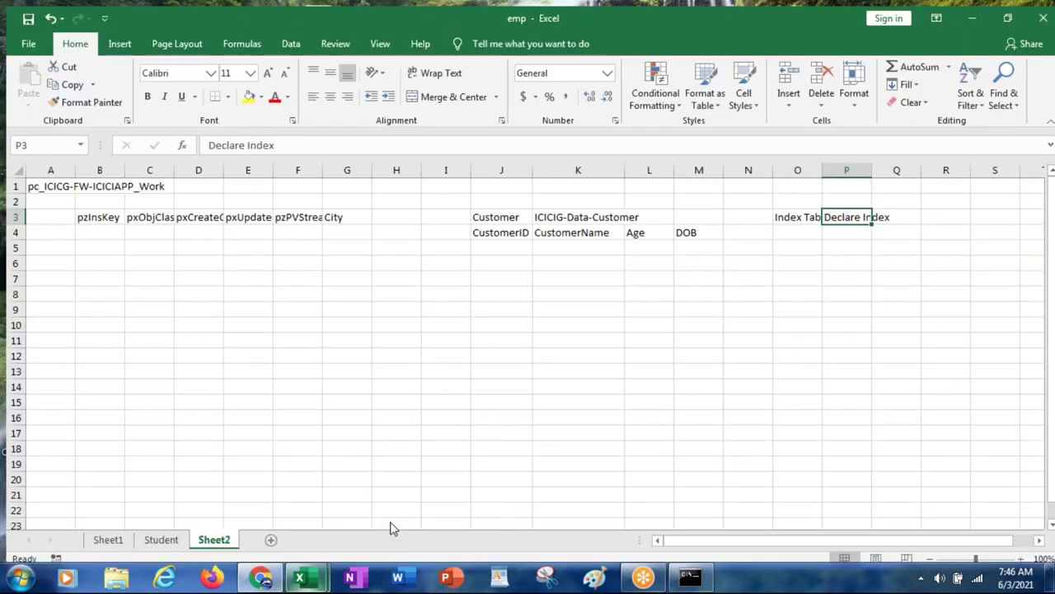
left_click(96, 288)
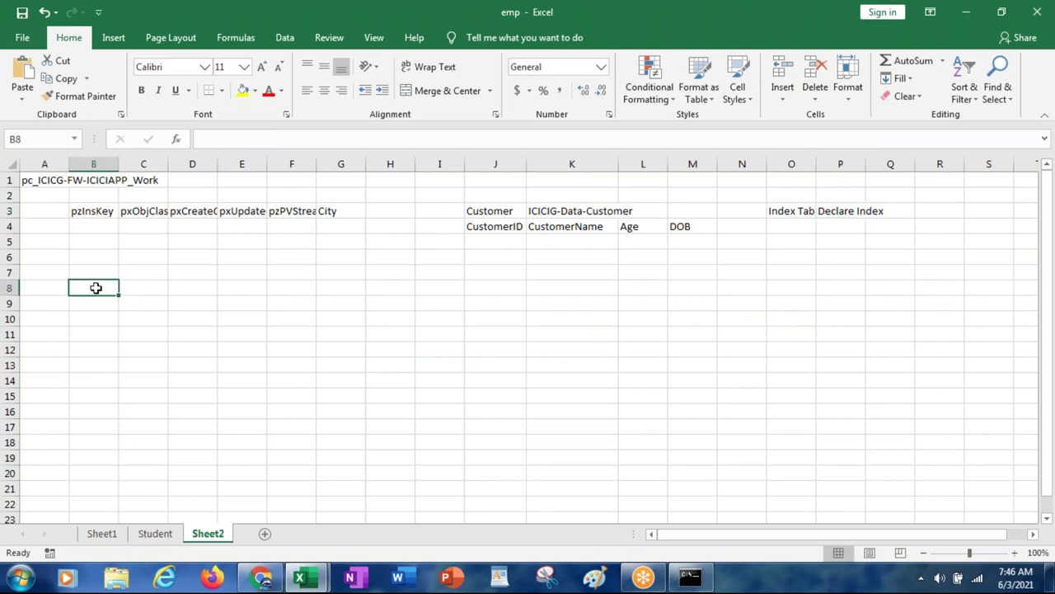
left_click(153, 537)
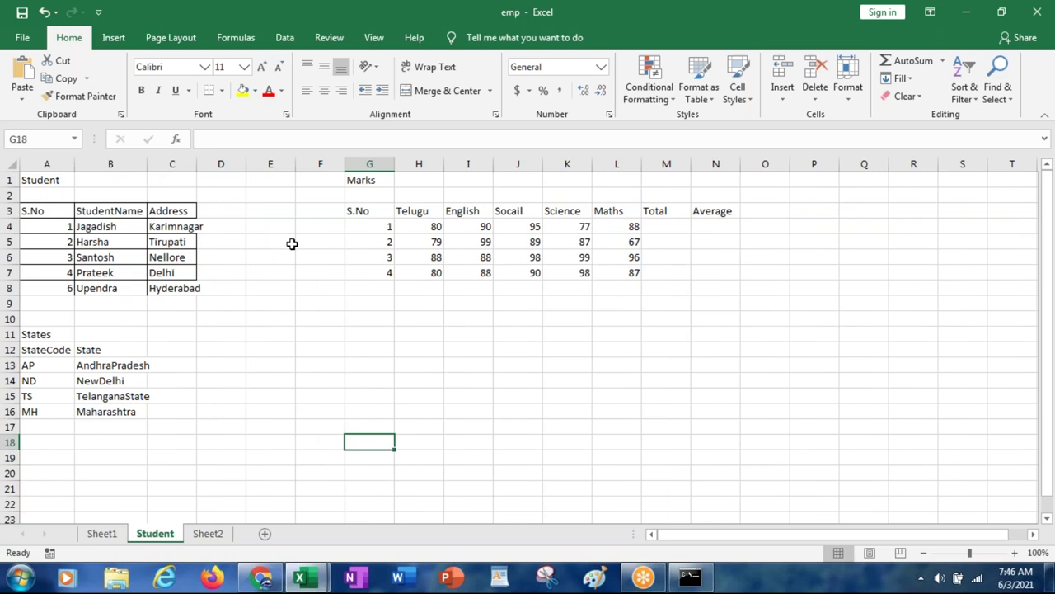
left_click(55, 181)
Step: Move through the Student table headings and first Address entry, back to the Marks title
key("Down")
key("Down")
key("Right")
key("Right")
key("Down")
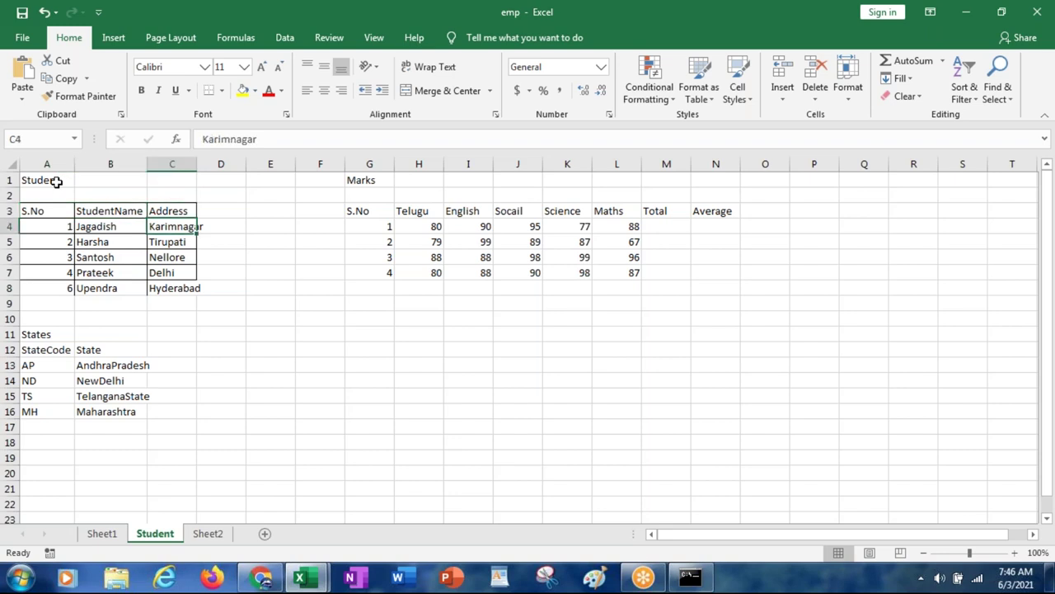
key("Left")
key("Left")
key("Down")
key("Up")
key("Up")
key("Up")
key("Up")
key("Right")
key("Right")
key("Right")
key("Right")
key("Right")
key("Right")
key("Right")
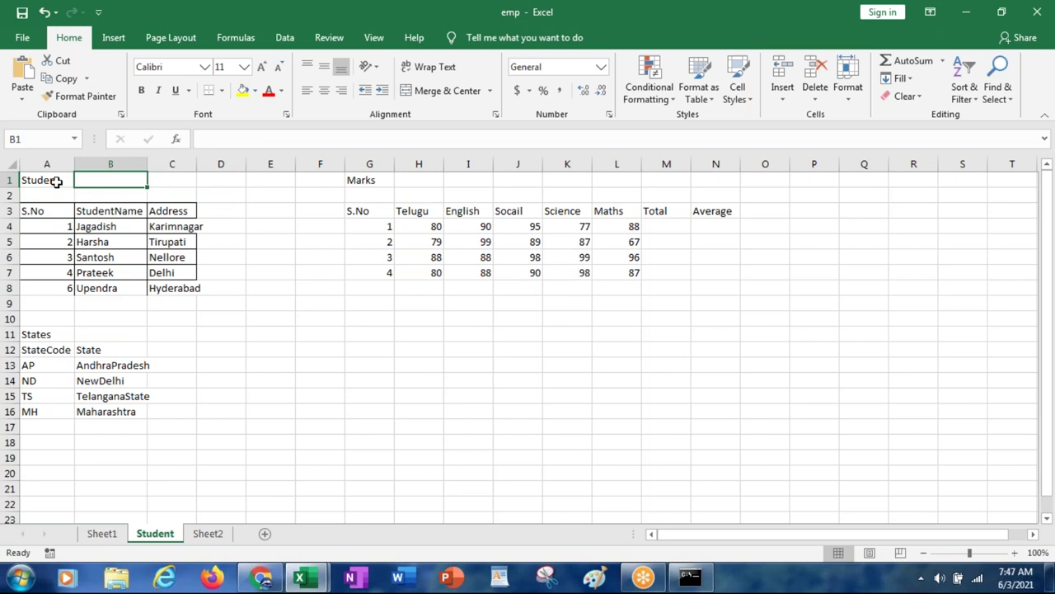
key("Left")
Step: Step through the Marks table headings and scores, then select the Telugu column H
key("Down")
key("Down")
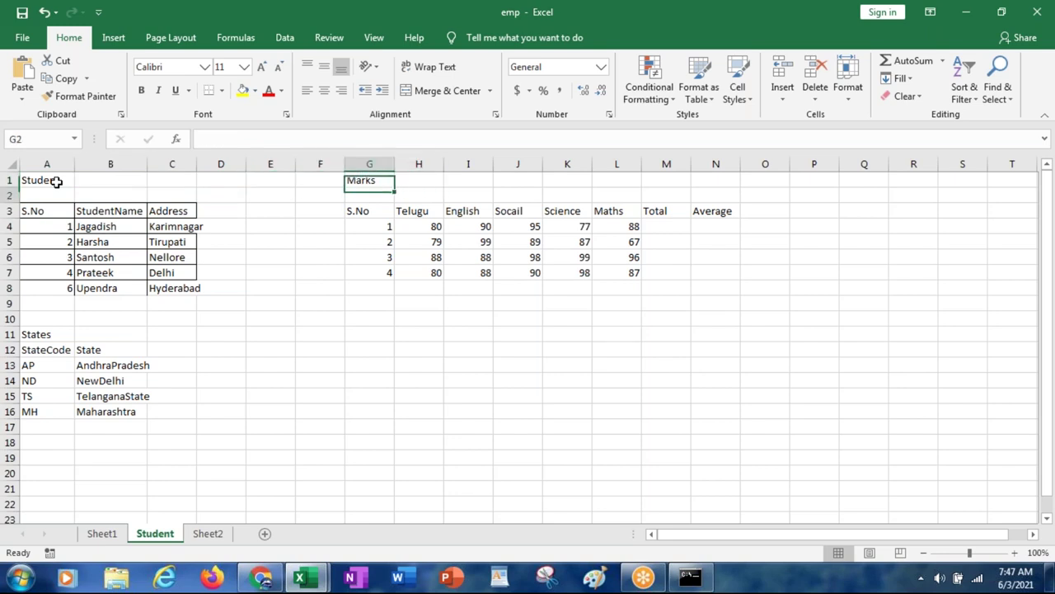
key("Right")
key("Right")
key("Right")
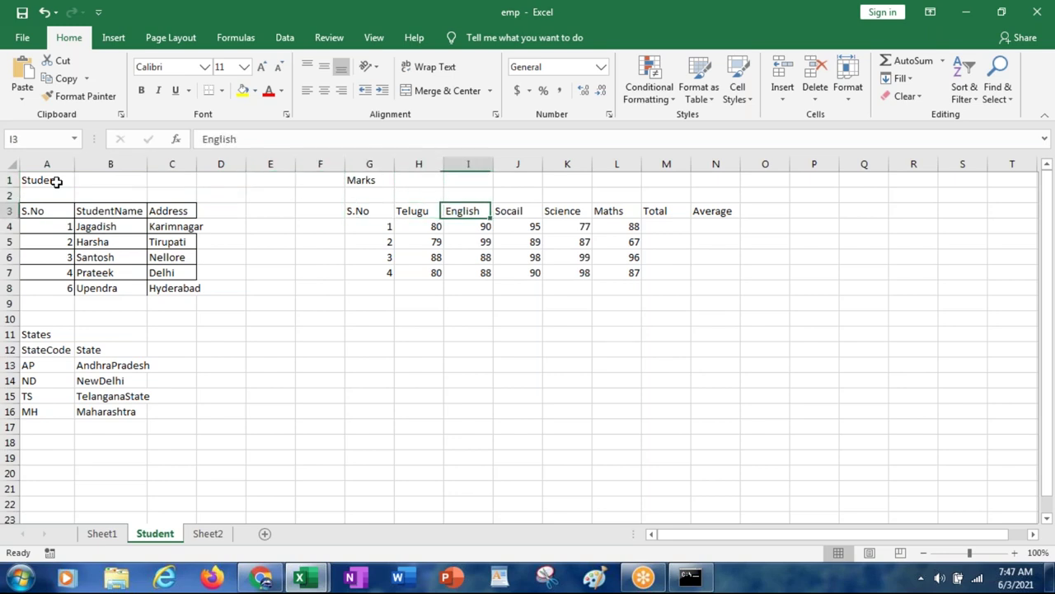
key("Down")
key("Left")
key("Left")
key("Left")
key("Down")
key("Right")
key("Right")
key("Right")
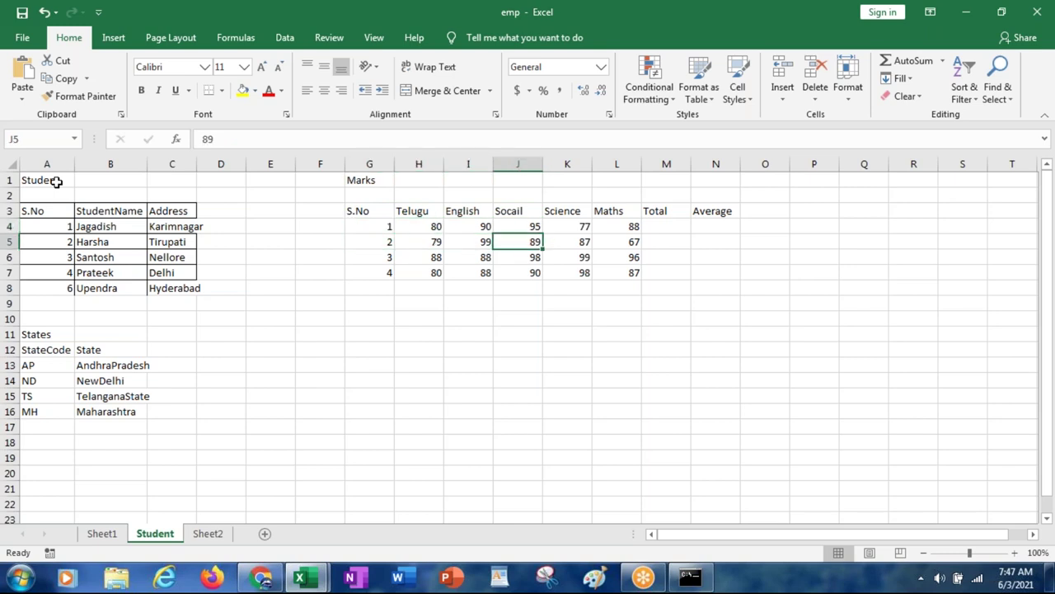
key("Right")
key("Left")
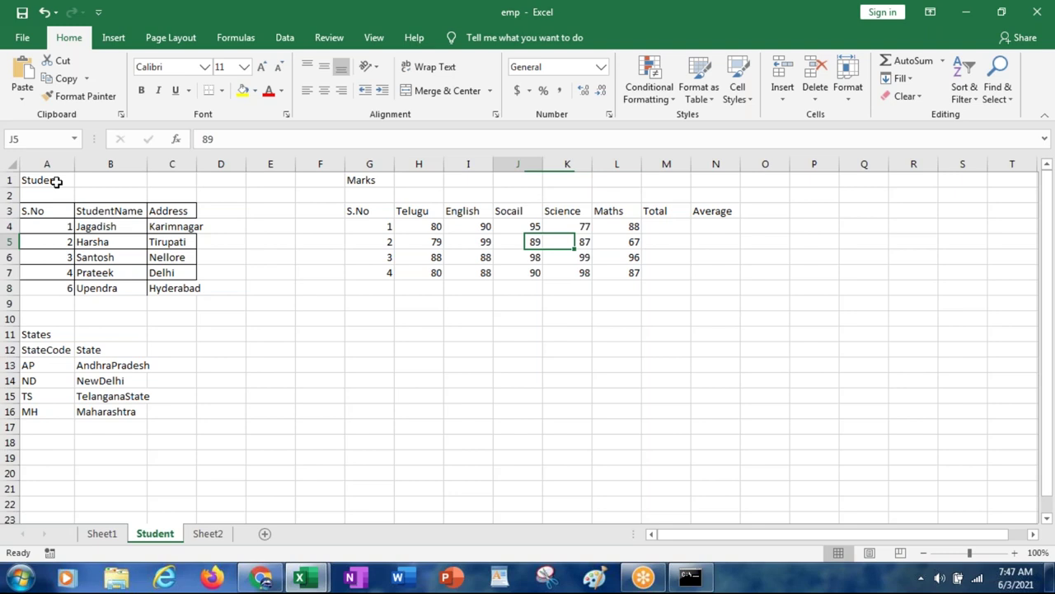
key("Left")
key("Down")
key("Left")
key("Left")
key("Down")
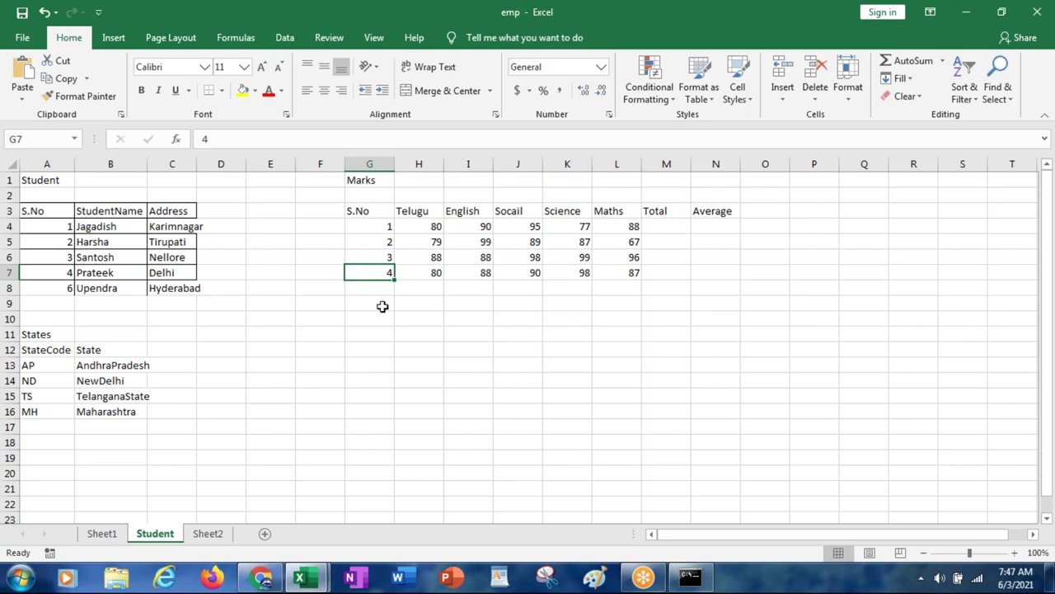
left_click(375, 287)
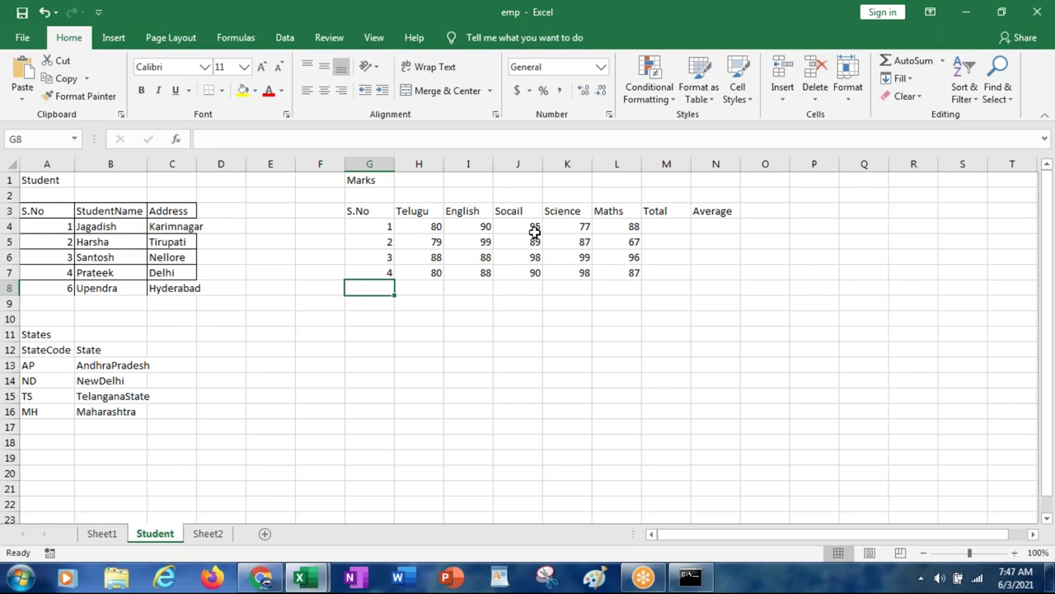
left_click(412, 167)
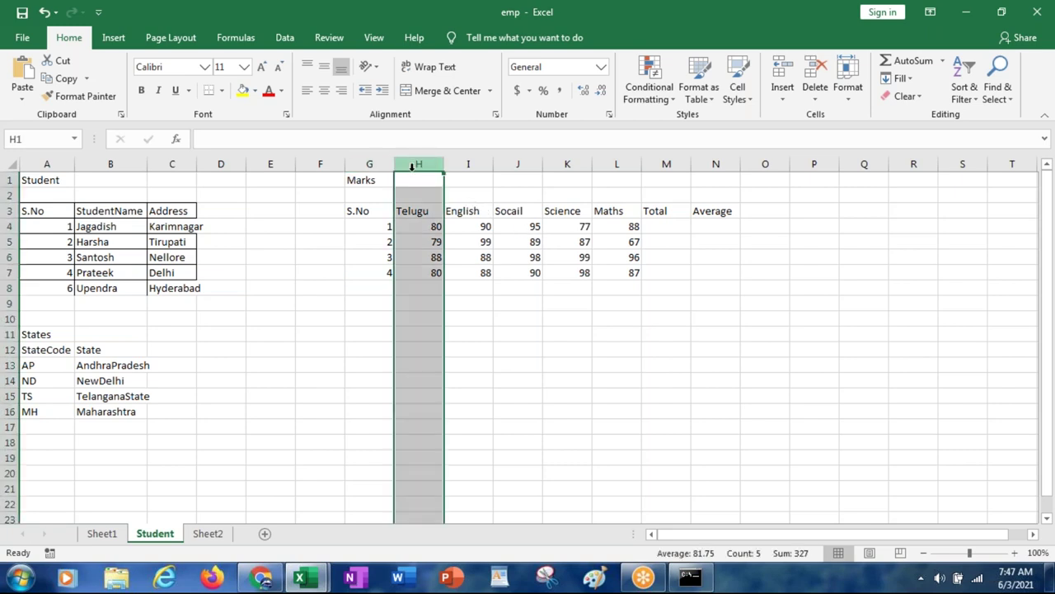
Step: Insert a new column before Telugu with the heading Class in H3
right_click(411, 167)
left_click(483, 278)
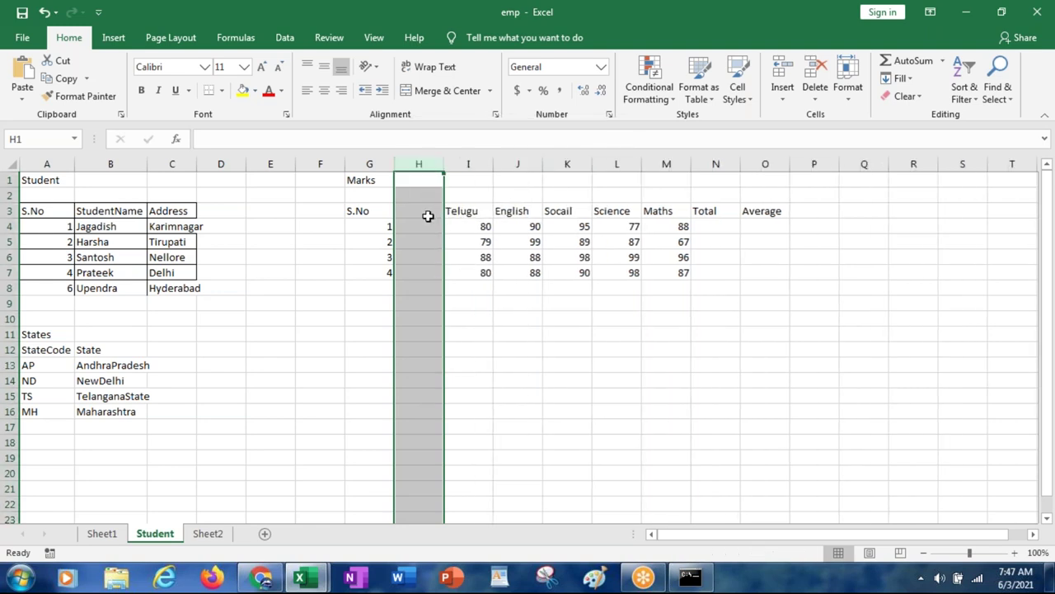
left_click(428, 215)
type("Cklass")
key("BackSpace")
key("BackSpace")
key("BackSpace")
key("BackSpace")
key("BackSpace")
key("BackSpace")
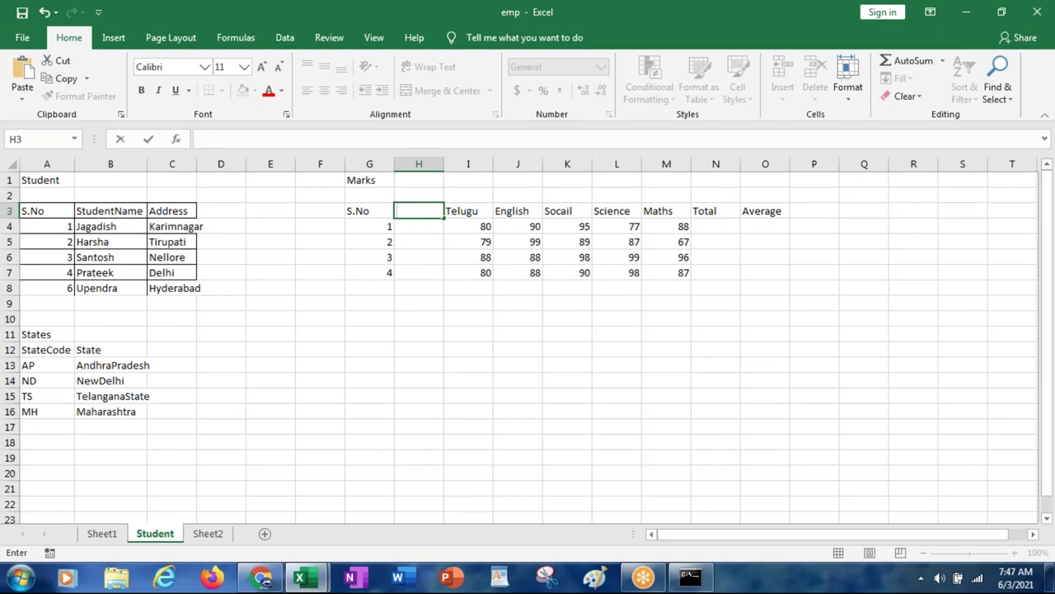
type("Class")
key("ctrl+Return")
key("Return")
Step: Fill H4:H7 with 6th class for S.No 1 to 4
type("6")
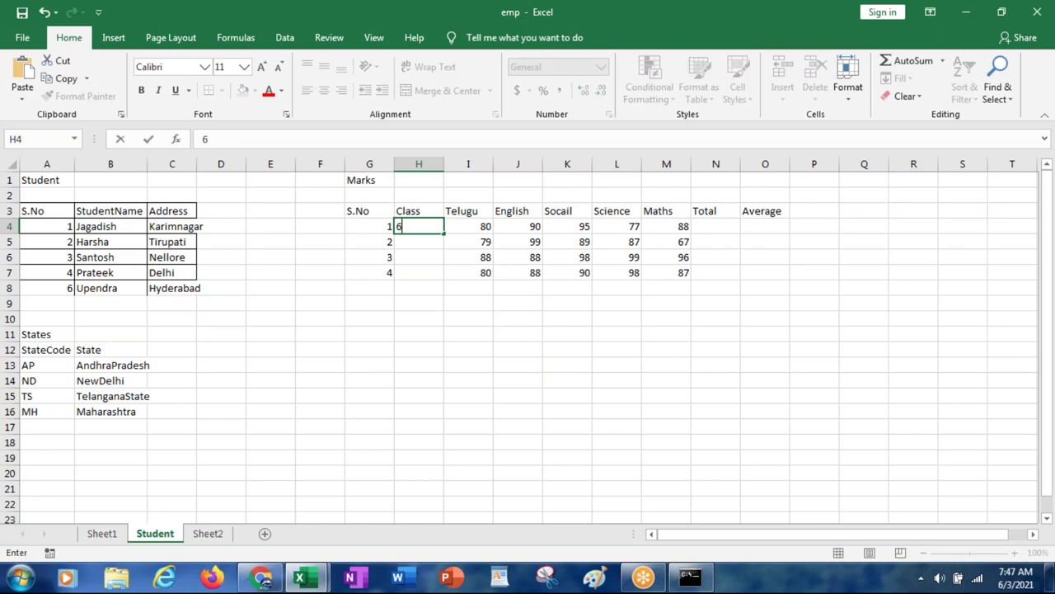
type("th class")
key("Return")
type("6th")
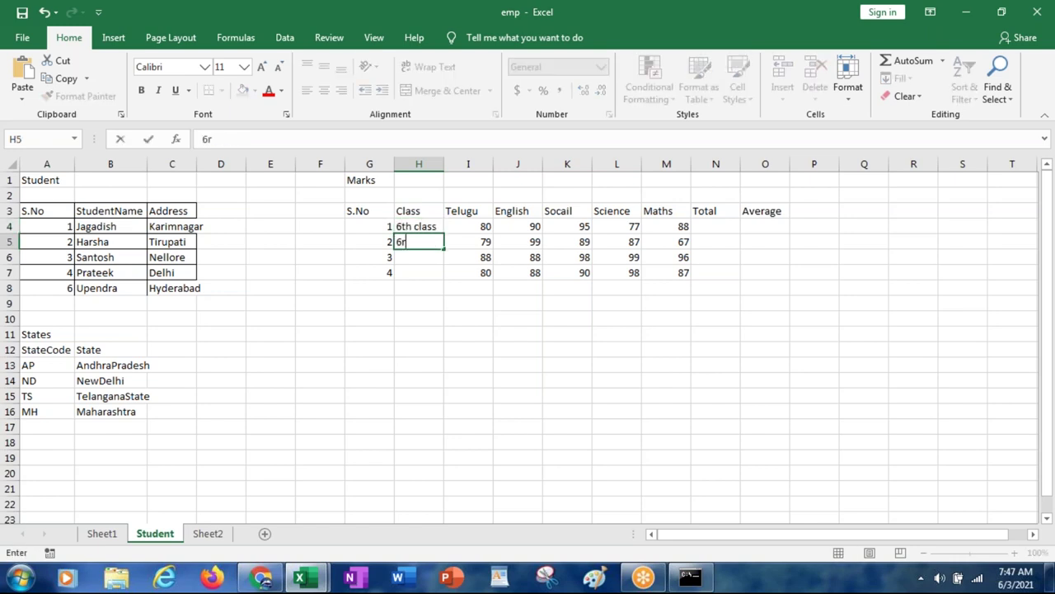
key("BackSpace")
key("BackSpace")
type("th class")
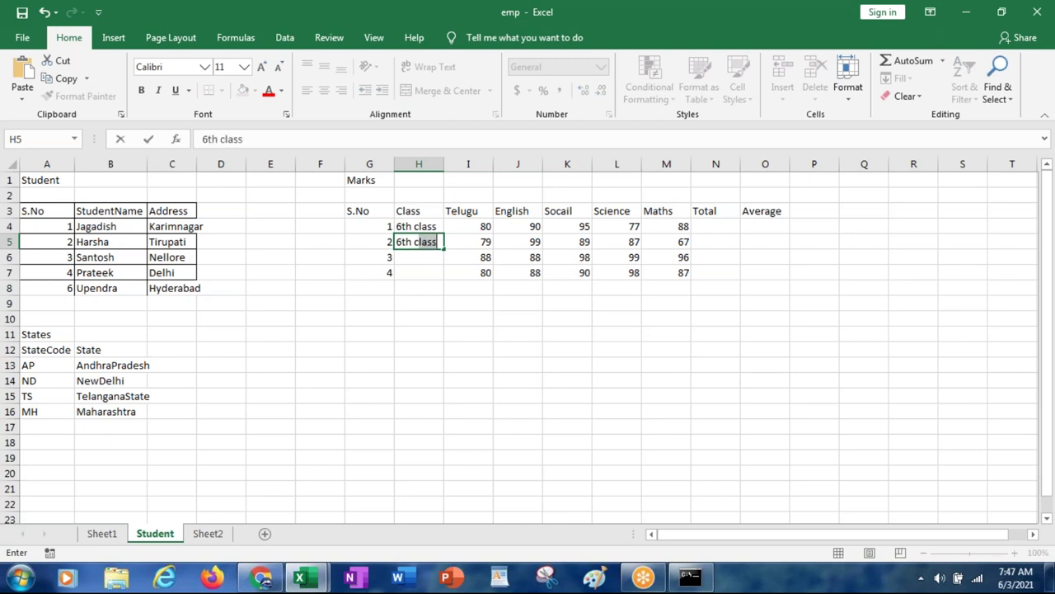
key("Return")
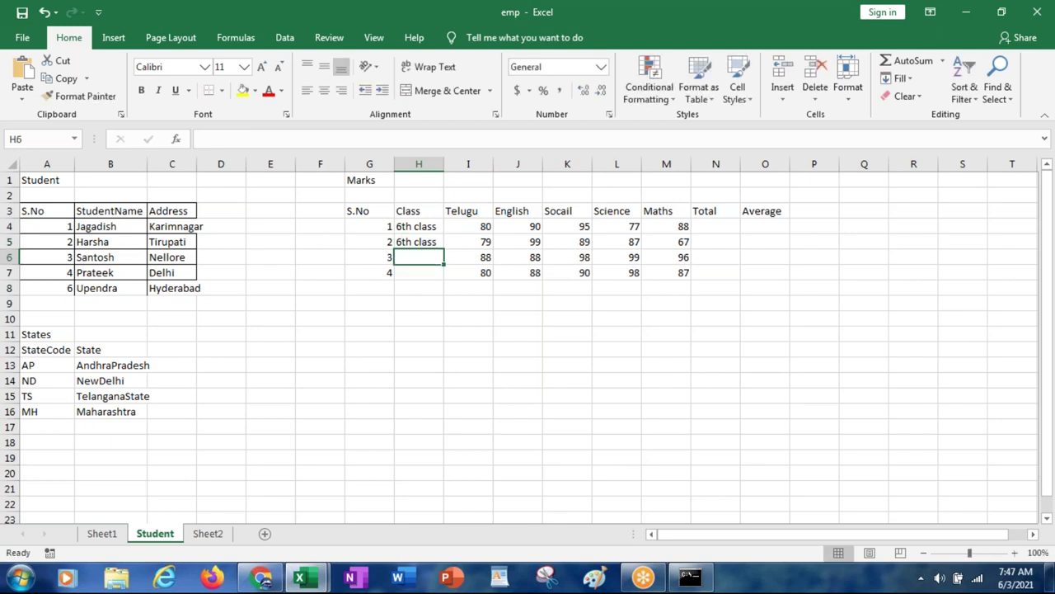
type("6th class")
key("Return")
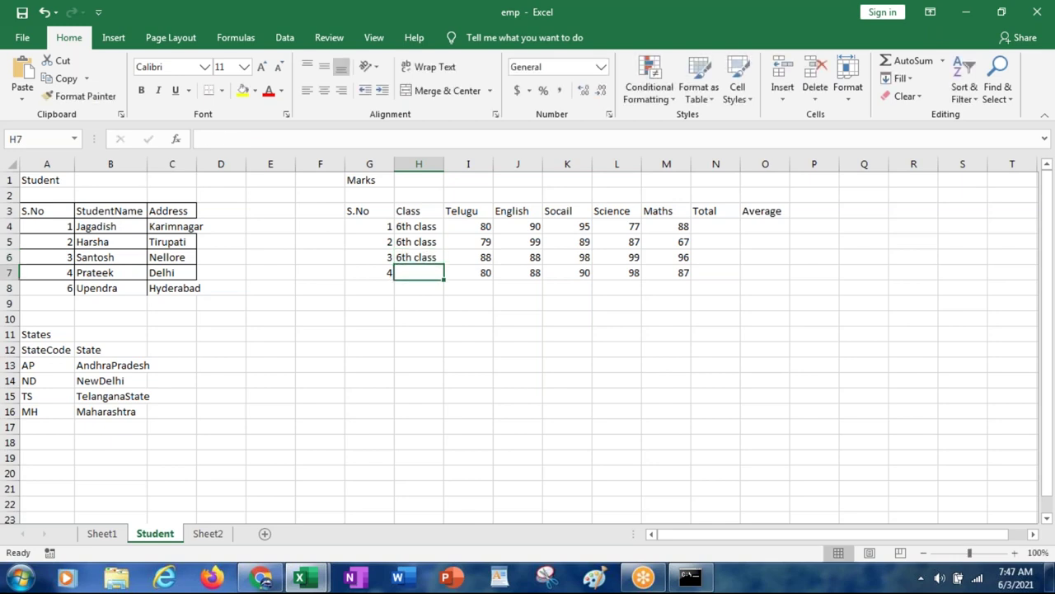
type("6th class")
key("Return")
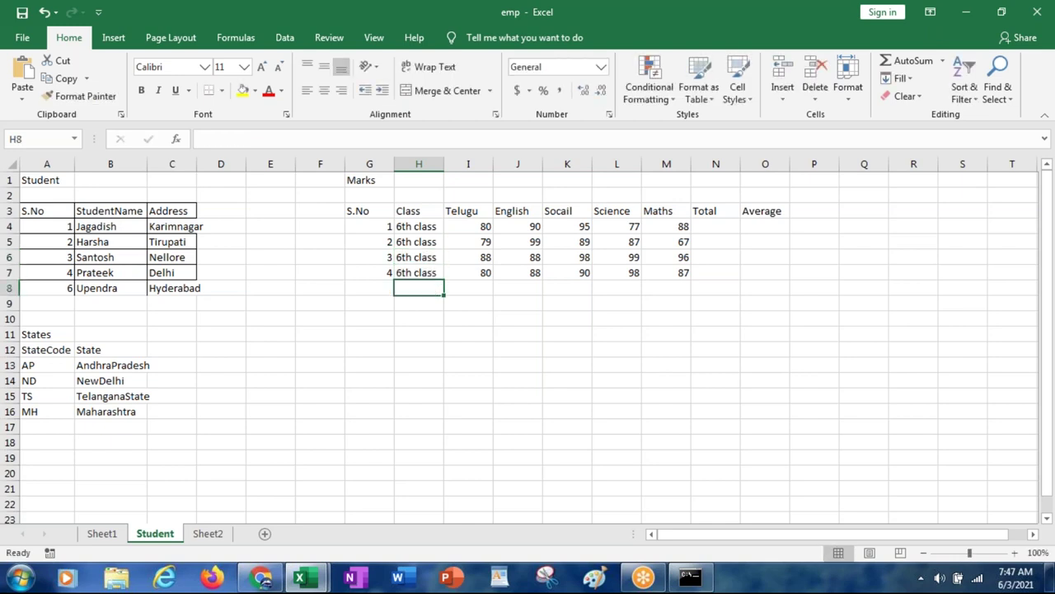
Step: Add row 8 as 1, 7th class, 50, 60, 70, 80, 90, and enter 2 in G9
left_click(370, 288)
type("1")
key("Tab")
type("7th class")
key("Tab")
type("50")
key("Tab")
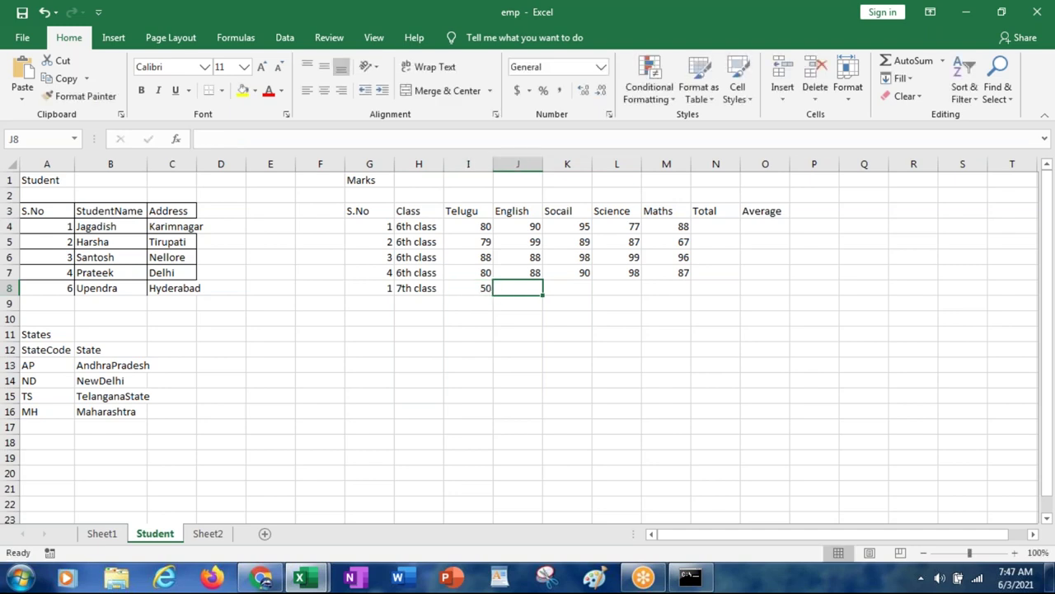
type("60")
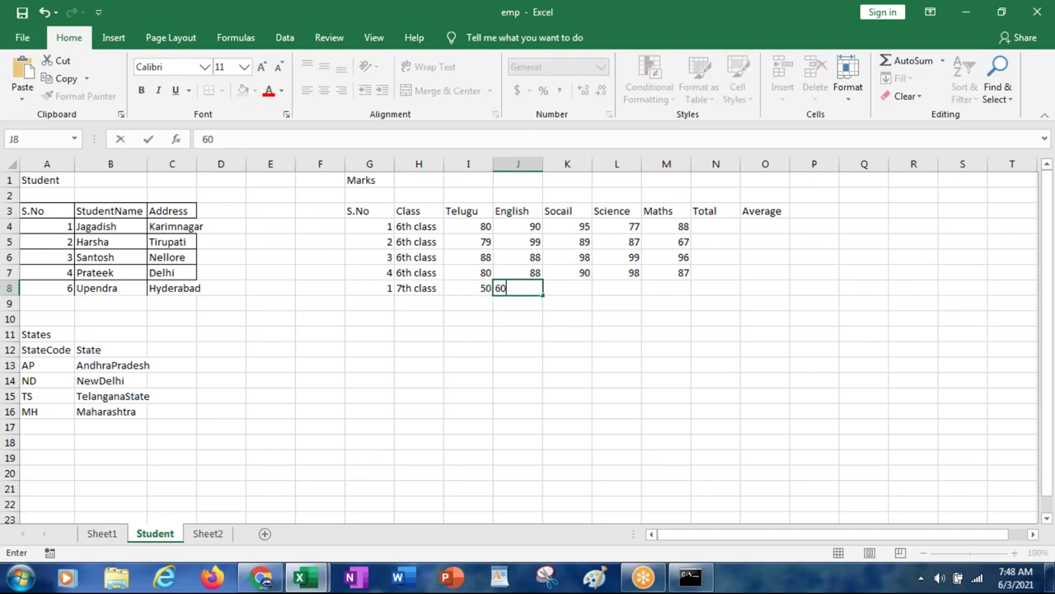
key("Tab")
type("70")
key("Tab")
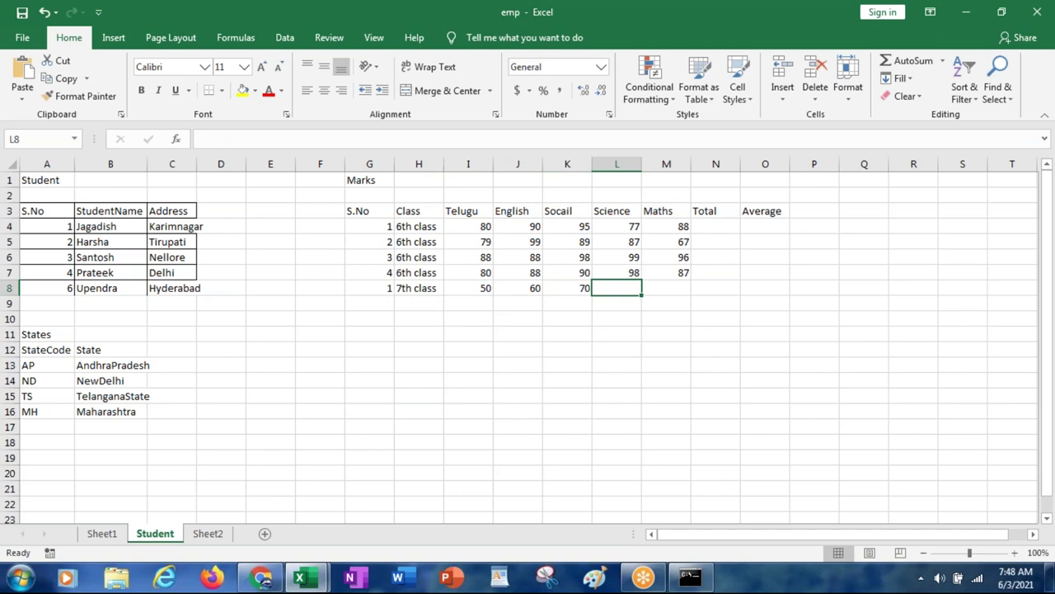
type("80")
key("Tab")
type("90")
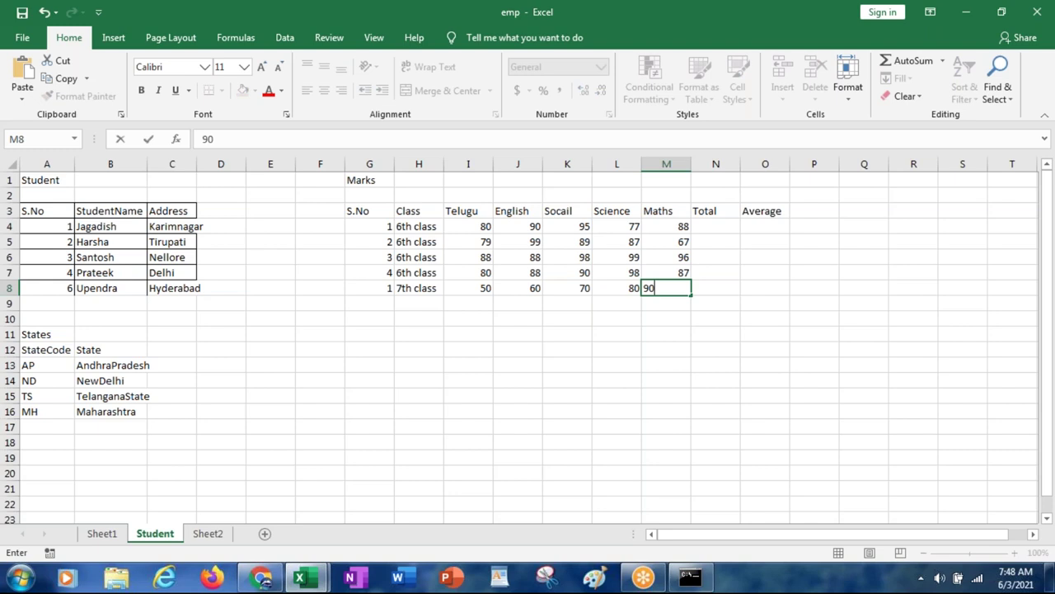
key("Return")
type("2")
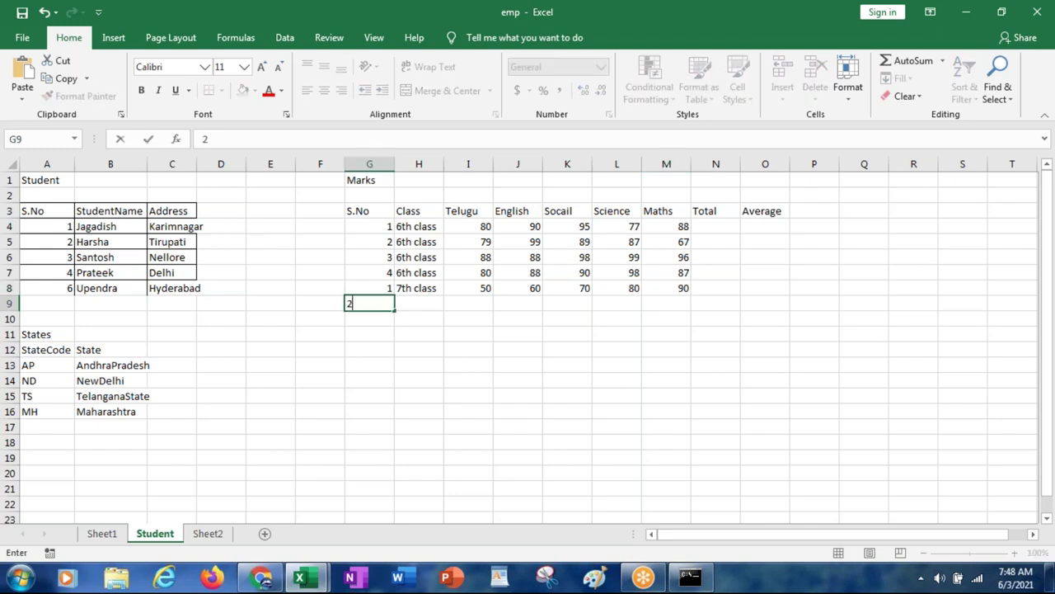
key("Return")
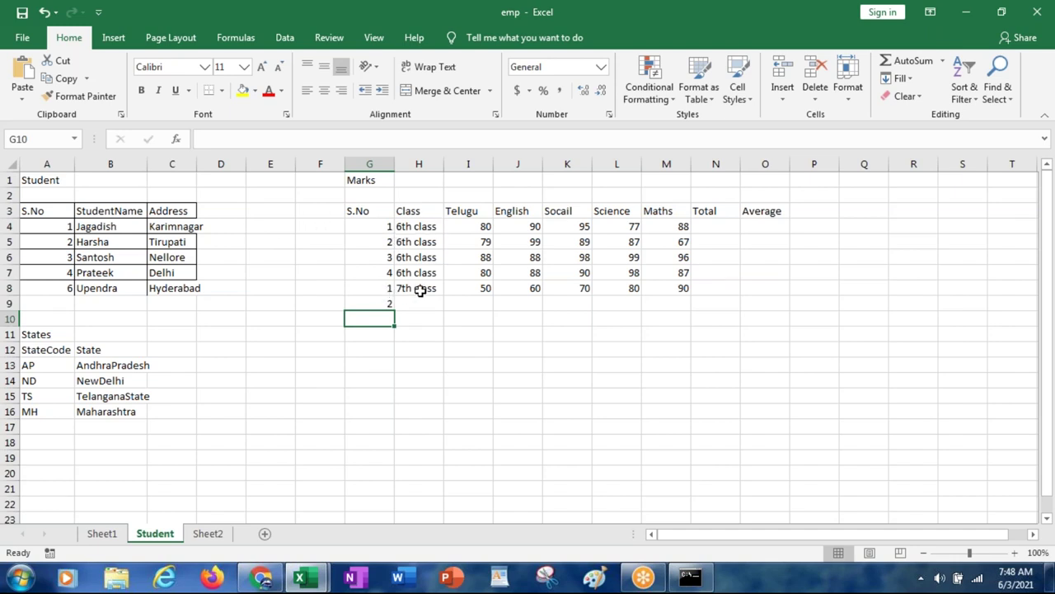
Step: Point out the S.No columns of the Student and Marks tables and the 7th class entry
left_click(420, 290)
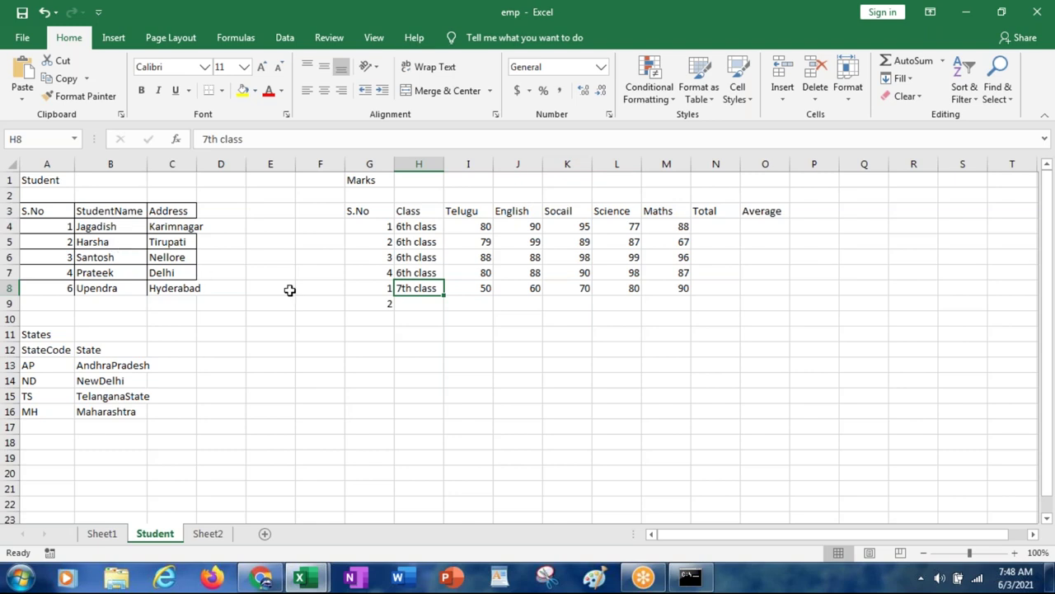
left_click(41, 212)
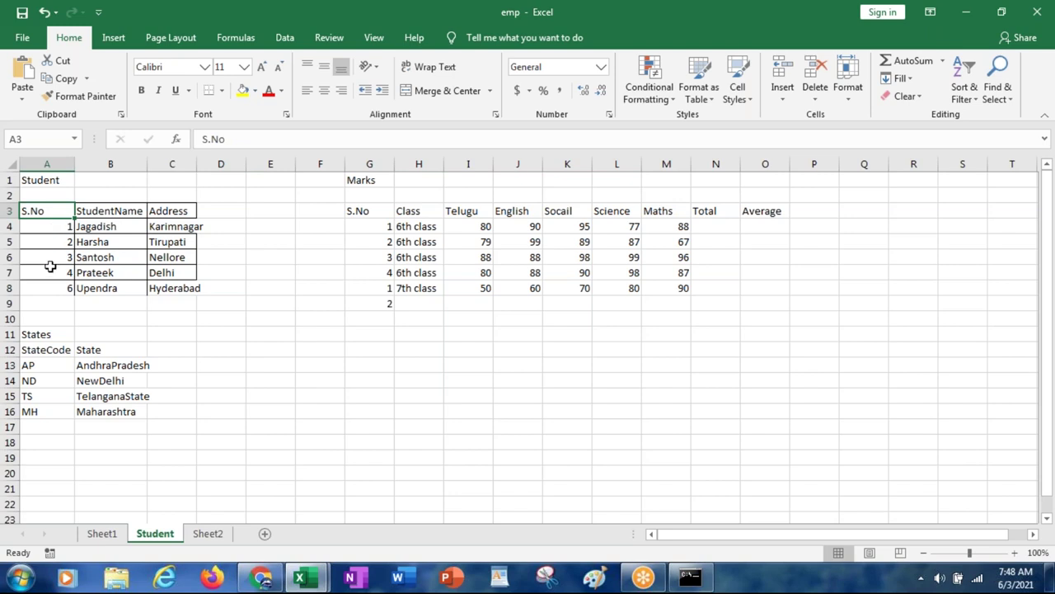
left_click(359, 214)
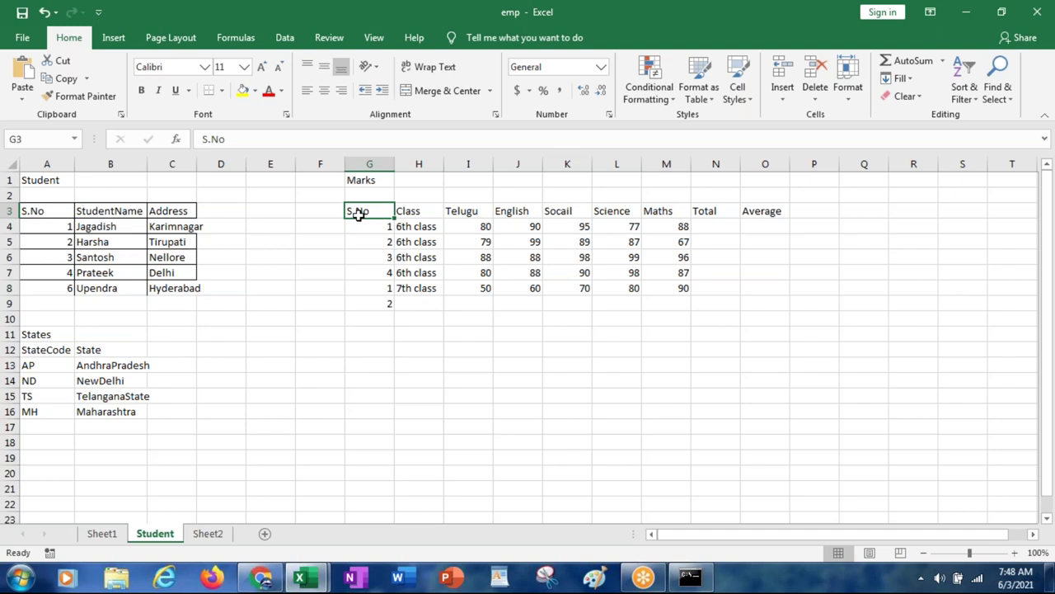
left_click(413, 290)
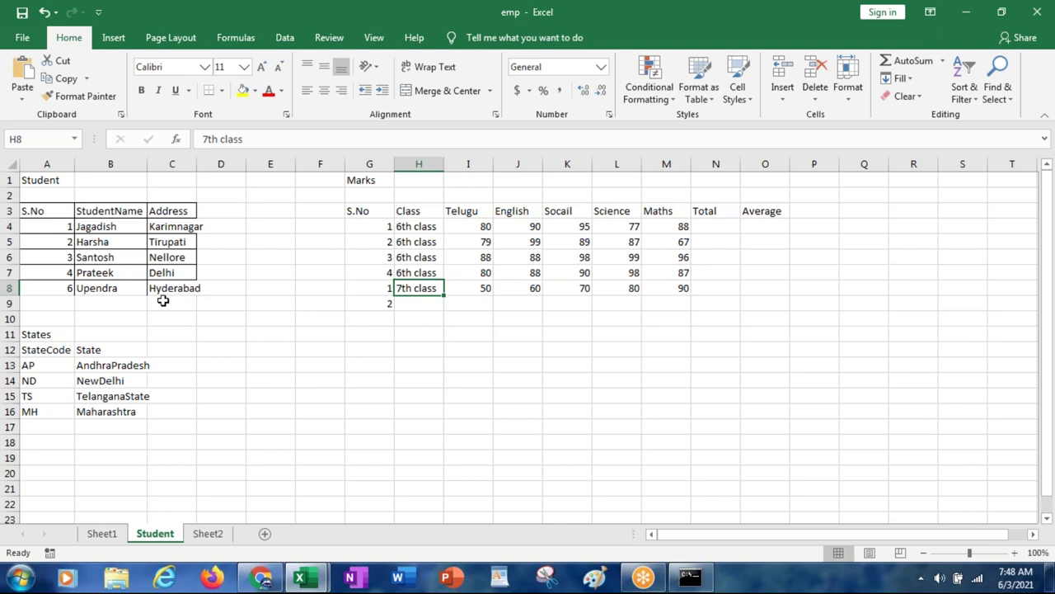
Step: Fill row 9 with 5, 7th class, 60, 70 and 80
left_click(385, 306)
type("5")
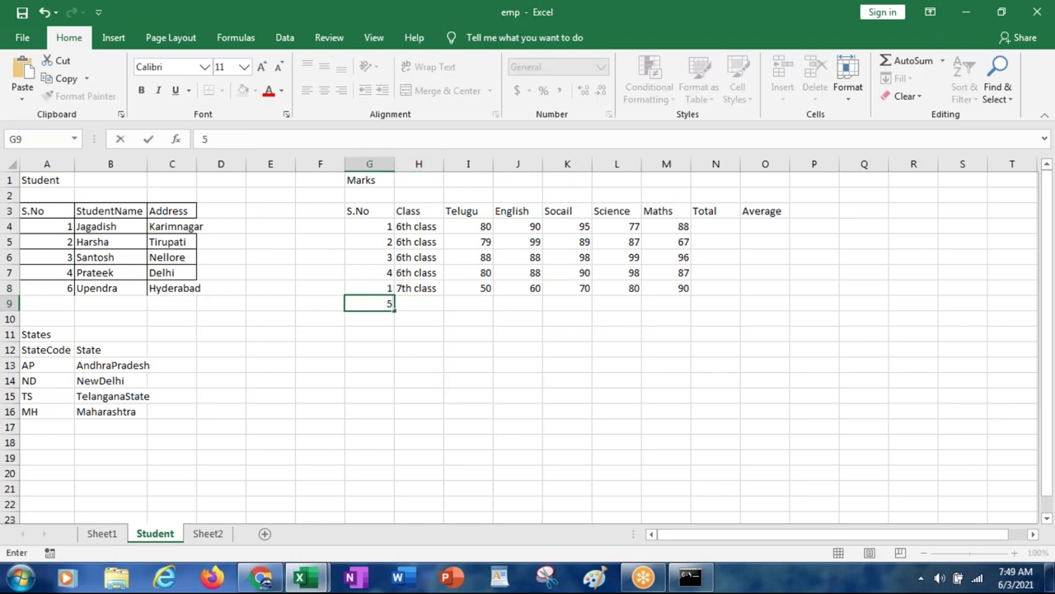
key("Tab")
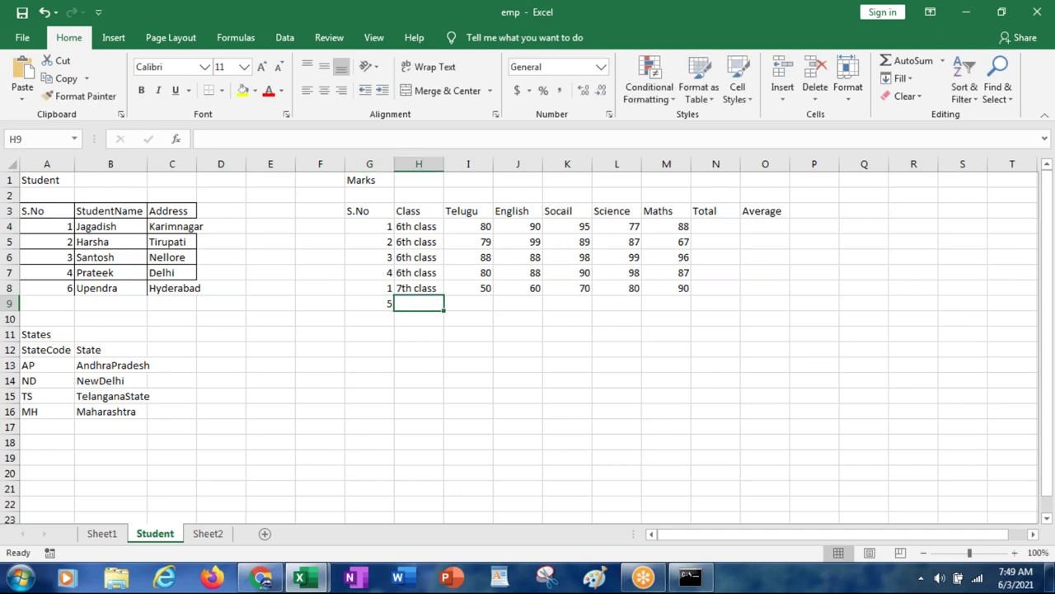
type("7th class")
key("Tab")
type("60")
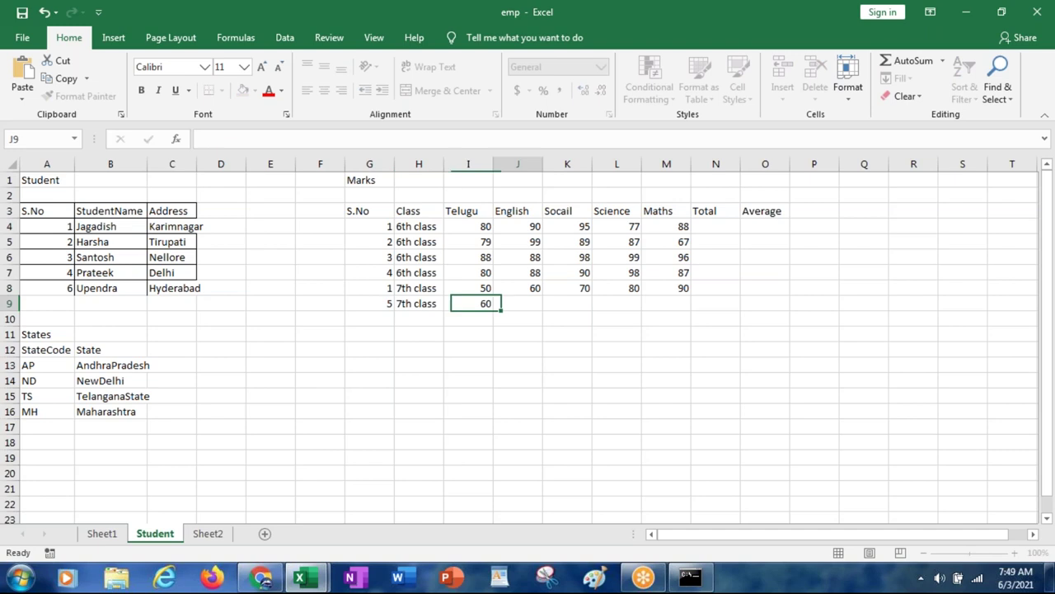
key("Tab")
type("70")
key("Tab")
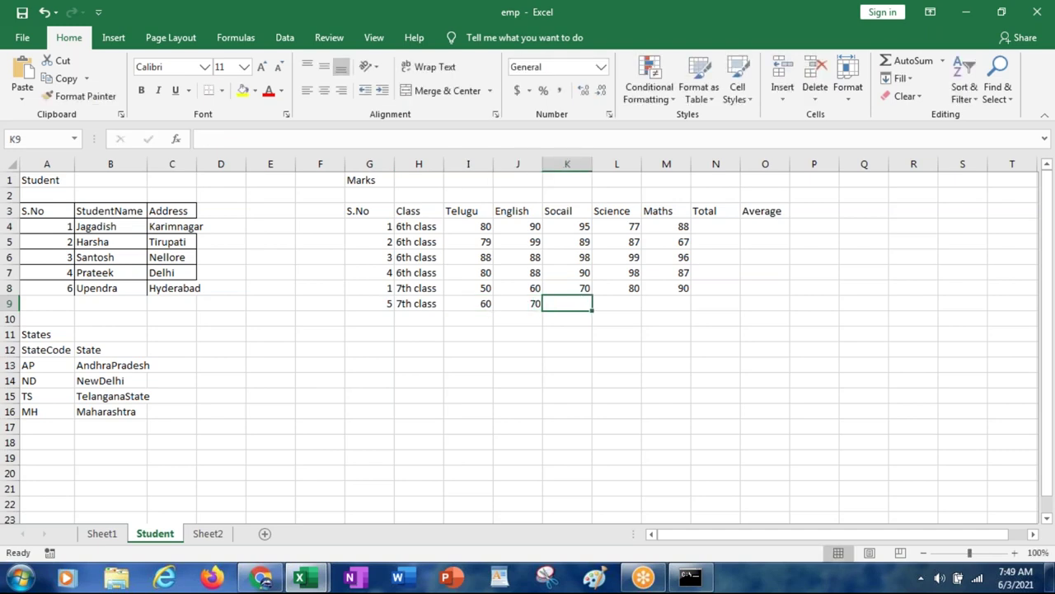
type("80")
key("Tab")
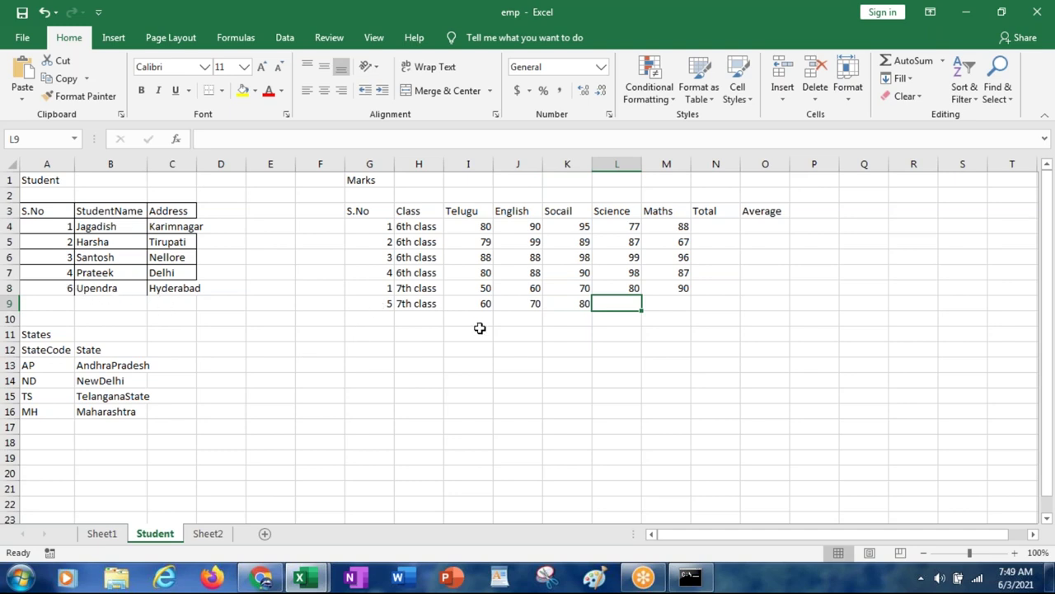
Step: Correct the row 9 serial number in G9 to 6
left_click(384, 305)
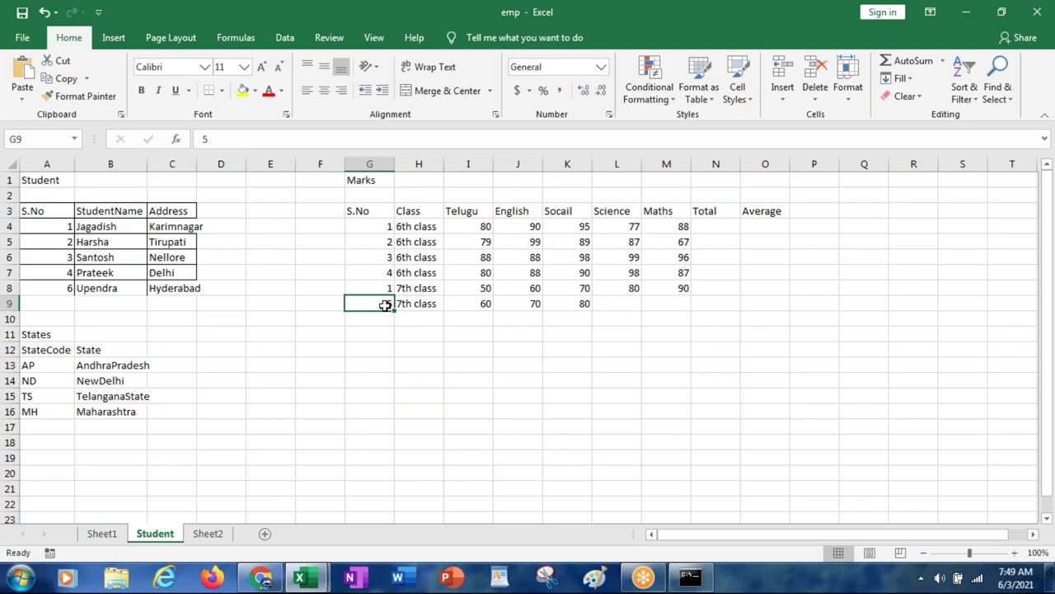
type("6")
key("Tab")
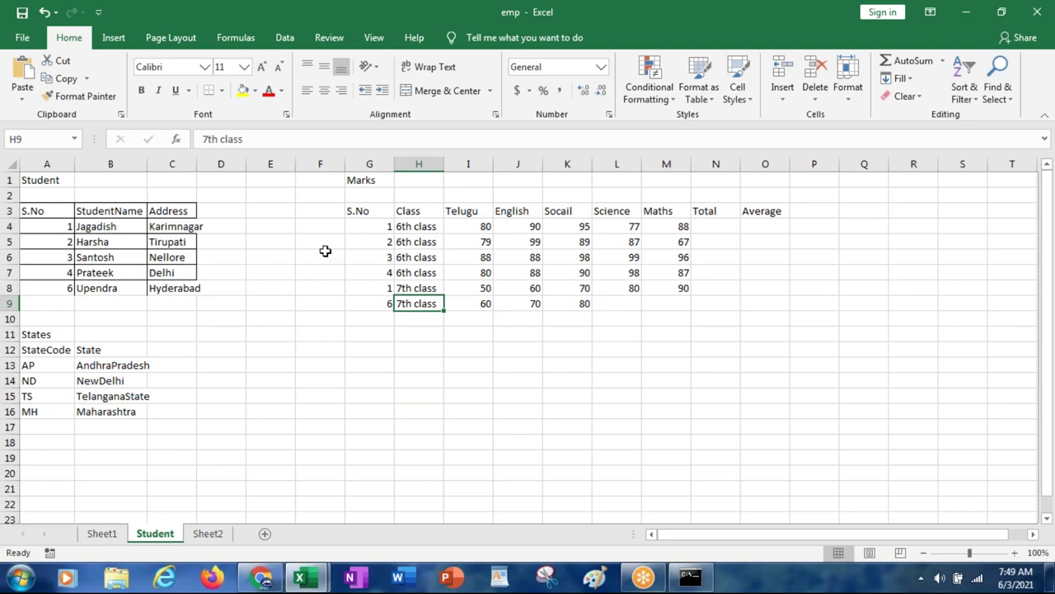
left_click(349, 382)
Step: Enter 'select * from student join marks where student.sno=marks.sno' into cell G14
type("select")
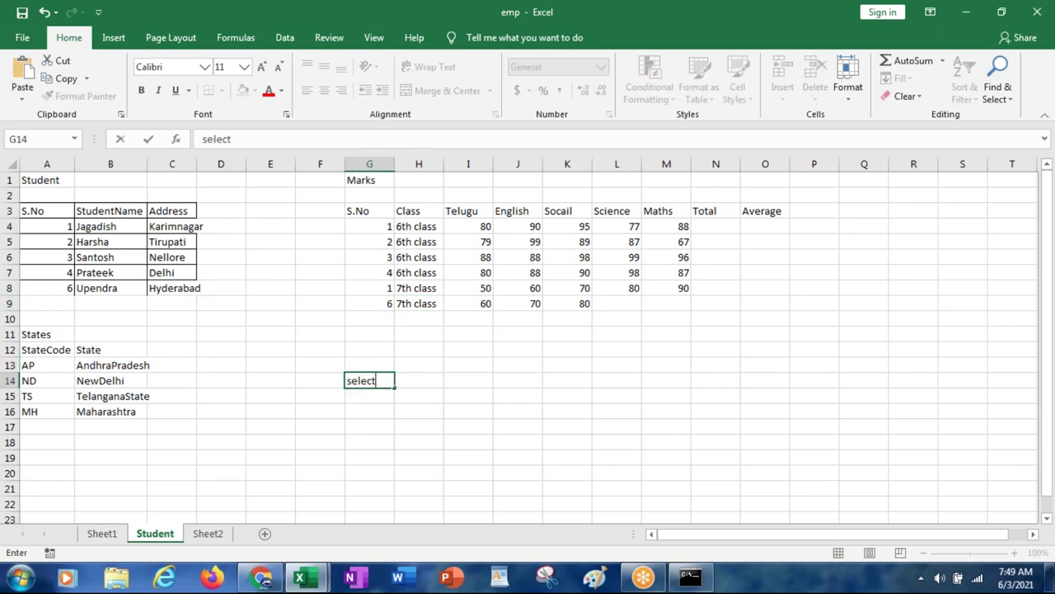
type(" * from student join marks")
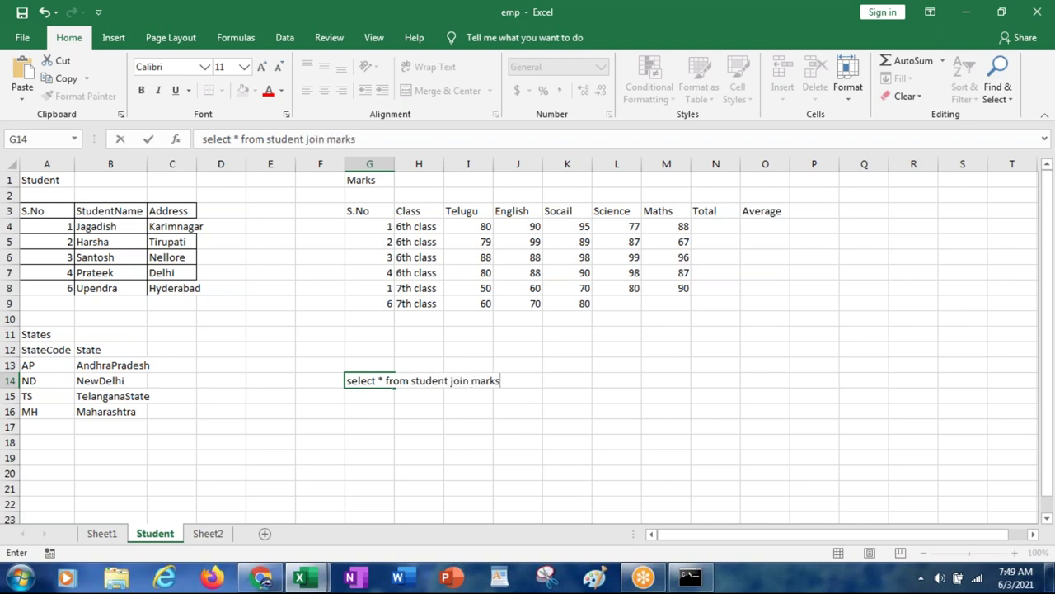
type(" where student.sno")
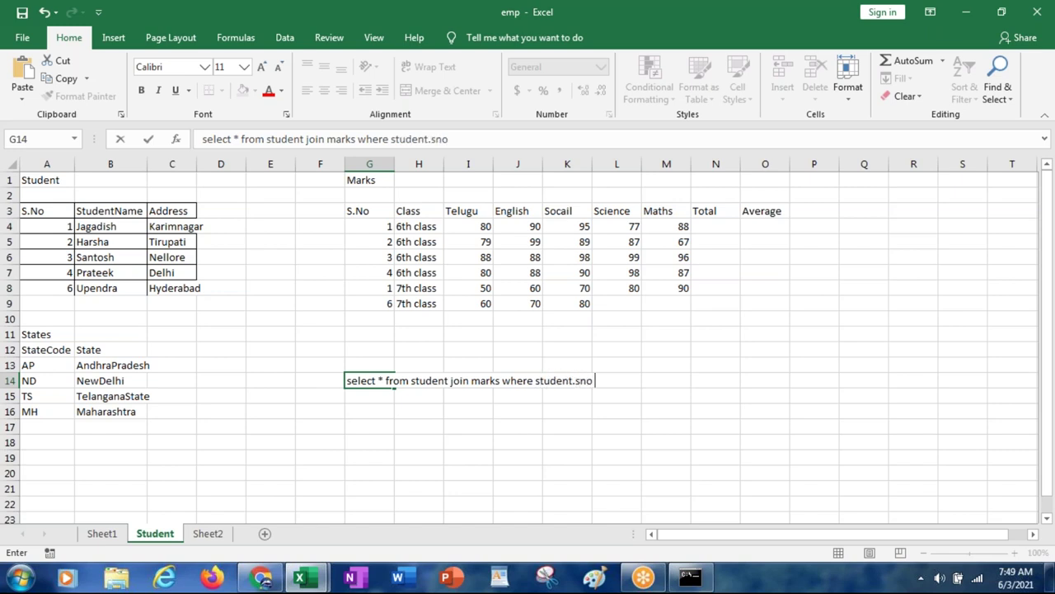
type("=marks.sno")
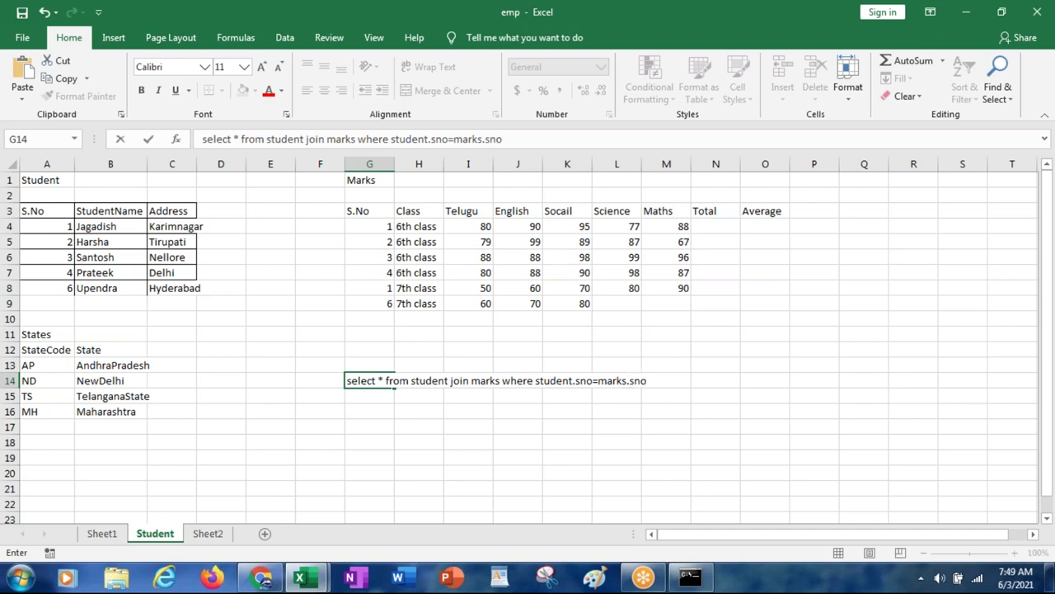
key("Return")
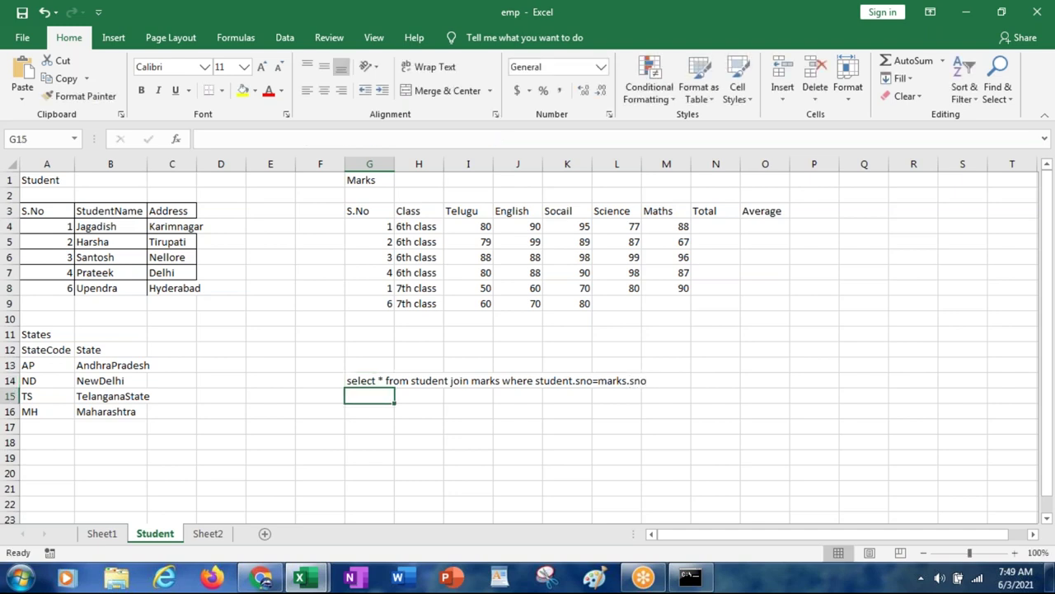
left_click(369, 380)
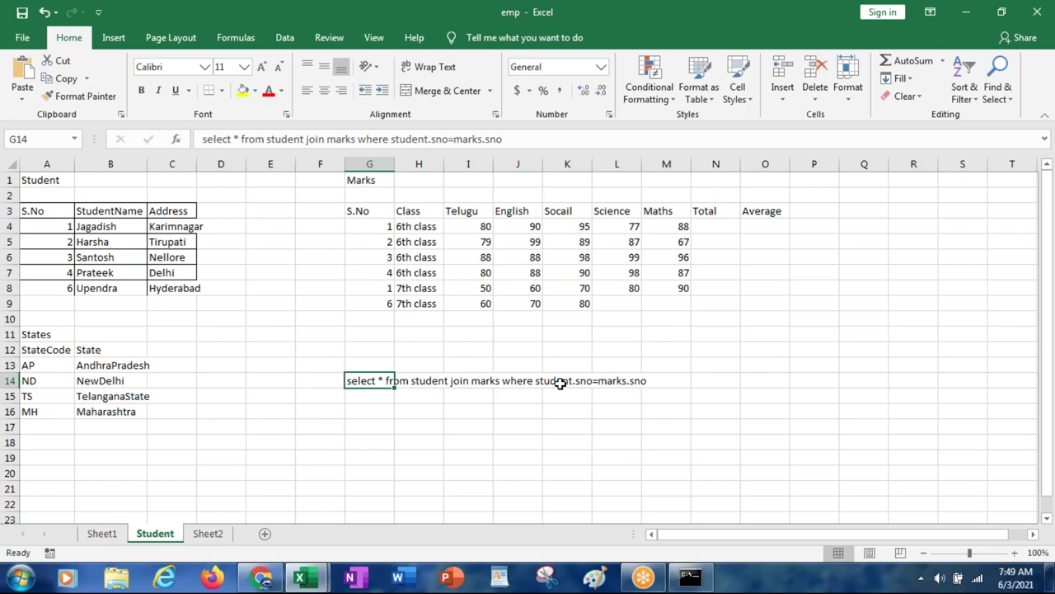
Step: Cancel the accidental edit of I14 and reselect the query cell G14
left_click(462, 380)
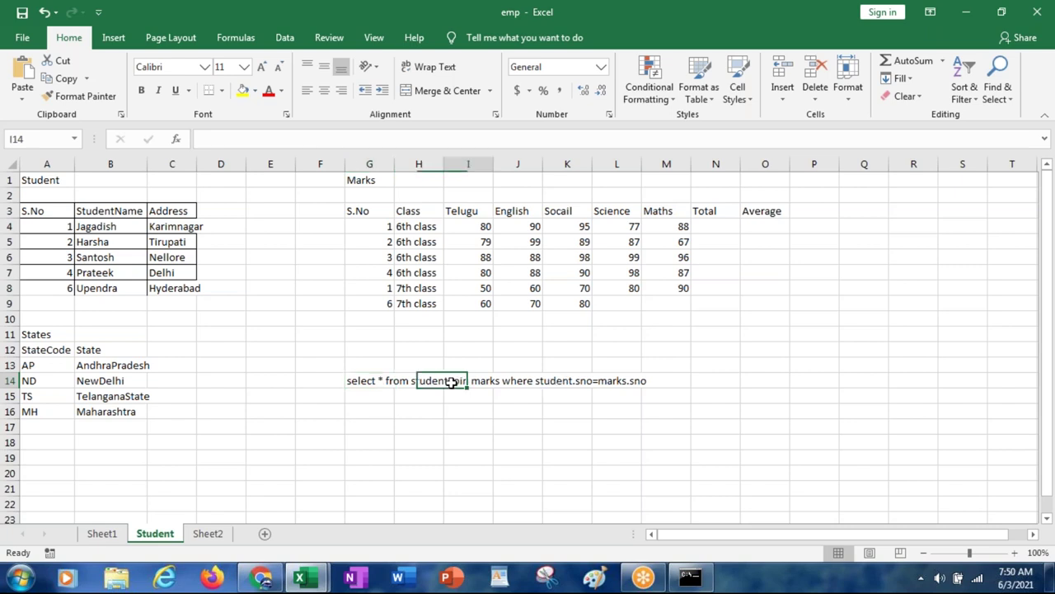
key("BackSpace")
key("Escape")
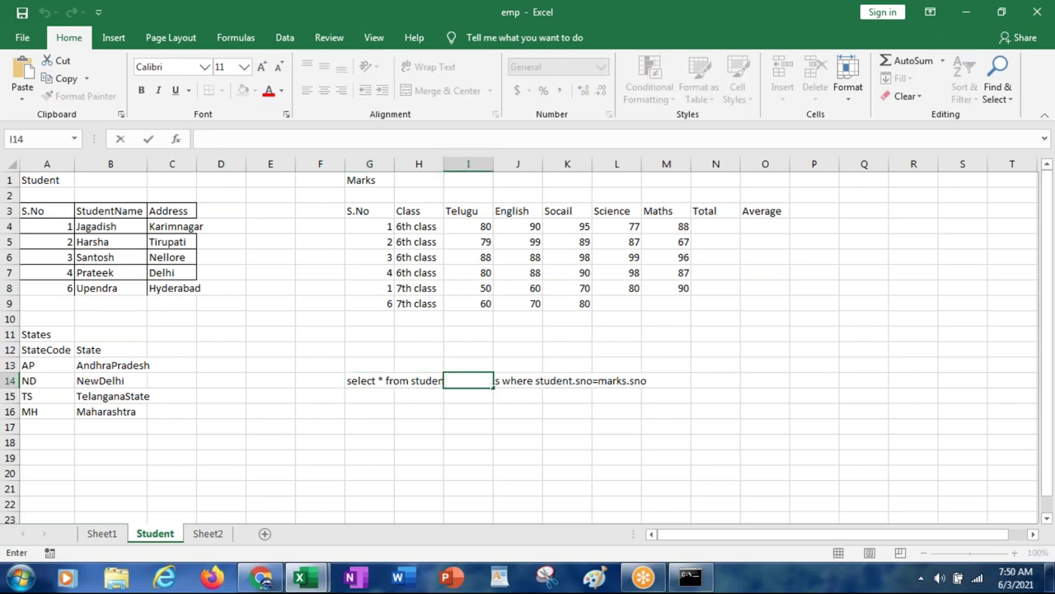
left_click(382, 380)
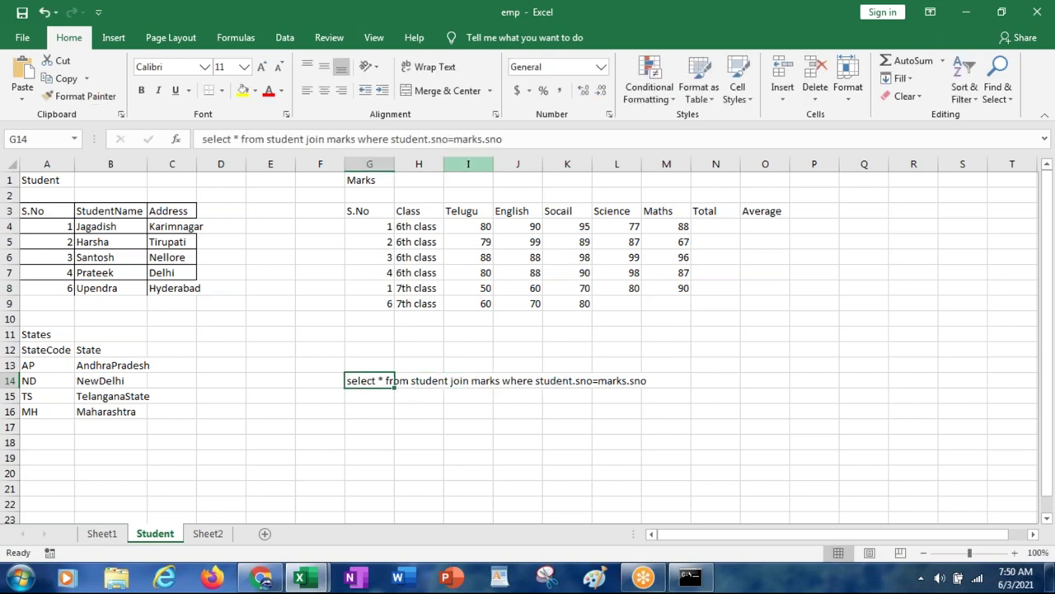
Step: Alias the G14 query tables as s1 and m1, using s1.sno=m1.sno in the join condition
left_click(307, 141)
type("s1")
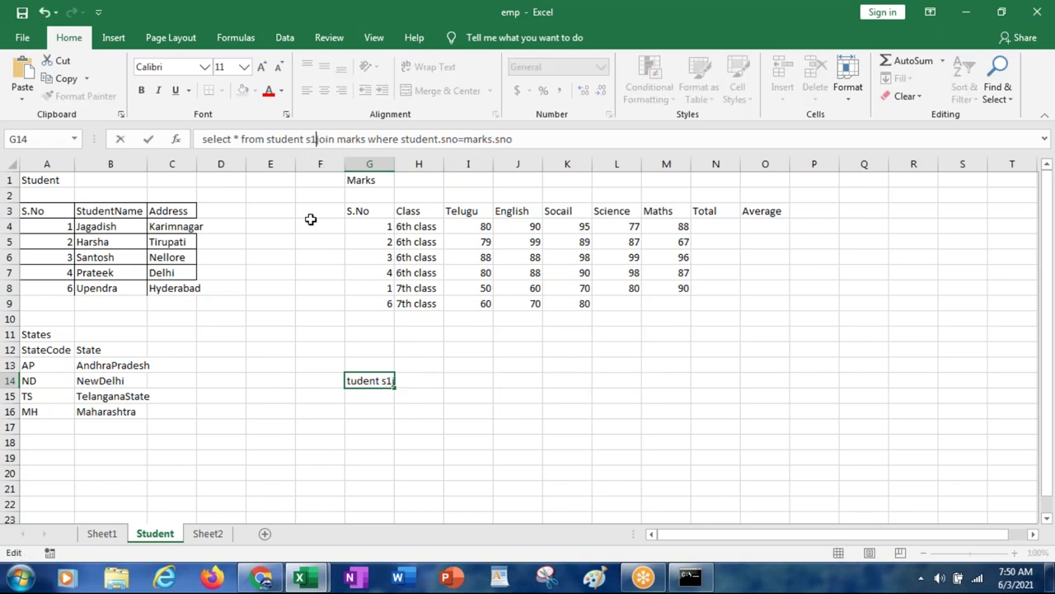
key("Right")
key("Right")
key("Right")
key("Right")
key("Right")
key("Right")
key("Right")
key("Right")
key("Right")
key("Right")
key("Right")
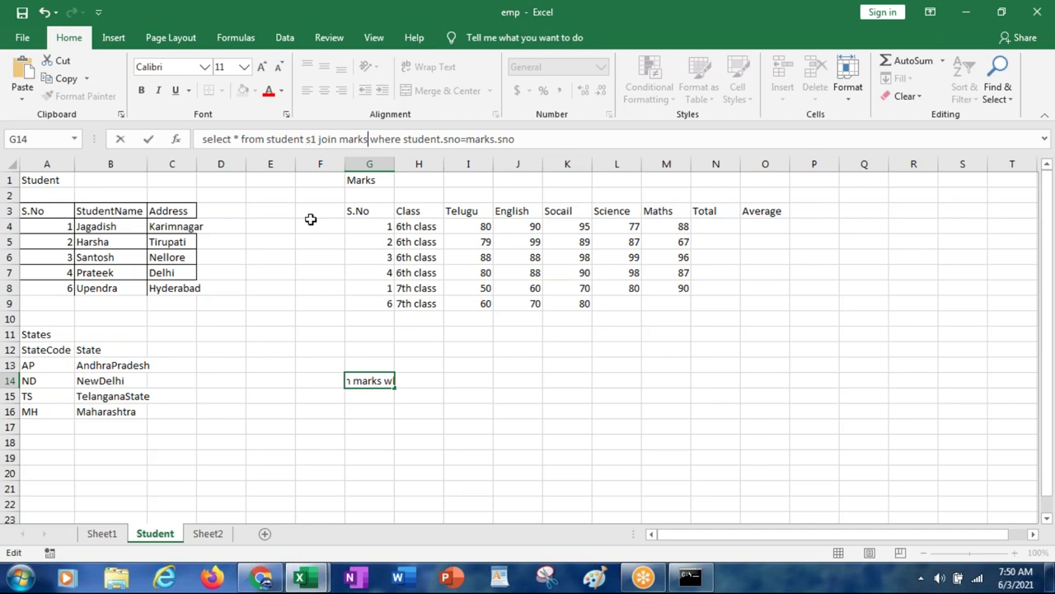
type("m1")
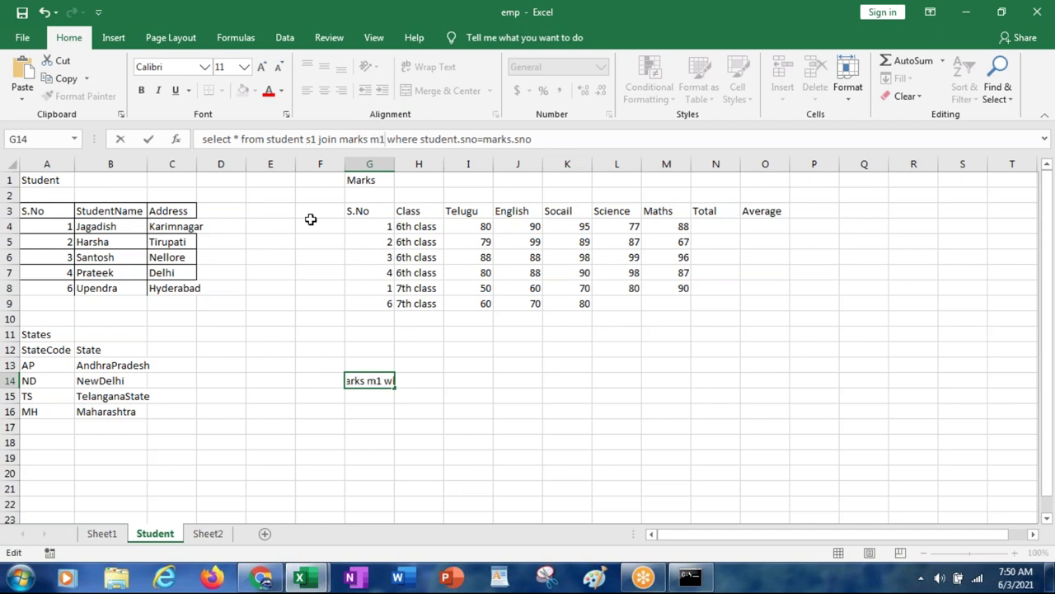
key("Right")
key("Right")
key("Right")
key("Right")
key("Right")
key("Right")
key("shift+Right")
key("shift+Right")
key("shift+Right")
key("shift+Right")
key("shift+Right")
key("shift+Right")
key("shift+Right")
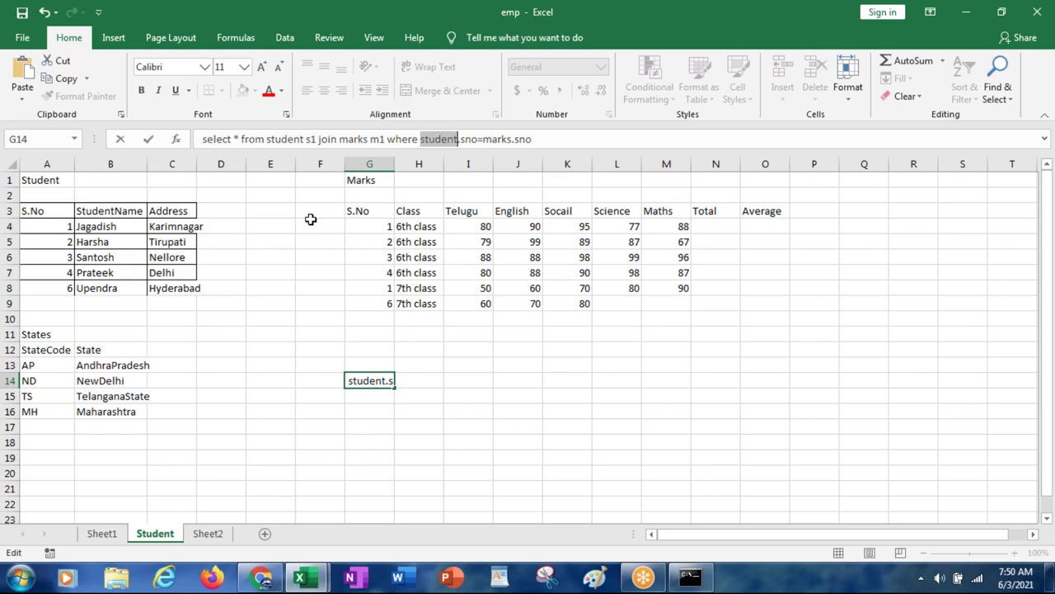
type("s1")
key("Right")
key("Right")
key("Right")
key("Right")
key("Right")
key("Right")
key("Right")
key("shift+Right")
key("shift+Right")
key("shift+Right")
key("shift+Right")
key("shift+Right")
type("m1")
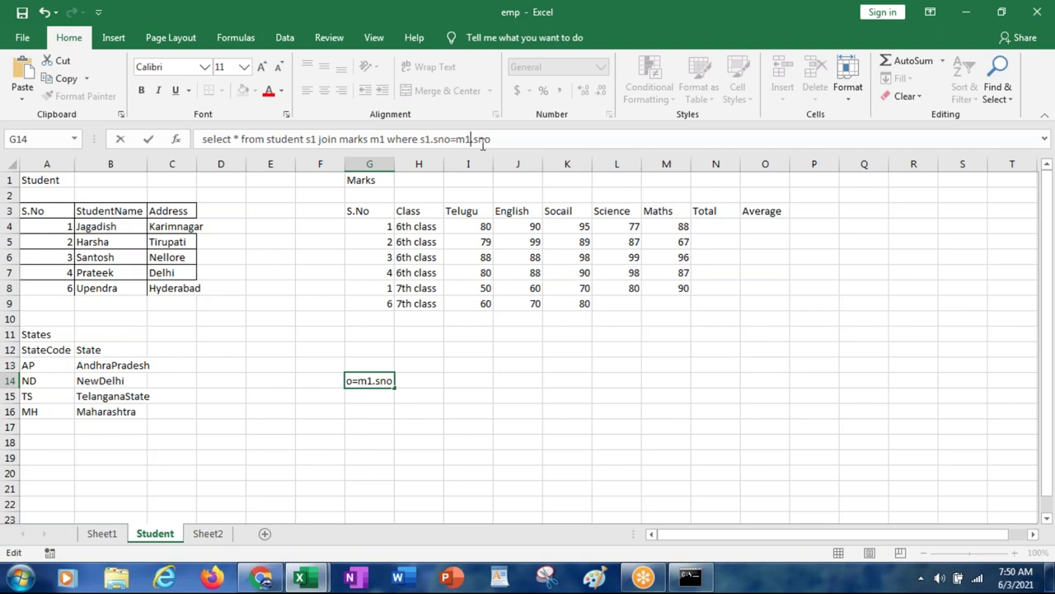
key("Return")
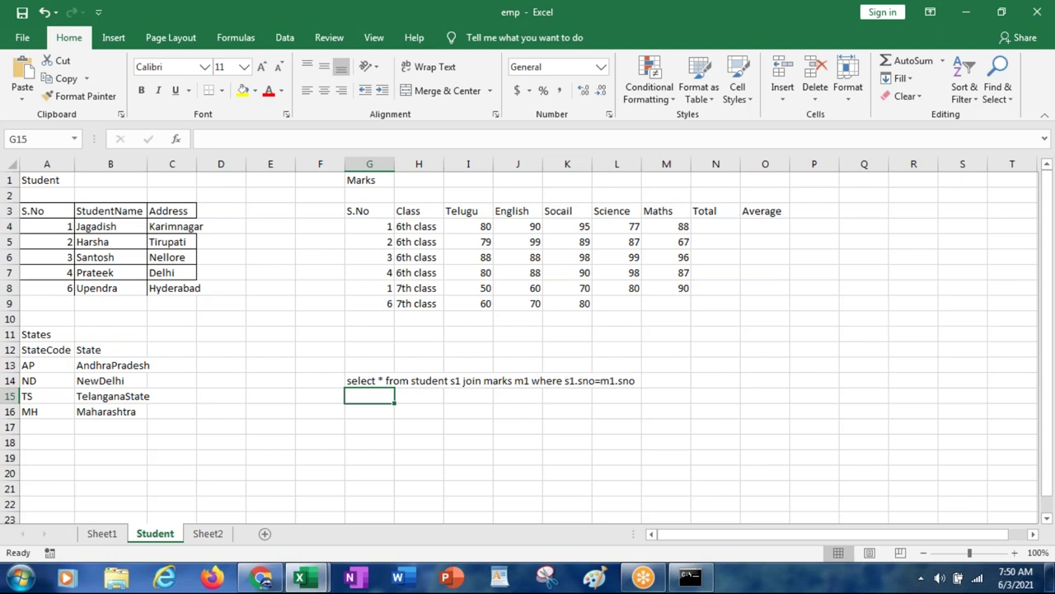
key("alt+Tab")
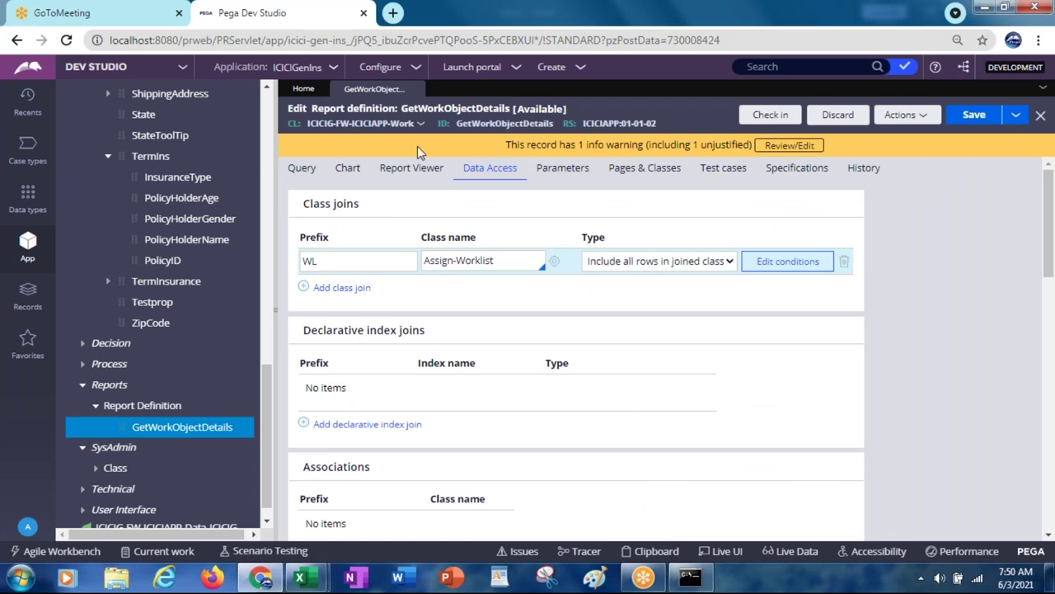
Step: Point out the Assign-Worklist class join on the Data Access tab, then return to Excel
left_click(468, 261)
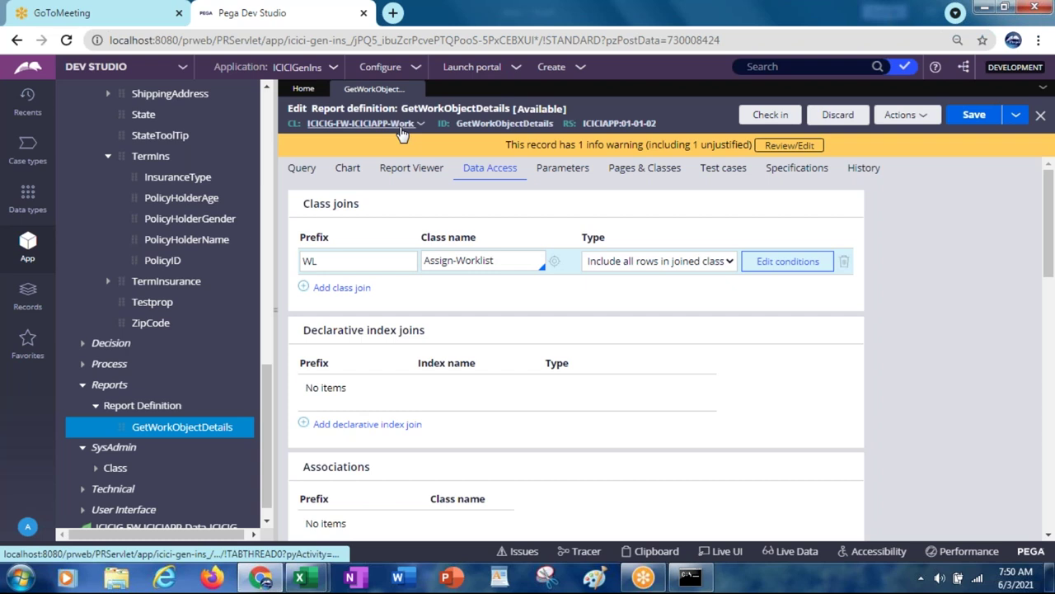
left_click(475, 261)
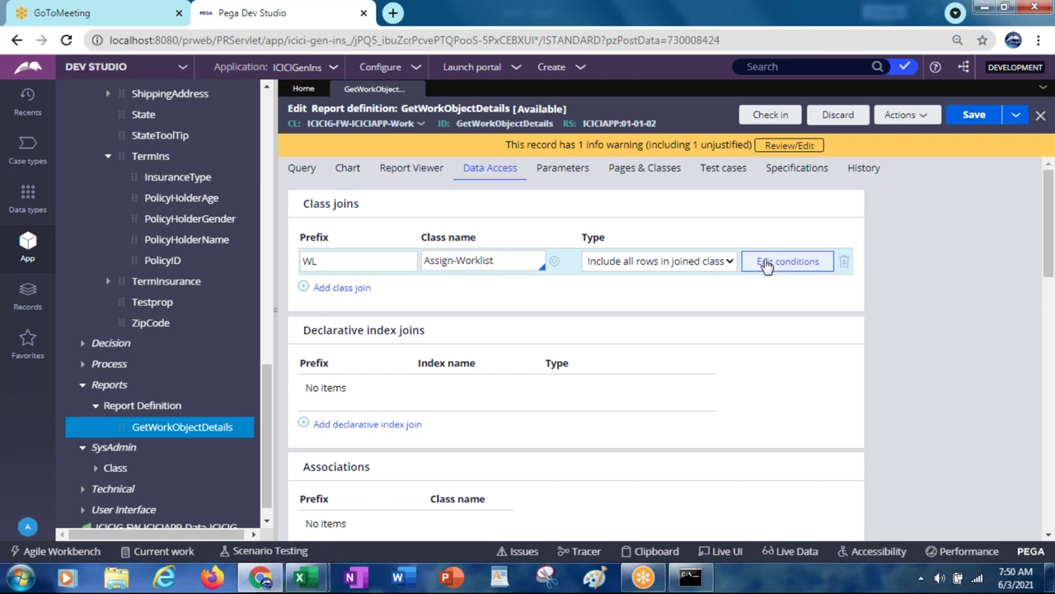
key("alt+Tab")
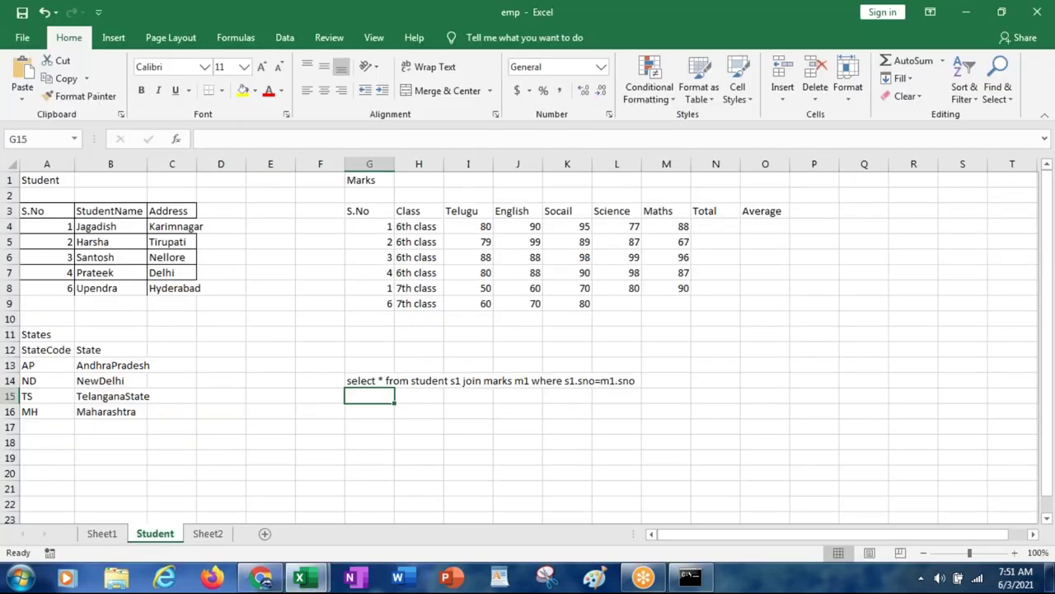
Step: Rename the Marks S.No header in G3 to studno
left_click(360, 211)
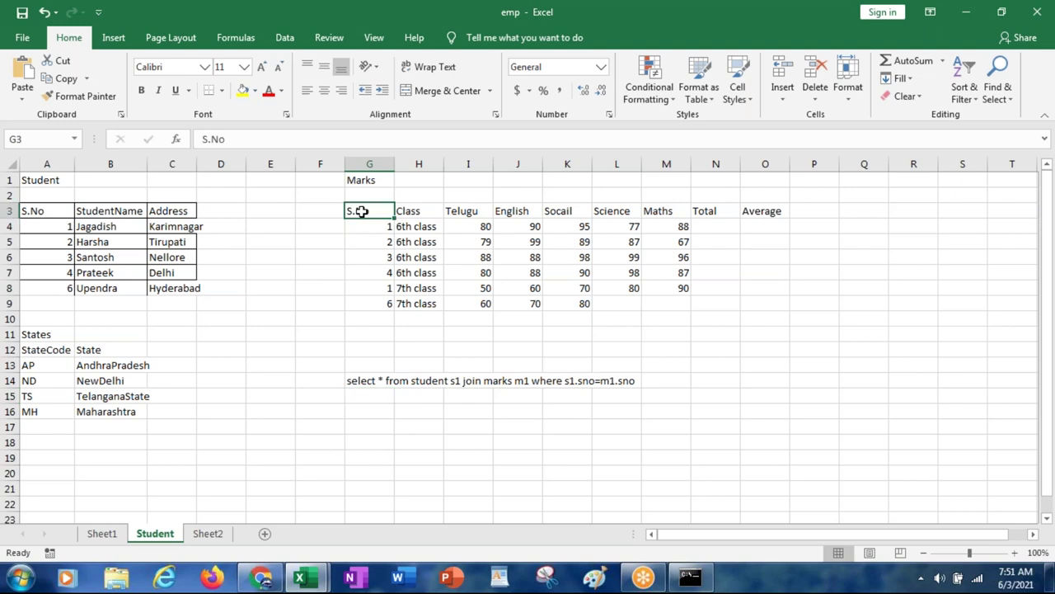
type("studno")
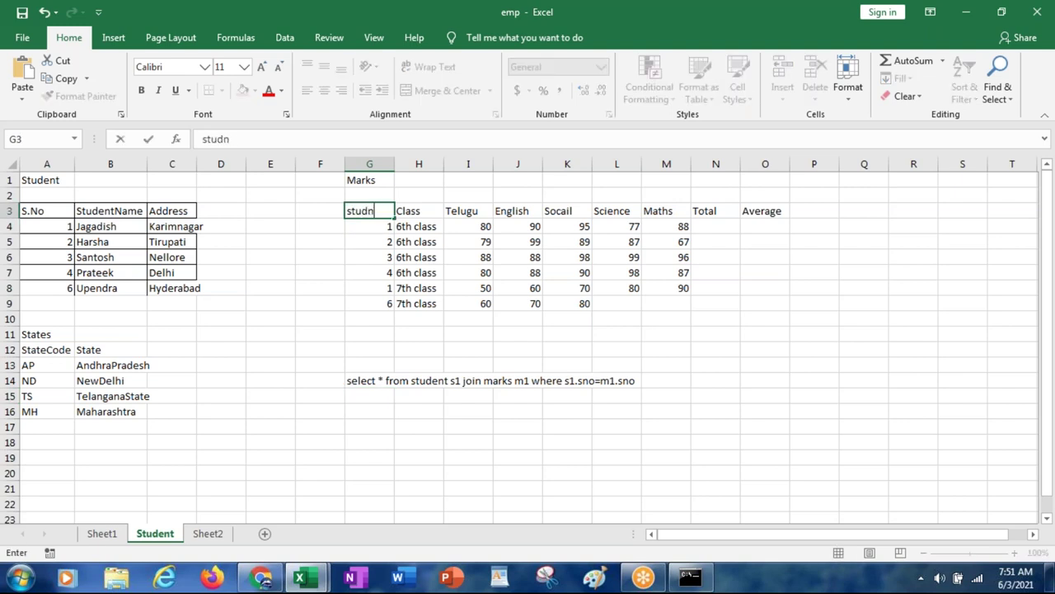
key("Return")
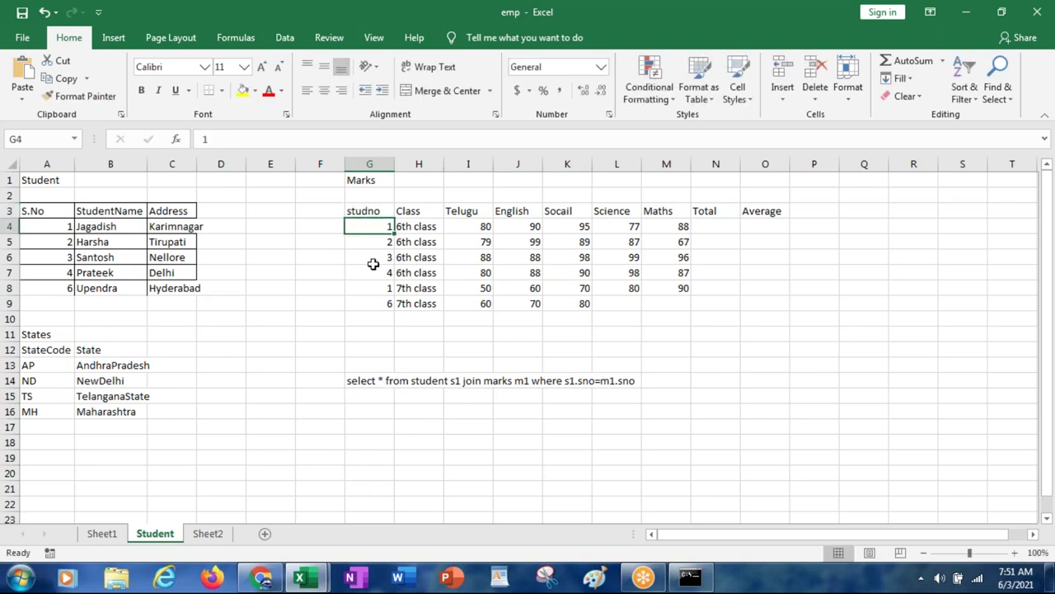
Step: Change the G14 join condition to end s1.sno=m1.studno
left_click(375, 380)
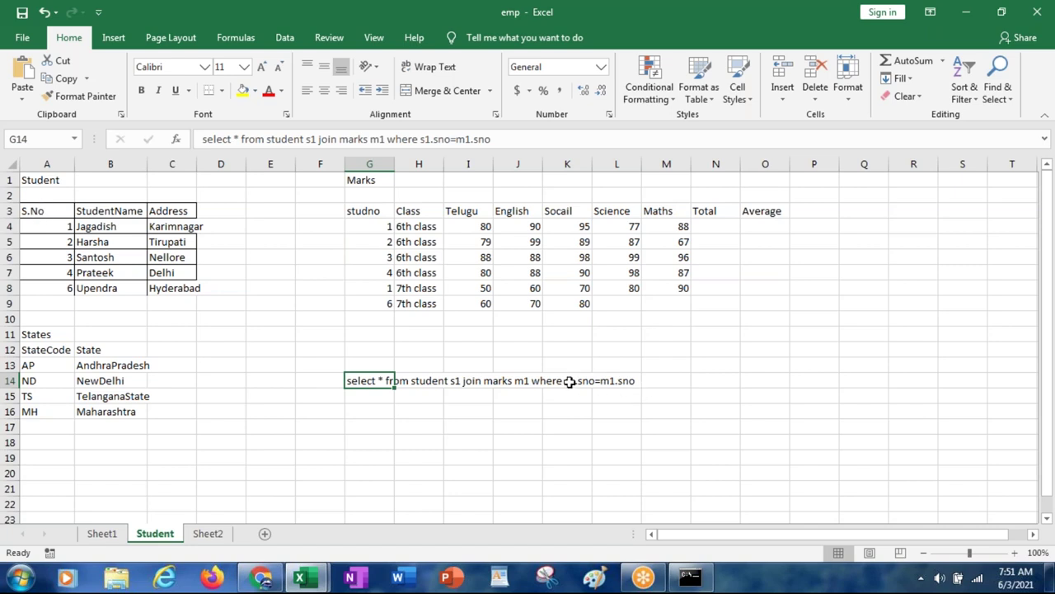
left_click(492, 139)
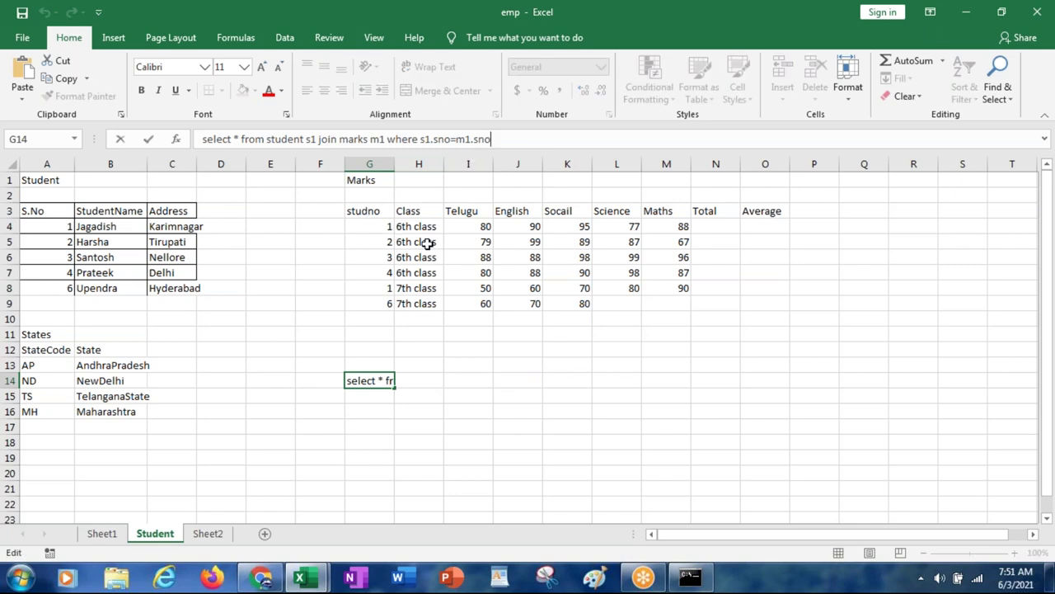
key("BackSpace")
key("BackSpace")
type("tudno")
key("Return")
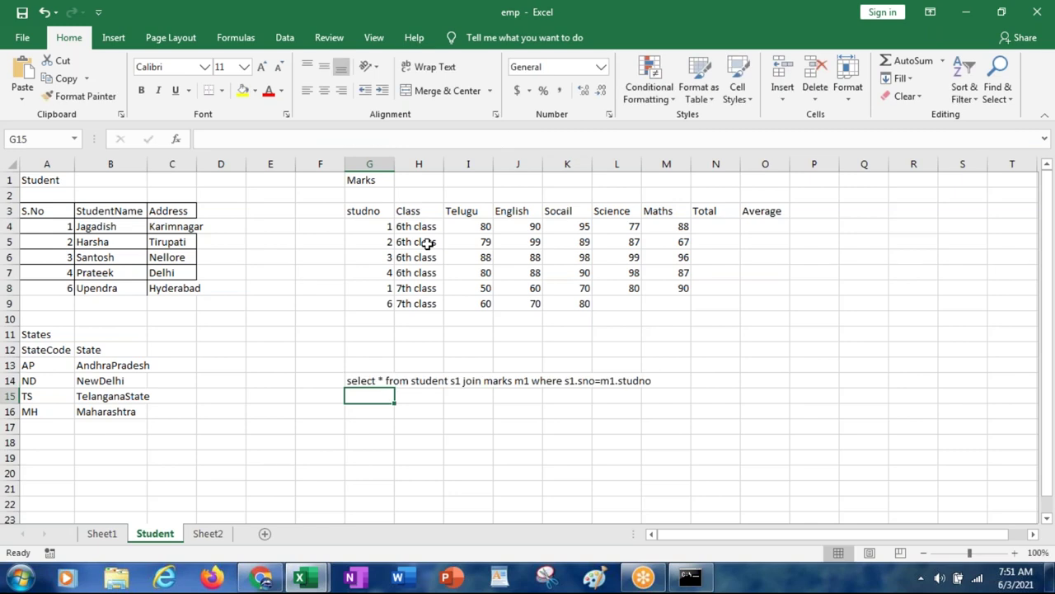
key("alt+Tab")
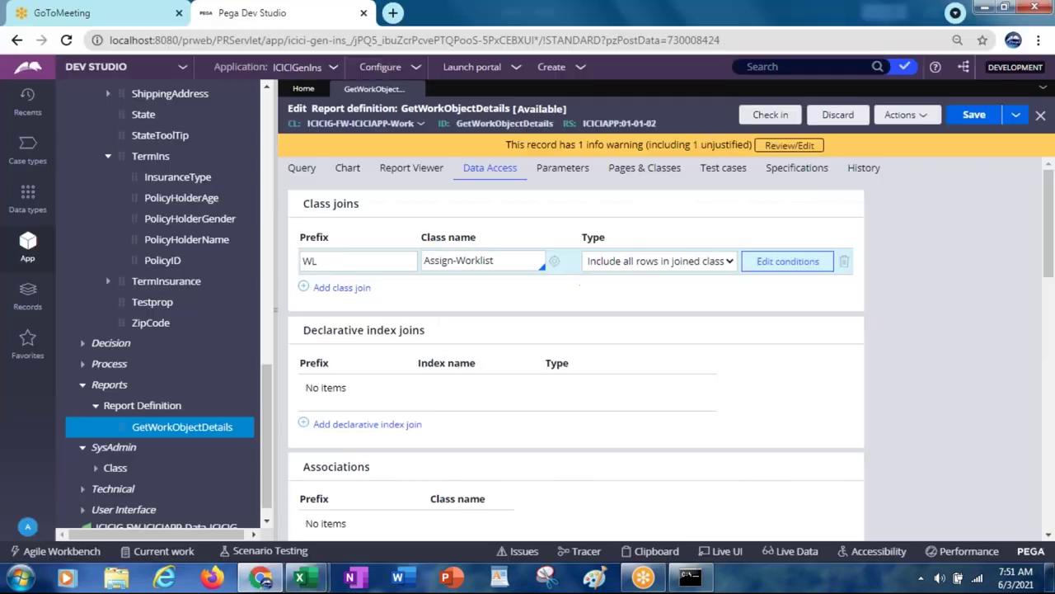
left_click(467, 260)
left_click(787, 264)
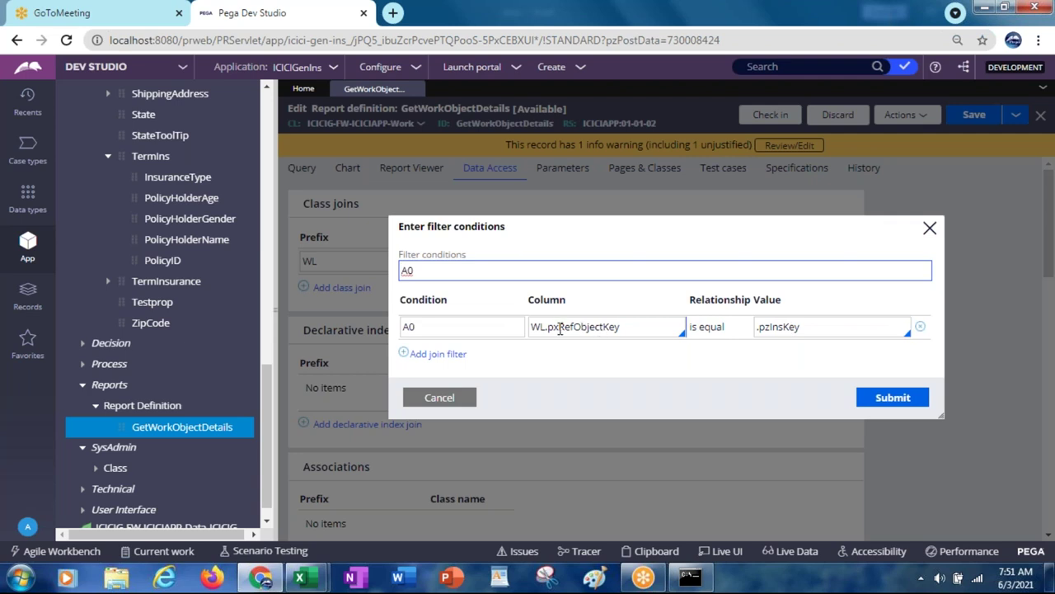
left_click(437, 399)
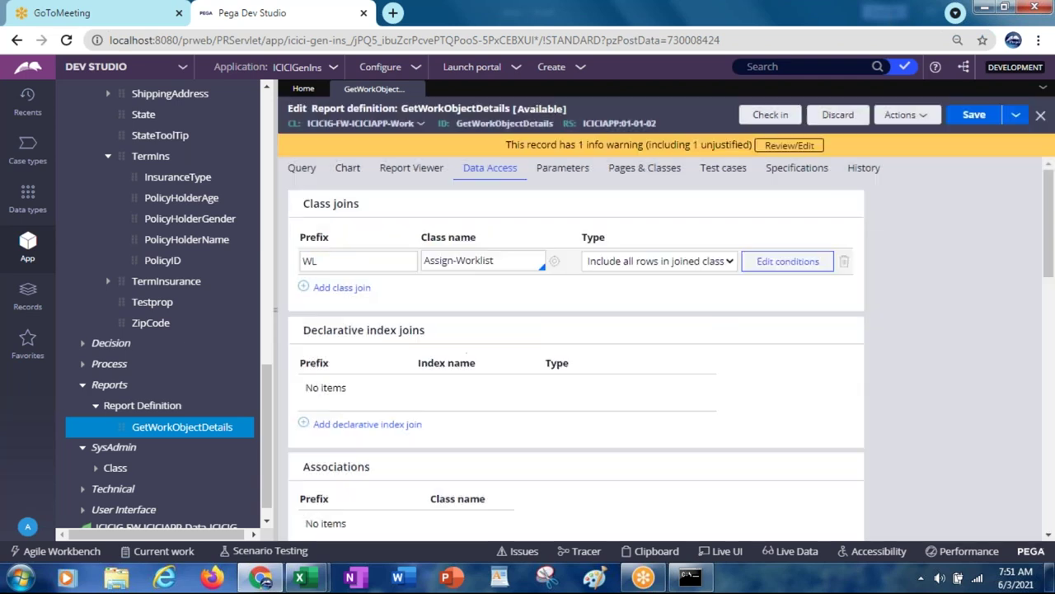
left_click(302, 169)
Step: Add a fourth column sourced from WL.pxAssignedOperatorID and save the report
left_click(348, 350)
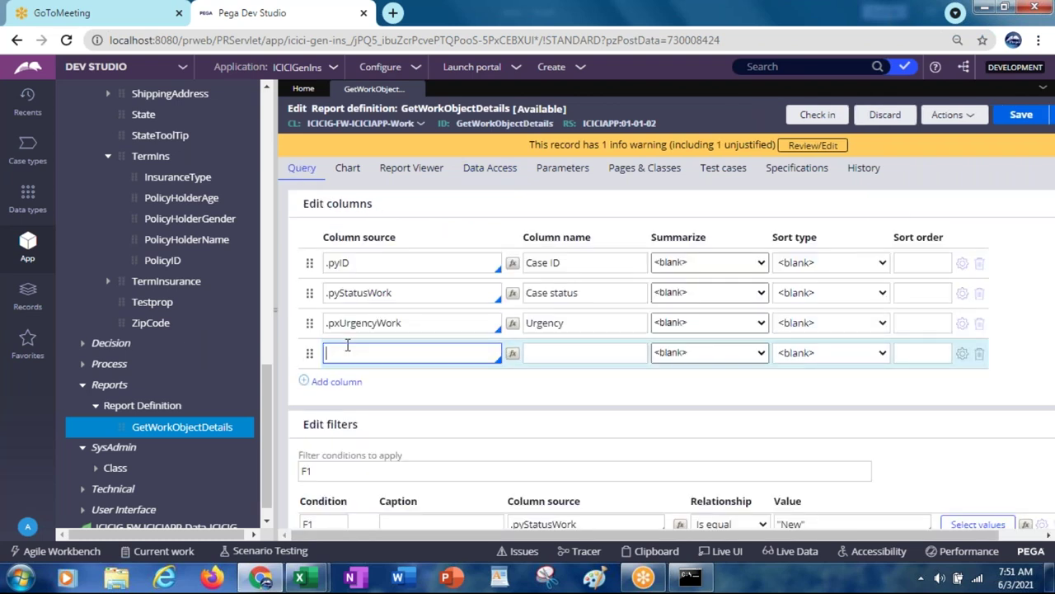
type("wl")
left_click(489, 169)
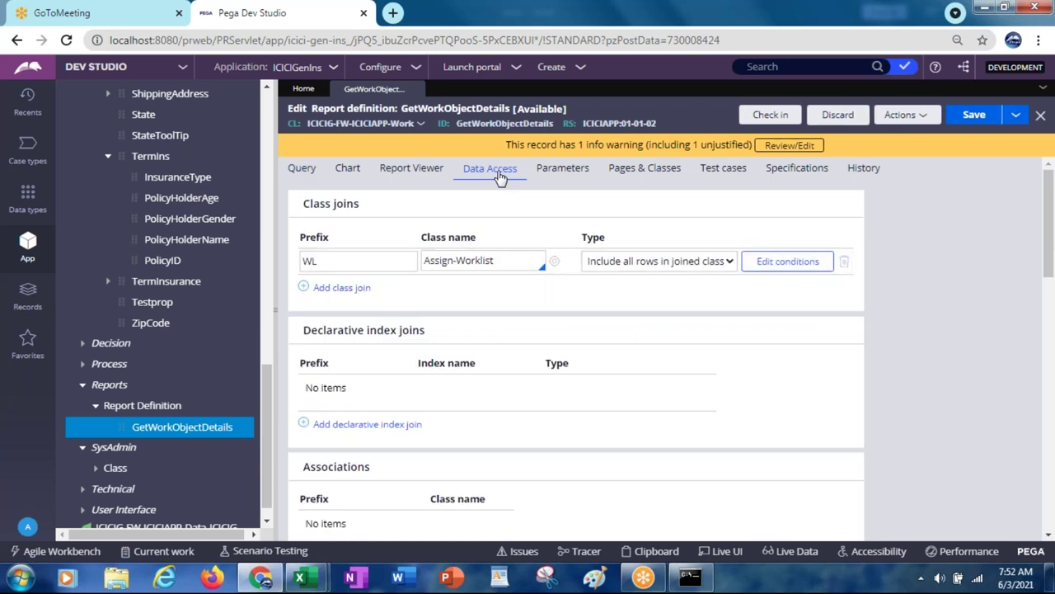
left_click(297, 176)
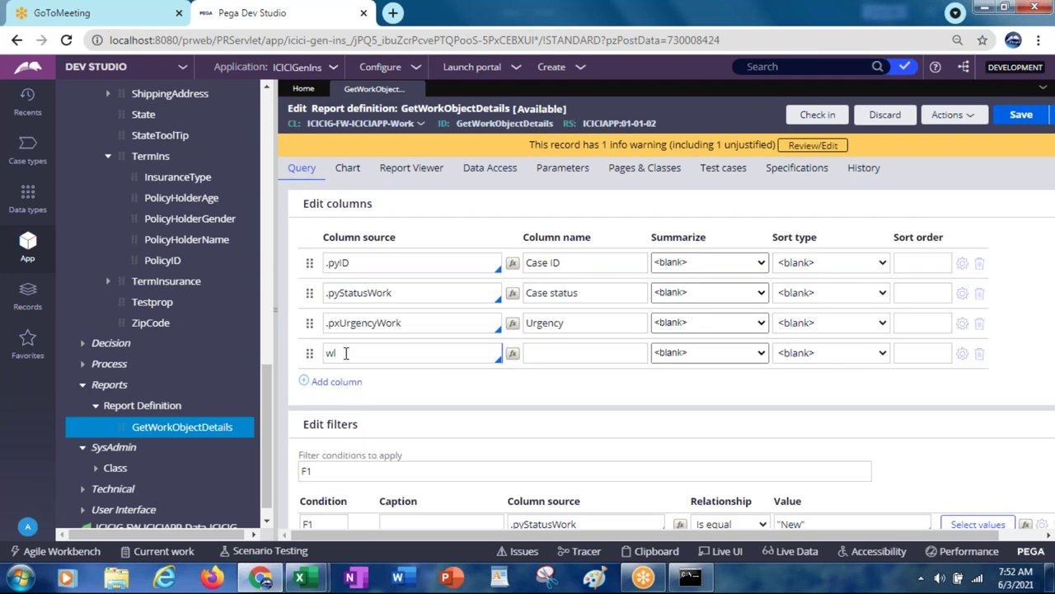
left_click(346, 353)
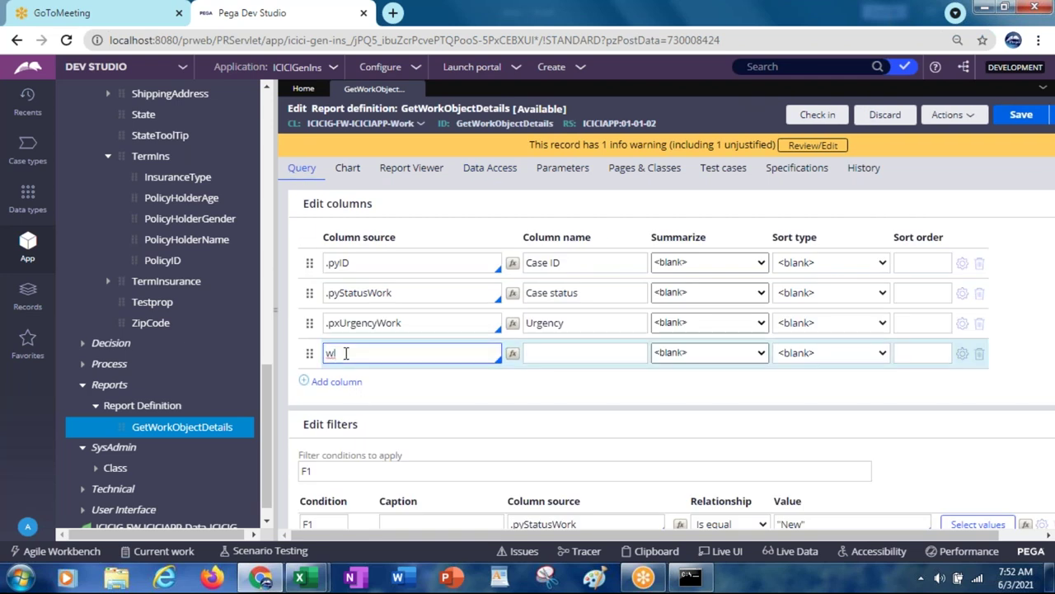
key("BackSpace")
type("WL")
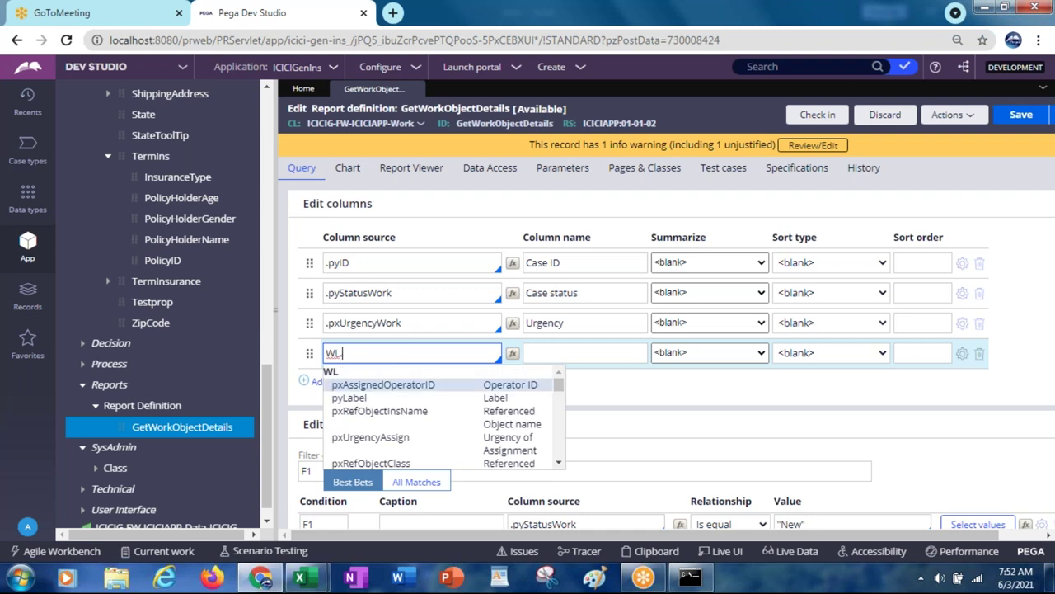
left_click(450, 385)
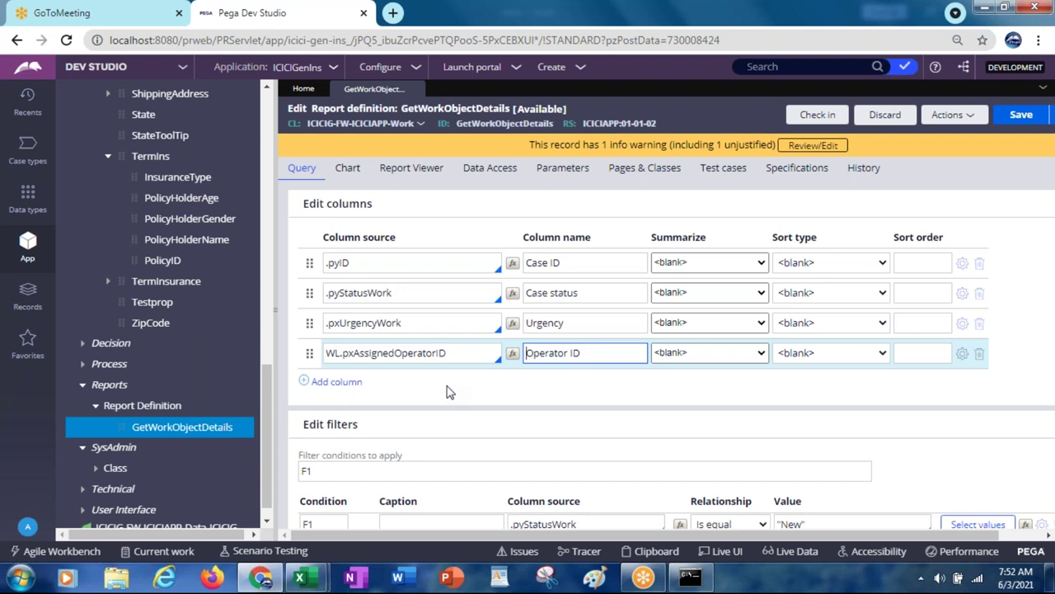
left_click(1010, 119)
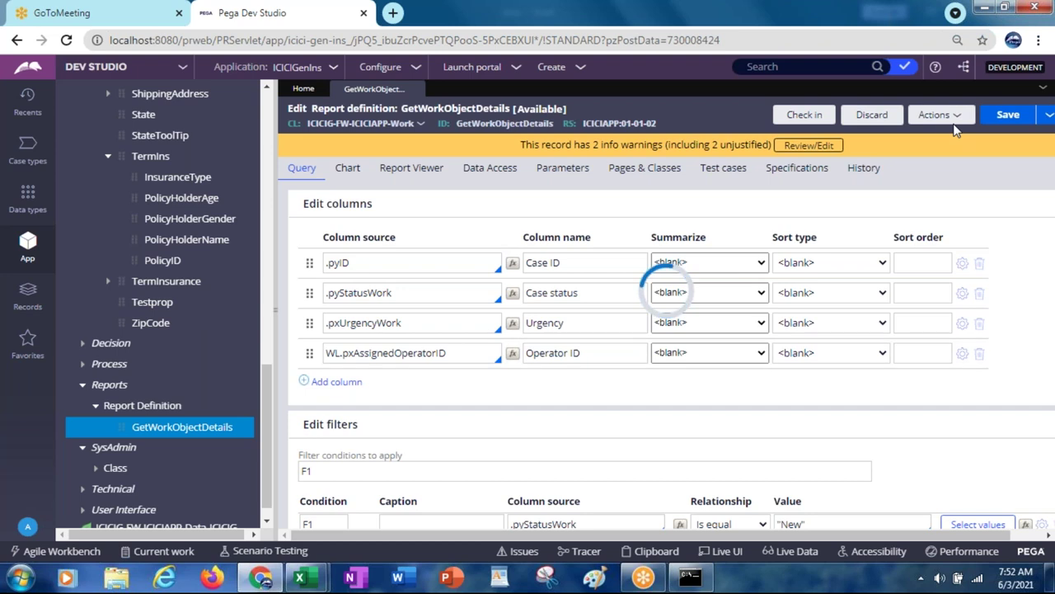
Step: Run GetWorkObjectDetails, review the maximized results listing Operator IDs, then close them
left_click(935, 118)
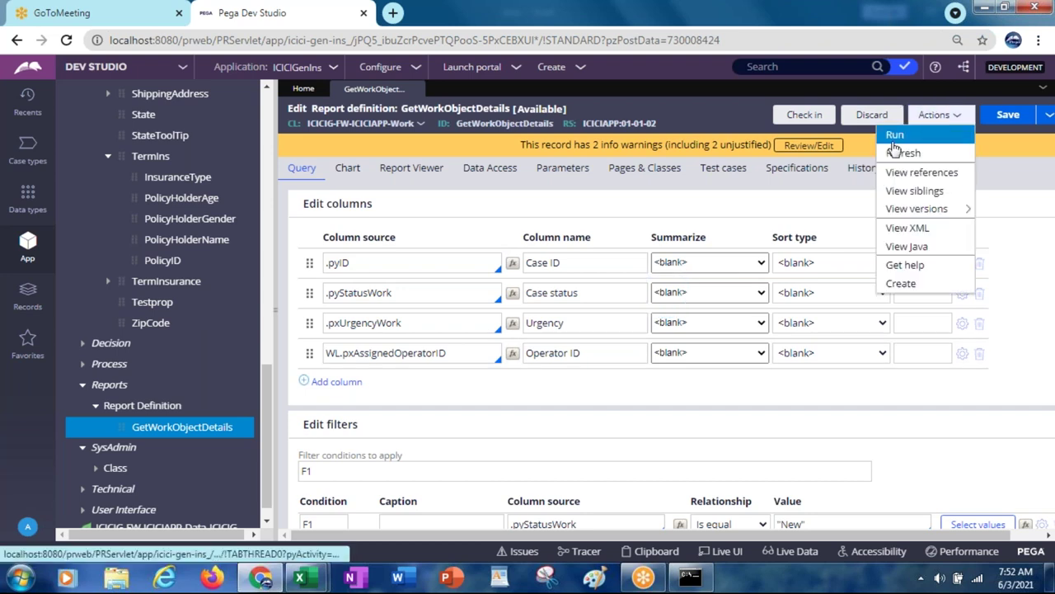
left_click(895, 134)
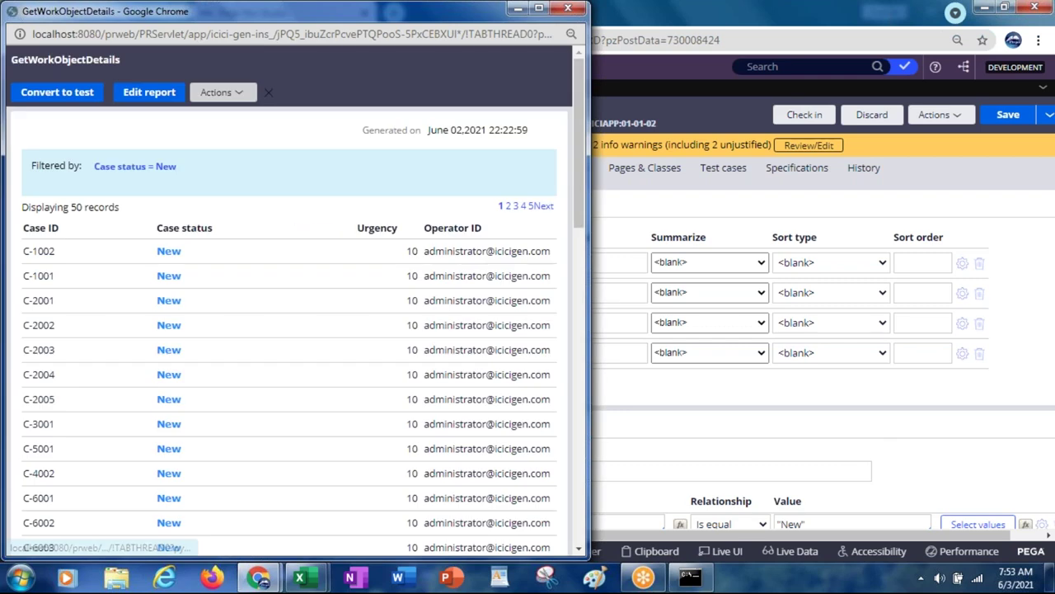
double_click(222, 17)
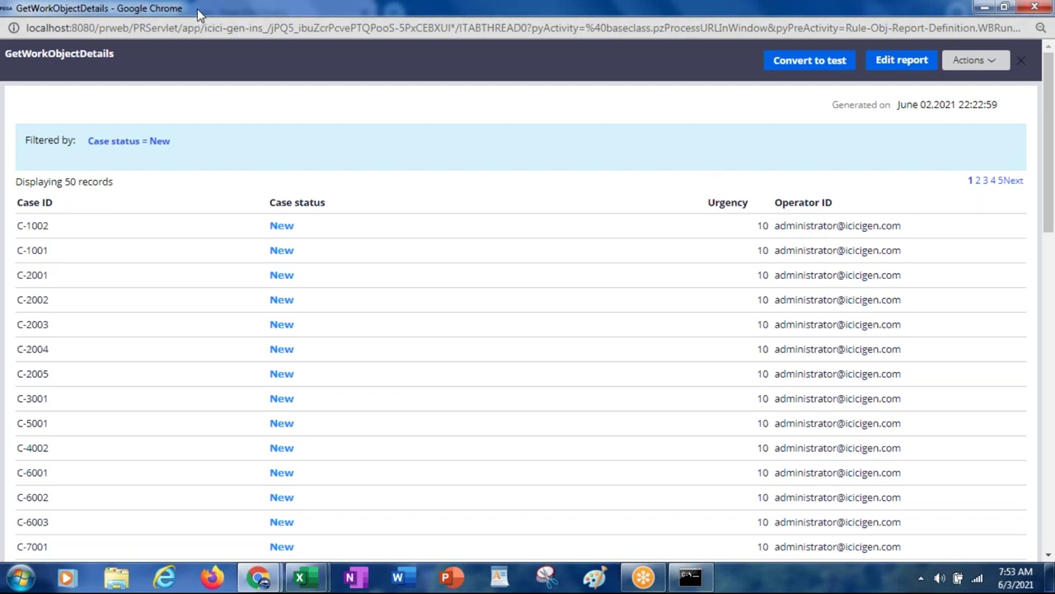
left_click_drag(204, 14, 135, 157)
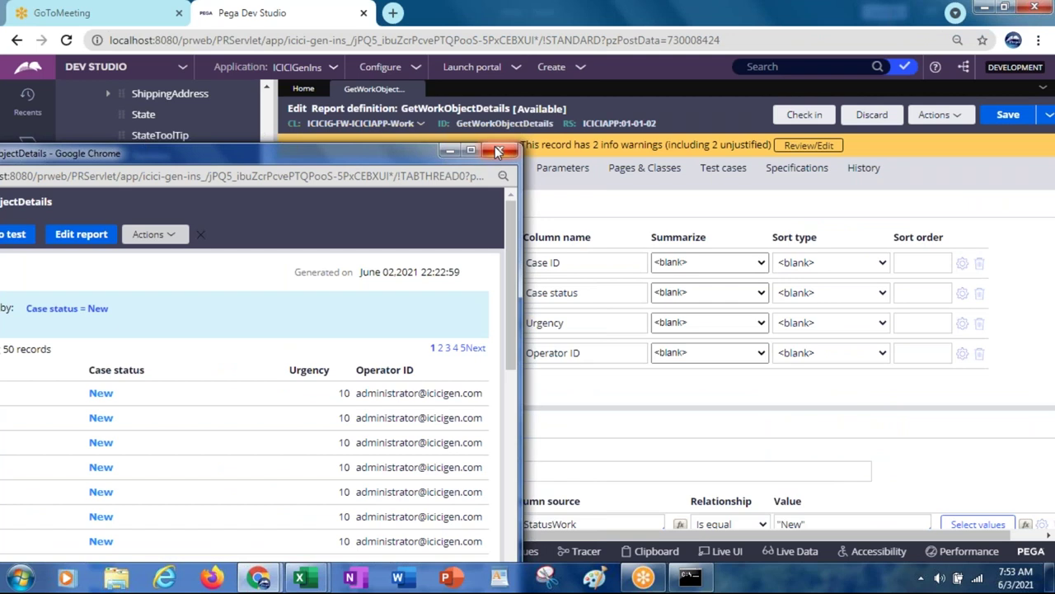
left_click(495, 146)
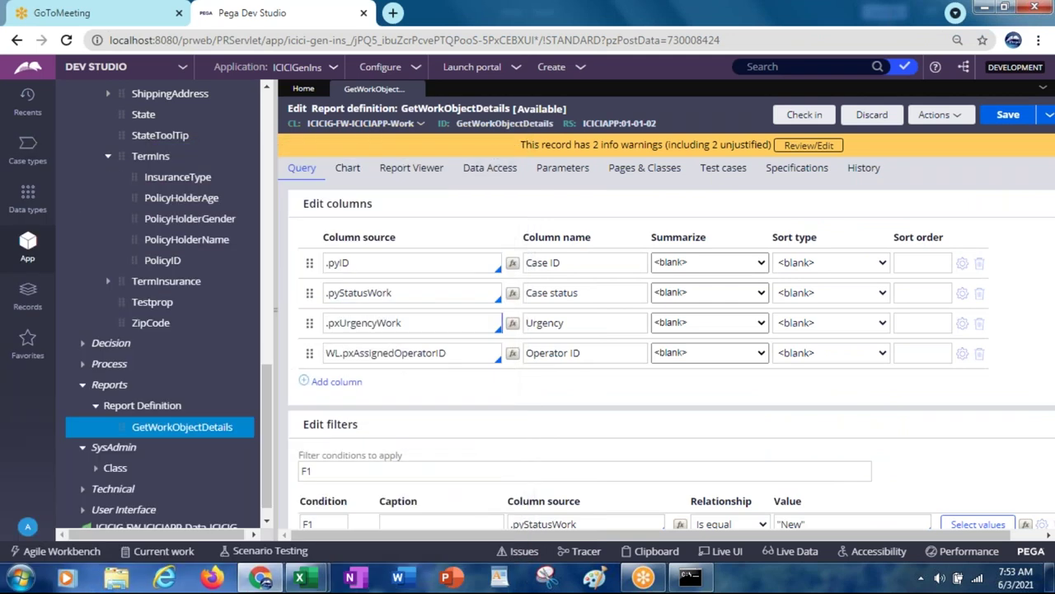
left_click_drag(268, 395, 278, 119)
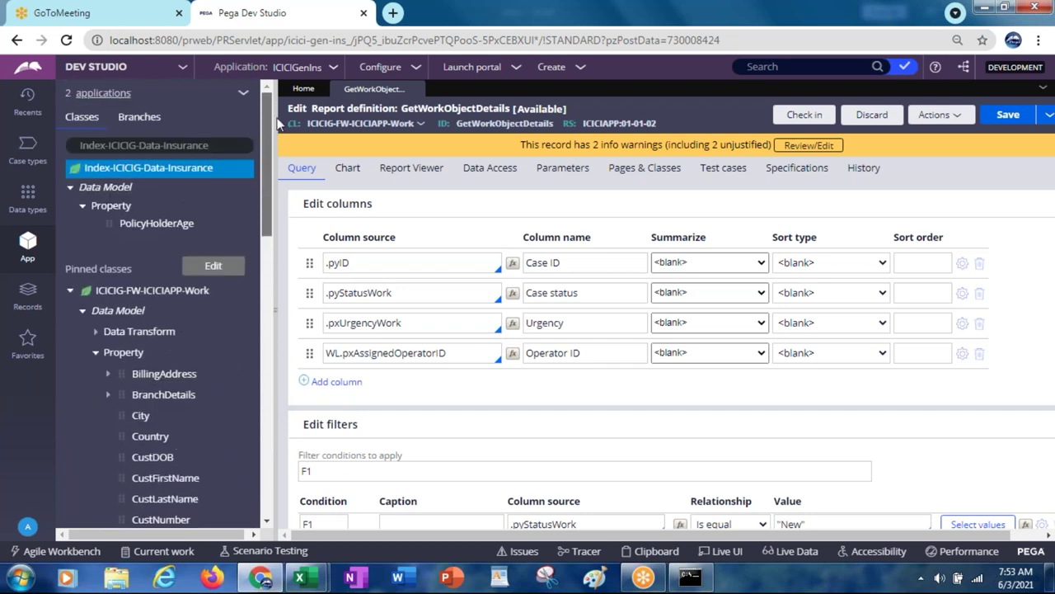
left_click(495, 173)
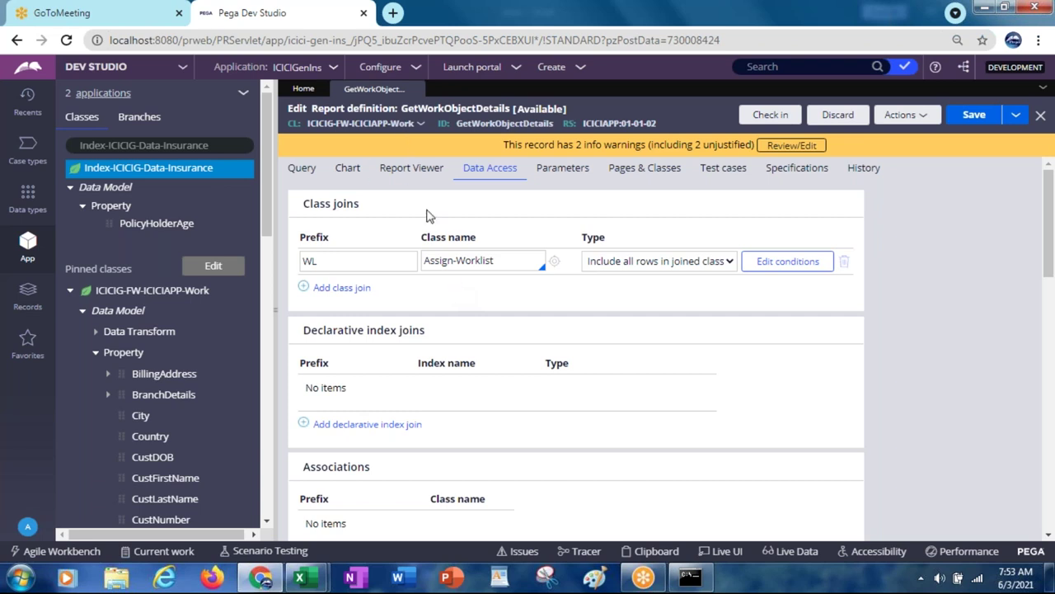
left_click(451, 262)
left_click(664, 350)
left_click_drag(1045, 250, 1041, 242)
left_click(503, 262)
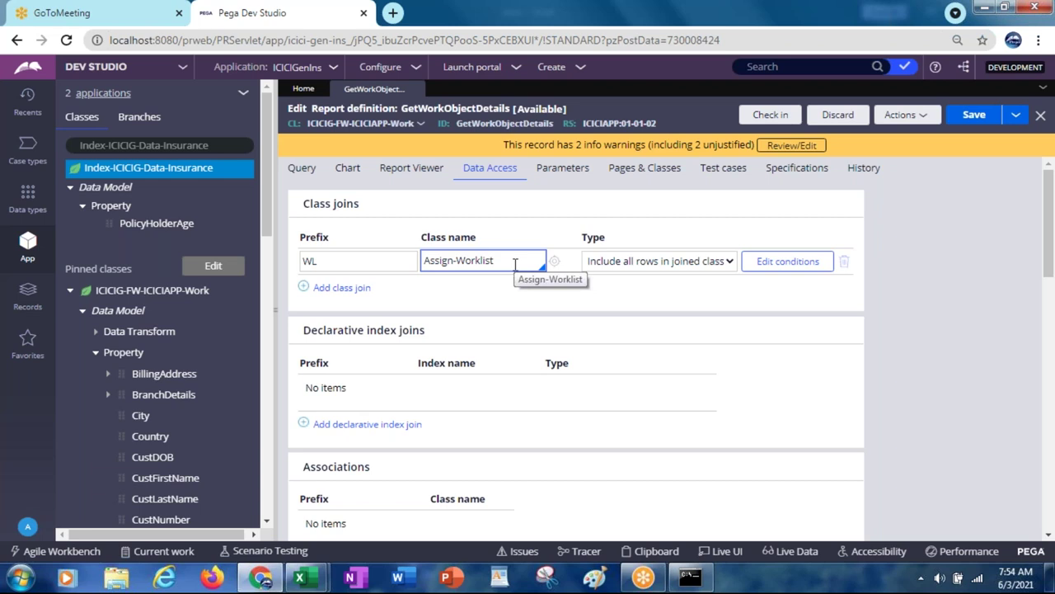
left_click(569, 269)
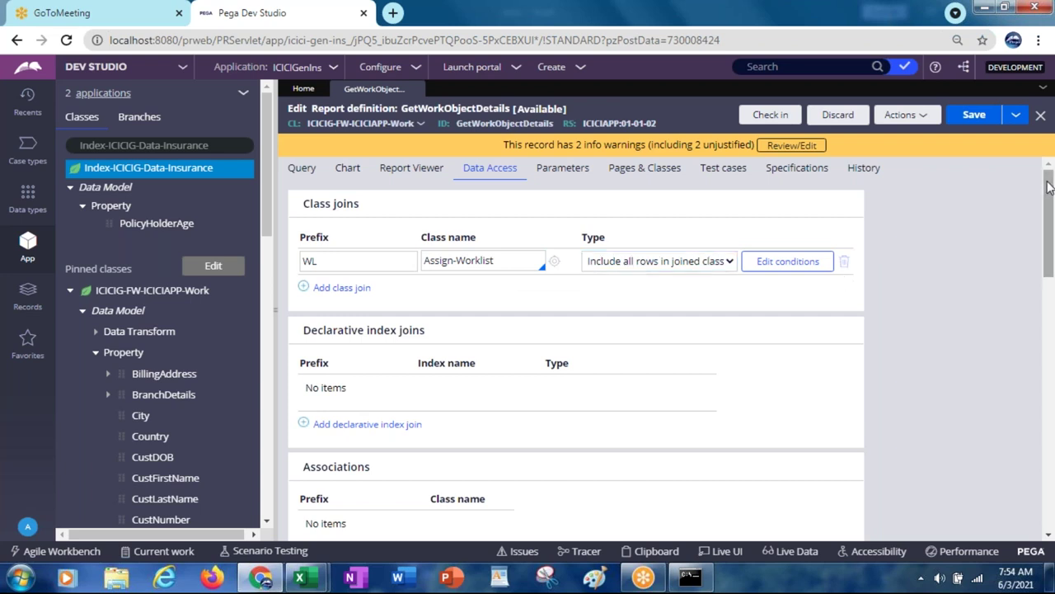
scroll(926, 236, "down", 4)
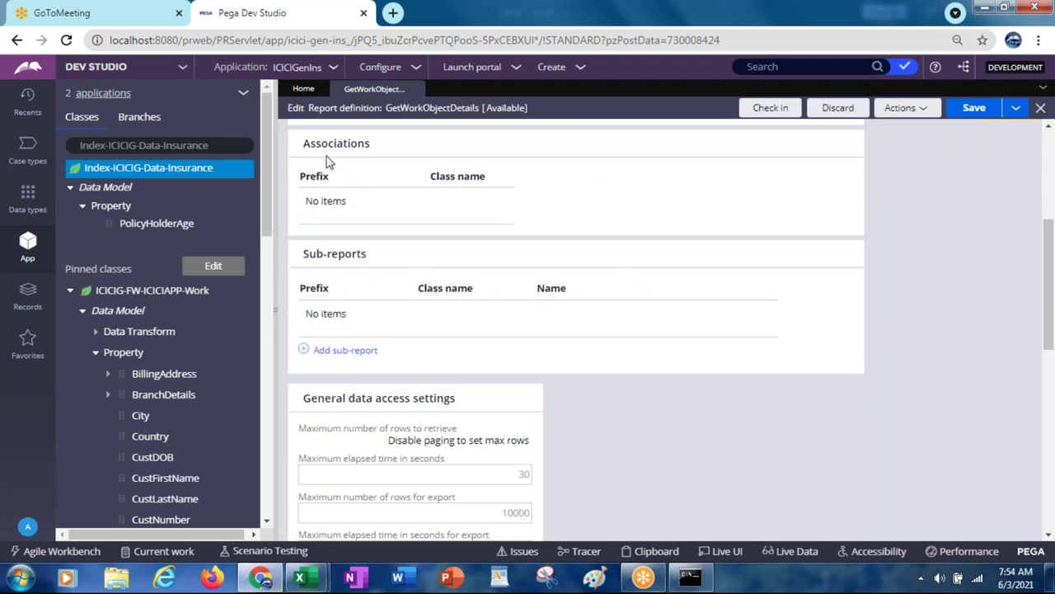
left_click_drag(1048, 324, 1042, 288)
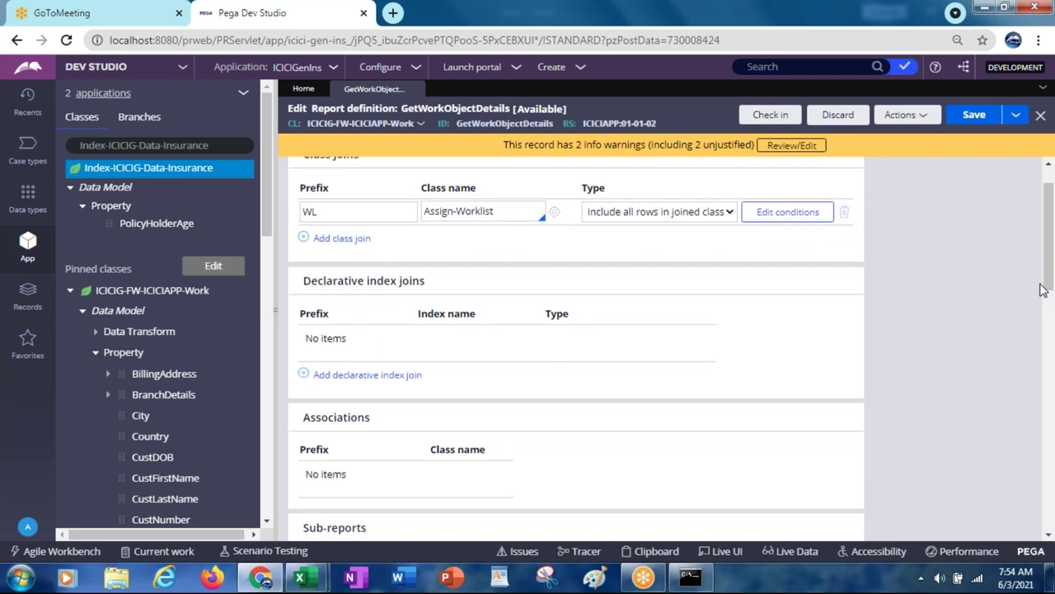
Step: Delete the WL Assign-Worklist class join and the Operator ID column, saving after each
left_click(844, 214)
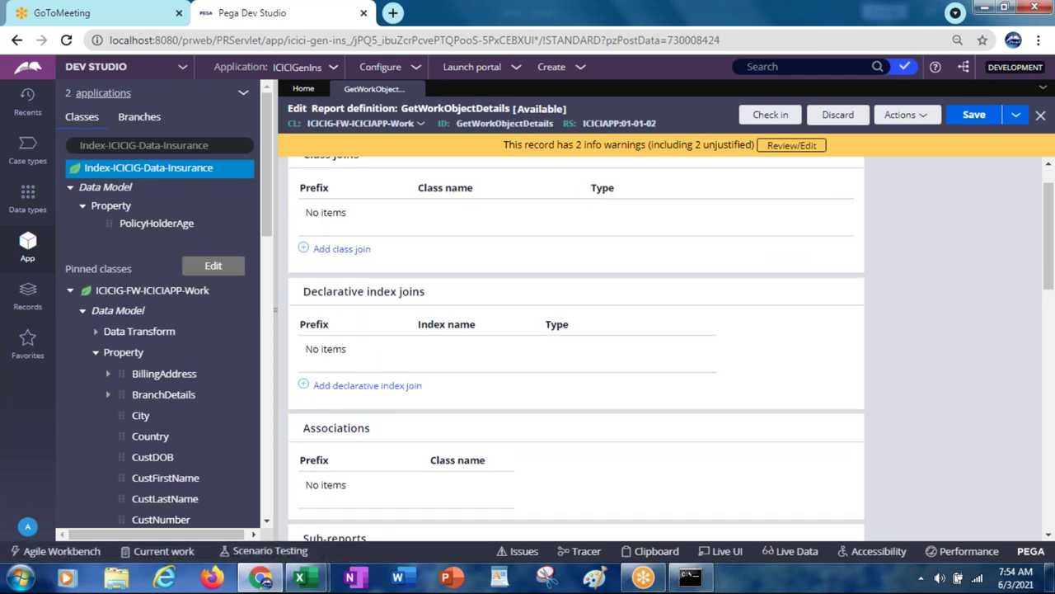
left_click(971, 116)
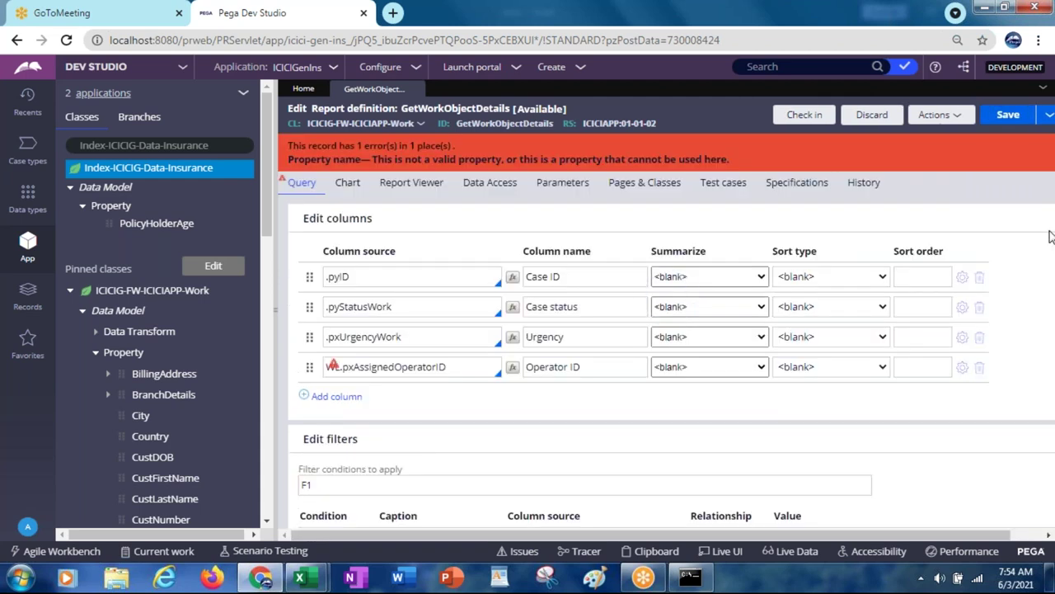
left_click(980, 367)
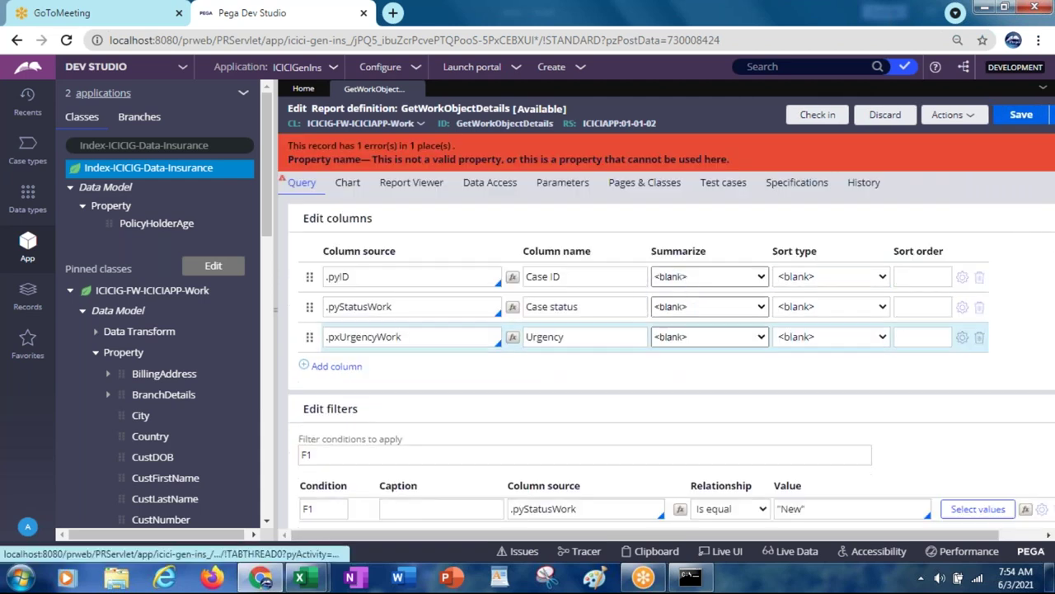
left_click(1014, 116)
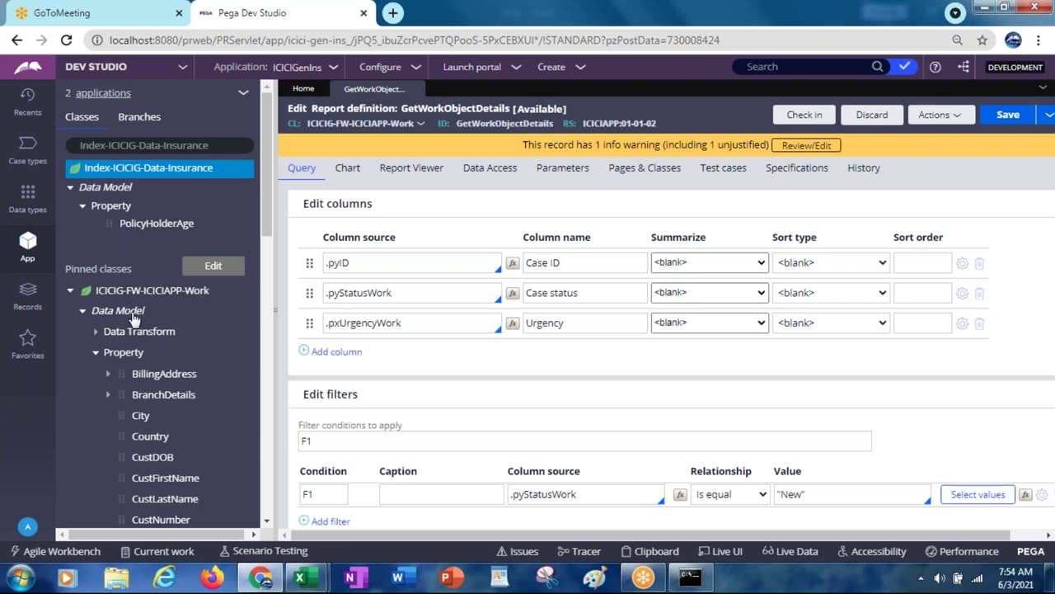
Step: List the work class's inherited Association rules and open pxWorklistAssignments, selecting its rule ID
left_click(133, 319)
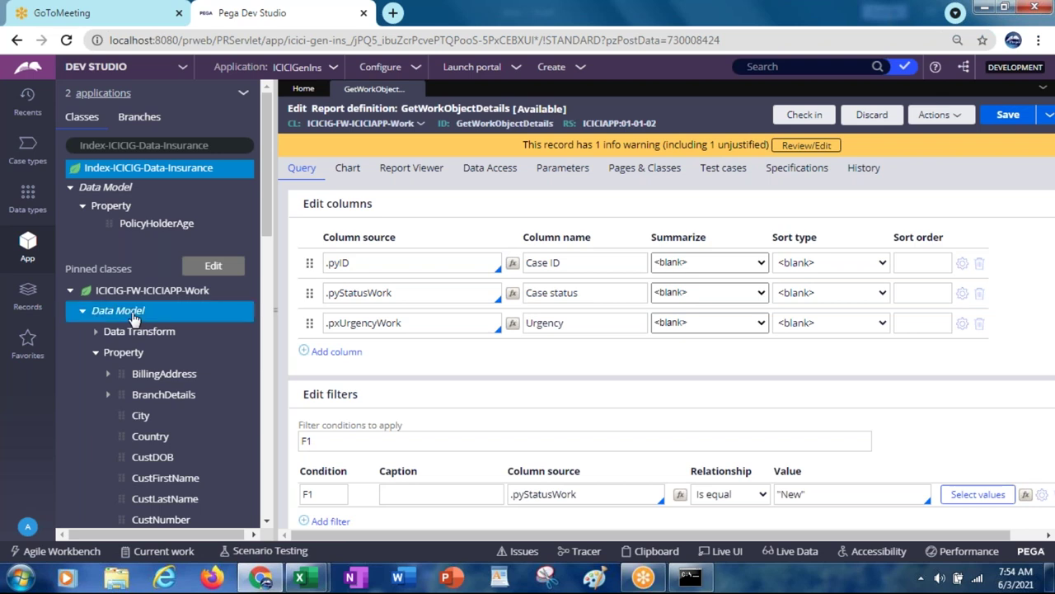
right_click(134, 318)
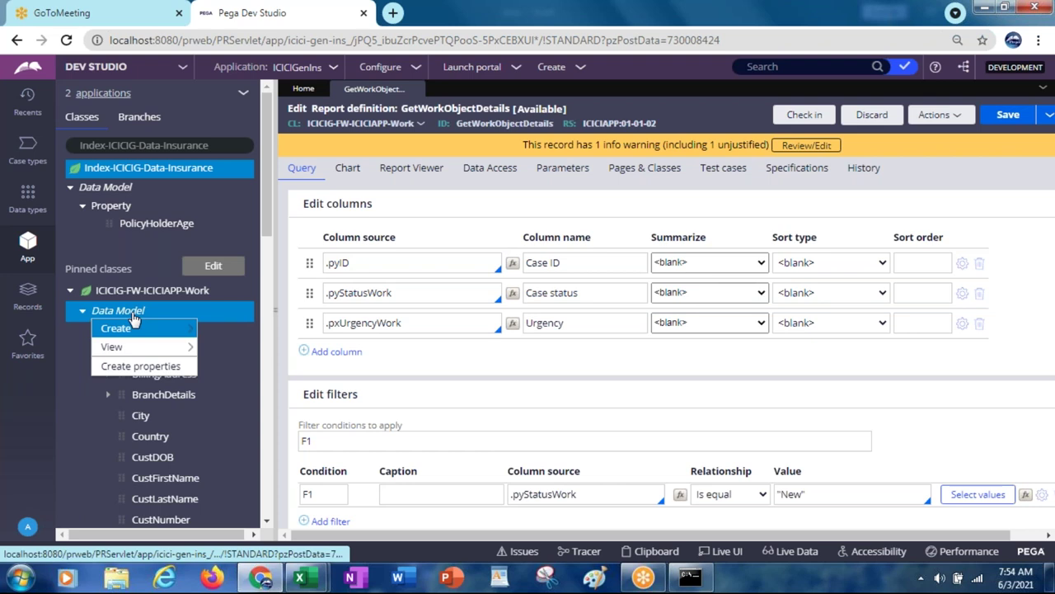
mouse_move(136, 346)
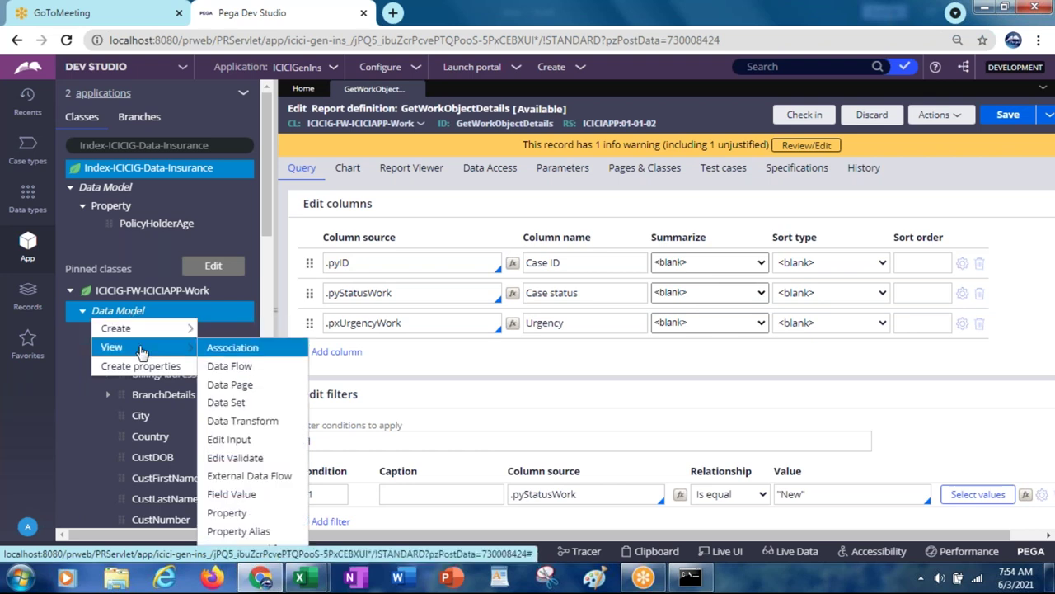
left_click(227, 350)
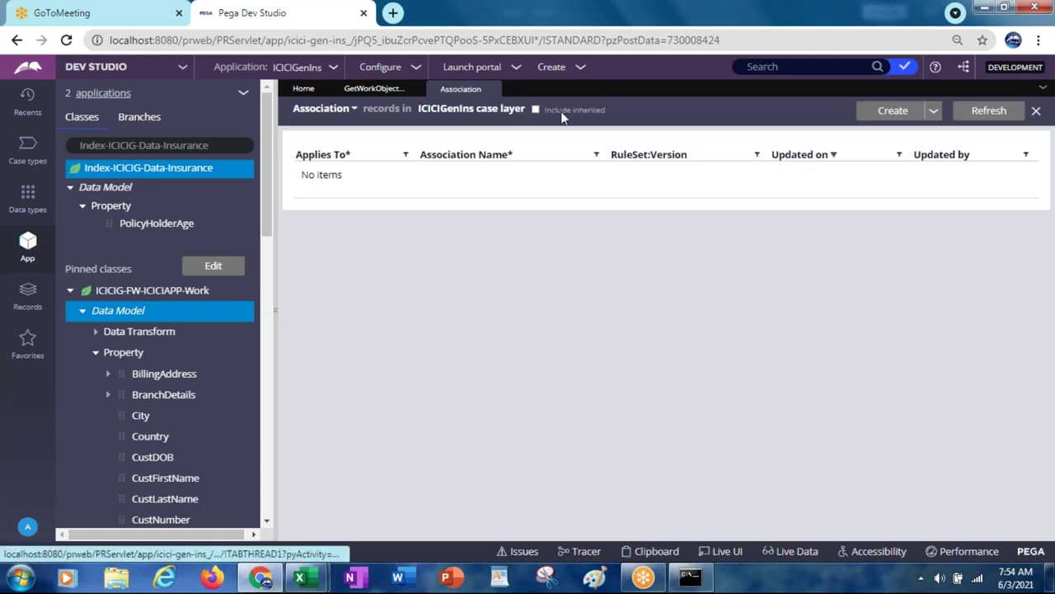
left_click(536, 110)
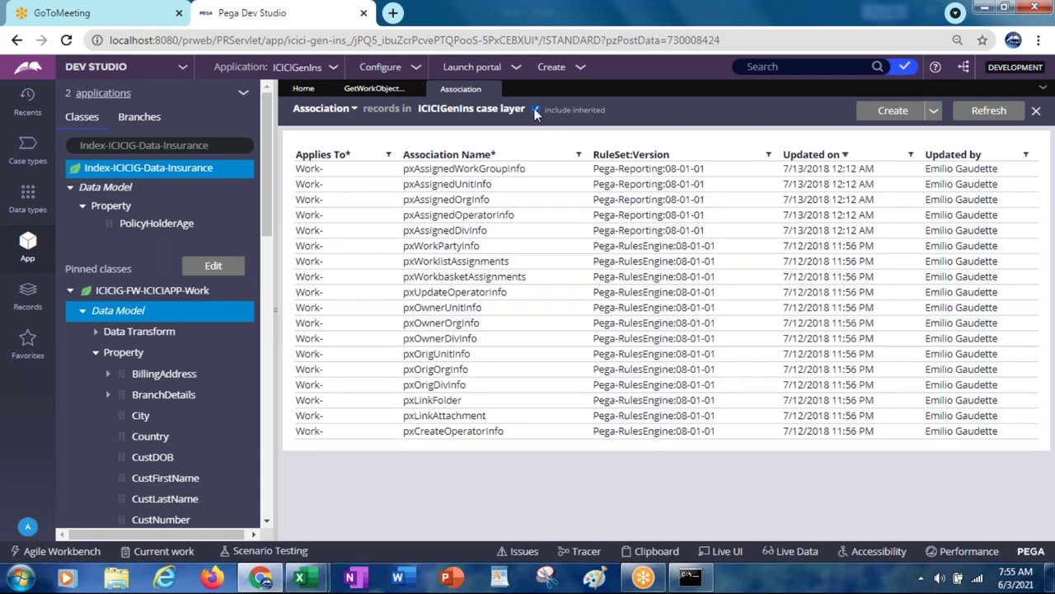
left_click(450, 264)
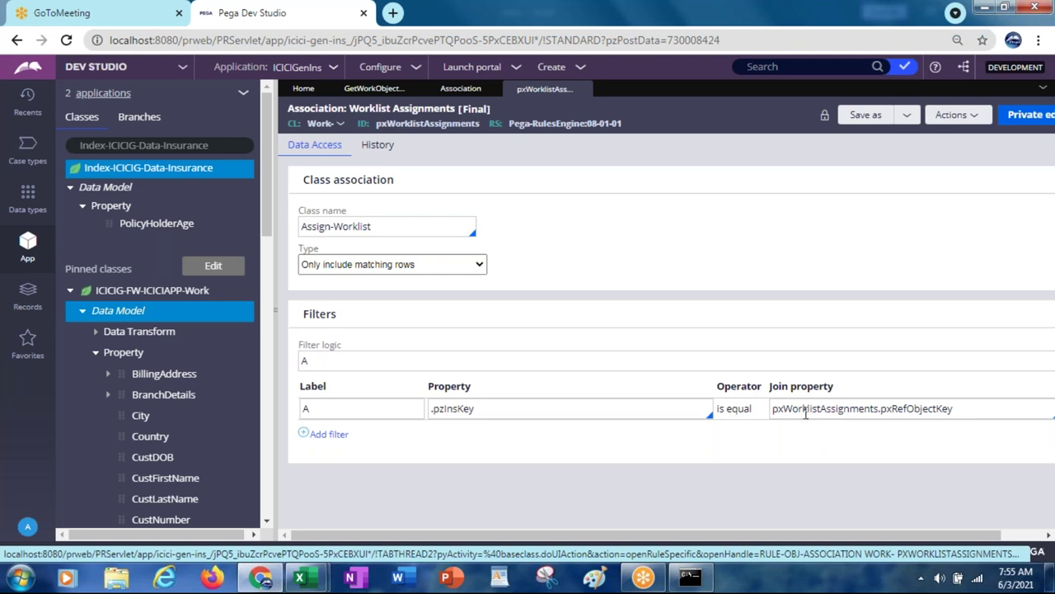
double_click(410, 126)
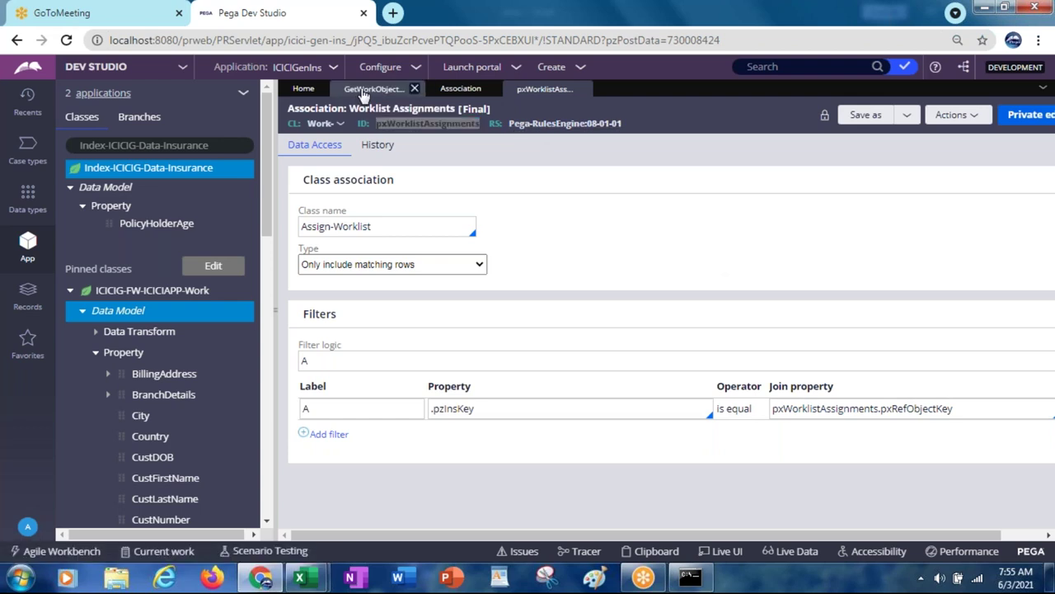
Step: In GetWorkObjectDetails, add a column sourced from pxWorklistAssignments.pxAssignedOperatorID via the WORK autocomplete
left_click(367, 89)
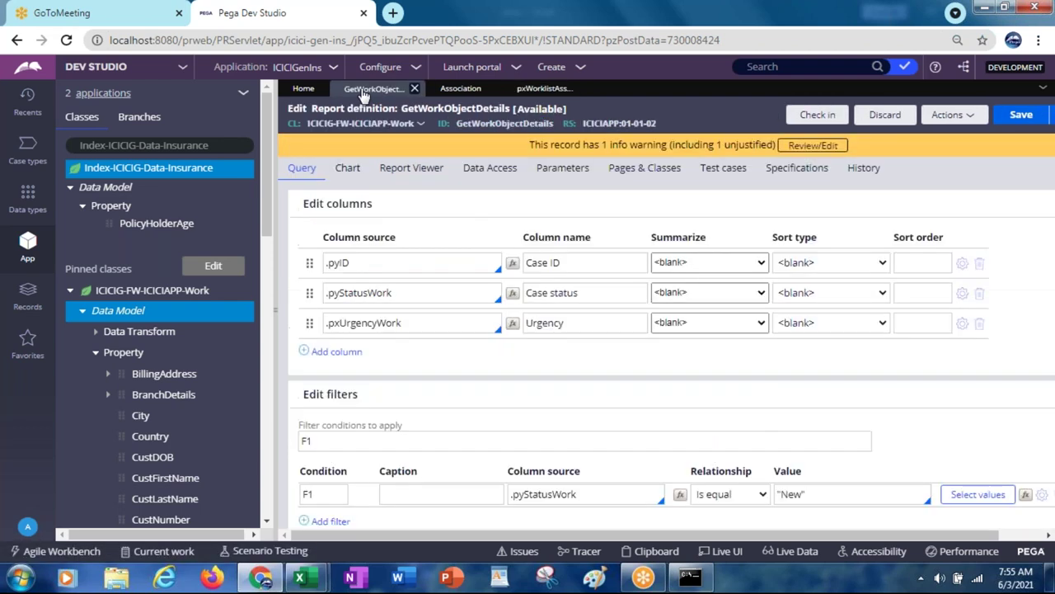
left_click(352, 353)
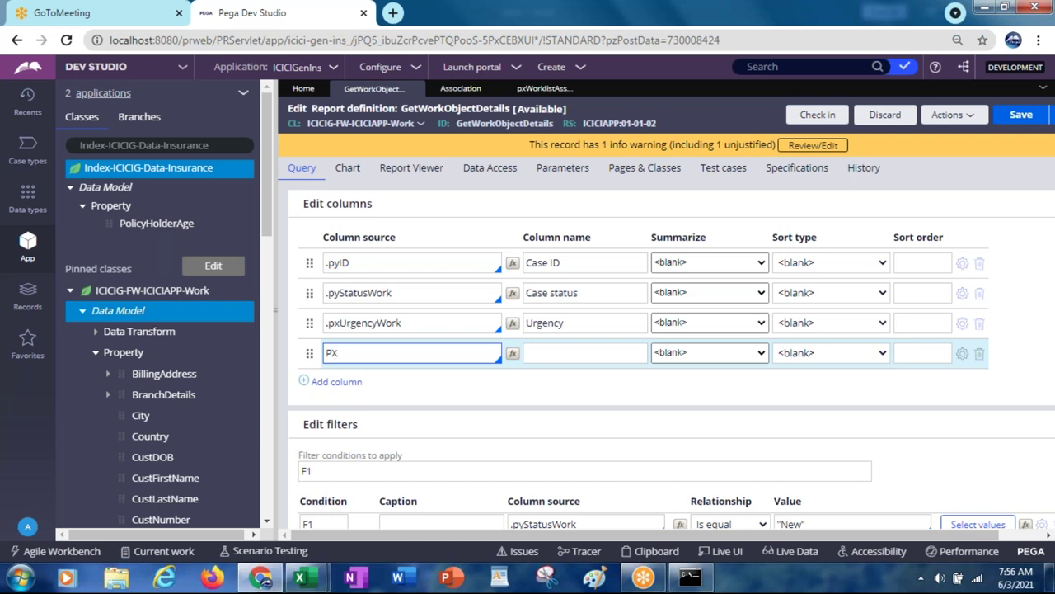
type("WORK")
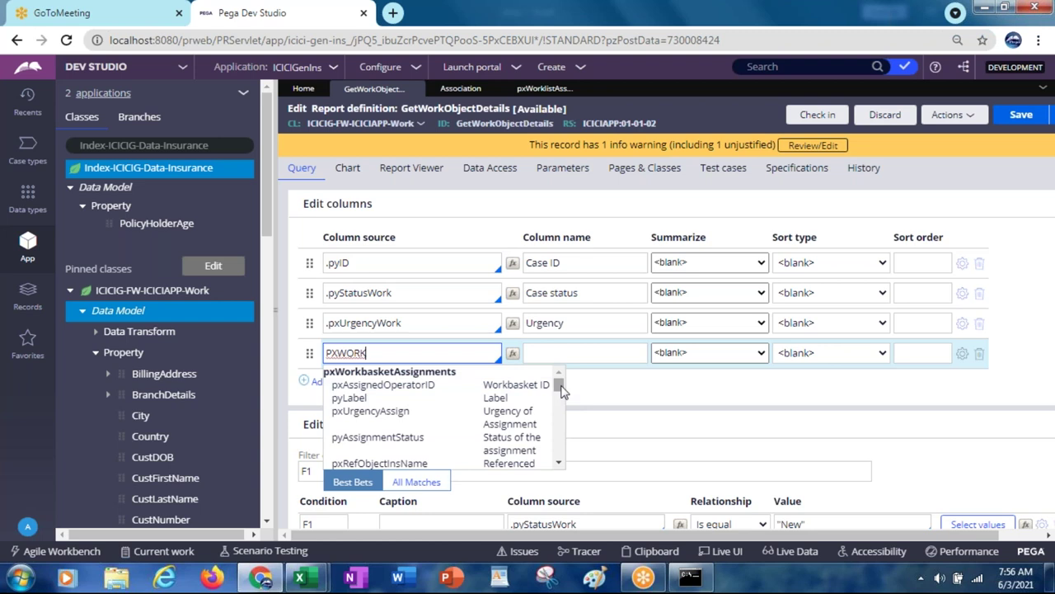
left_click_drag(560, 391, 561, 413)
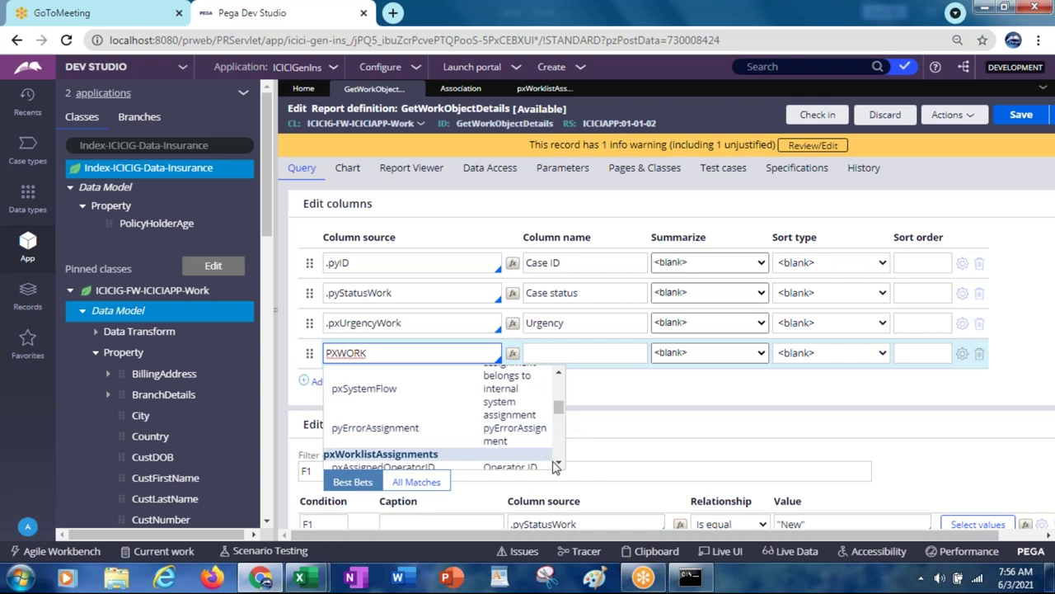
scroll(554, 466, "down", 3)
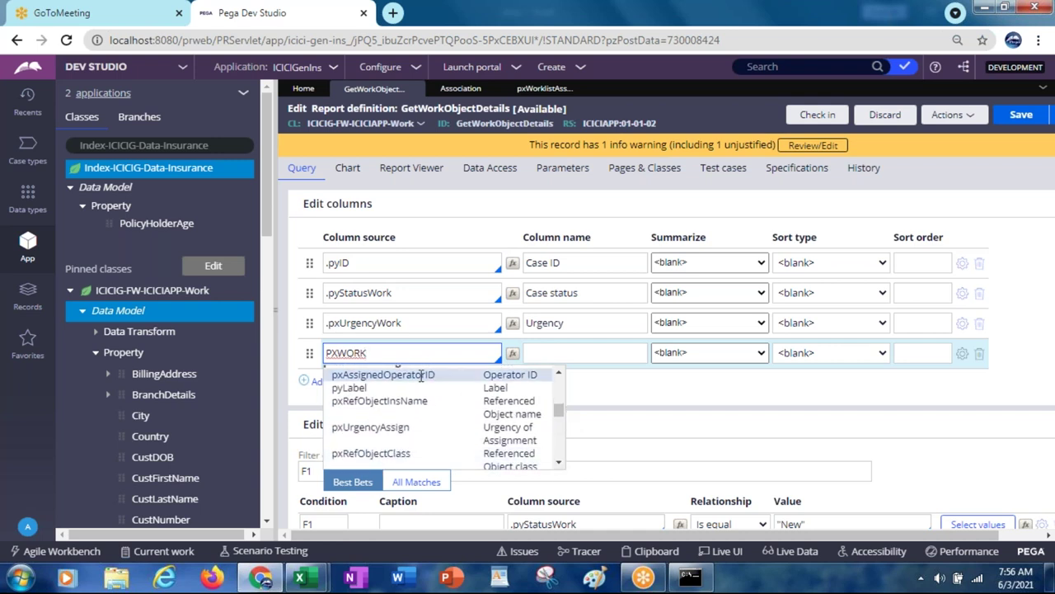
left_click(420, 375)
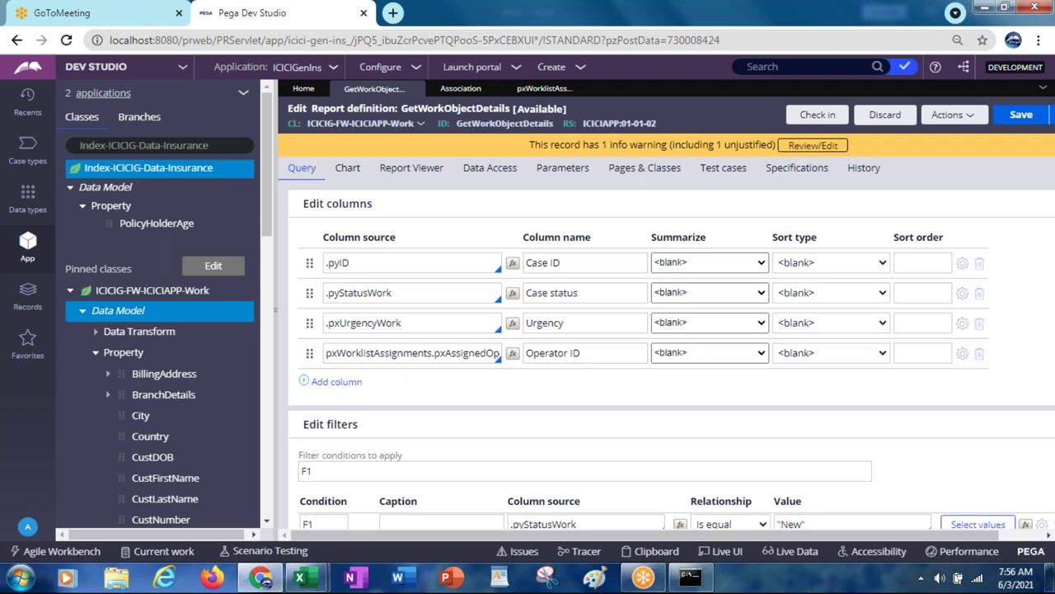
Step: Review the Data Access settings and save GetWorkObjectDetails
left_click(501, 169)
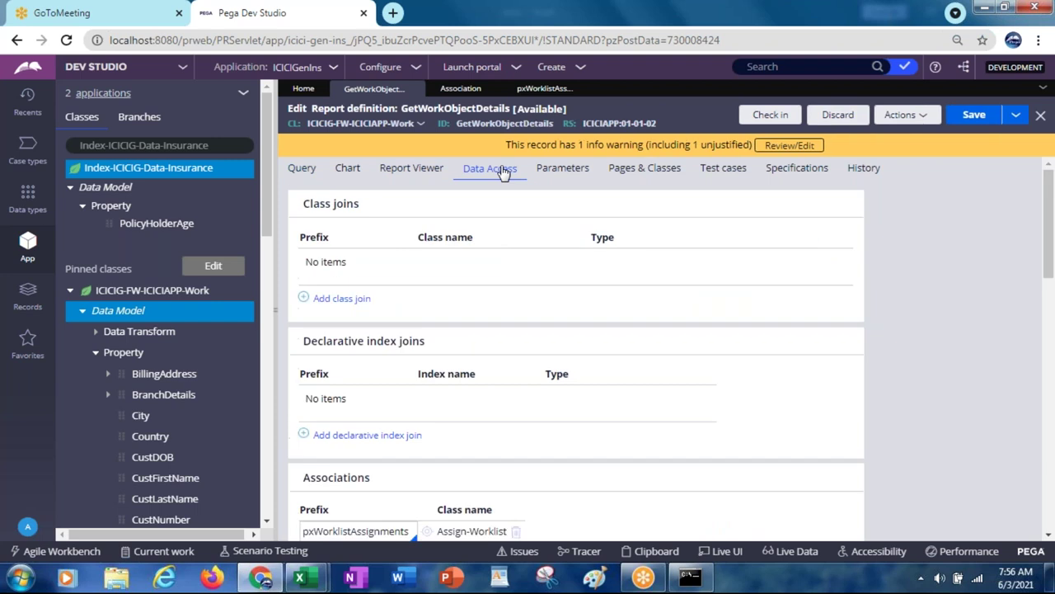
left_click_drag(1054, 286, 1051, 292)
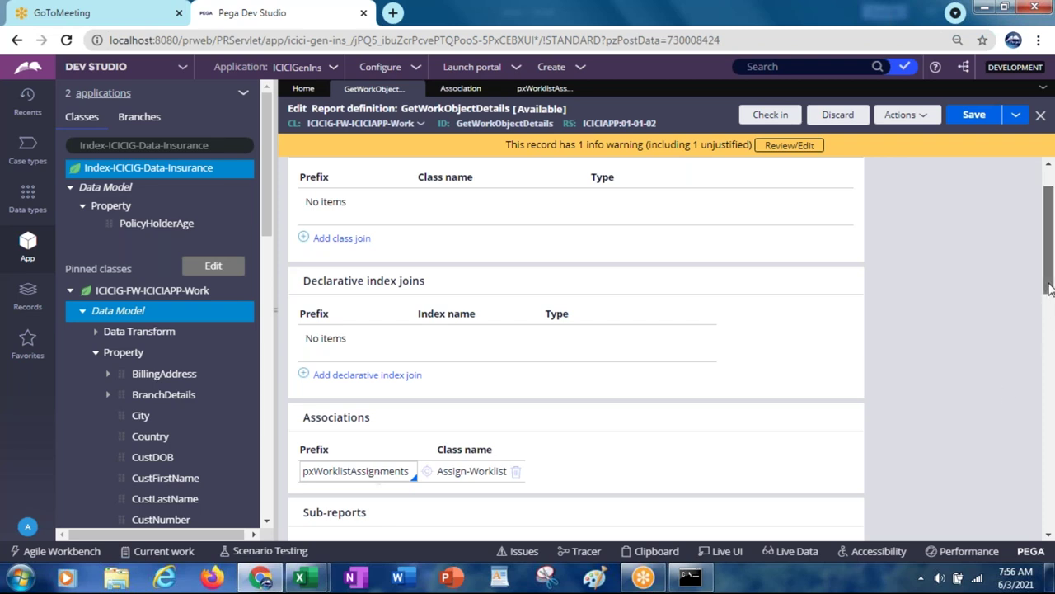
scroll(1050, 286, "up", 1)
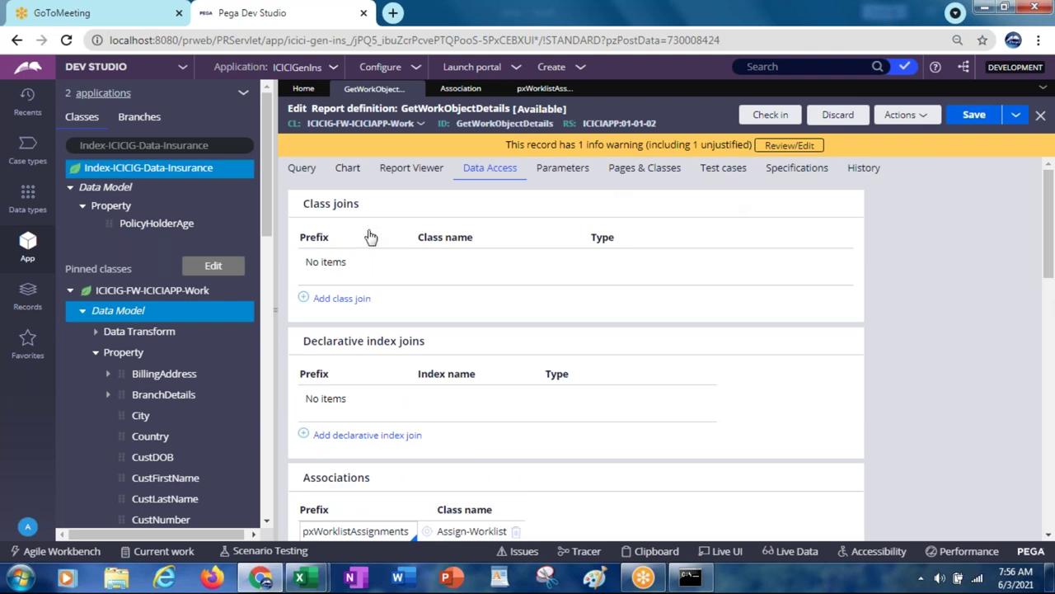
left_click(968, 116)
Step: Run the report, check each New case's assigned operator, and close the results
left_click(893, 116)
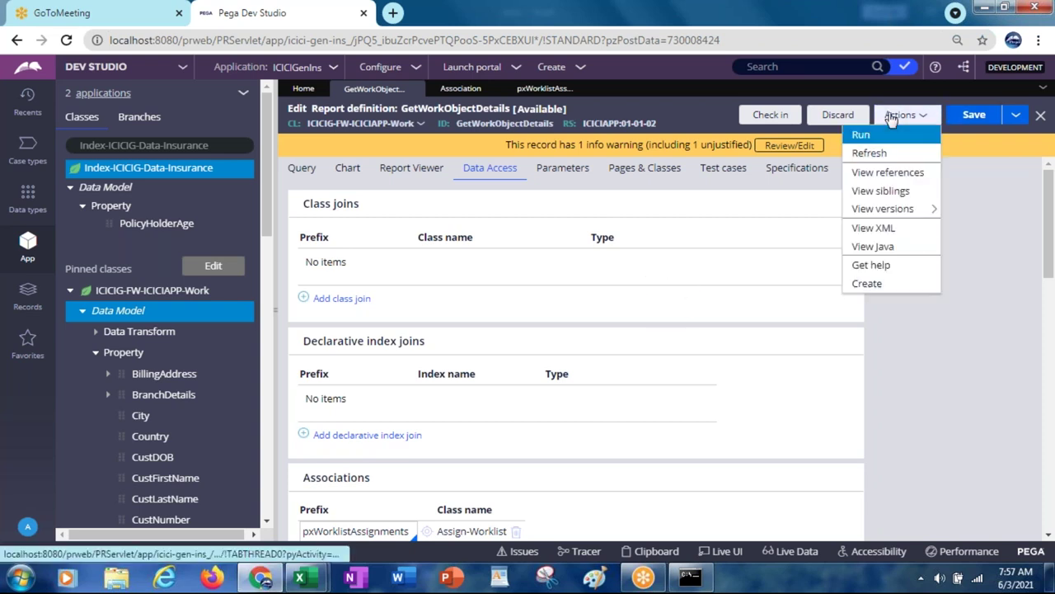
left_click(860, 134)
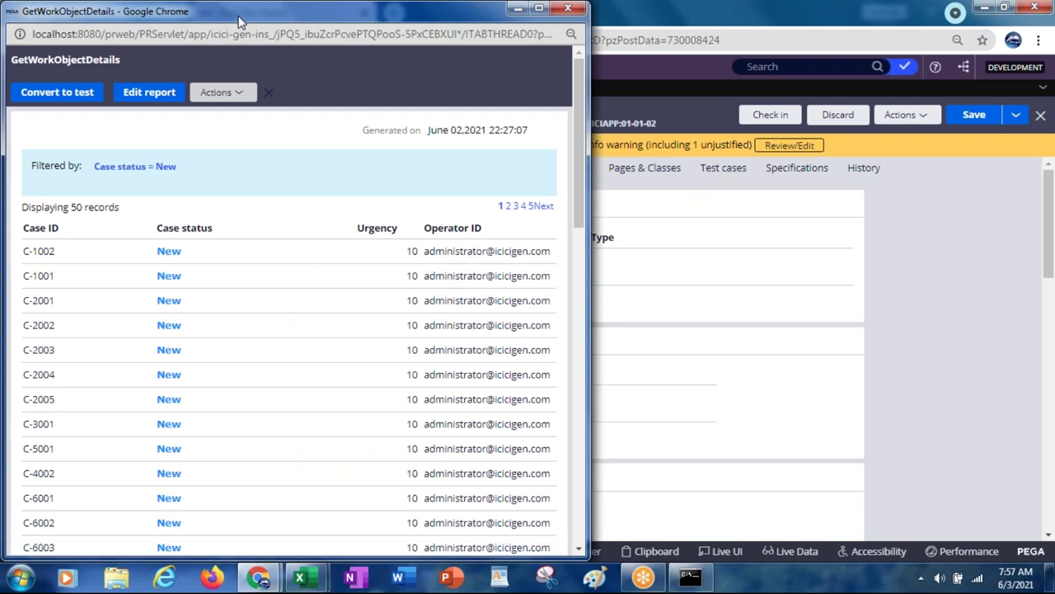
left_click_drag(239, 20, 224, 91)
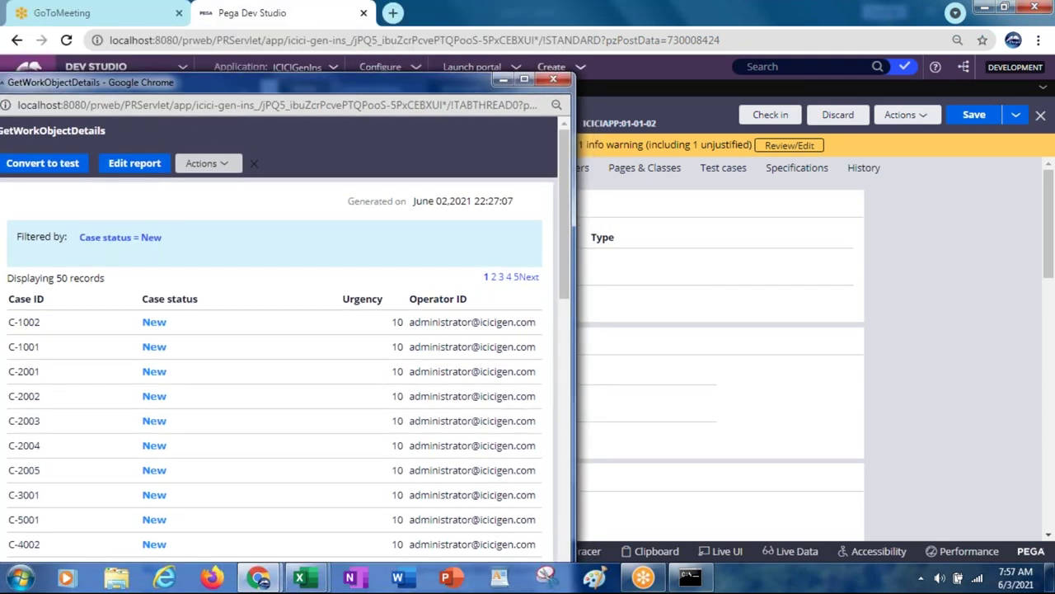
left_click(554, 80)
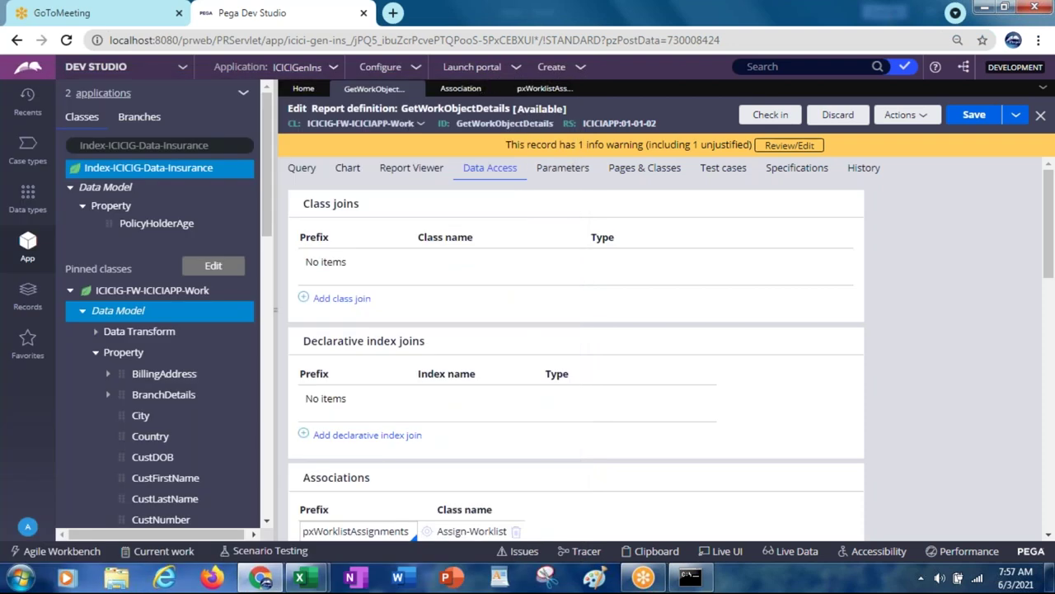
Step: On the Query tab, add then remove an empty column row, and select the filter conditions field
left_click(291, 176)
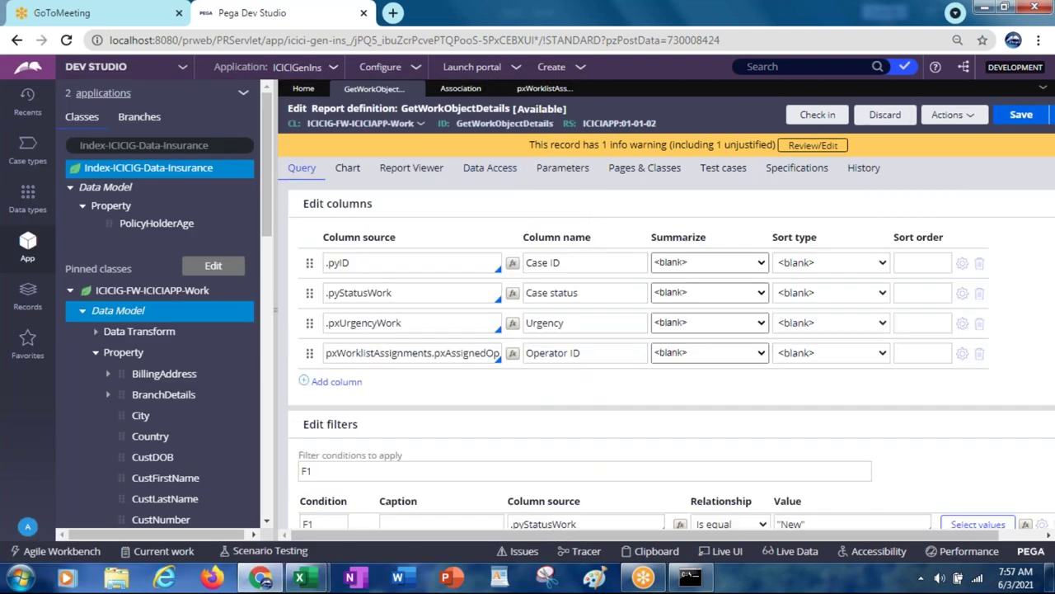
left_click(337, 382)
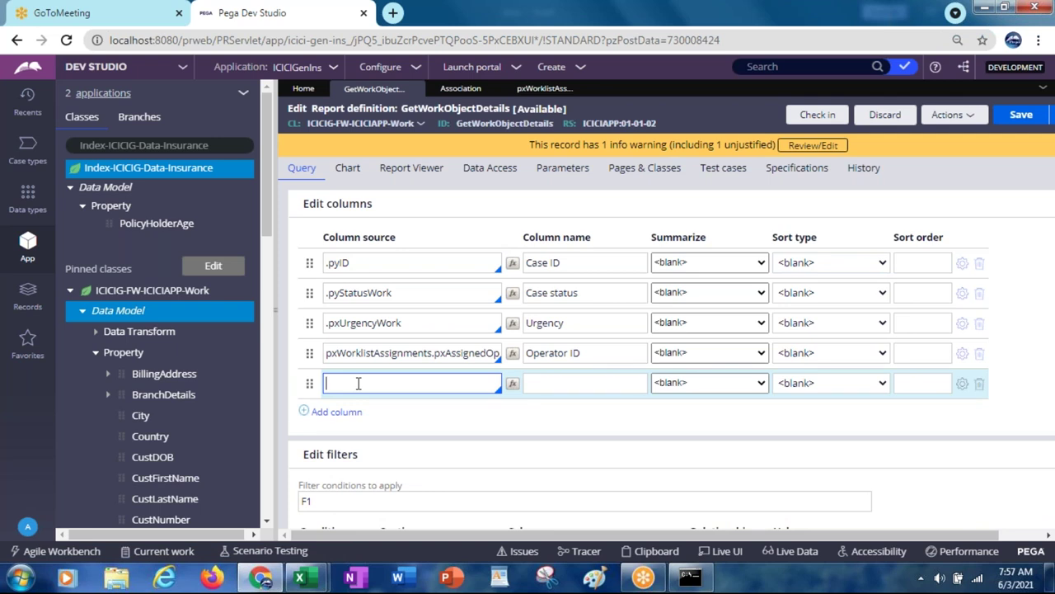
type("w")
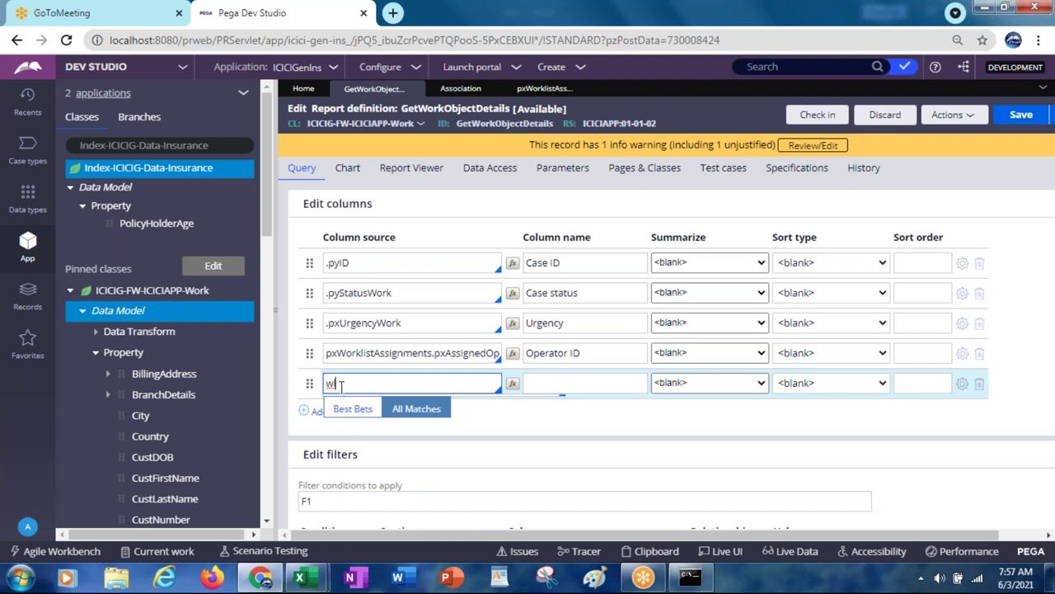
key("BackSpace")
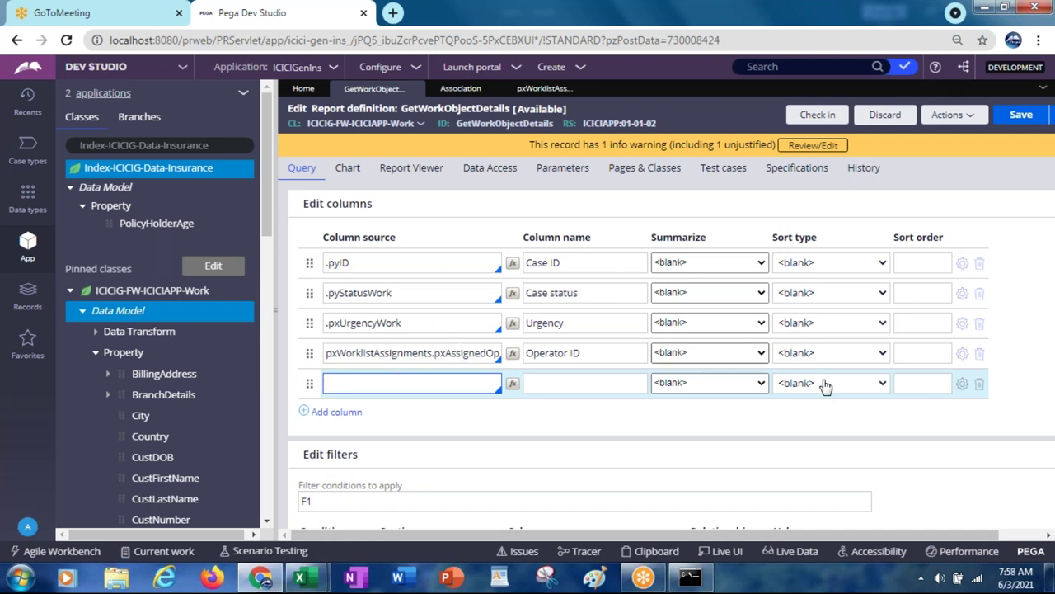
left_click(979, 385)
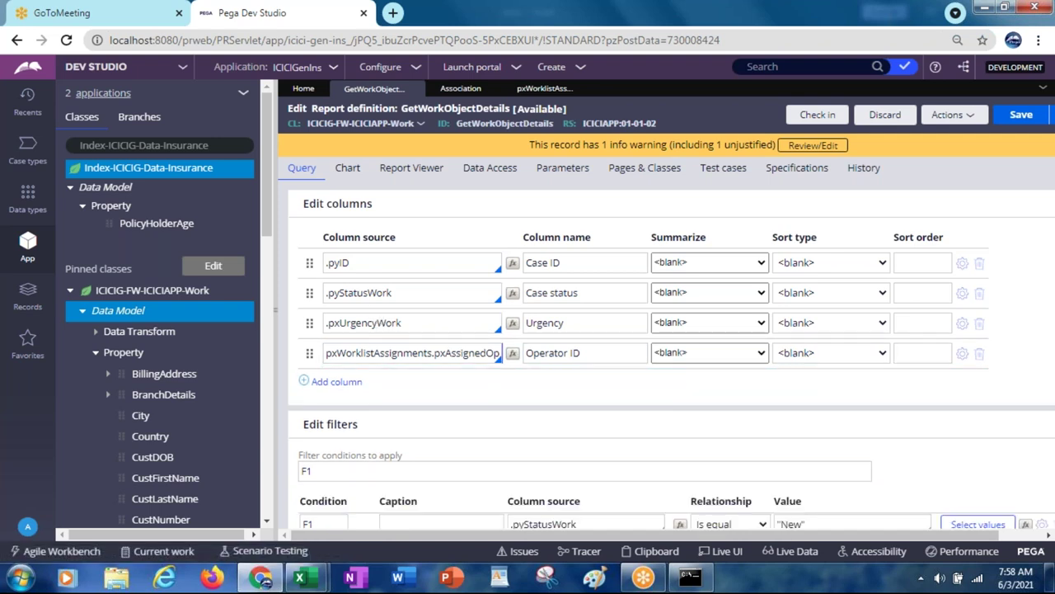
left_click(742, 470)
Step: Add a second filter, F2, so the conditions read F1 AND F2
left_click_drag(823, 533, 891, 529)
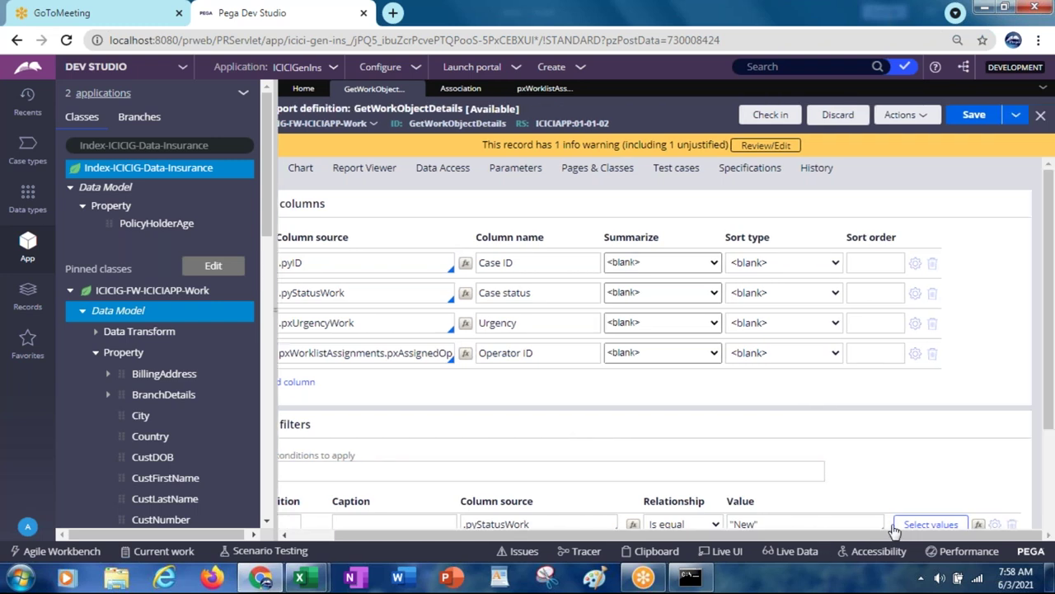
scroll(1051, 356, "down", 1)
scroll(1051, 357, "down", 2)
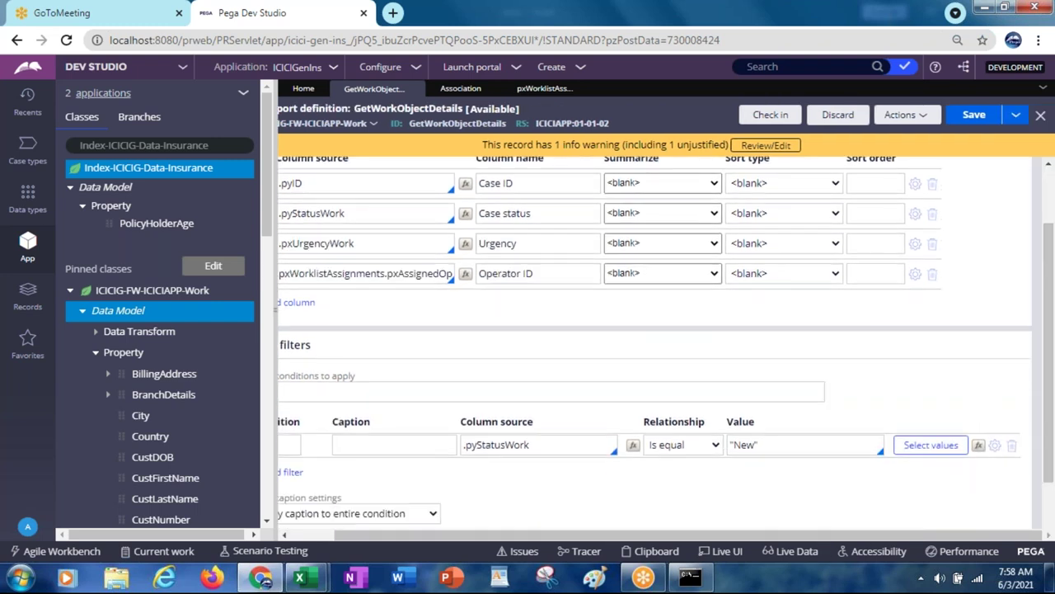
left_click_drag(745, 535, 569, 565)
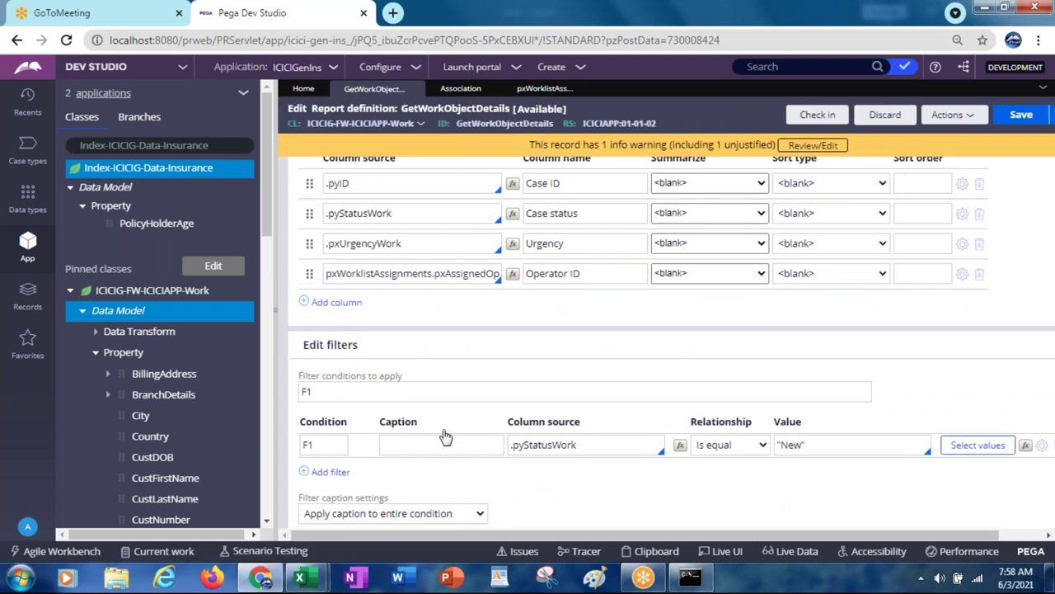
left_click(330, 473)
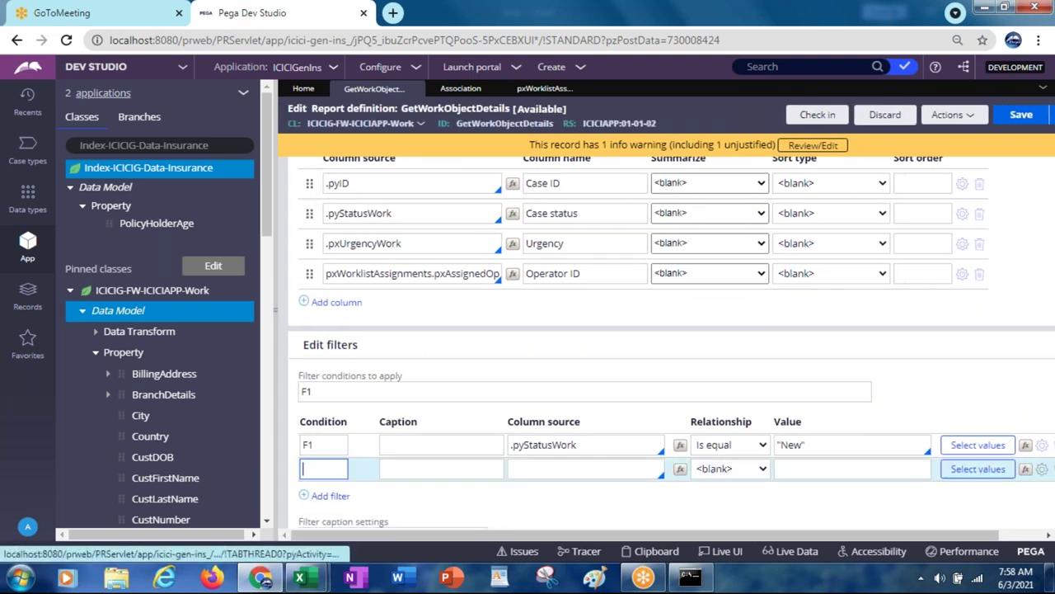
Step: Paste .Country into F2's column source, then retype it as .coun to bring up suggestions
left_click(563, 466)
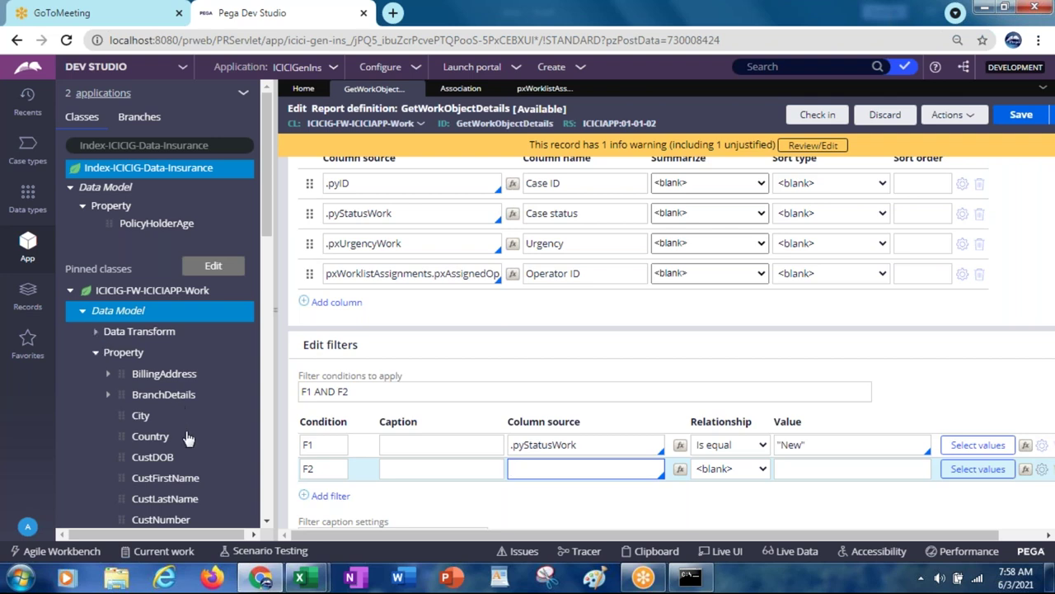
left_click(557, 470)
type(".Country")
key("BackSpace")
key("BackSpace")
key("BackSpace")
key("BackSpace")
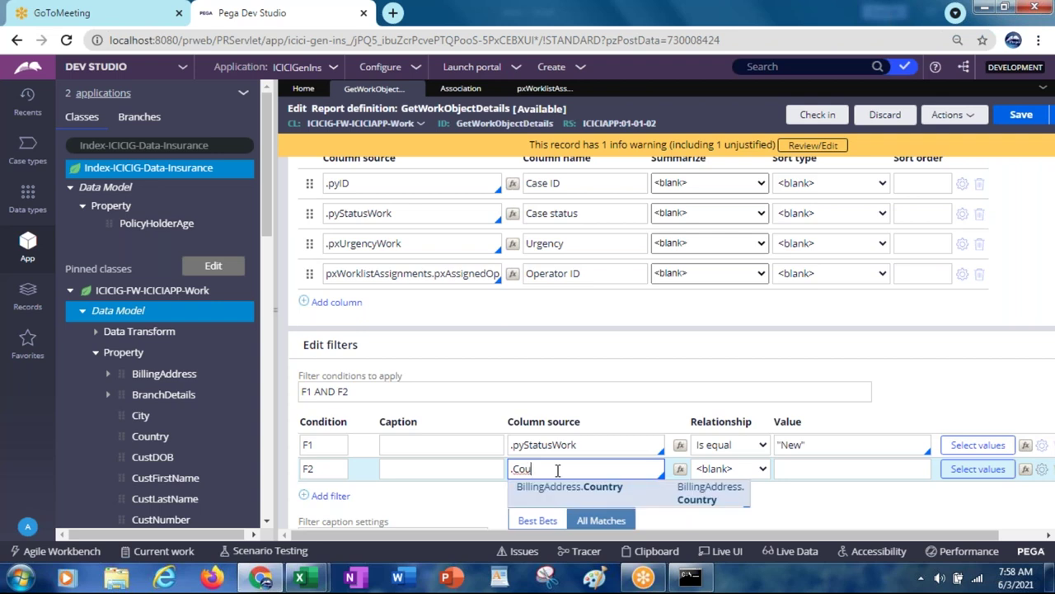
key("BackSpace")
key("BackSpace")
key("BackSpace")
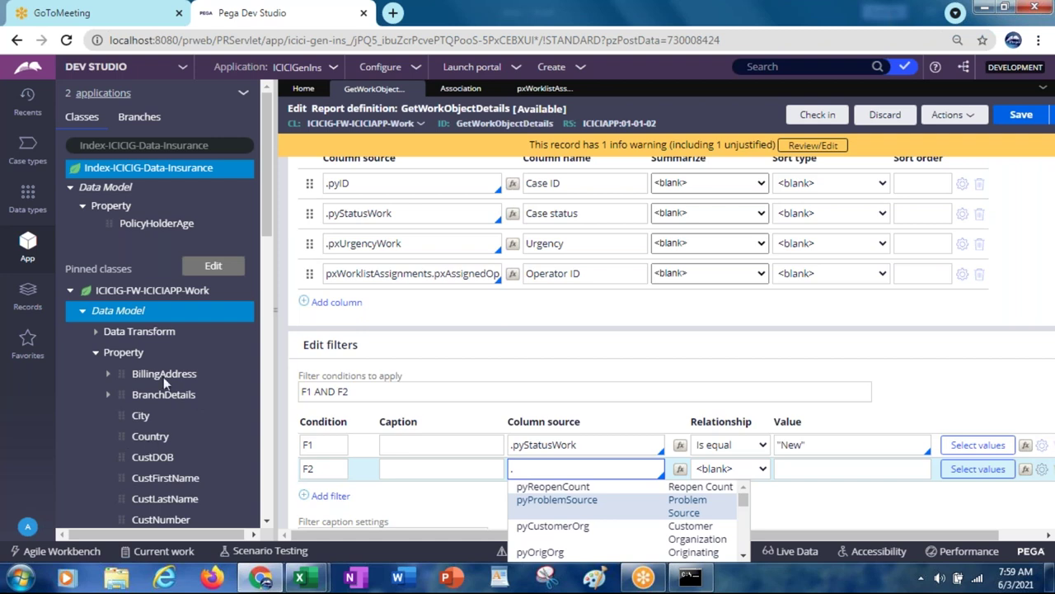
type("coun")
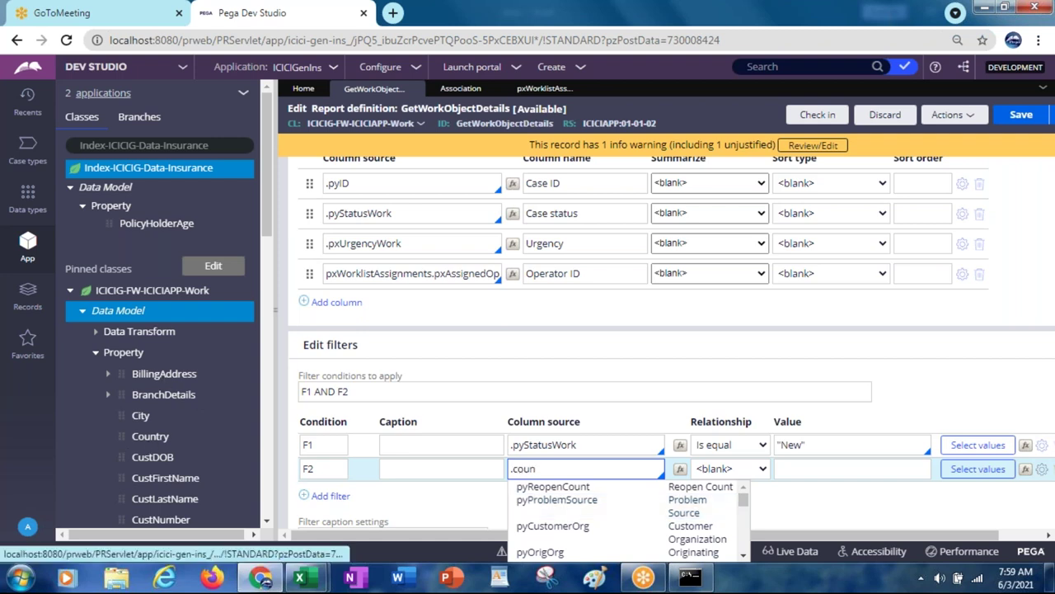
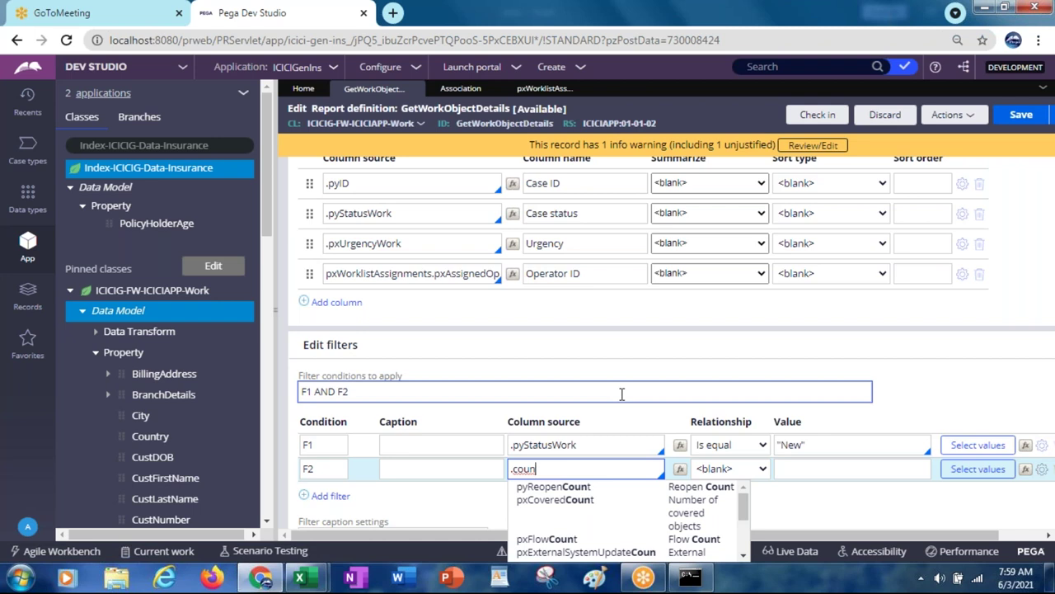
Step: Set filter F2's column source to .BillingAddress.Country from the suggestions
key("BackSpace")
key("BackSpace")
key("BackSpace")
key("BackSpace")
type("billing")
type("Address")
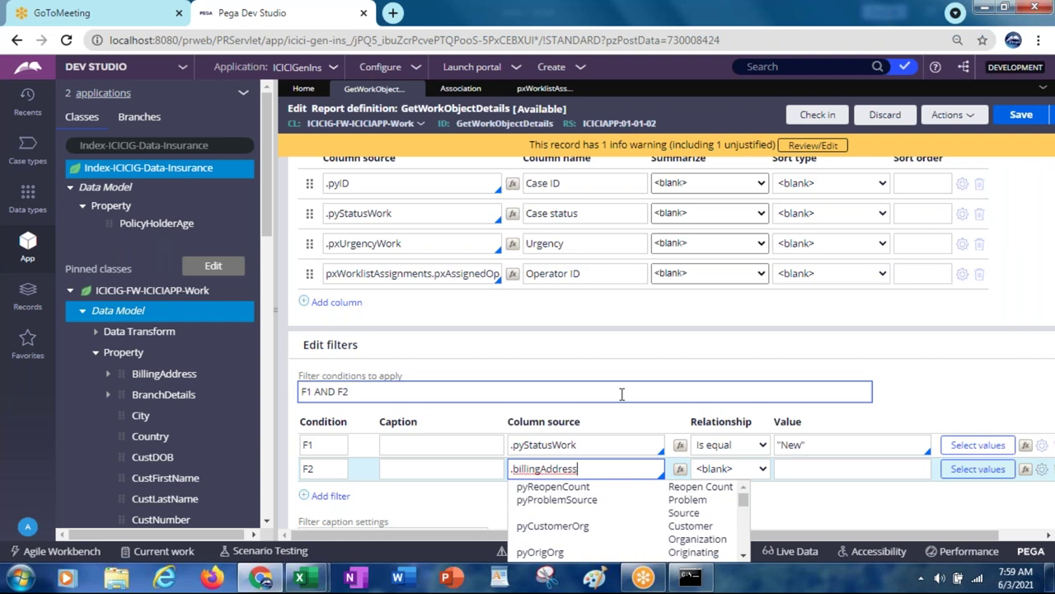
key("BackSpace")
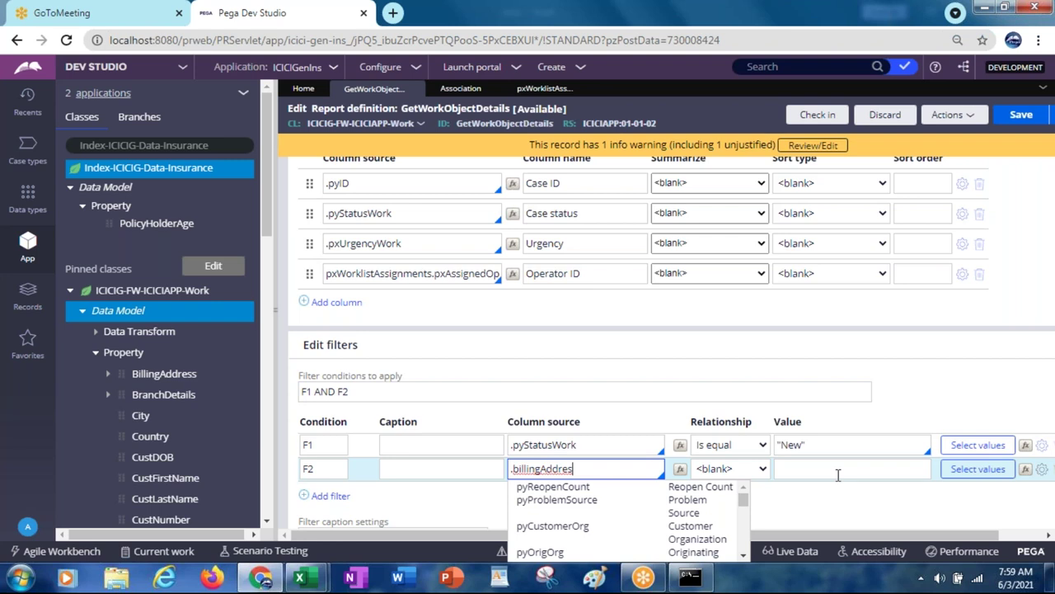
type("s.Country")
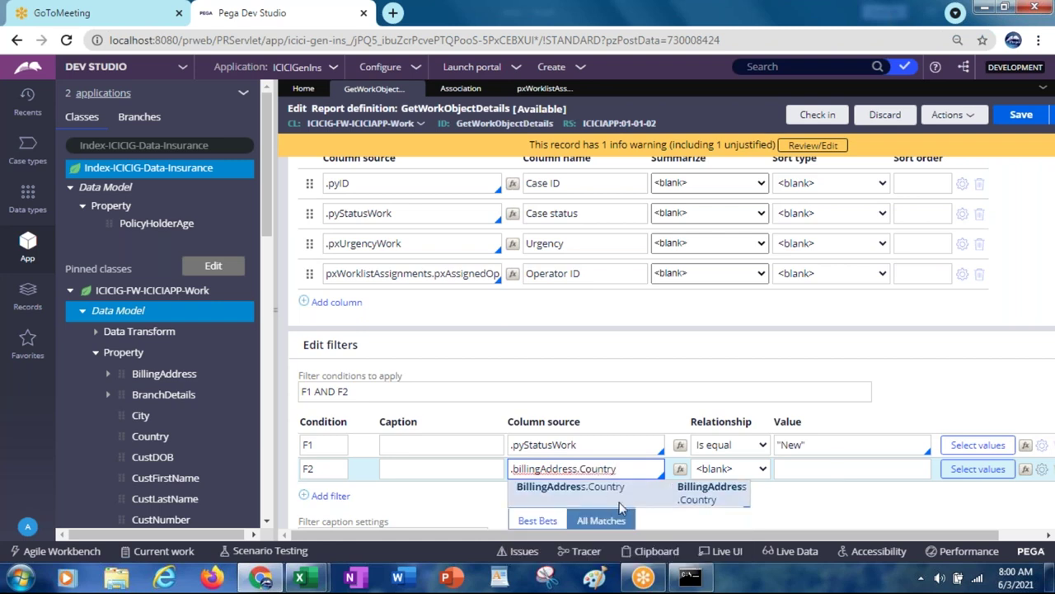
left_click(604, 488)
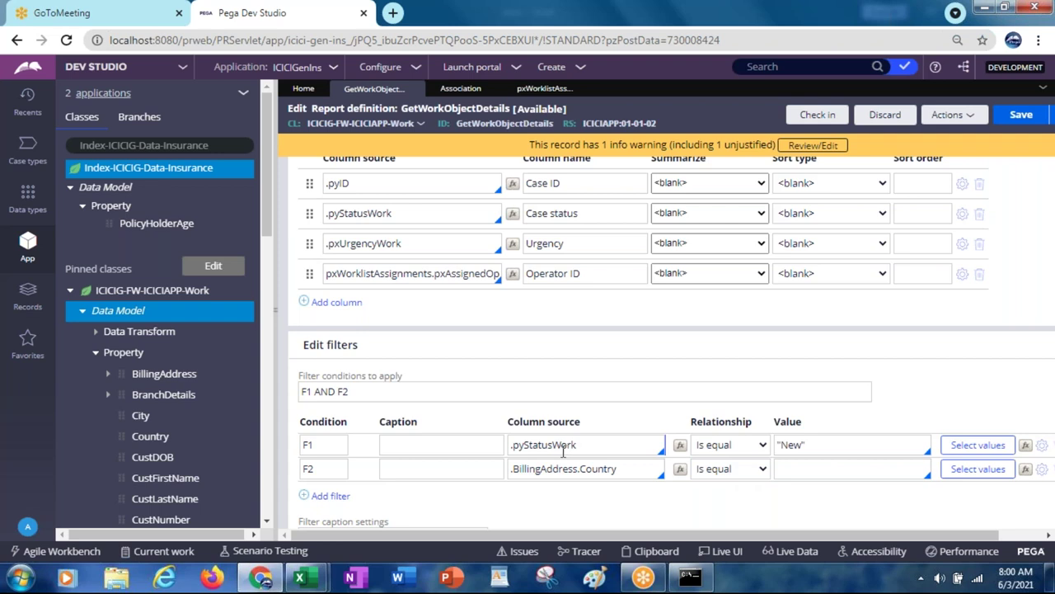
Step: Enter "India" as F2's comparison value and narrow the navigation panel
left_click(801, 464)
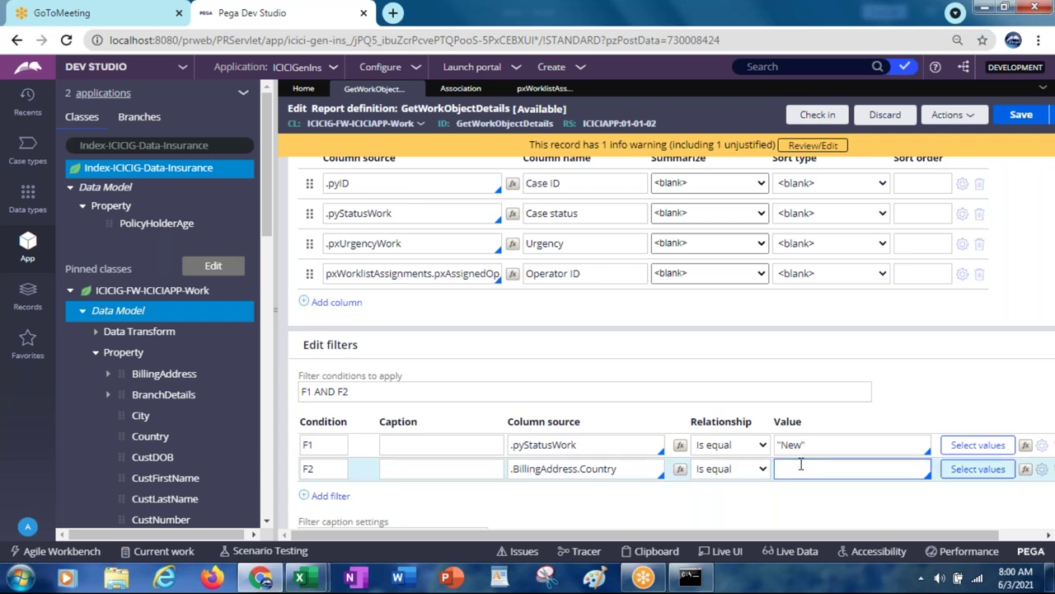
type("\"India\"")
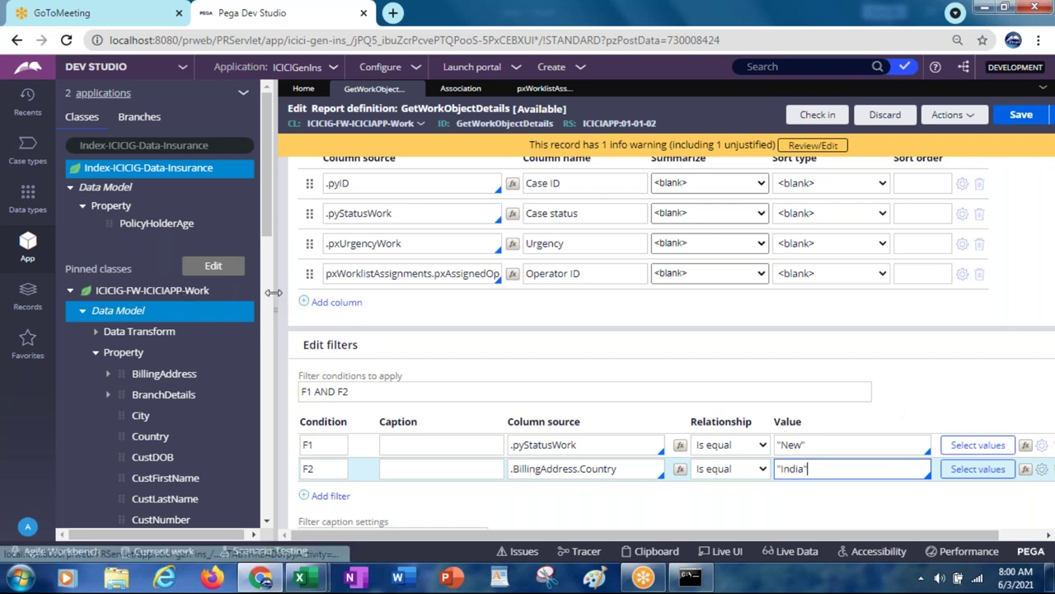
left_click_drag(266, 293, 223, 295)
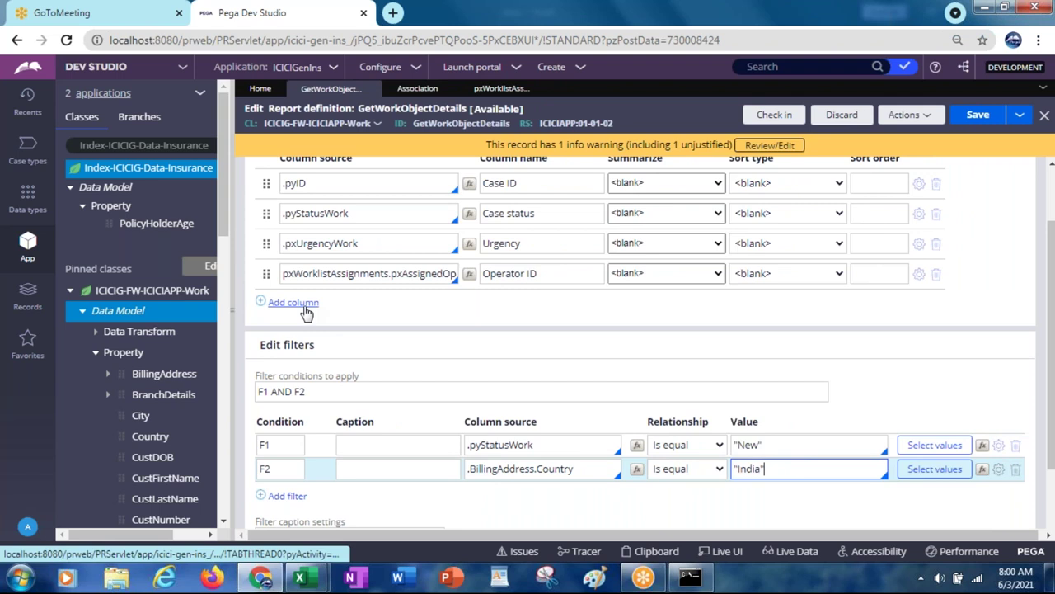
Step: Add a new report column, remove the Operator ID column, and begin the source 'Index'
left_click(303, 304)
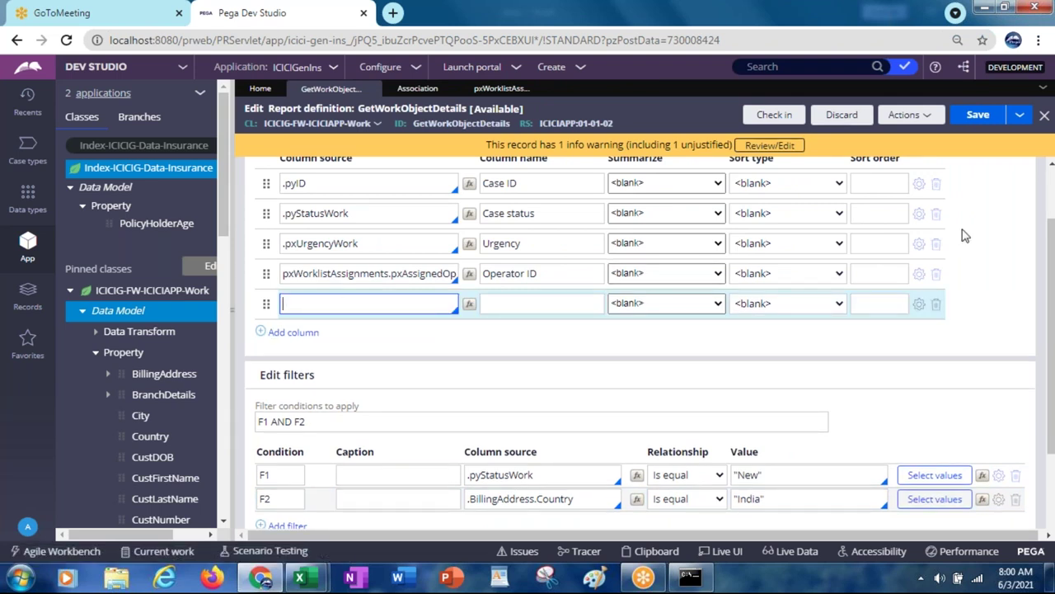
left_click(937, 275)
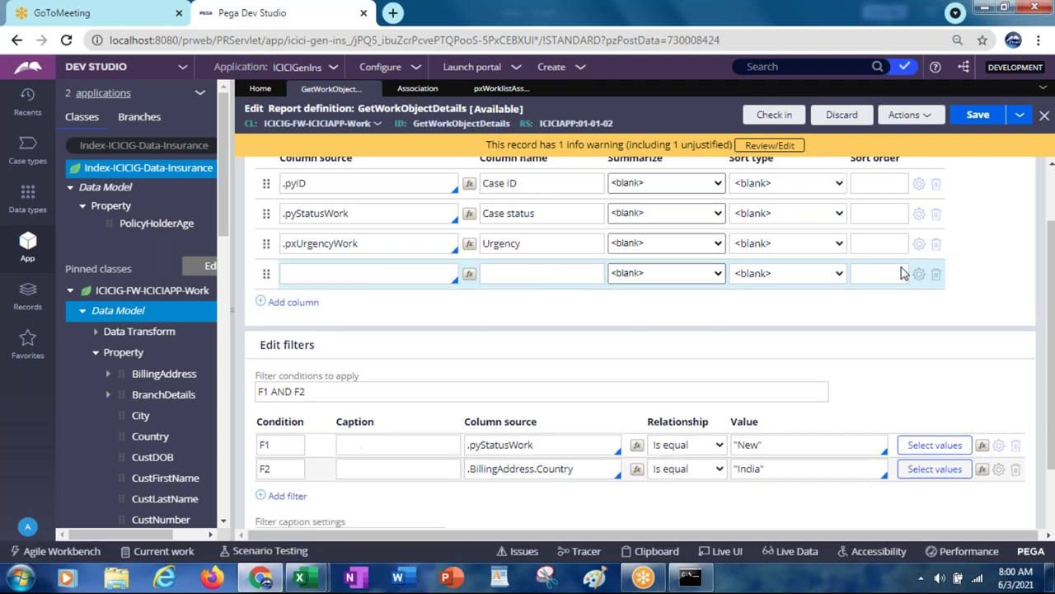
left_click(351, 271)
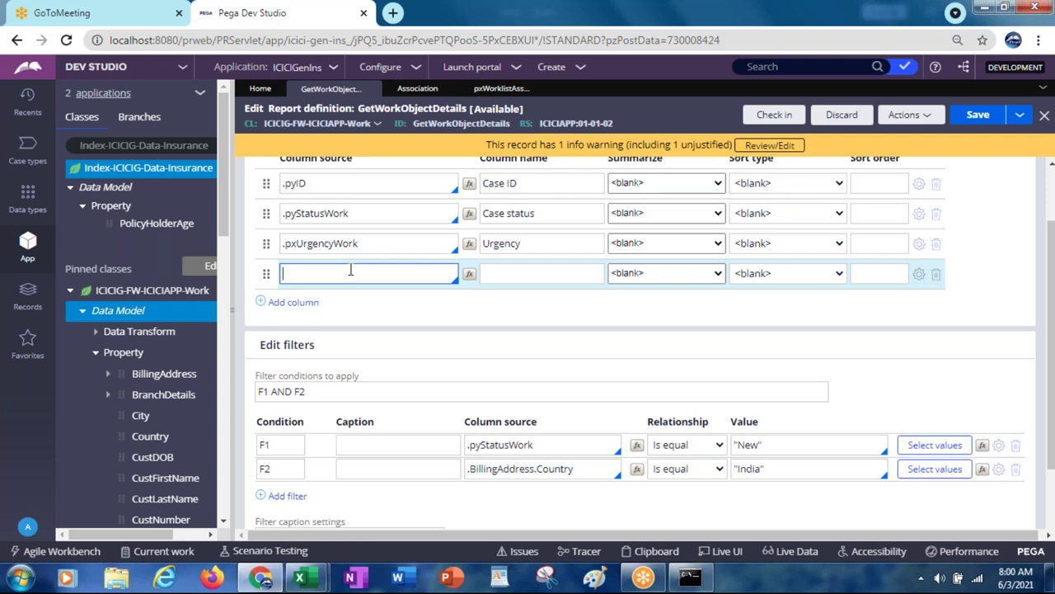
type("Index")
Step: Refresh the ICICIG-FW-ICICIAPP-Work class tree to locate the Index_TermIns declare index
left_click_drag(225, 214, 229, 531)
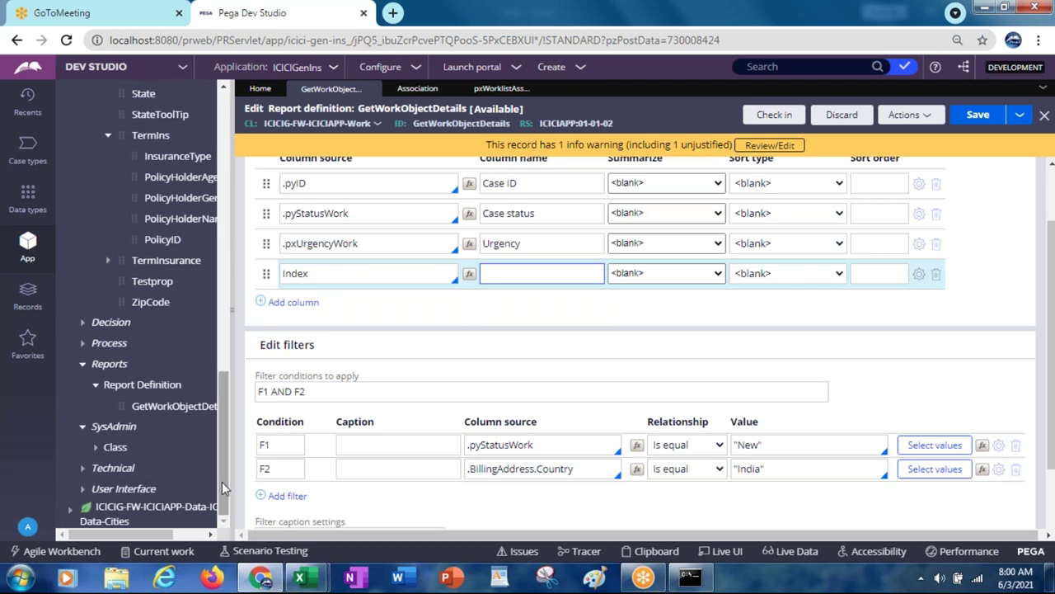
left_click_drag(221, 477, 267, 251)
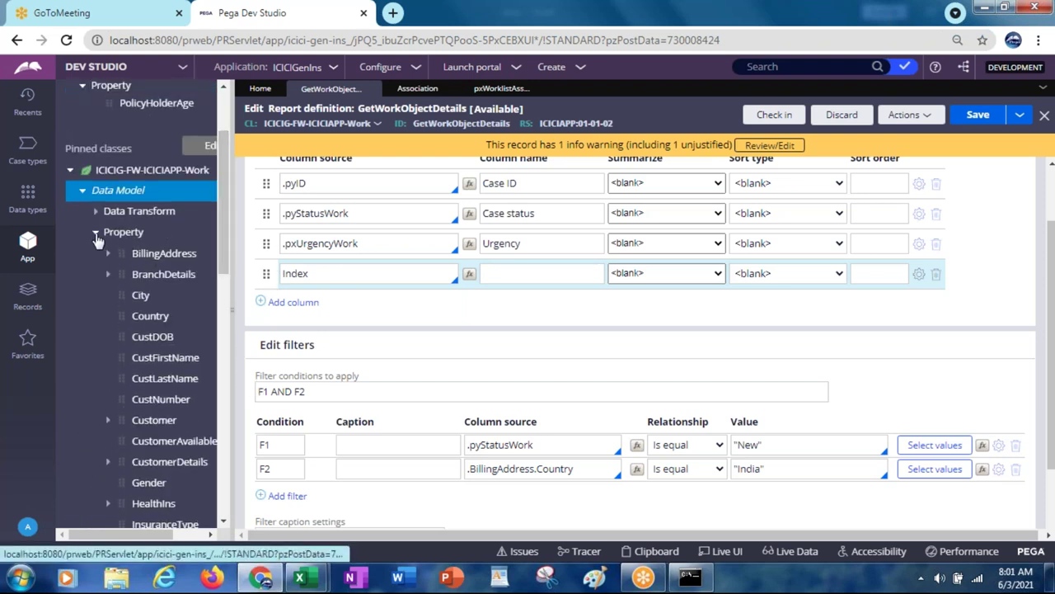
left_click(95, 233)
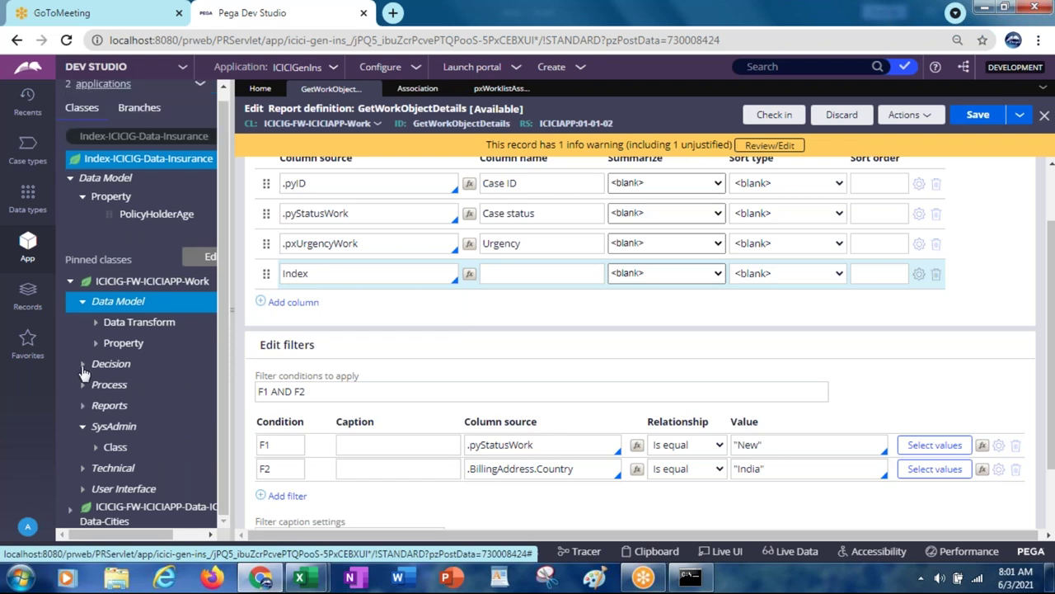
left_click(83, 406)
left_click(132, 283)
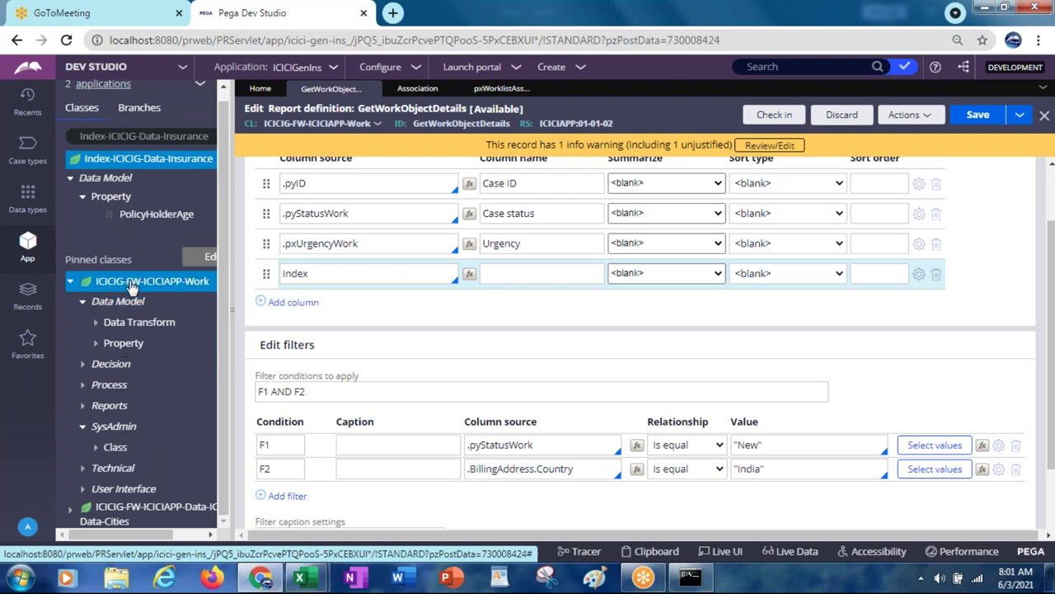
right_click(130, 284)
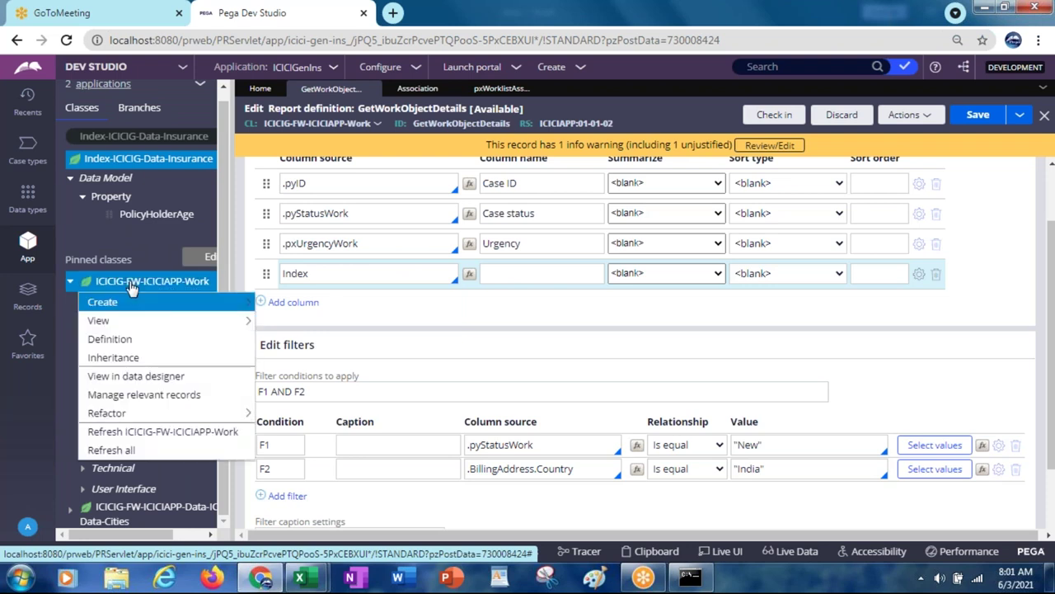
left_click(155, 435)
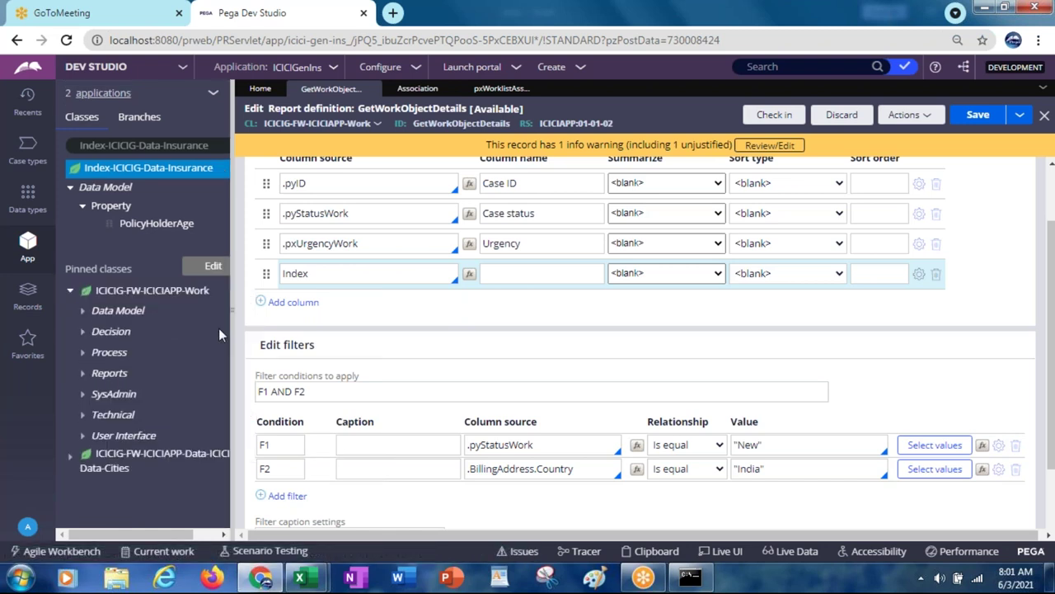
left_click(90, 398)
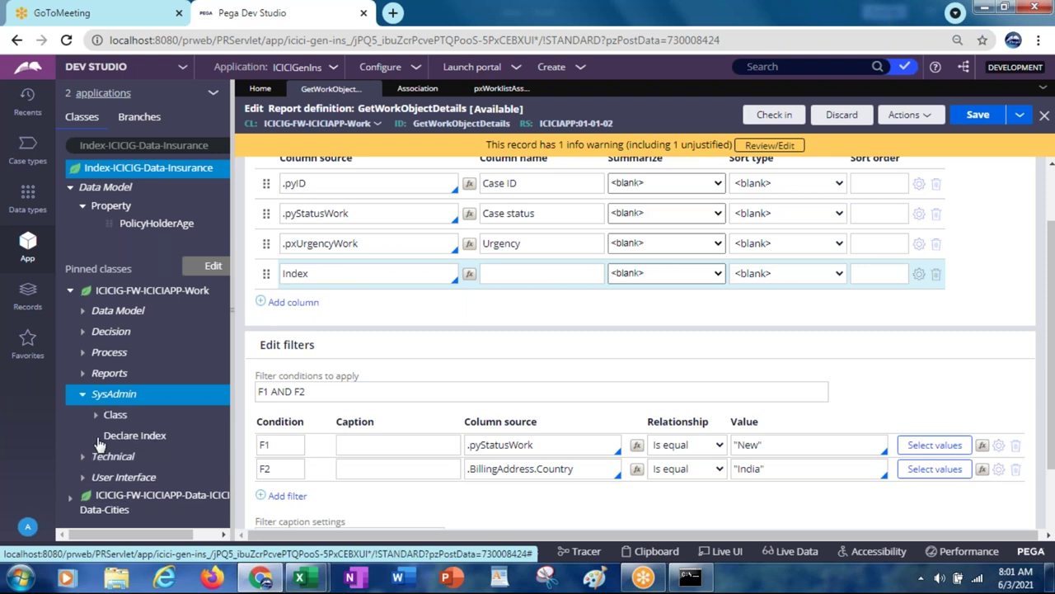
left_click(96, 436)
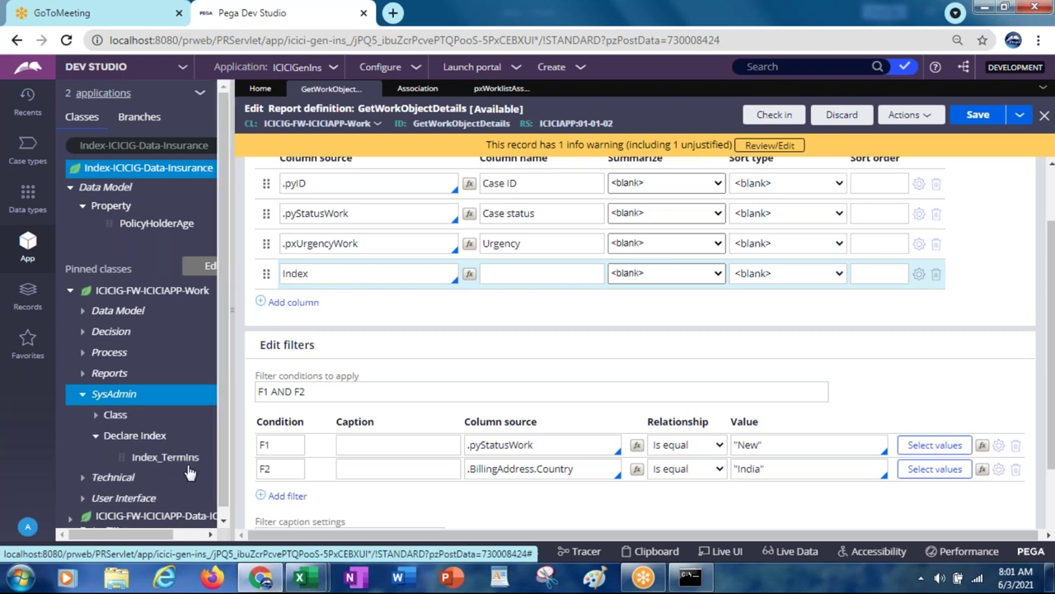
Step: Complete the column source as Index_TermIns and pick PolicyHolderAge from the suggestions
left_click(343, 274)
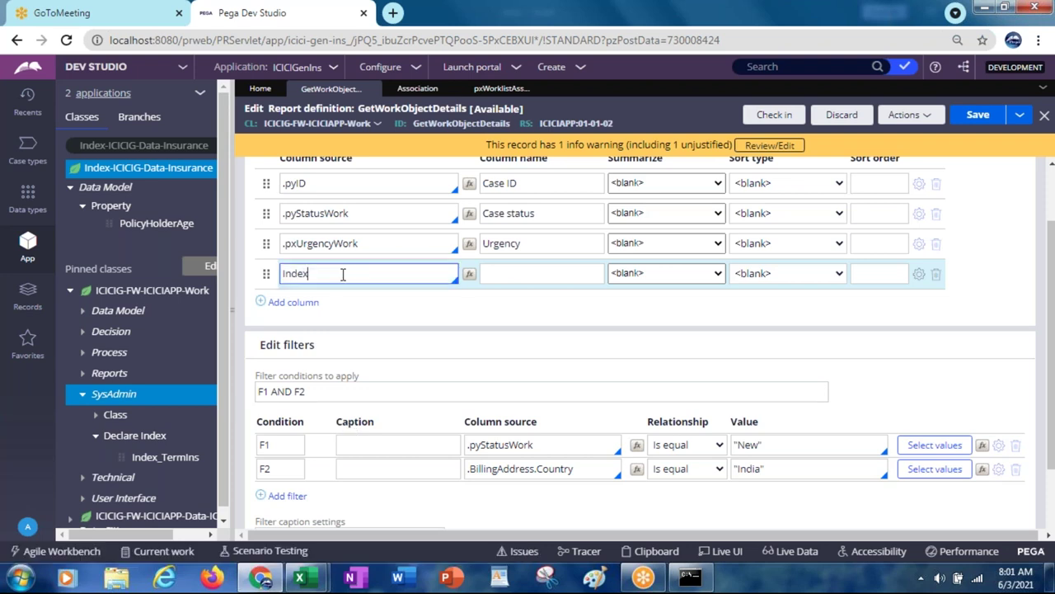
type("_")
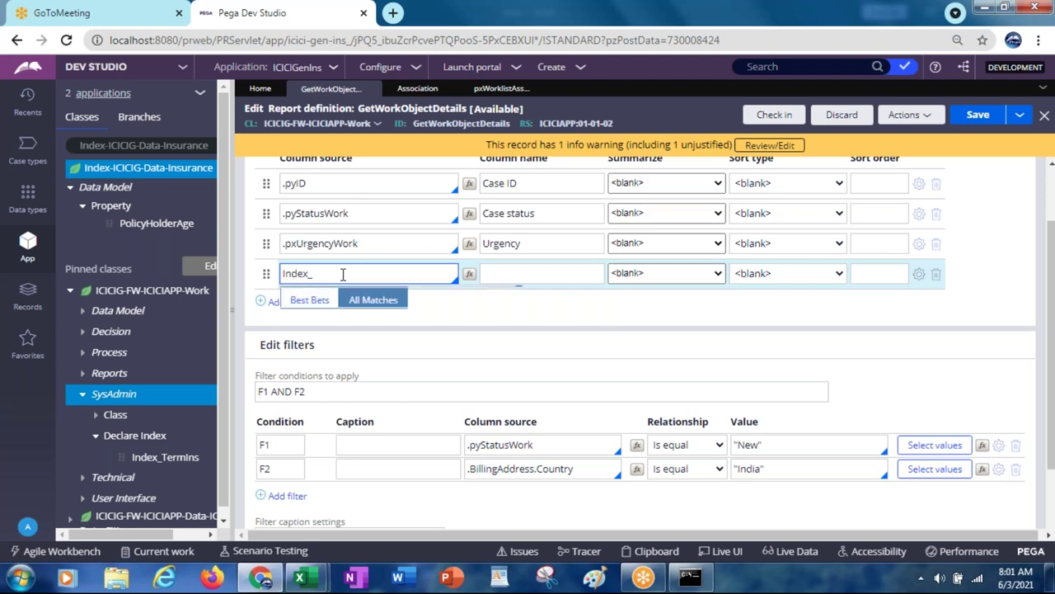
type("TermIns")
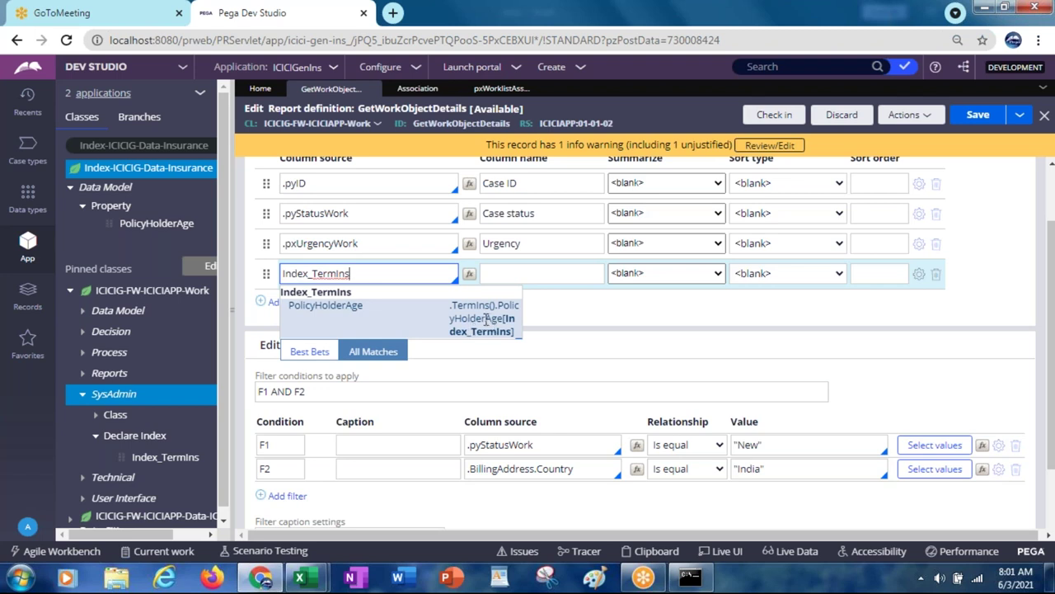
key("Tab")
key("Return")
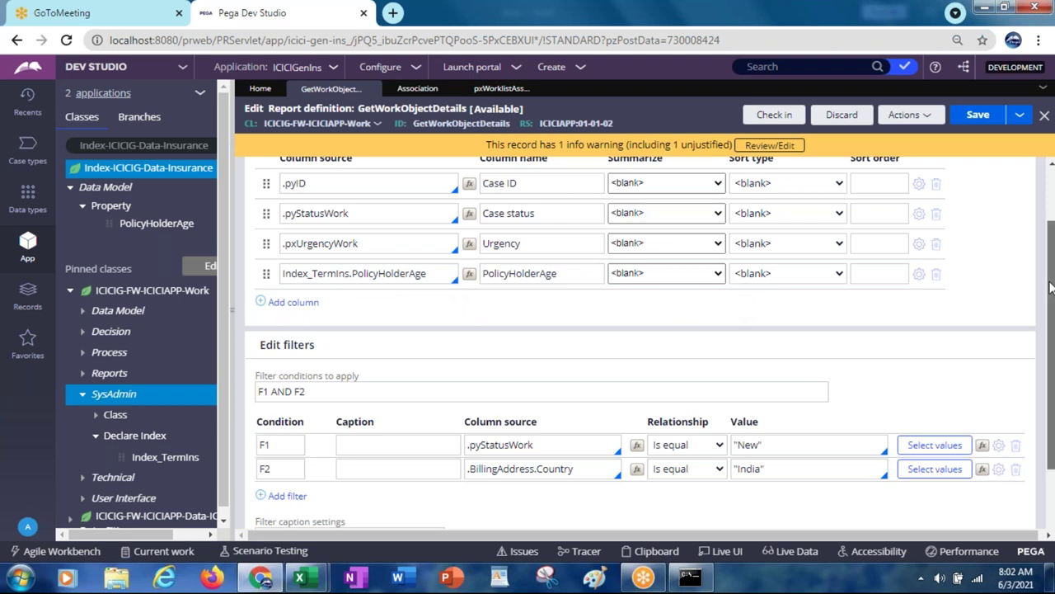
Step: Review the Data Access settings showing the Index_TermIns declarative index join
scroll(1049, 286, "up", 2)
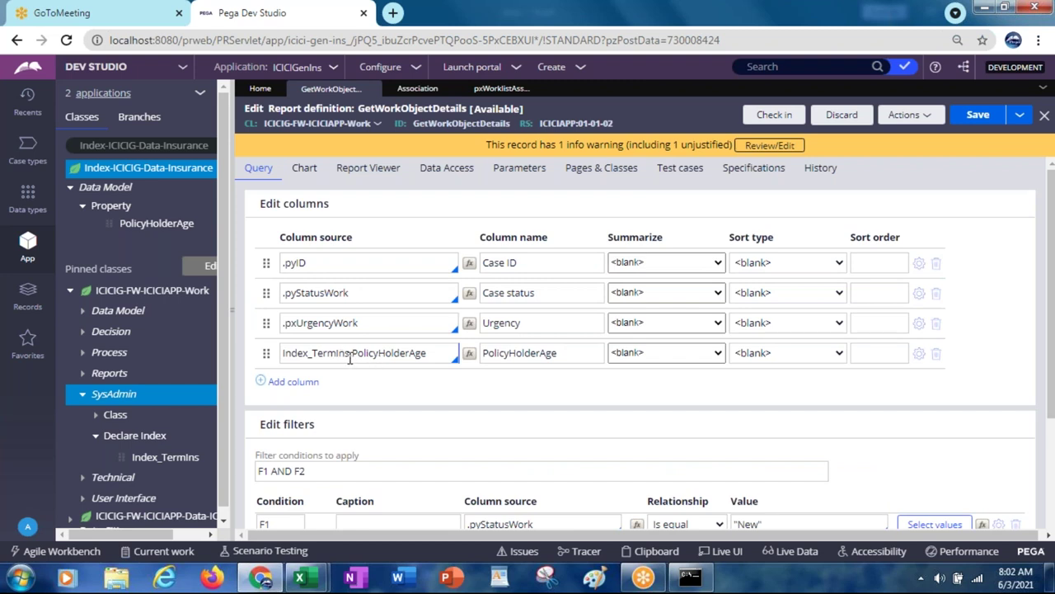
left_click(462, 175)
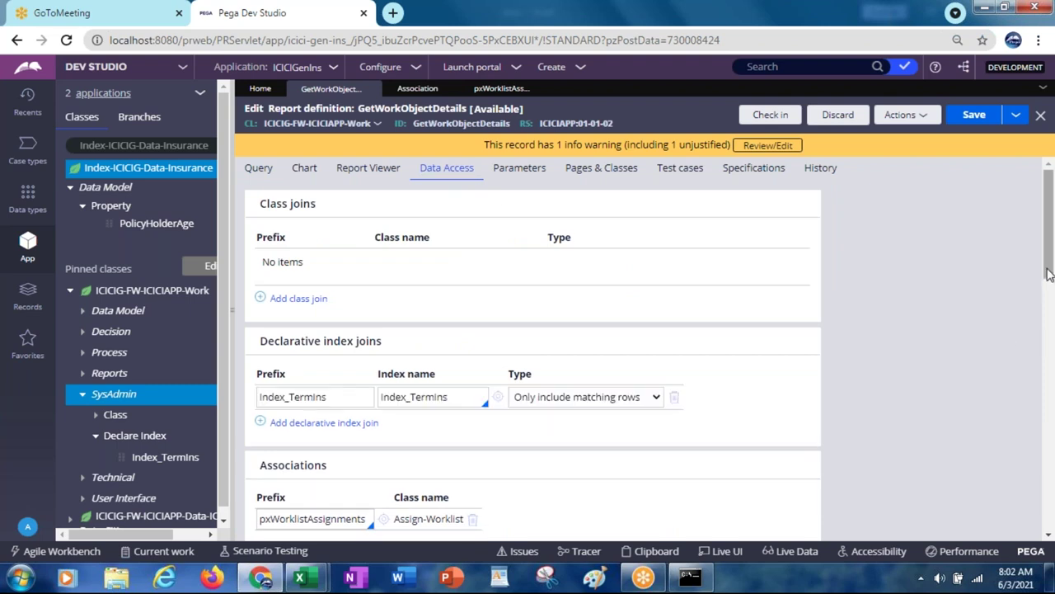
left_click_drag(1047, 274, 1047, 298)
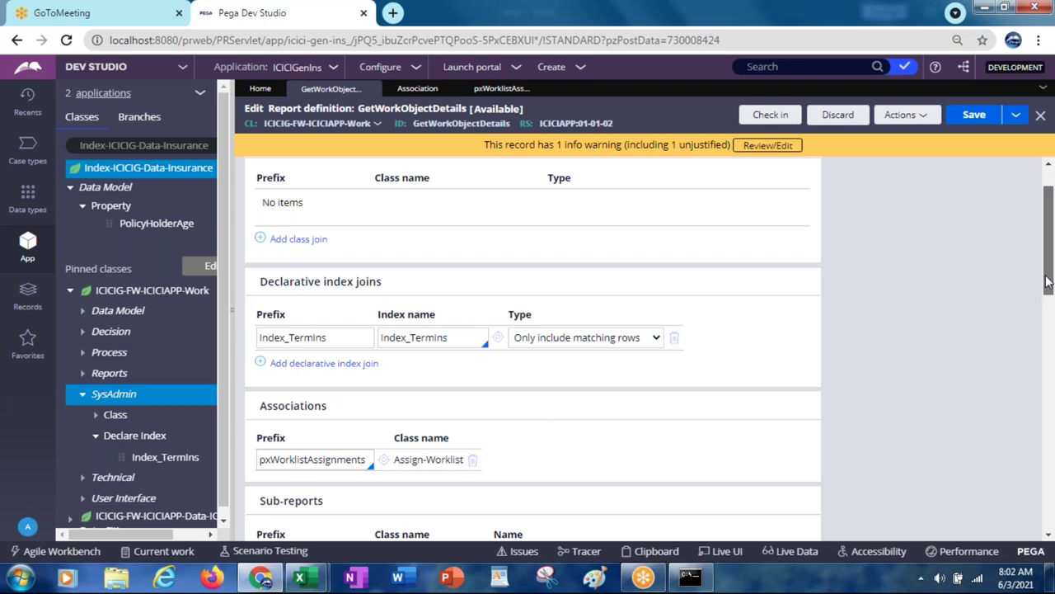
Step: Save the GetWorkObjectDetails report definition and bring up its Actions menu
scroll(1045, 257, "up", 1)
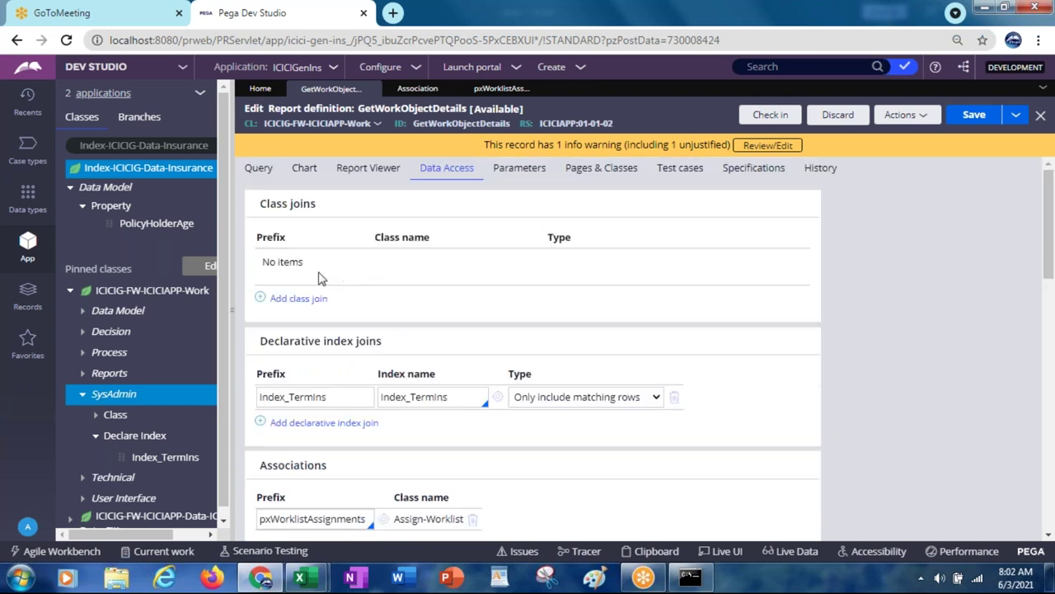
left_click(973, 116)
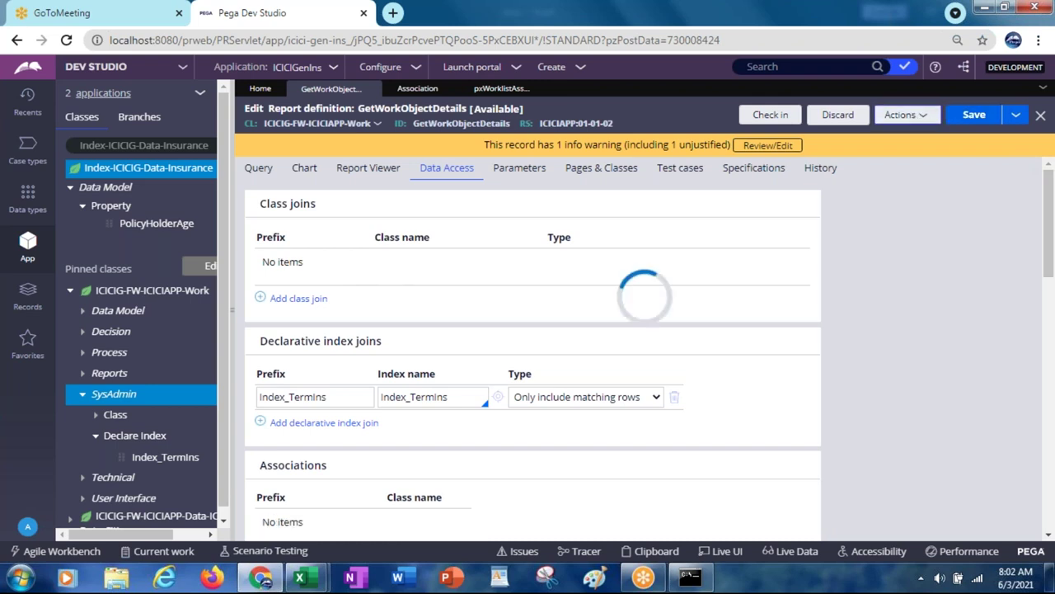
left_click(912, 116)
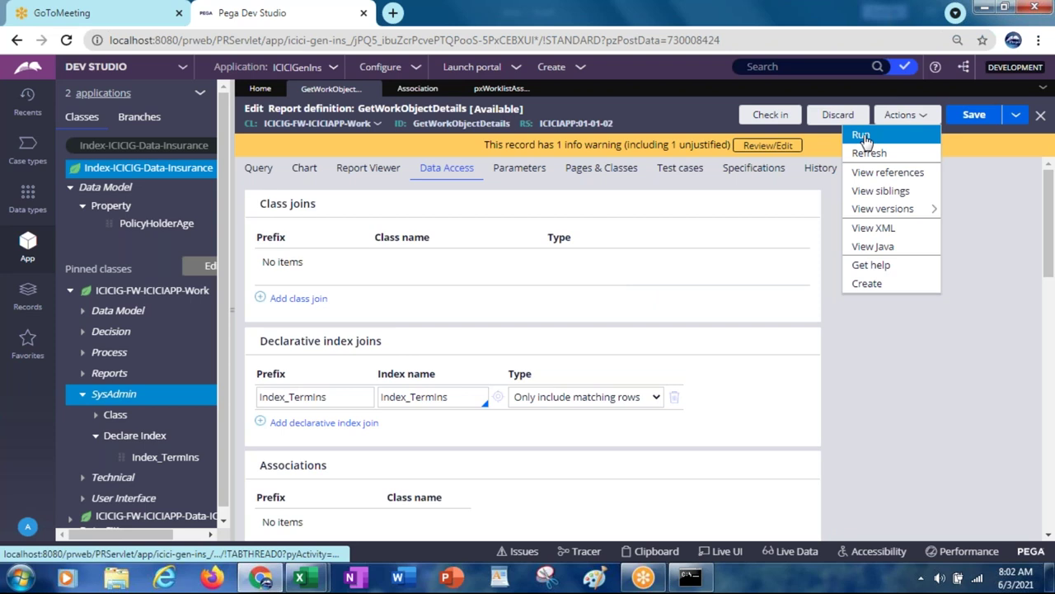
Step: Run GetWorkObjectDetails, check its 0 records for status New and India, and close the results
left_click(862, 137)
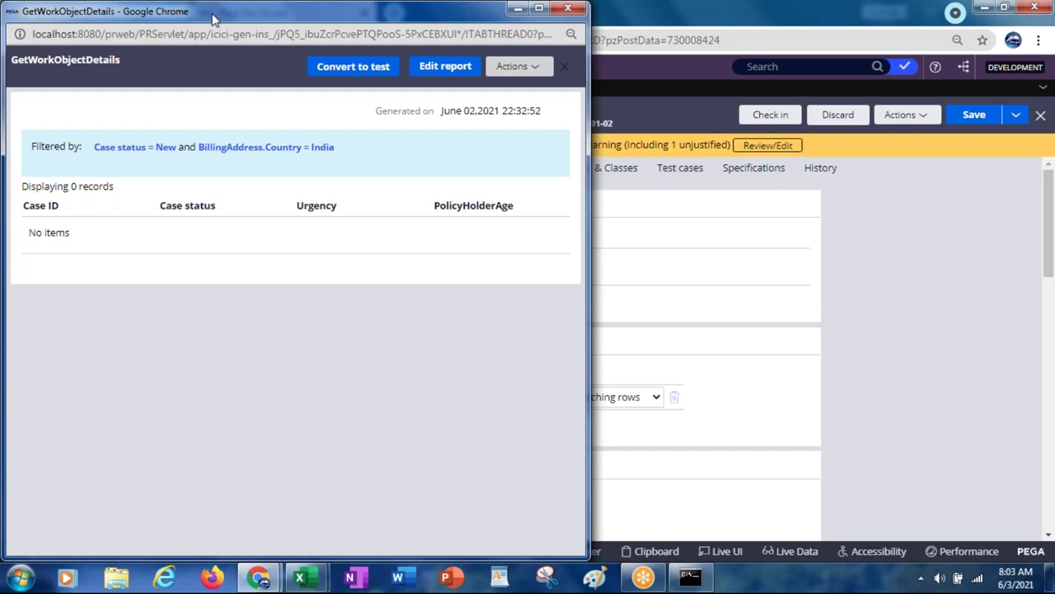
left_click_drag(217, 22, 216, 125)
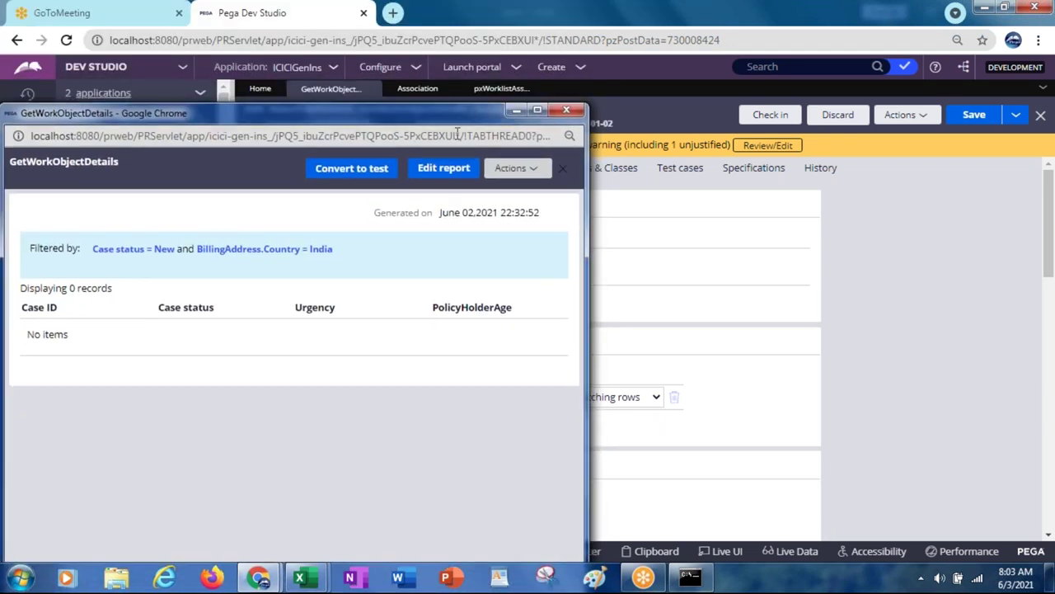
left_click(568, 111)
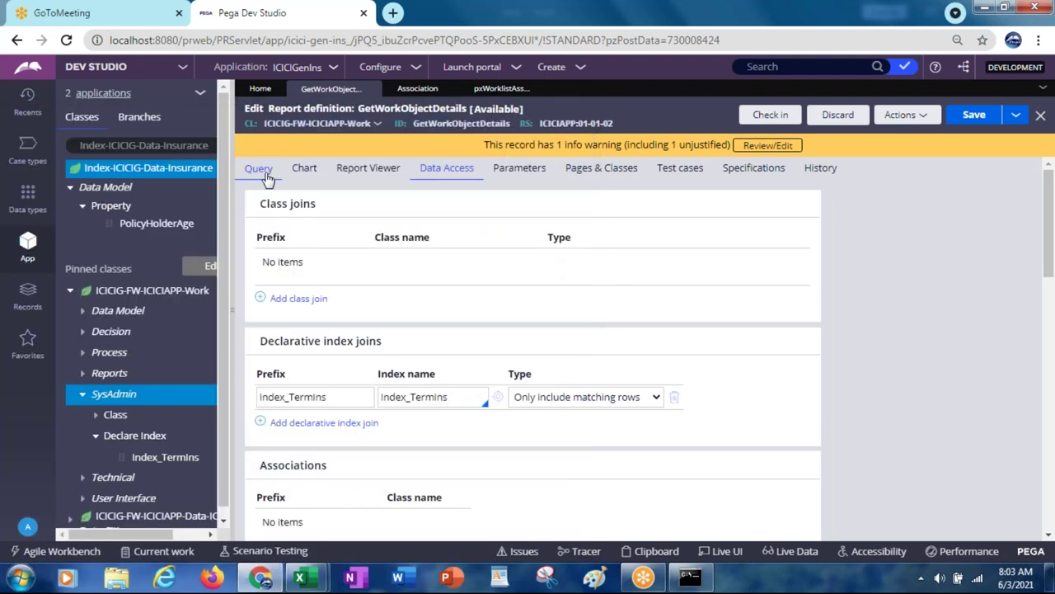
Step: Delete the BillingAddress.Country filter F2 and save with only filter F1
left_click(259, 171)
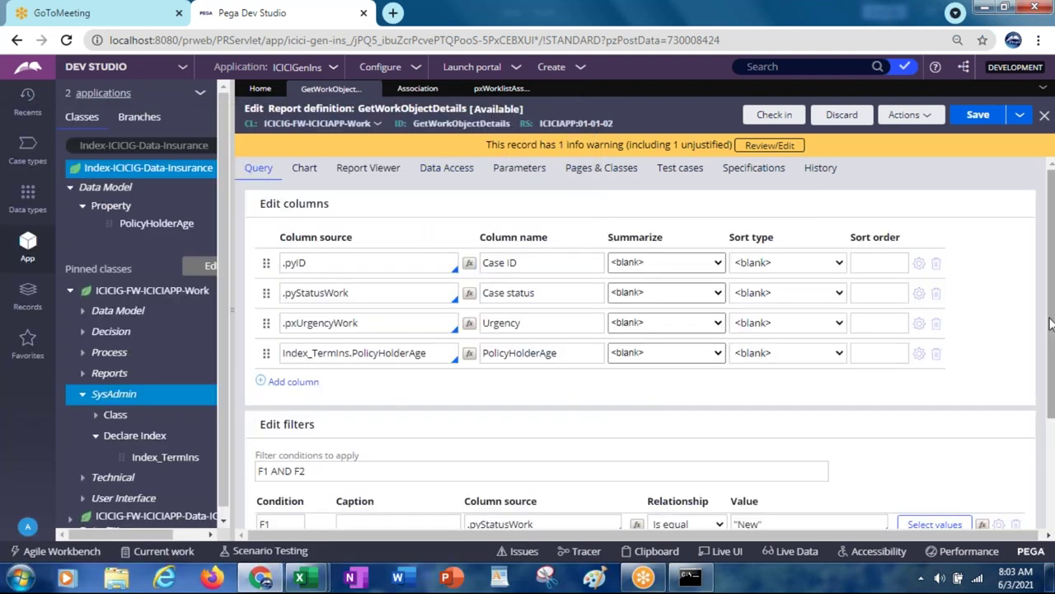
left_click_drag(1051, 324, 1050, 390)
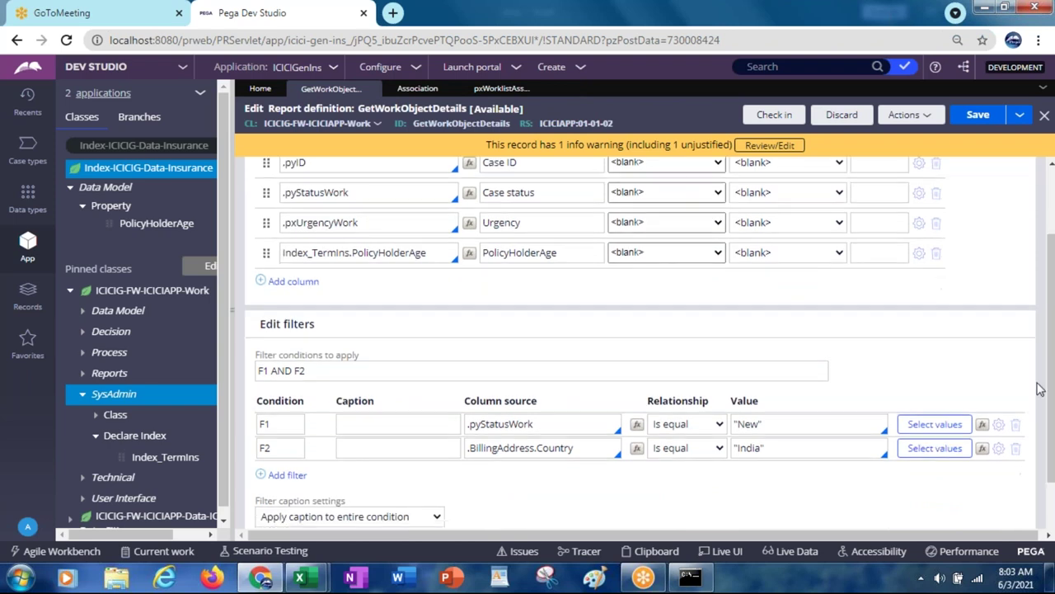
left_click(1016, 448)
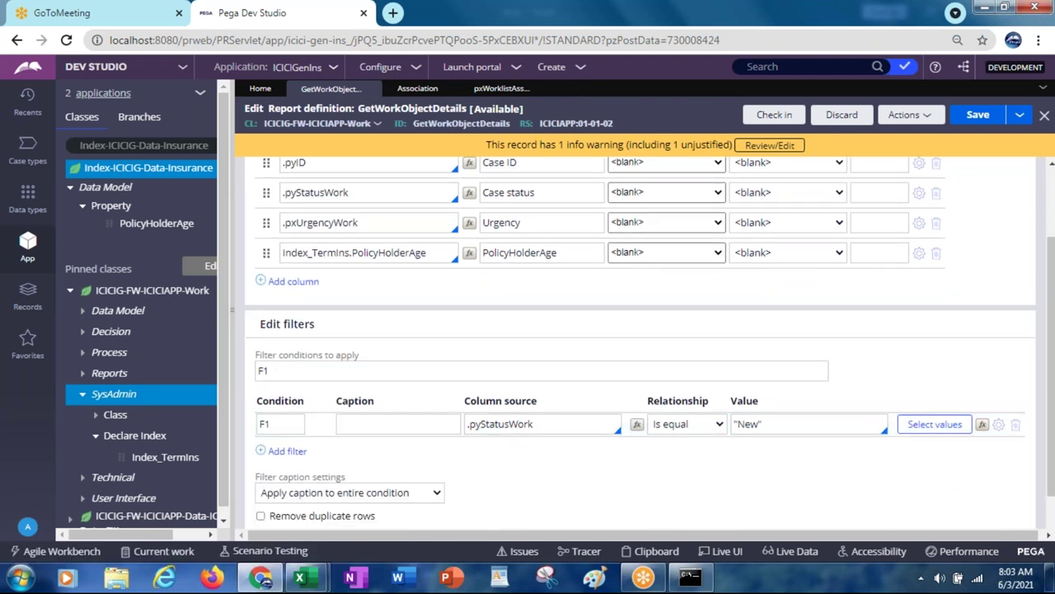
left_click(970, 118)
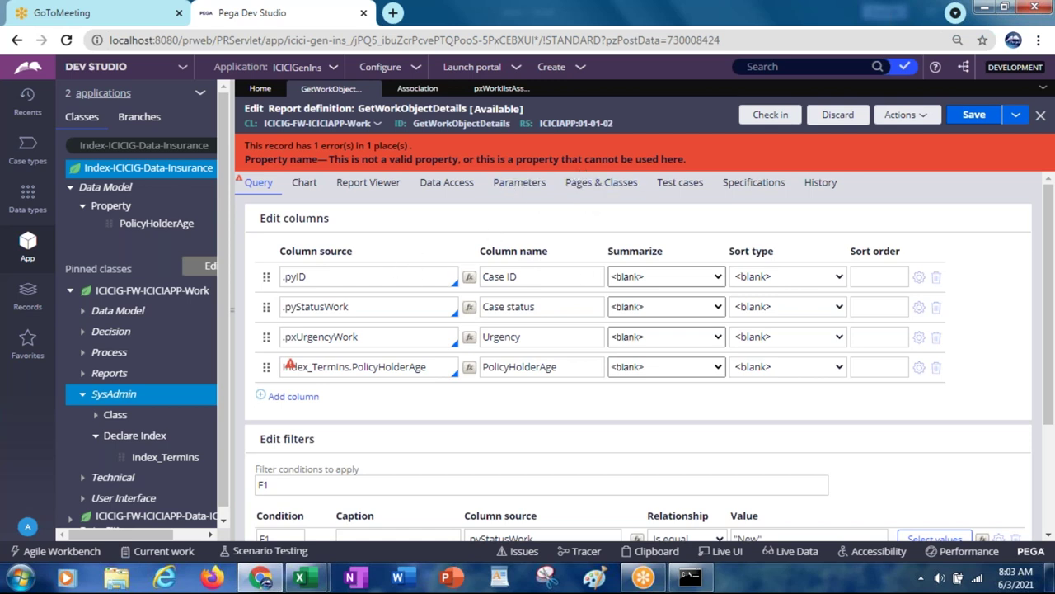
Step: Remove the invalid PolicyHolderAge column and save the report definition
left_click(393, 366)
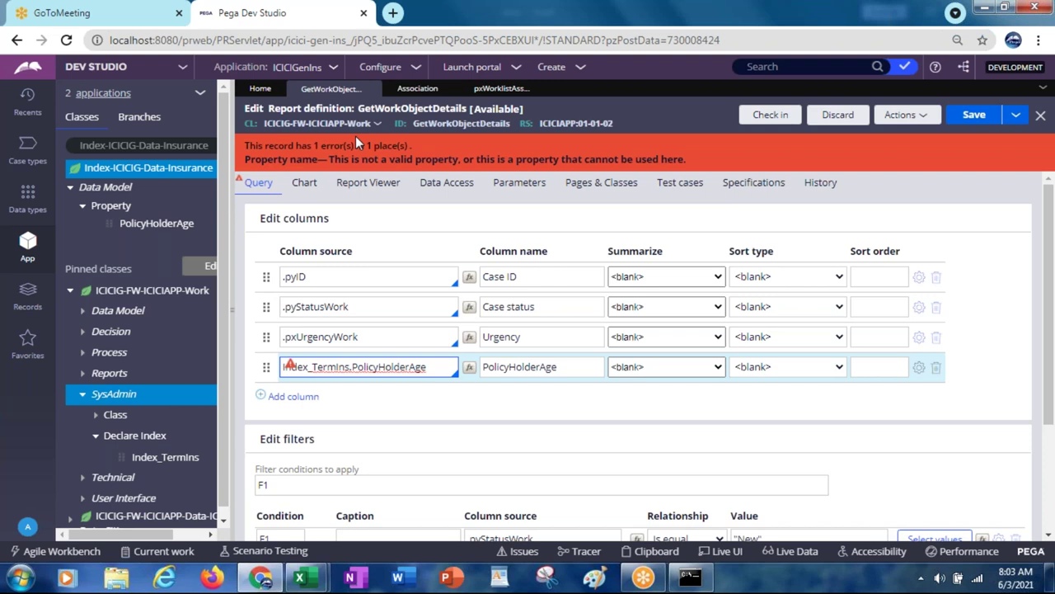
left_click(937, 368)
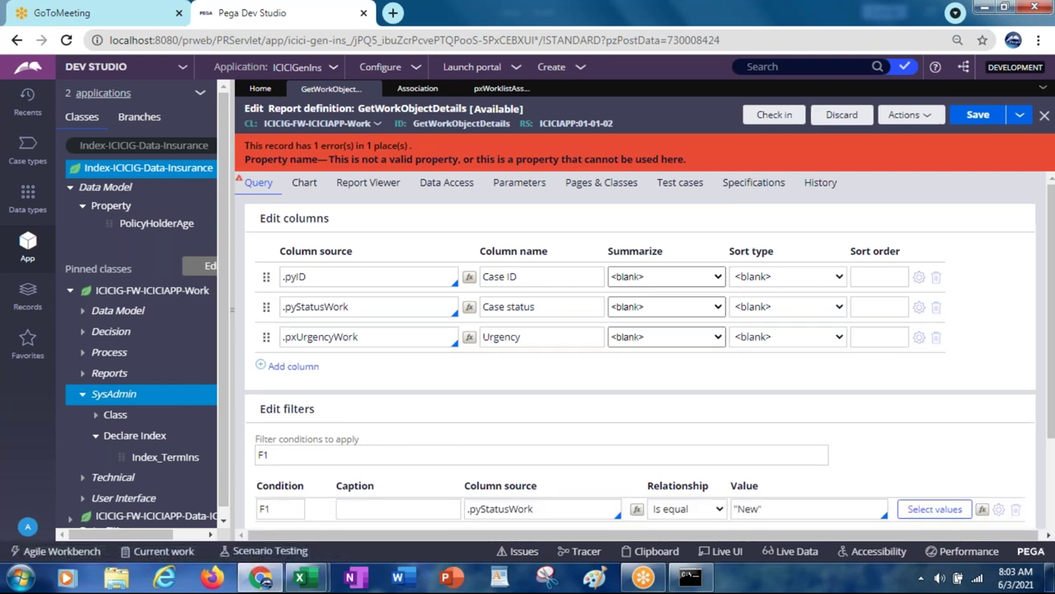
left_click(981, 116)
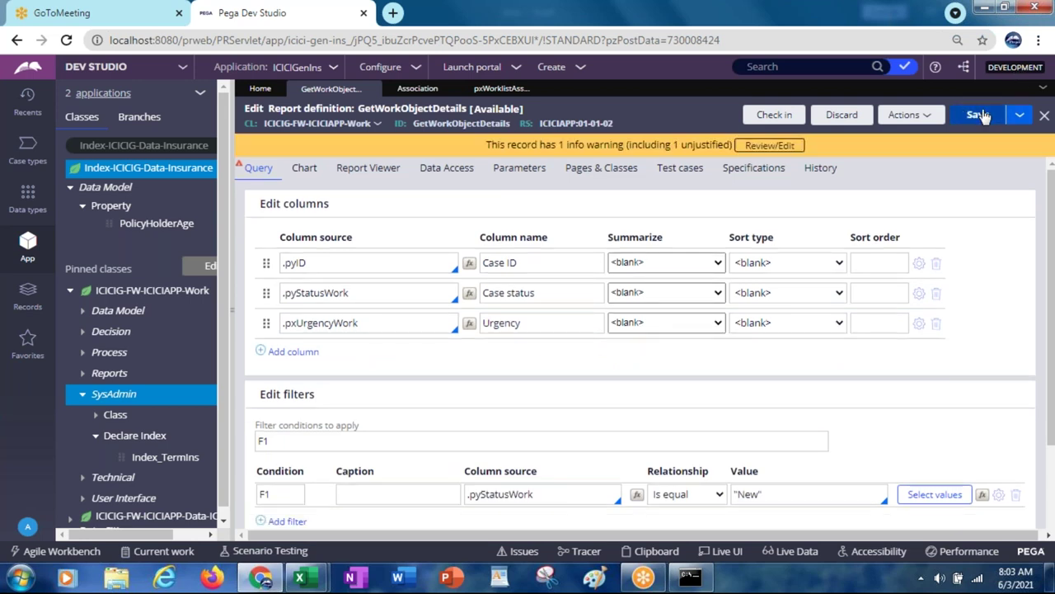
left_click(981, 115)
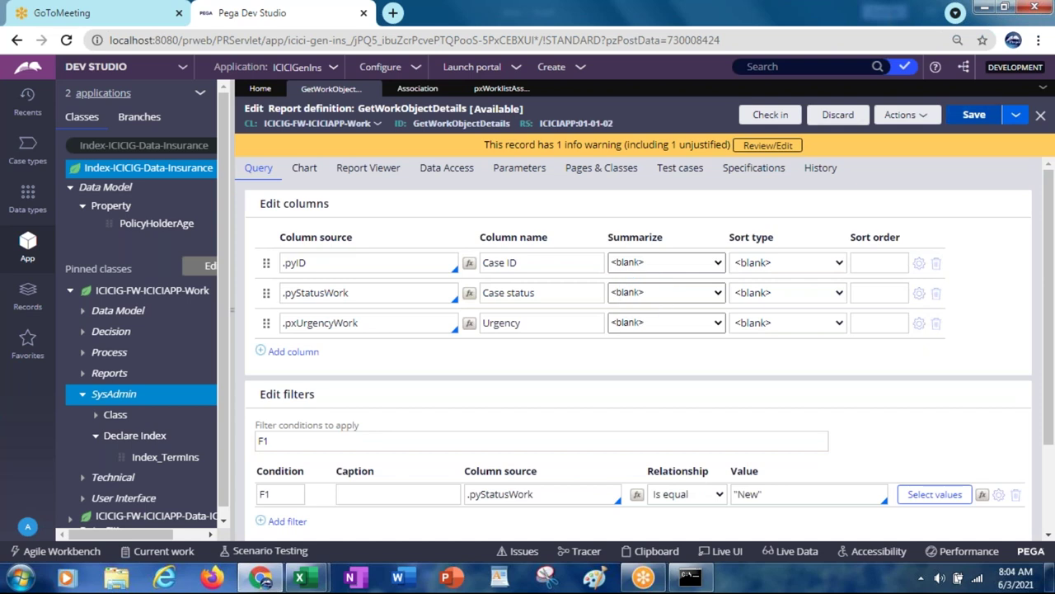